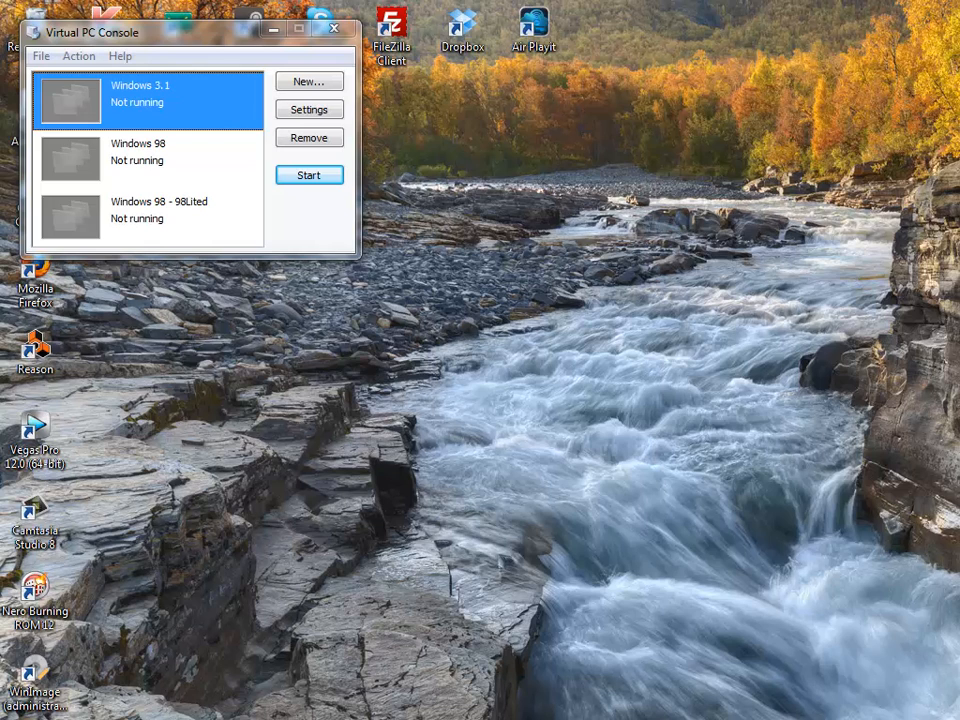
- Bring the untitled Notepad installation checklist in front of the Virtual PC Console
{"action": "key", "text": "alt+Tab"}
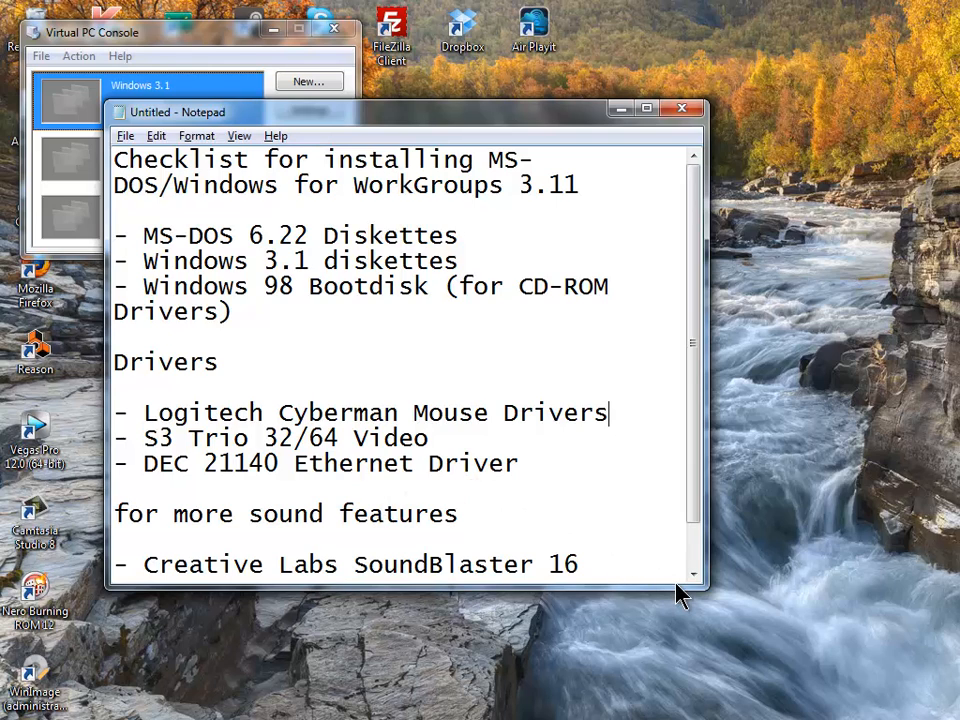
- Scroll the Notepad checklist down to its last line, the SoundBlaster 16 drivers item
{"action": "scroll", "coordinate": [677, 591], "scroll_direction": "down", "scroll_amount": 1}
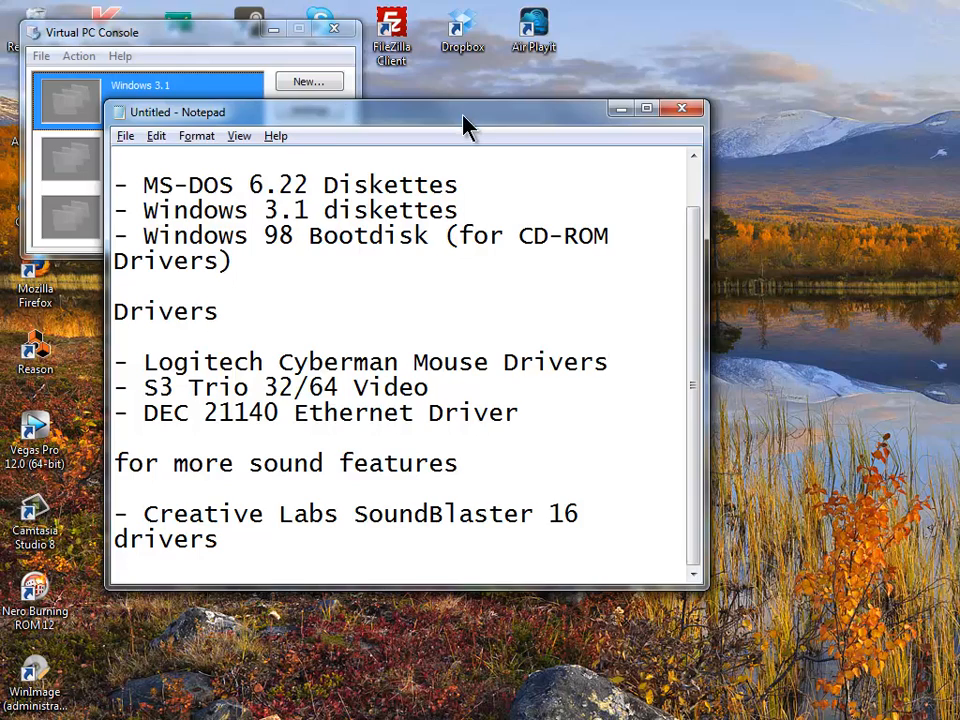
- Put the Notepad checklist away to return to the Virtual PC Console's three stopped machines
{"action": "left_click", "coordinate": [620, 110]}
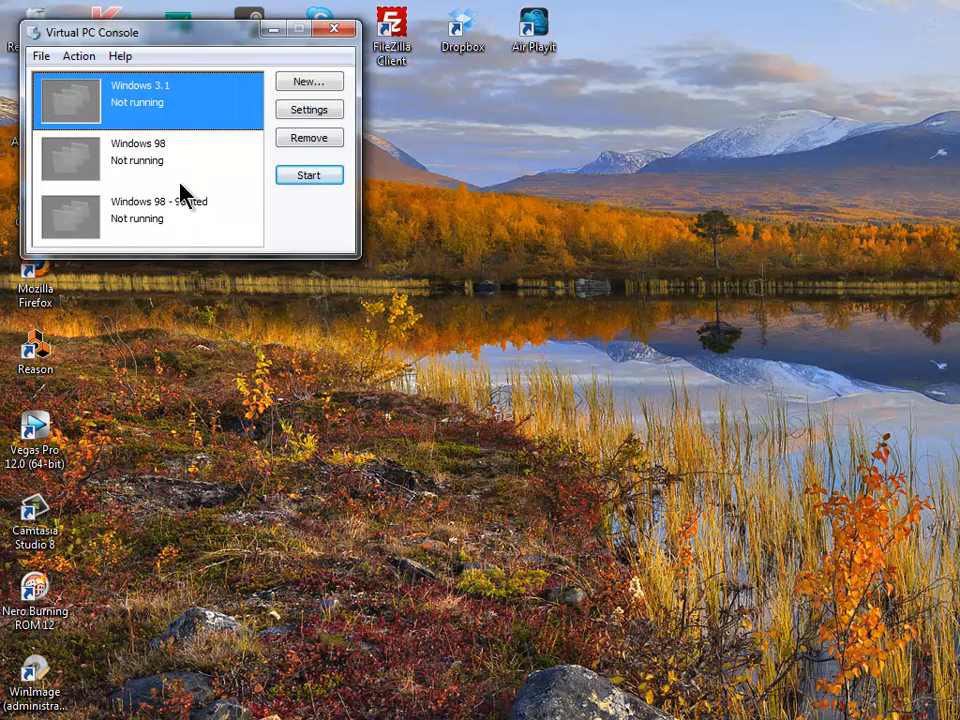
{"action": "left_click", "coordinate": [226, 168]}
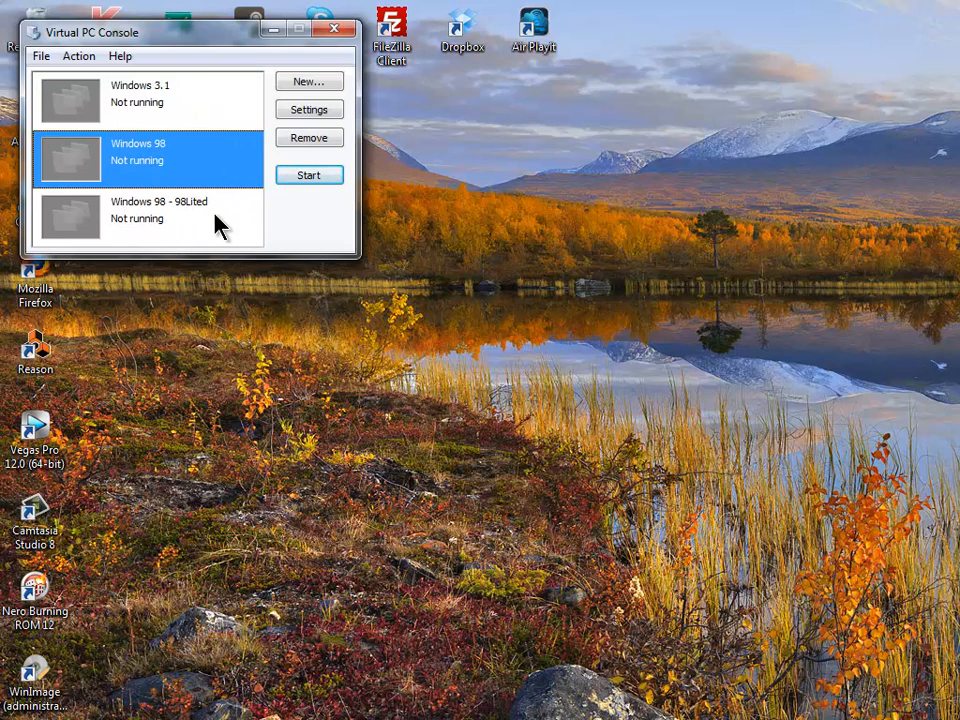
{"action": "left_click", "coordinate": [332, 184]}
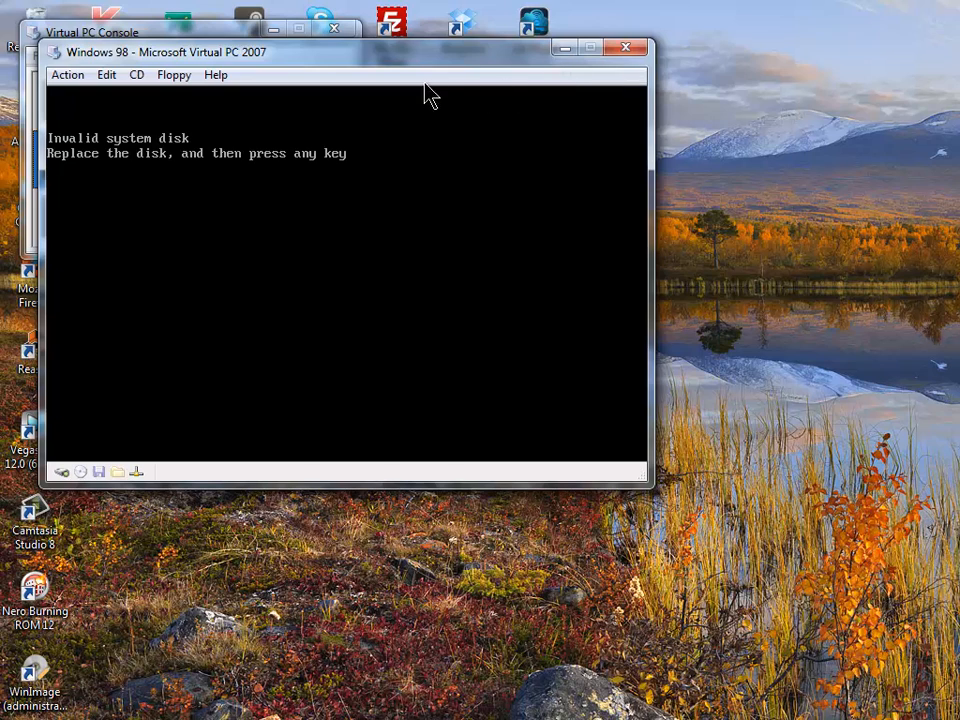
{"action": "left_click", "coordinate": [190, 80]}
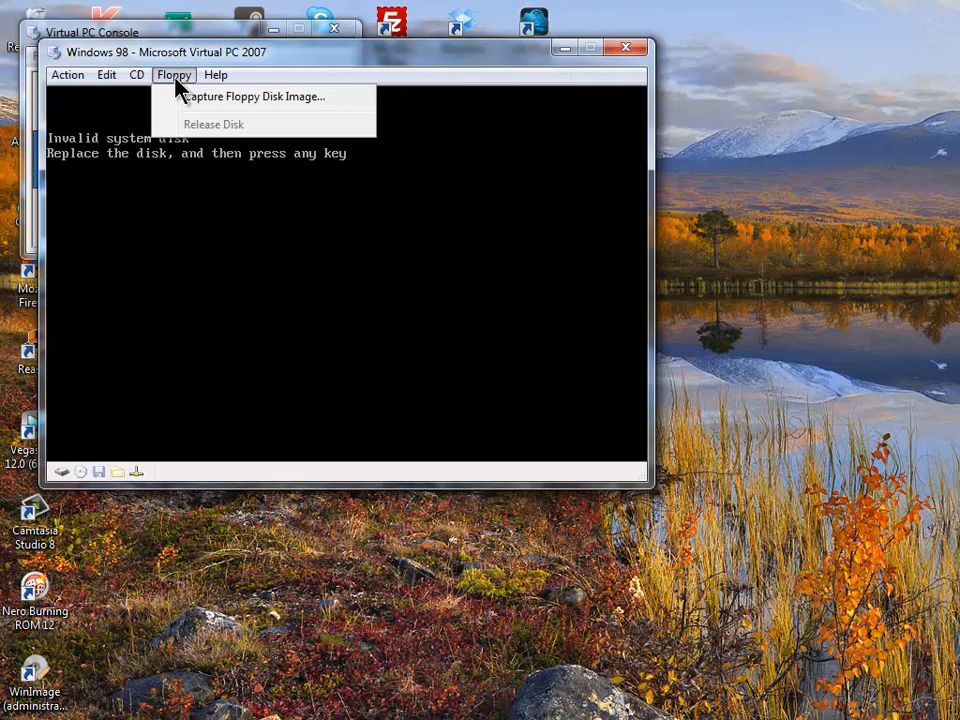
{"action": "mouse_move", "coordinate": [135, 88]}
{"action": "mouse_move", "coordinate": [67, 75]}
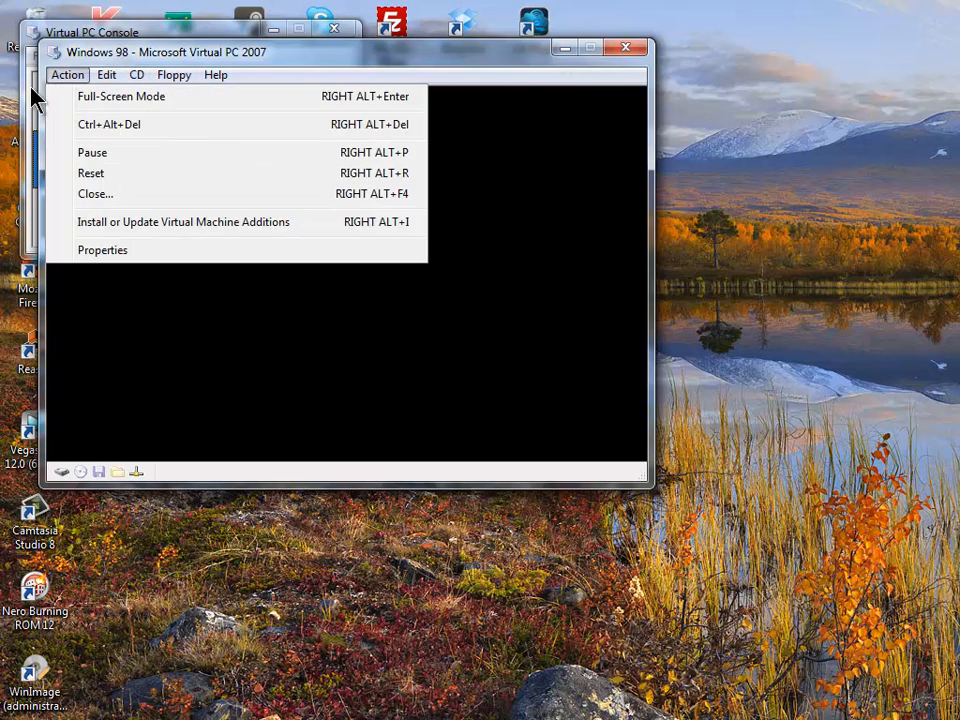
{"action": "left_click", "coordinate": [252, 196]}
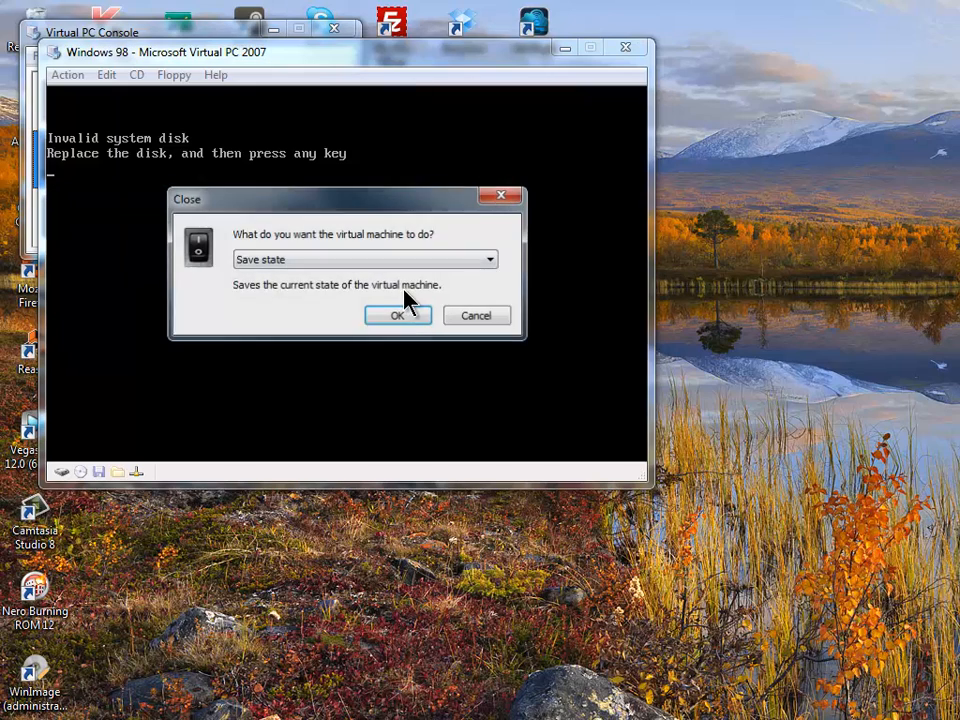
{"action": "left_click", "coordinate": [394, 260]}
{"action": "left_click", "coordinate": [396, 288]}
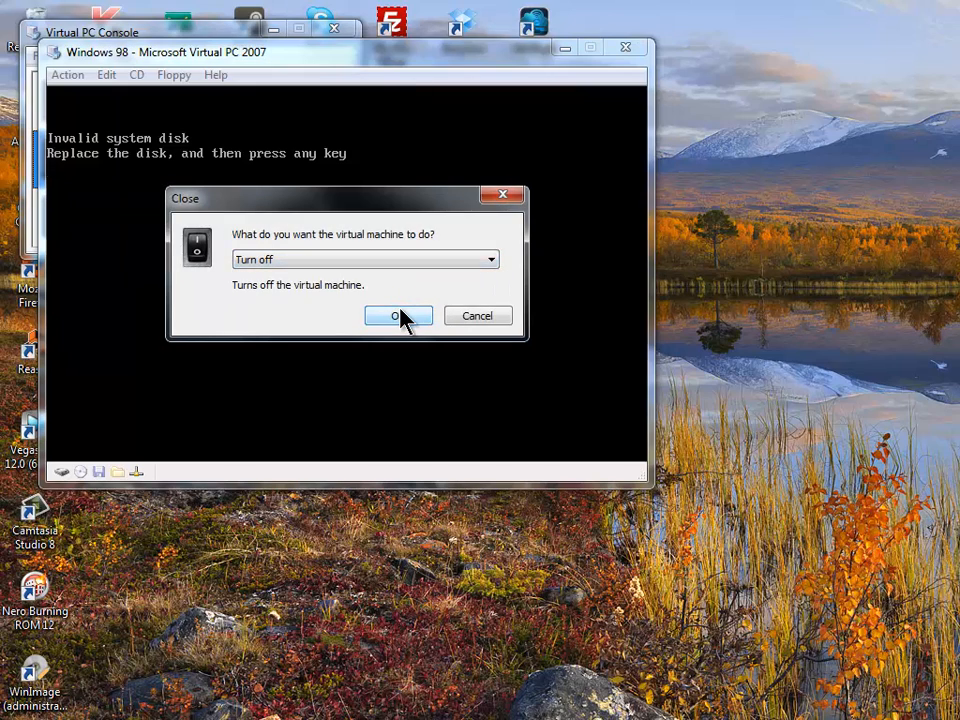
{"action": "left_click", "coordinate": [400, 316]}
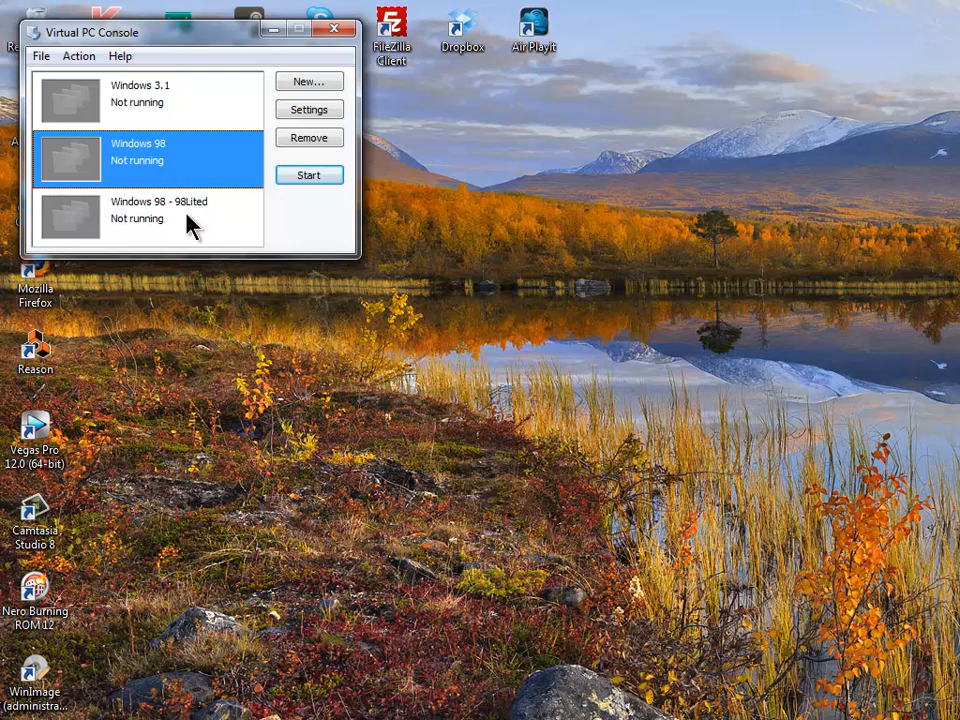
- Launch the New Virtual Machine Wizard and move it fully into view
{"action": "left_click", "coordinate": [280, 177]}
{"action": "left_click", "coordinate": [237, 125]}
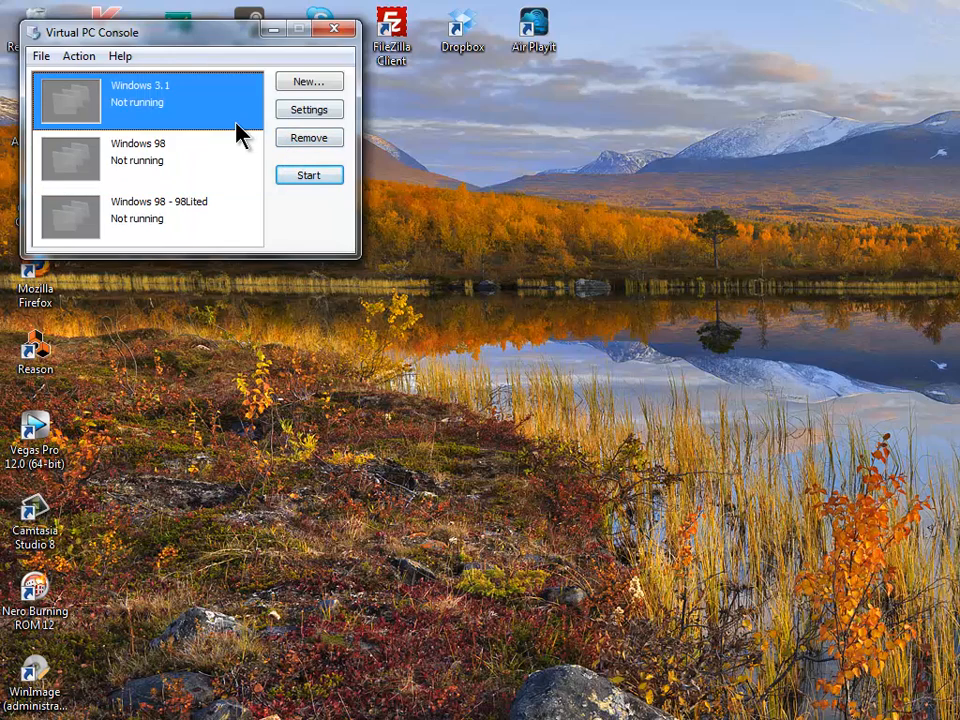
{"action": "left_click", "coordinate": [318, 83]}
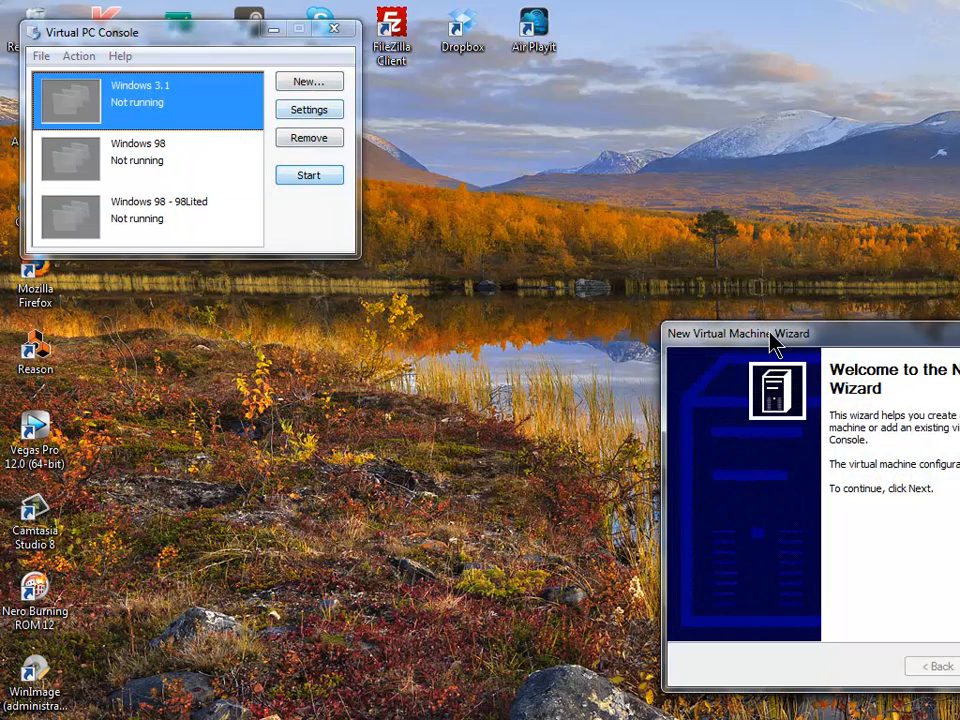
{"action": "left_click_drag", "start_coordinate": [767, 315], "coordinate": [566, 250]}
{"action": "left_click", "coordinate": [729, 322]}
{"action": "left_click_drag", "start_coordinate": [731, 333], "coordinate": [362, 152]}
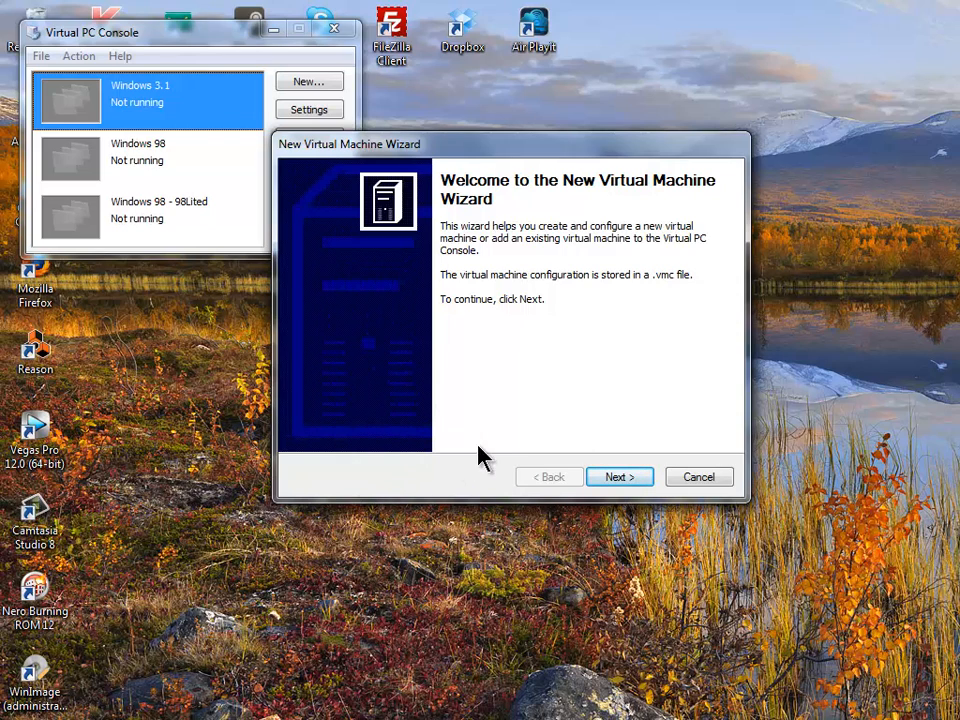
- Choose to create a new virtual machine and name it Fred
{"action": "left_click", "coordinate": [620, 478]}
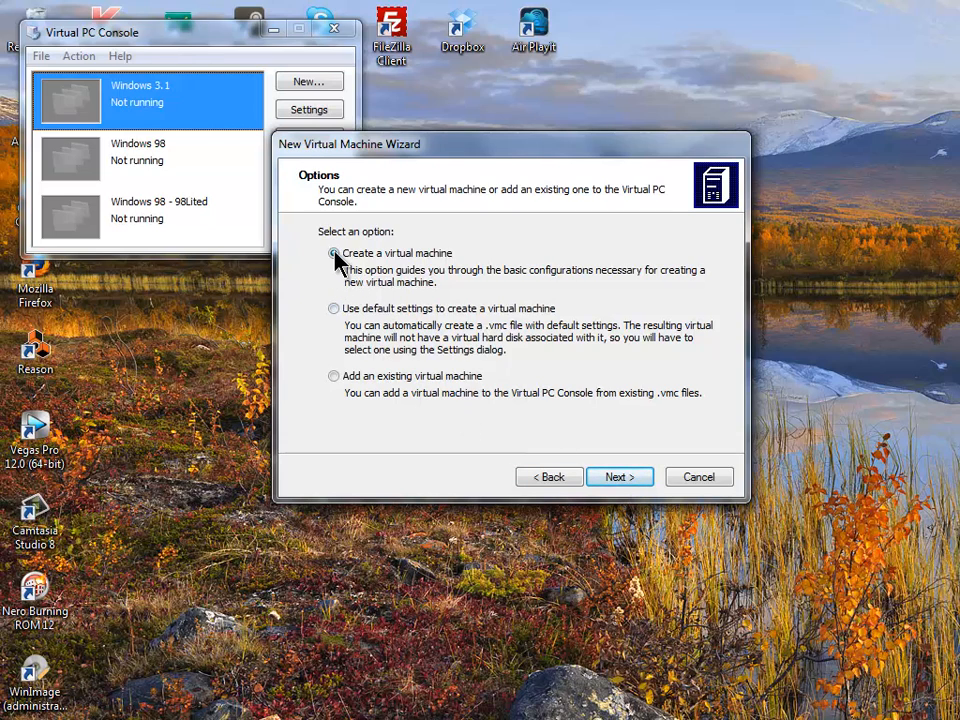
{"action": "left_click", "coordinate": [624, 477]}
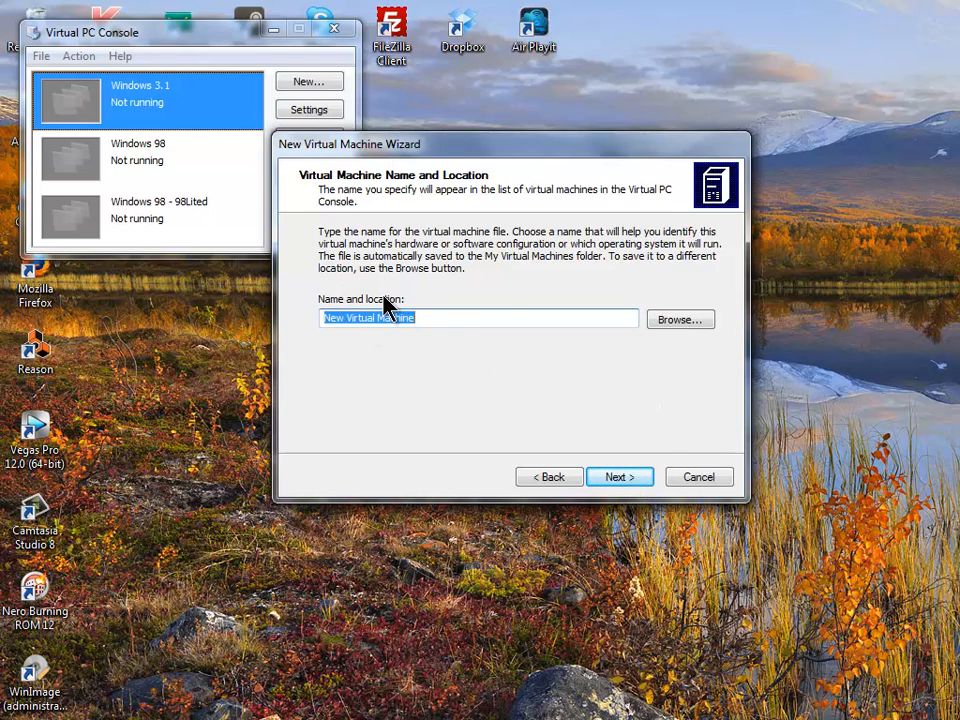
{"action": "type", "text": "Fred"}
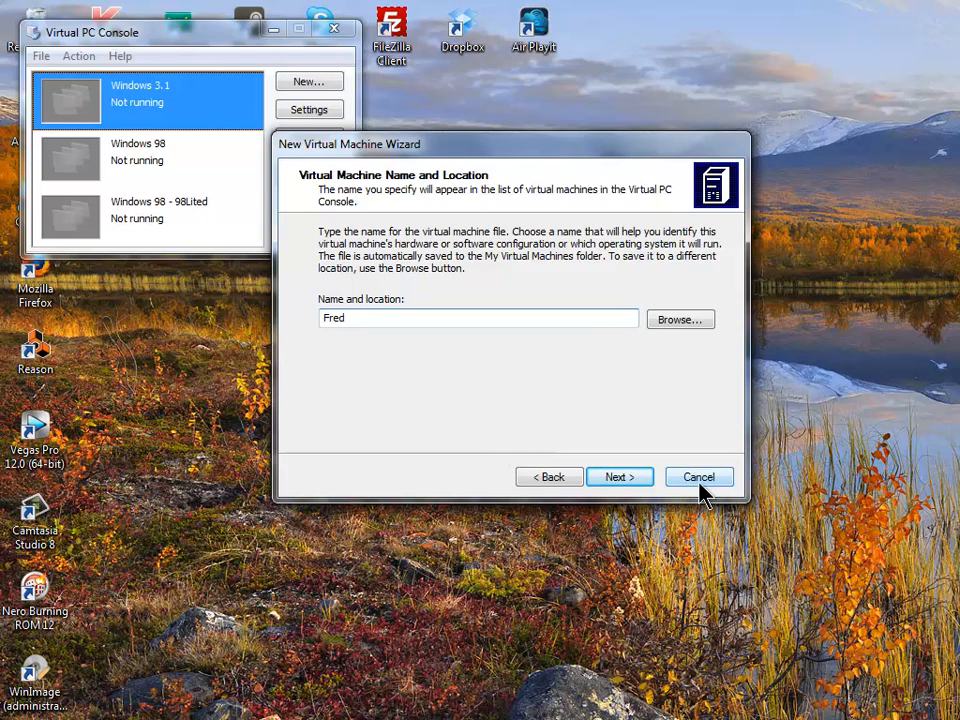
{"action": "left_click", "coordinate": [619, 477]}
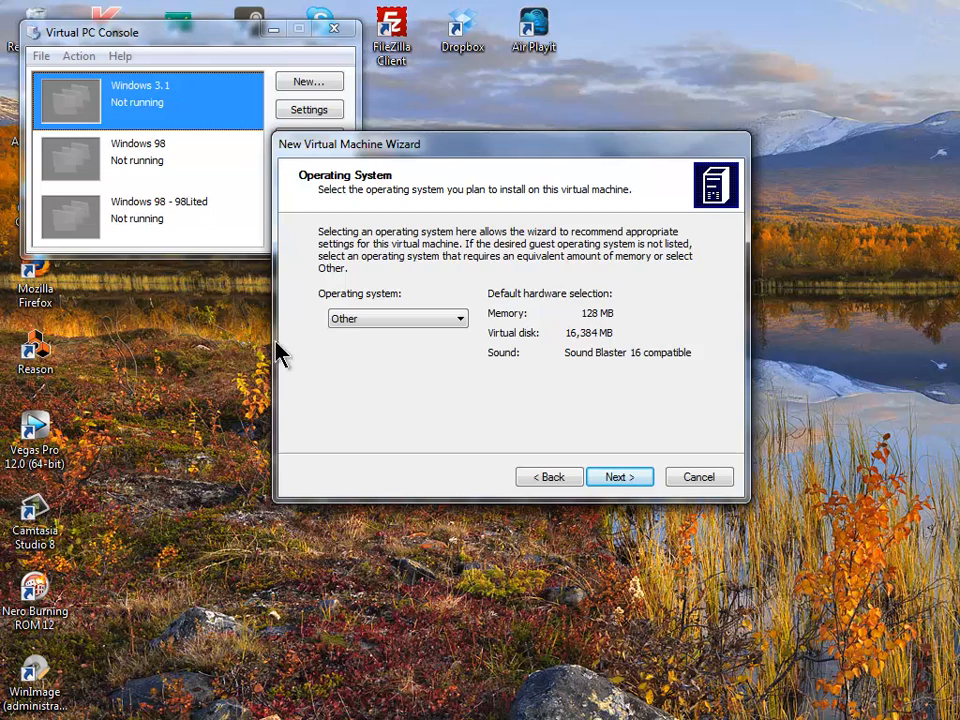
- Keep the operating system as Other and change the RAM from 128 MB to 32 MB
{"action": "left_click", "coordinate": [449, 321]}
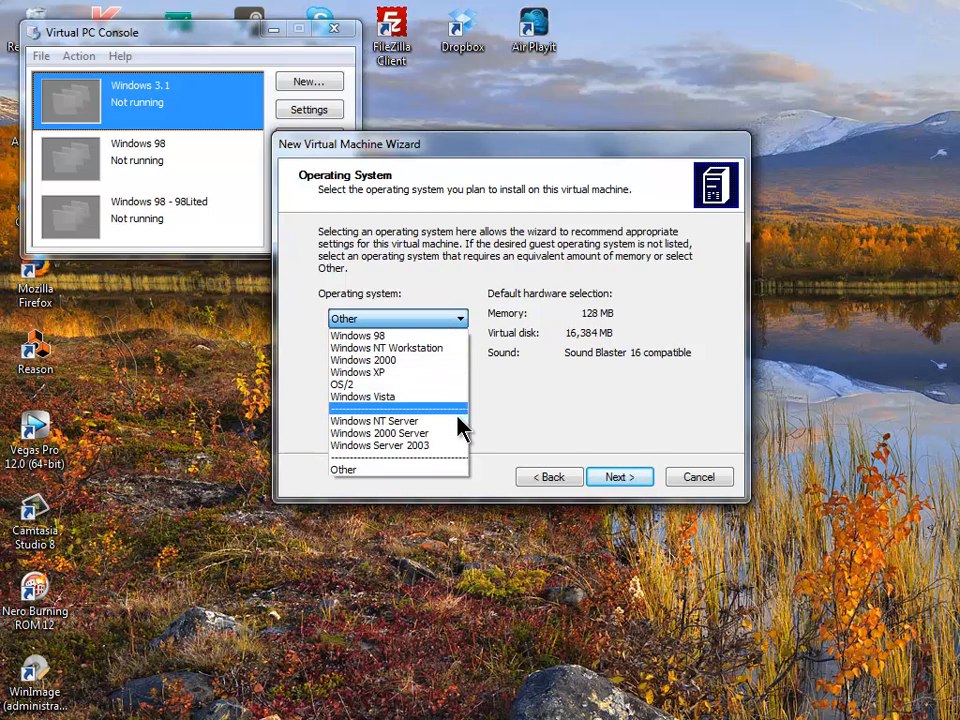
{"action": "left_click", "coordinate": [453, 472]}
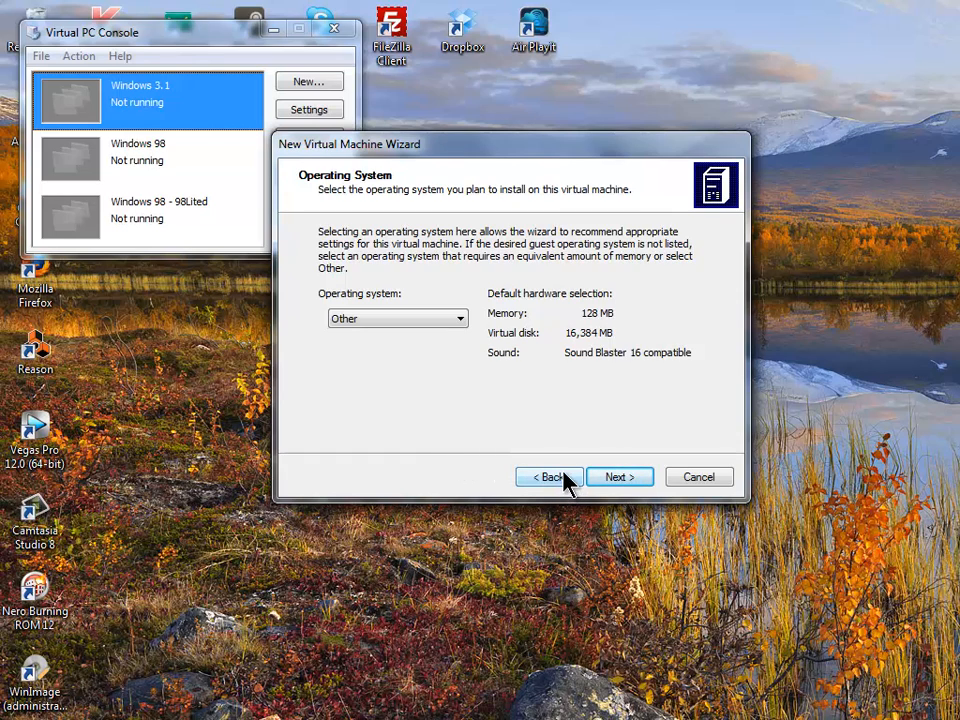
{"action": "left_click", "coordinate": [638, 479]}
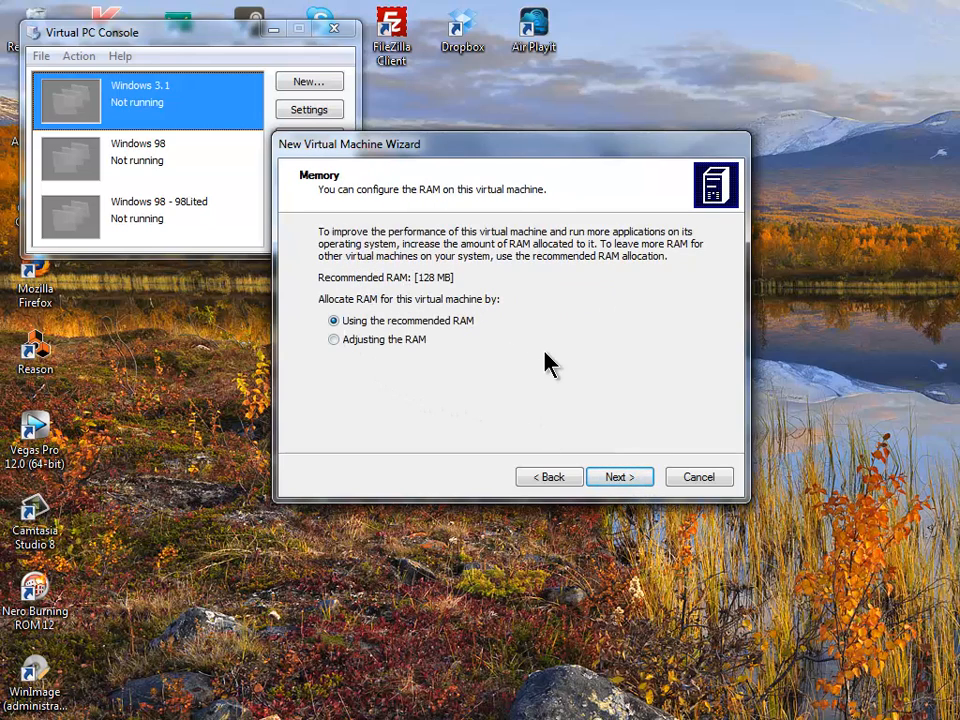
{"action": "left_click", "coordinate": [400, 342]}
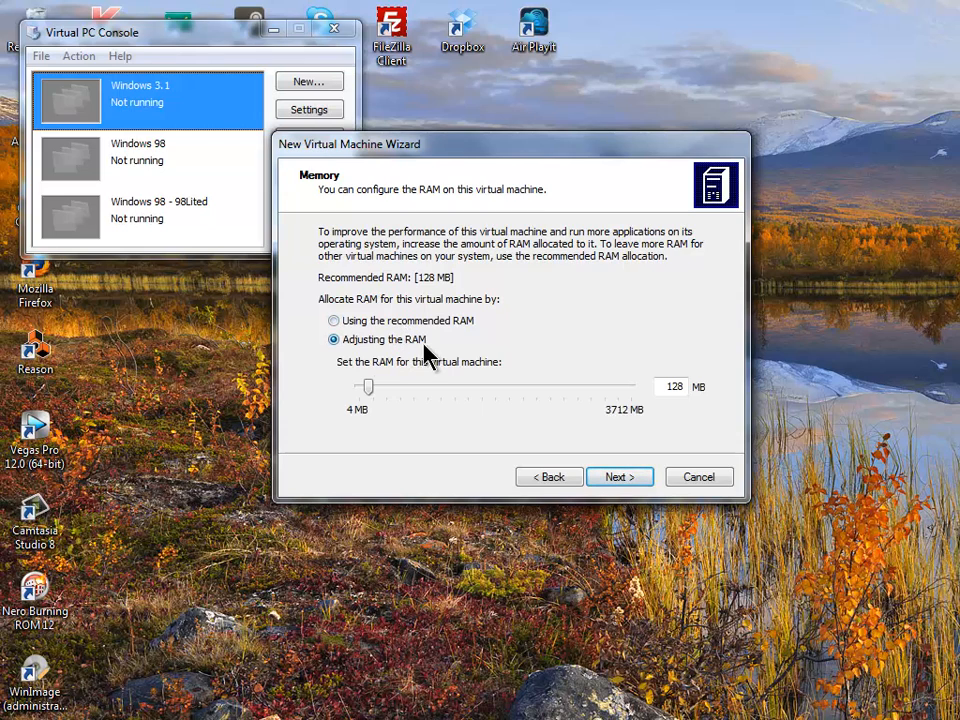
{"action": "double_click", "coordinate": [673, 387]}
{"action": "type", "text": "32"}
- Choose to create a new virtual hard disk, then switch over to the Notepad notes
{"action": "left_click", "coordinate": [615, 478]}
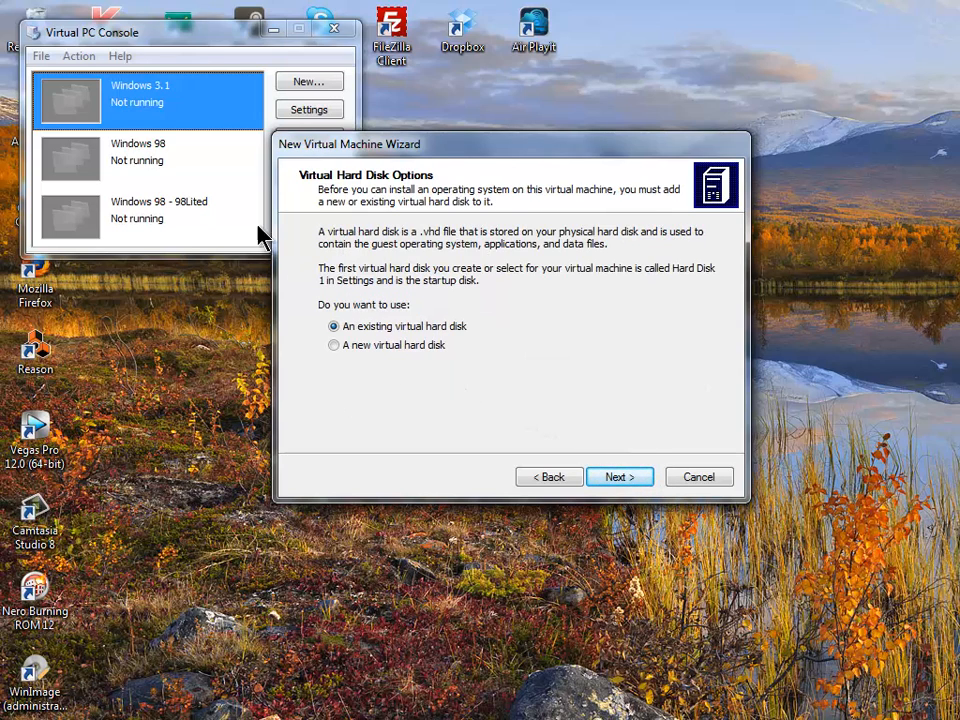
{"action": "left_click", "coordinate": [341, 346]}
{"action": "left_click", "coordinate": [626, 476]}
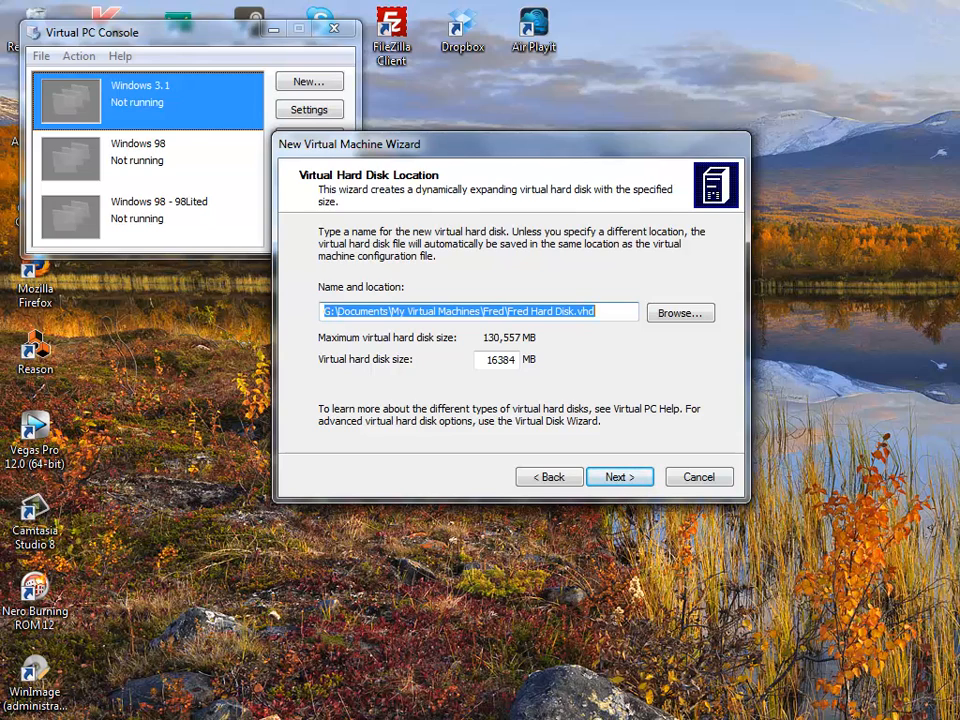
{"action": "key", "text": "alt+Tab"}
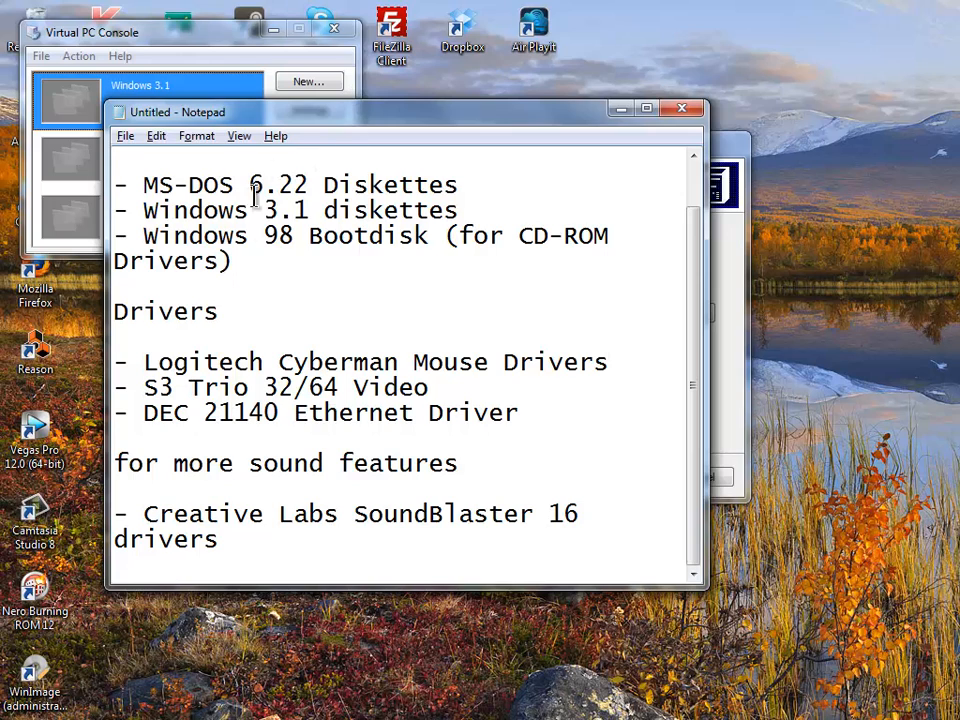
- Close the old Notepad checklist without saving it
{"action": "left_click", "coordinate": [128, 138]}
{"action": "left_click", "coordinate": [150, 293]}
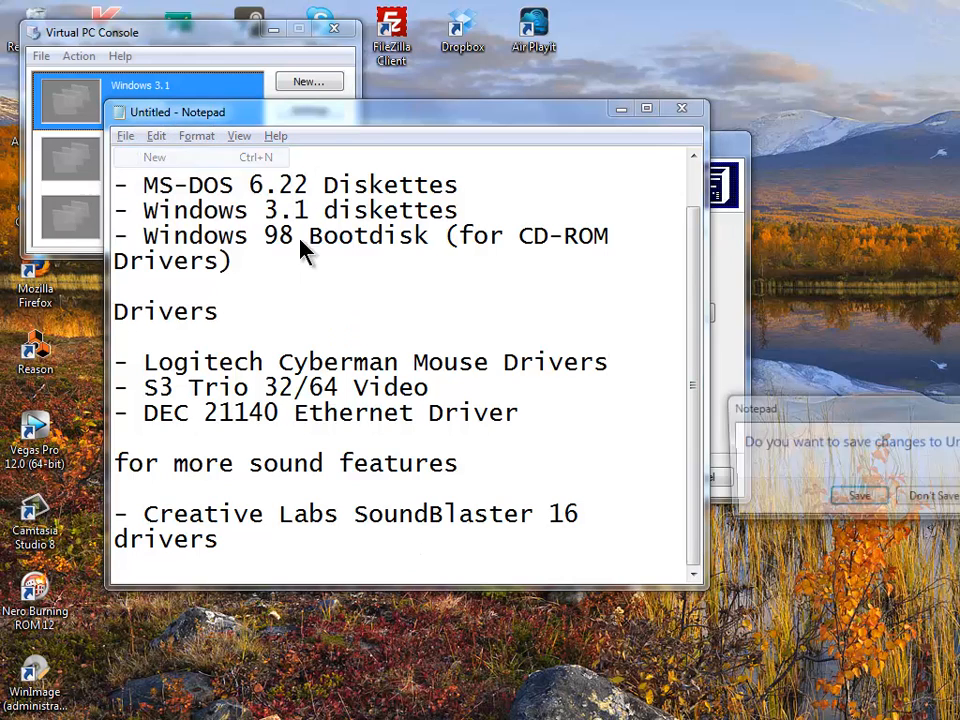
{"action": "left_click", "coordinate": [941, 502]}
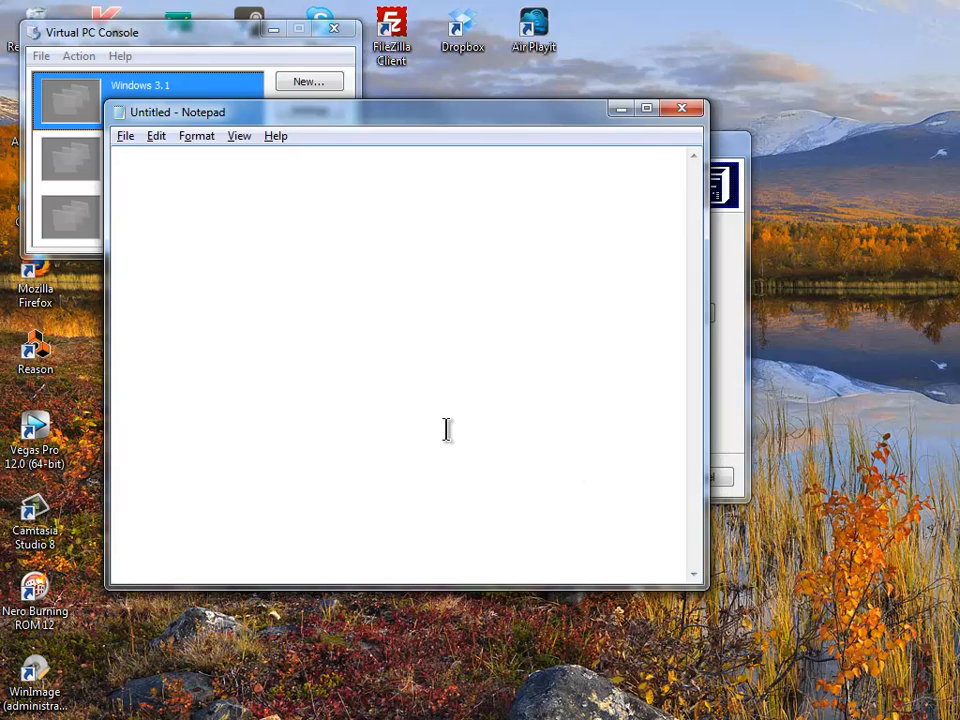
- Write the notes '1GB = 1,024 MB' and '2 x 1024 = 2048' in Notepad
{"action": "type", "text": "1GB = 1024"}
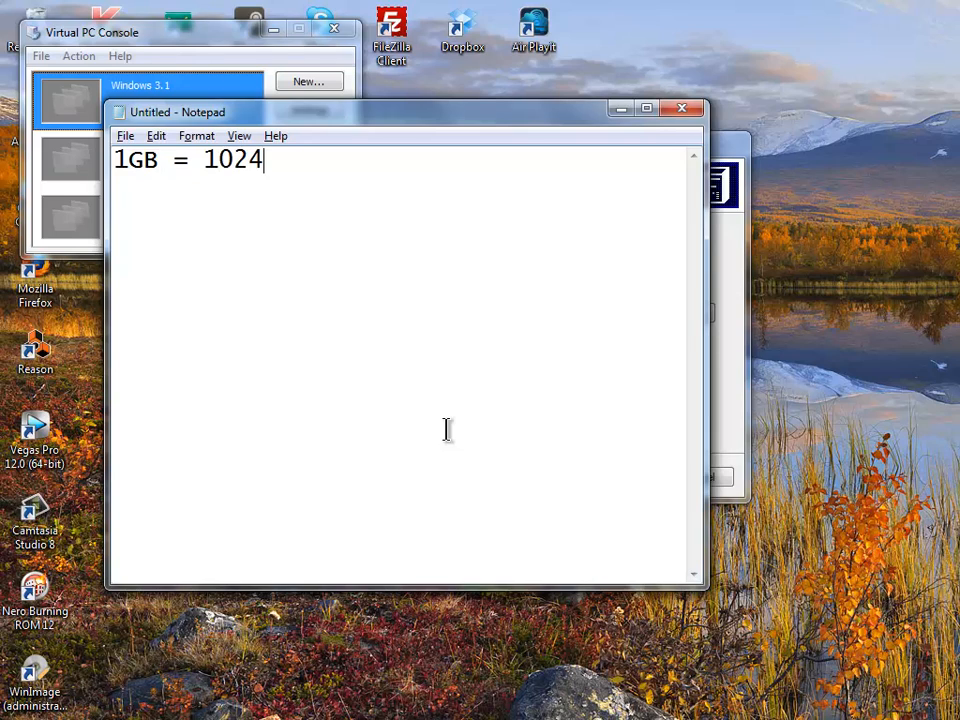
{"action": "type", "text": "MB"}
{"action": "key", "text": "Left"}
{"action": "key", "text": "Left"}
{"action": "key", "text": "Left"}
{"action": "key", "text": "Left"}
{"action": "key", "text": "Left"}
{"action": "type", "text": ","}
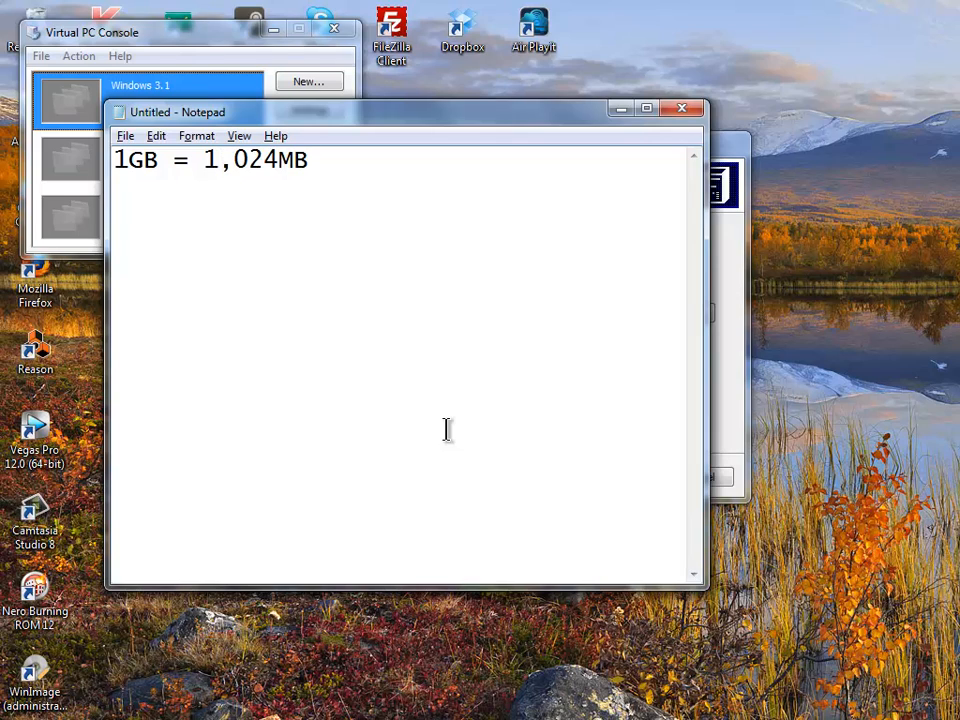
{"action": "key", "text": "End"}
{"action": "key", "text": "Left"}
{"action": "key", "text": "Left"}
{"action": "key", "text": "End"}
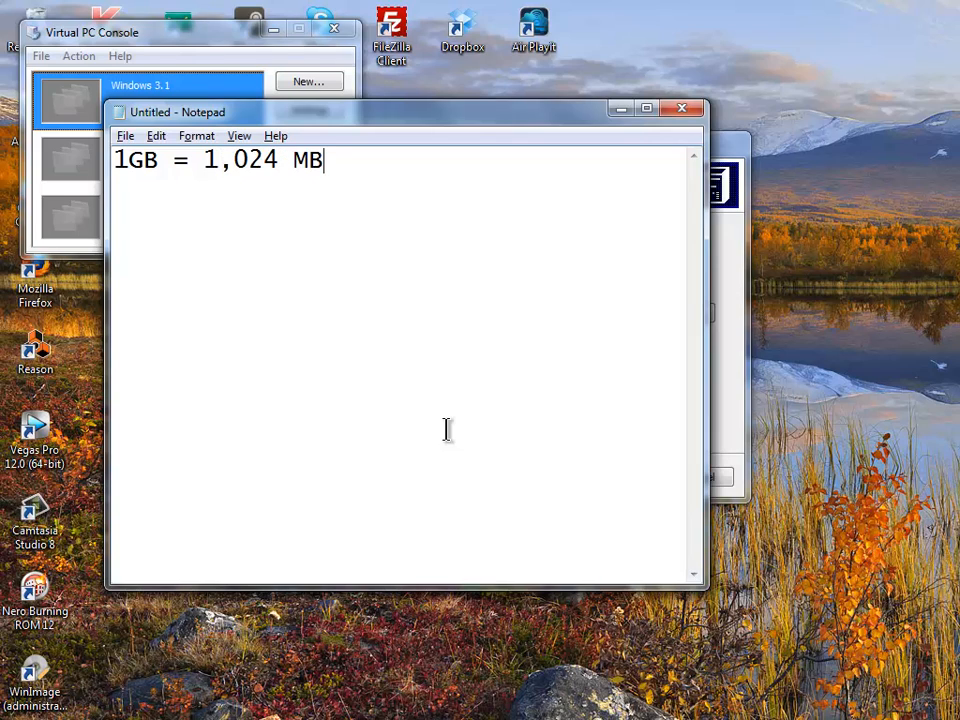
{"action": "key", "text": "Return"}
{"action": "type", "text": "2 x 1024"}
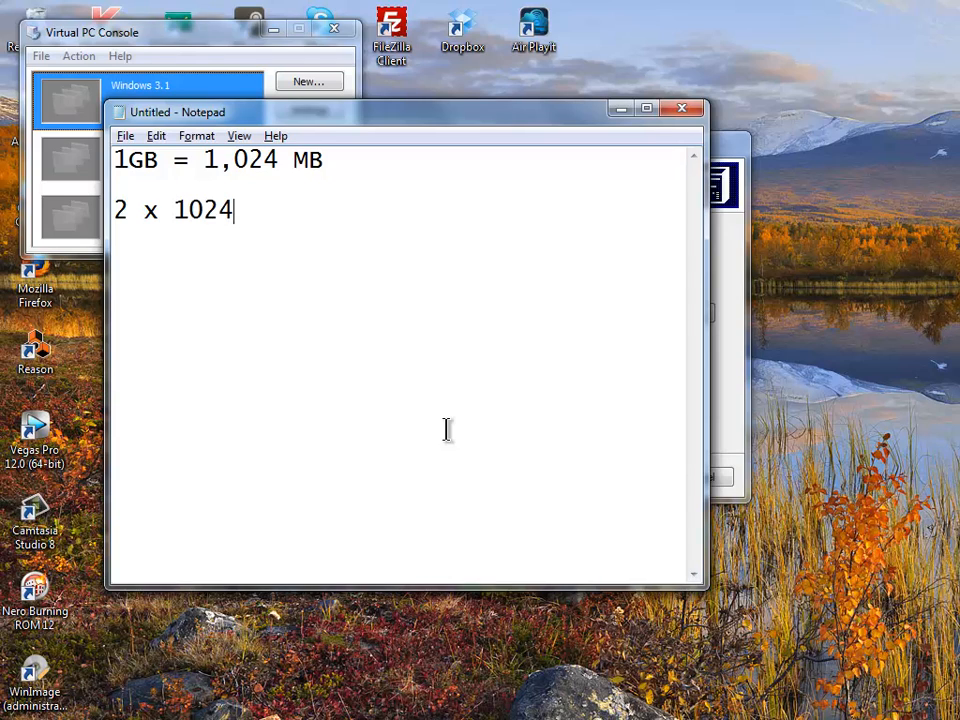
{"action": "key", "text": "Return"}
{"action": "type", "text": "=   2047"}
{"action": "key", "text": "BackSpace"}
{"action": "type", "text": "8"}
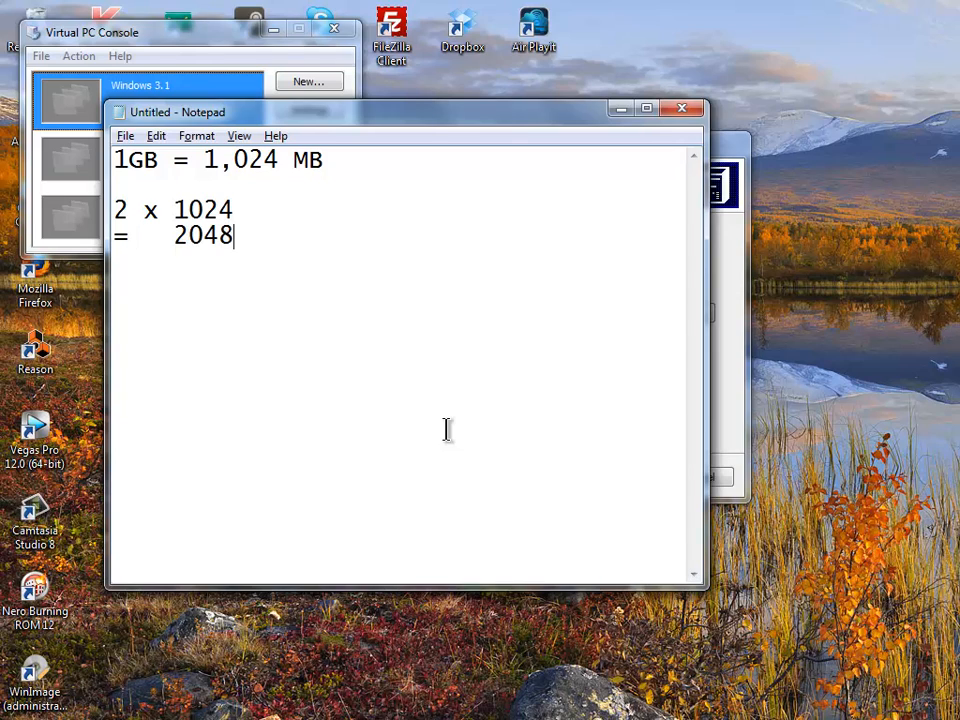
{"action": "key", "text": "Return"}
- Return to the virtual machine wizard and minimize Notepad
{"action": "key", "text": "alt+Tab"}
{"action": "key", "text": "alt+Tab"}
{"action": "key", "text": "alt+space"}
{"action": "key", "text": "n"}
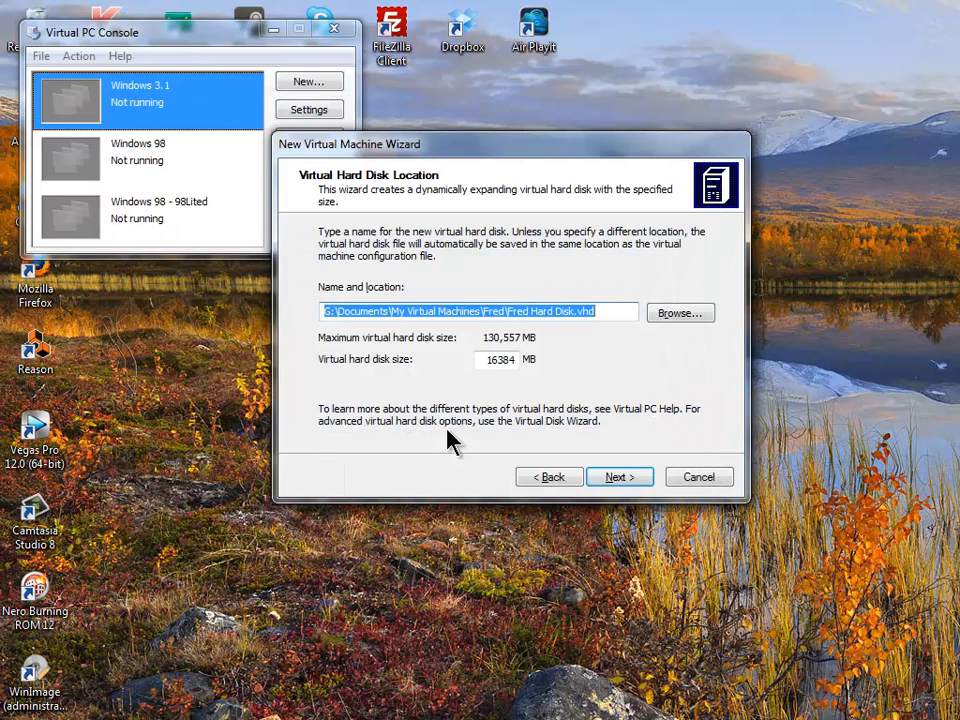
- Replace the 16384 MB virtual hard disk size with 1024 MB
{"action": "double_click", "coordinate": [500, 359]}
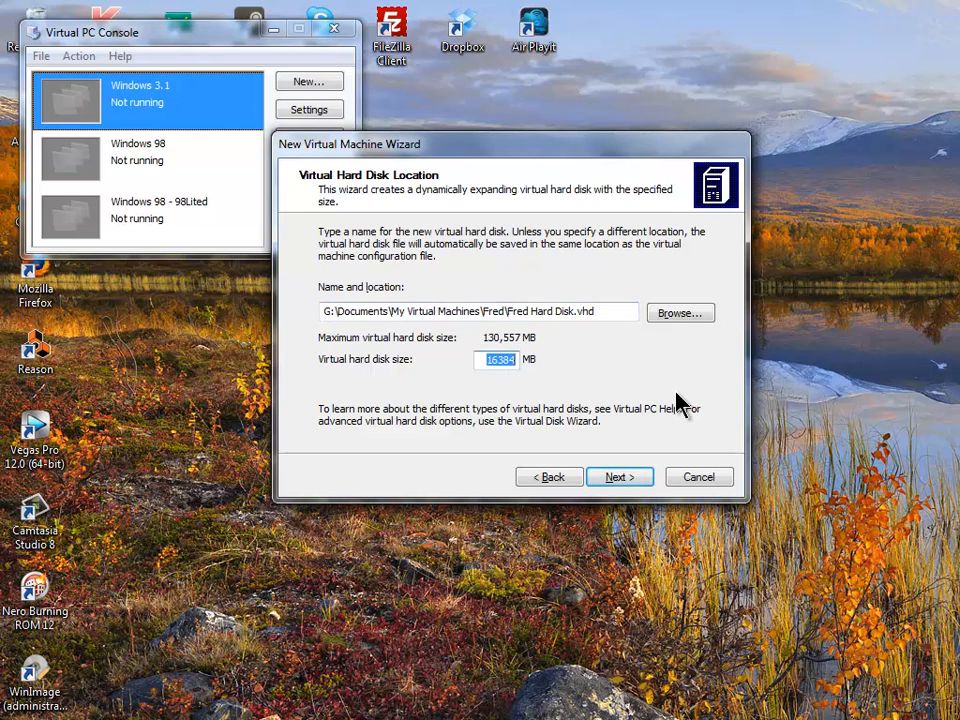
{"action": "type", "text": "1024"}
- Finish the wizard to create Fred with 32 MB RAM and Fred Hard Disk.vhd
{"action": "key", "text": "Return"}
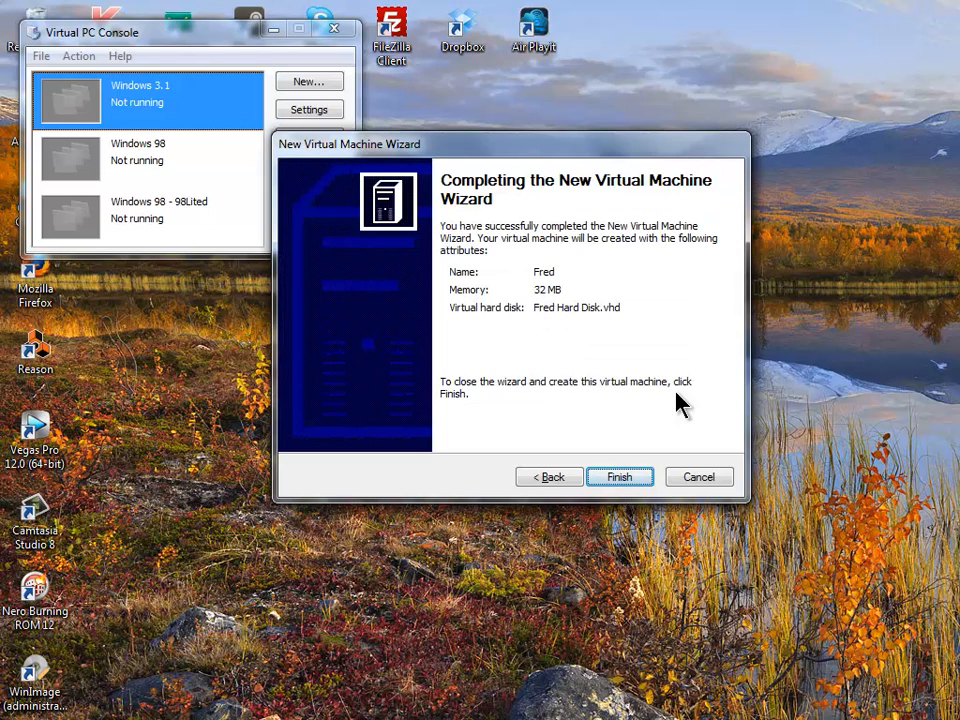
{"action": "left_click", "coordinate": [646, 476]}
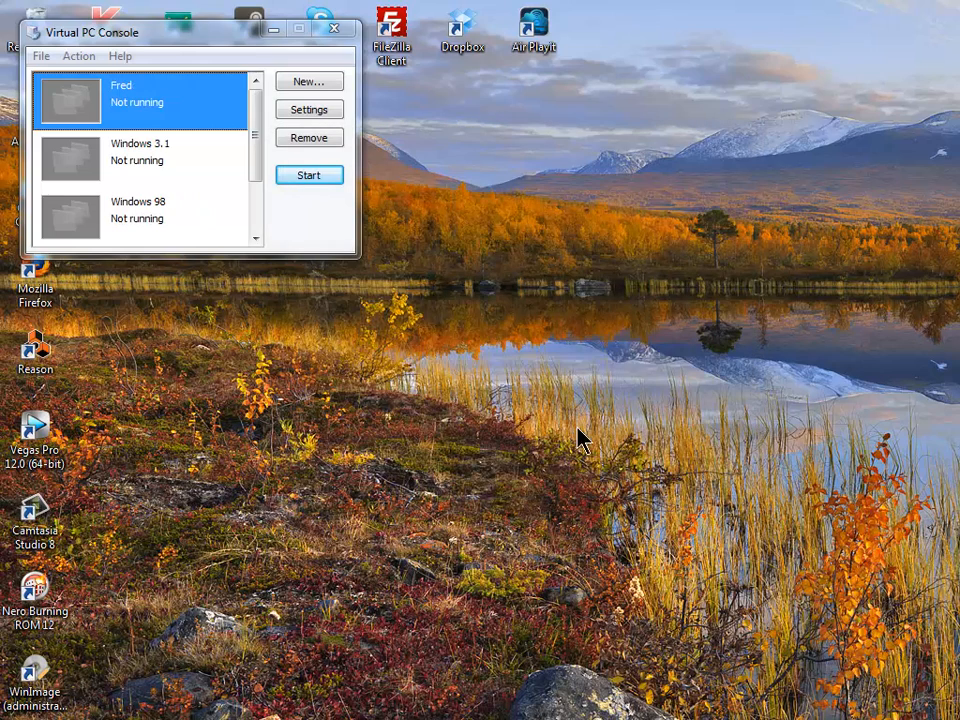
- Open Fred's settings, centre the dialog, and view Networking with the Realtek adapter
{"action": "left_click", "coordinate": [288, 112]}
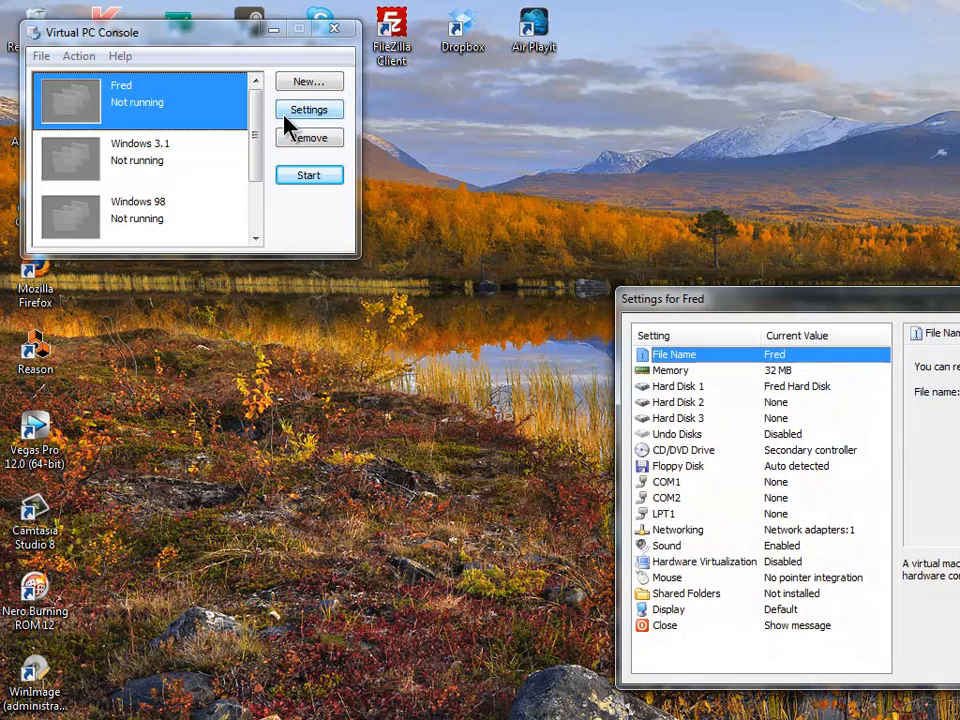
{"action": "left_click_drag", "start_coordinate": [815, 313], "coordinate": [476, 189]}
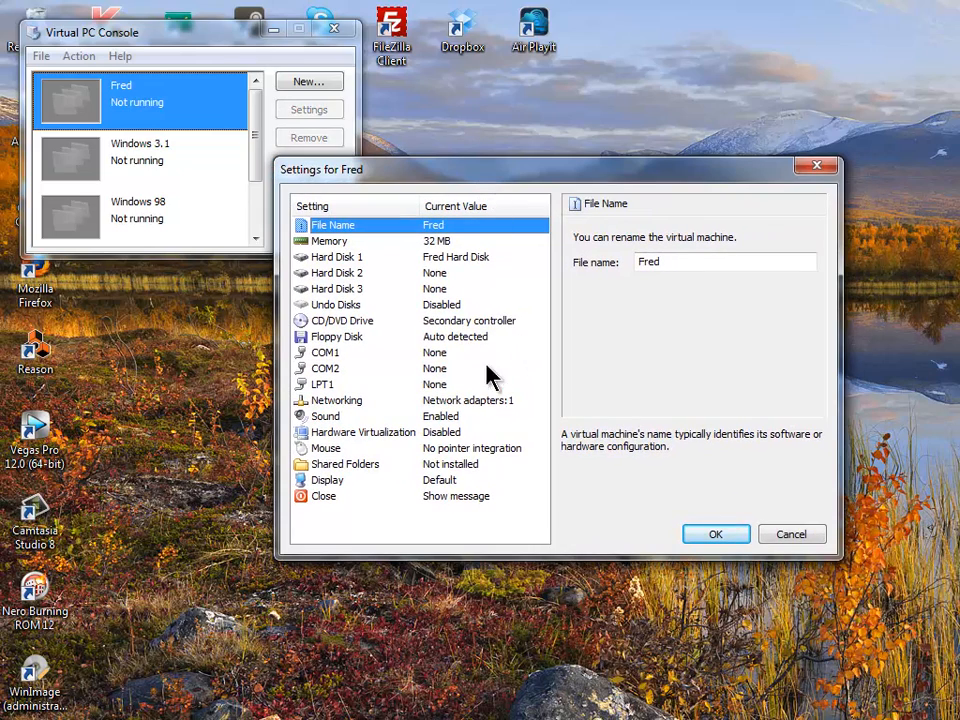
{"action": "left_click", "coordinate": [502, 404]}
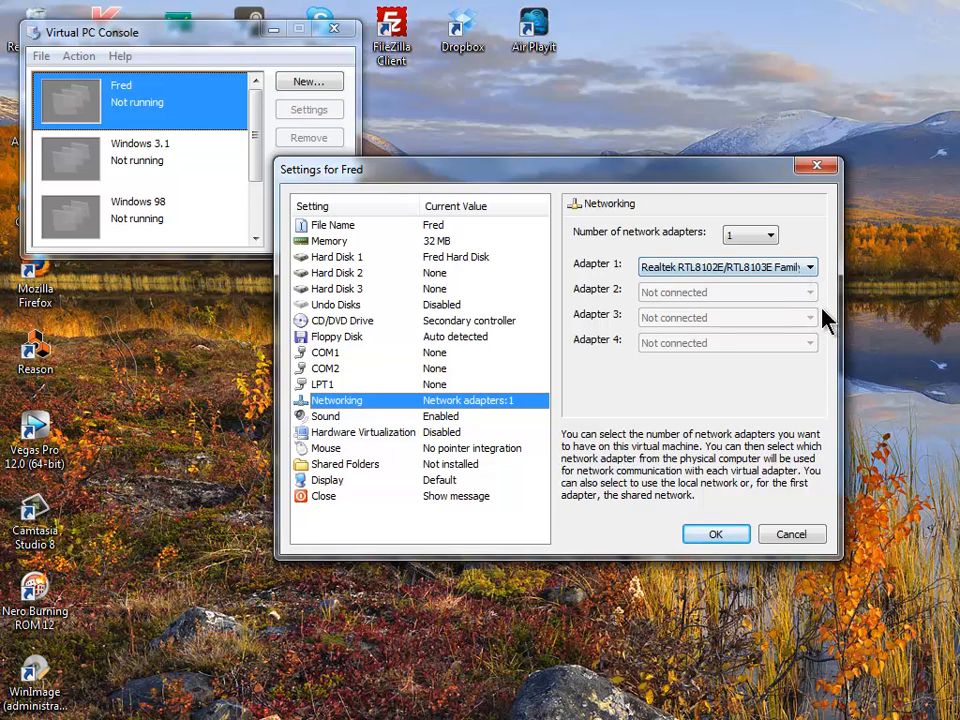
- Switch Fred's Adapter 1 from the Realtek card to Shared networking (NAT)
{"action": "left_click", "coordinate": [808, 270]}
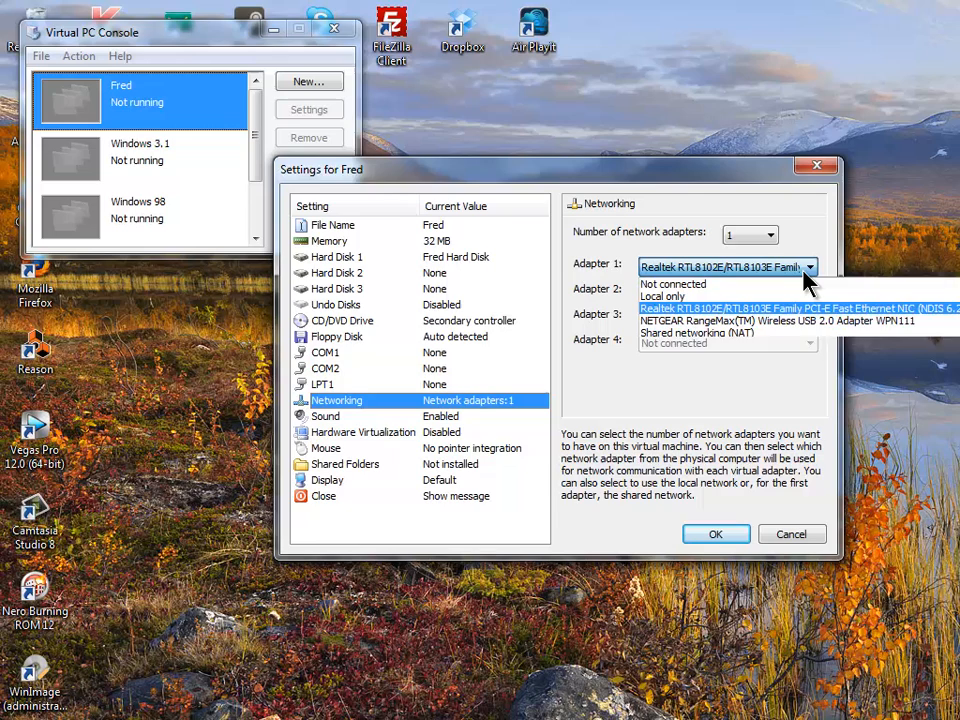
{"action": "left_click", "coordinate": [812, 334]}
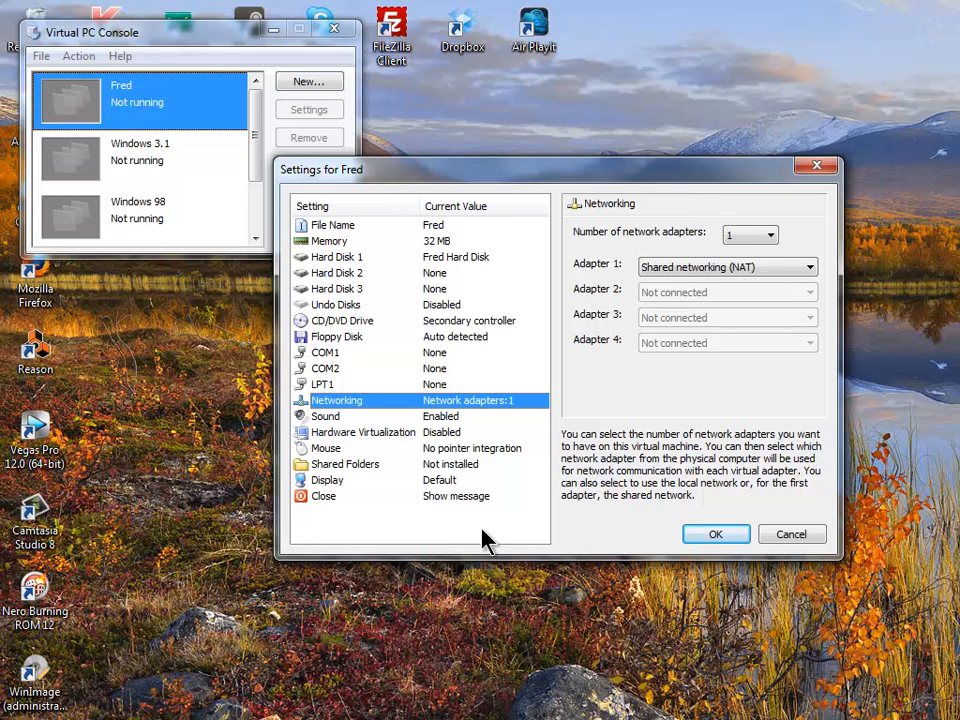
- Turn on hardware-assisted virtualization for Fred and bring up the Display settings
{"action": "left_click", "coordinate": [531, 432]}
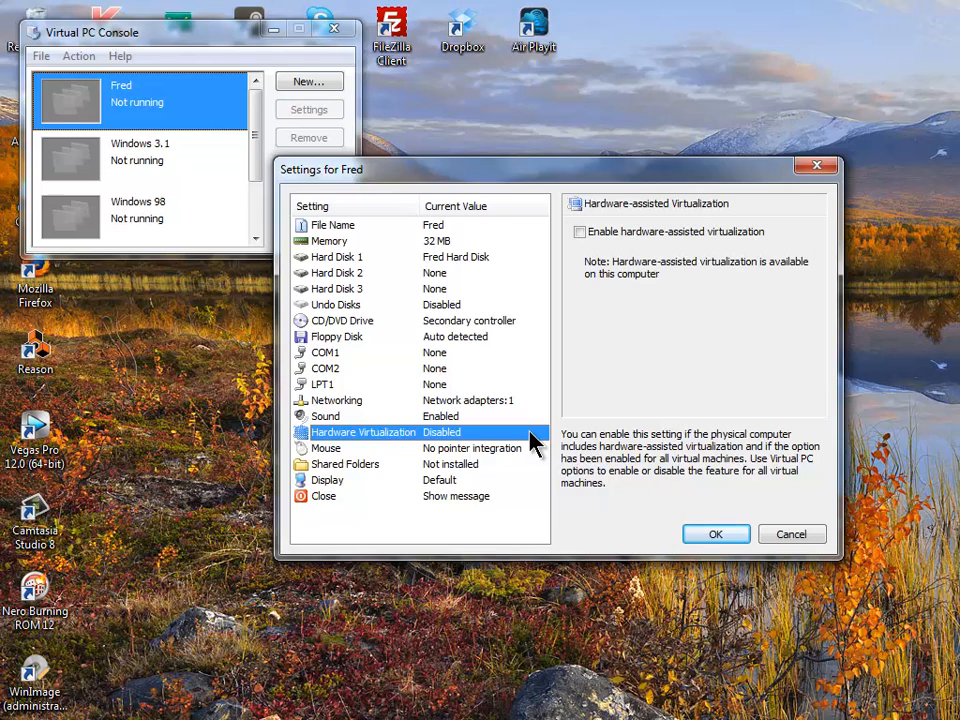
{"action": "left_click", "coordinate": [580, 233]}
{"action": "left_click", "coordinate": [540, 481]}
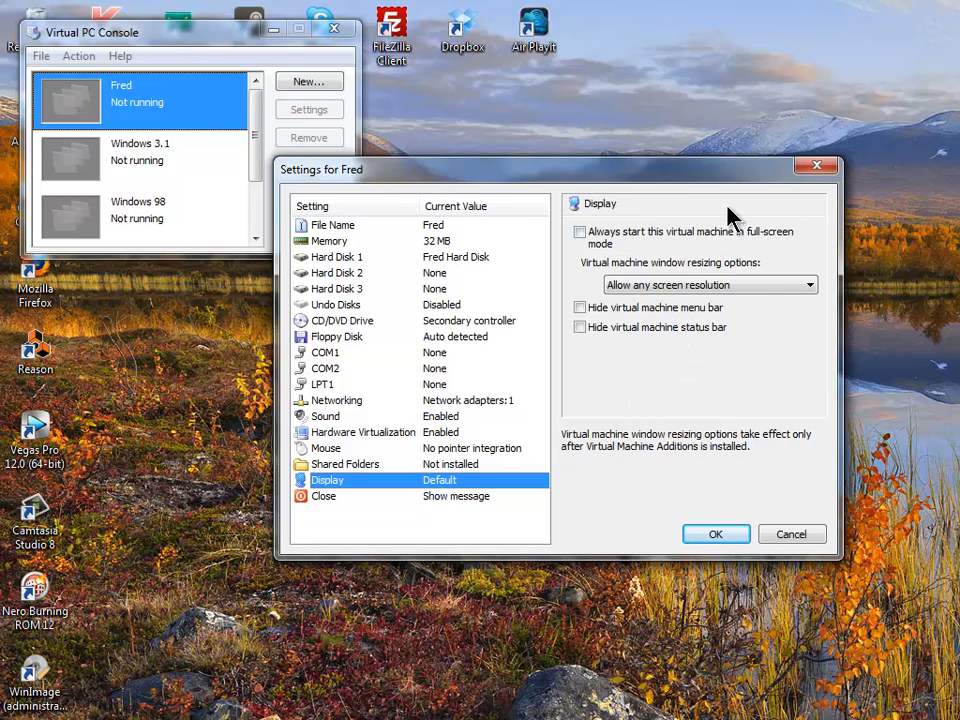
- Set Fred's window resizing option to Use guest operating system screen resolution
{"action": "left_click", "coordinate": [793, 285]}
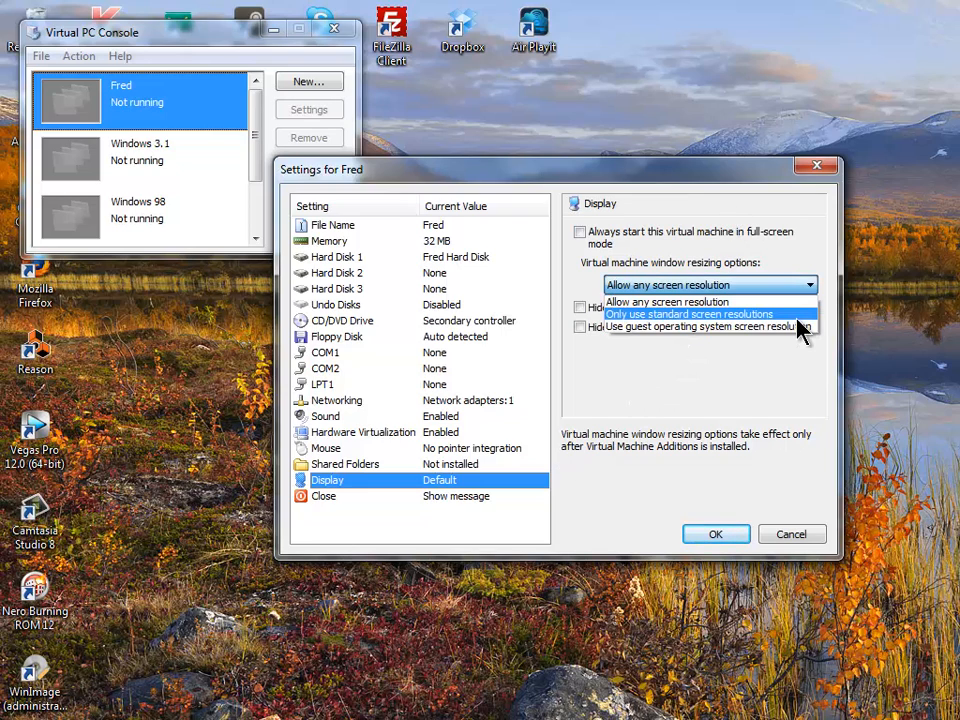
{"action": "left_click", "coordinate": [798, 327]}
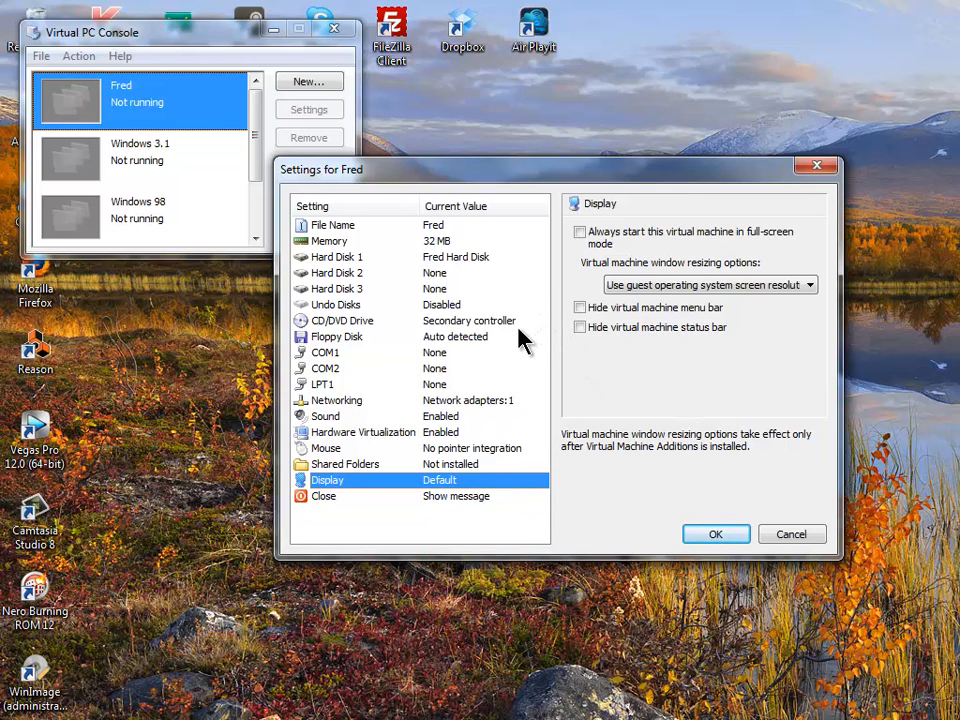
- Connect COM1 to the physical serial port and LPT1 to physical LPT1 (378h-37Fh)
{"action": "left_click", "coordinate": [506, 355]}
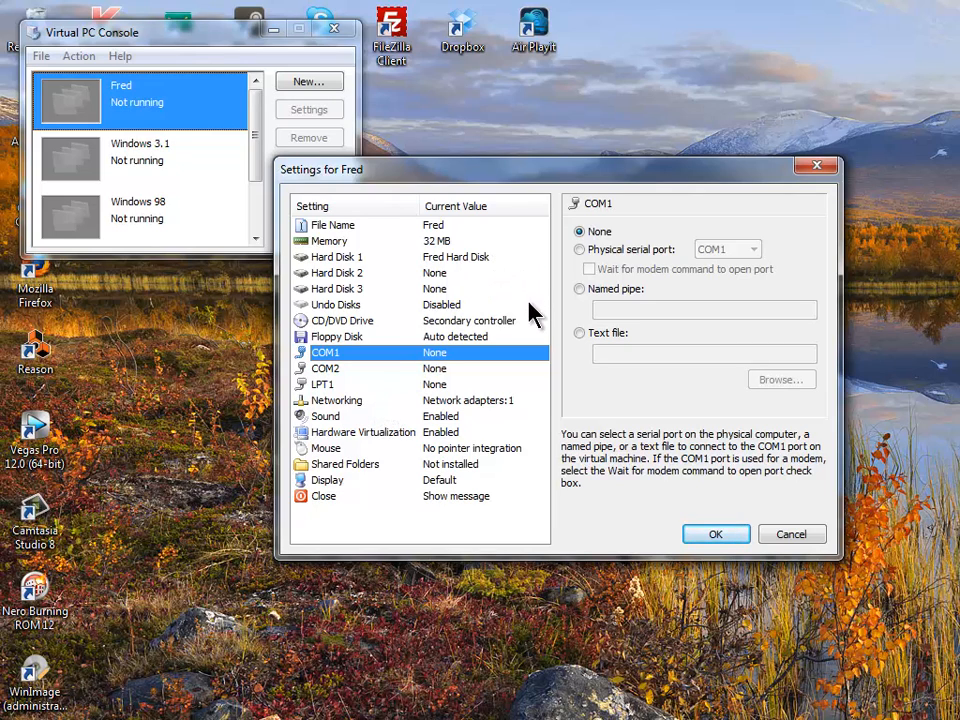
{"action": "left_click", "coordinate": [600, 249]}
{"action": "left_click", "coordinate": [538, 386]}
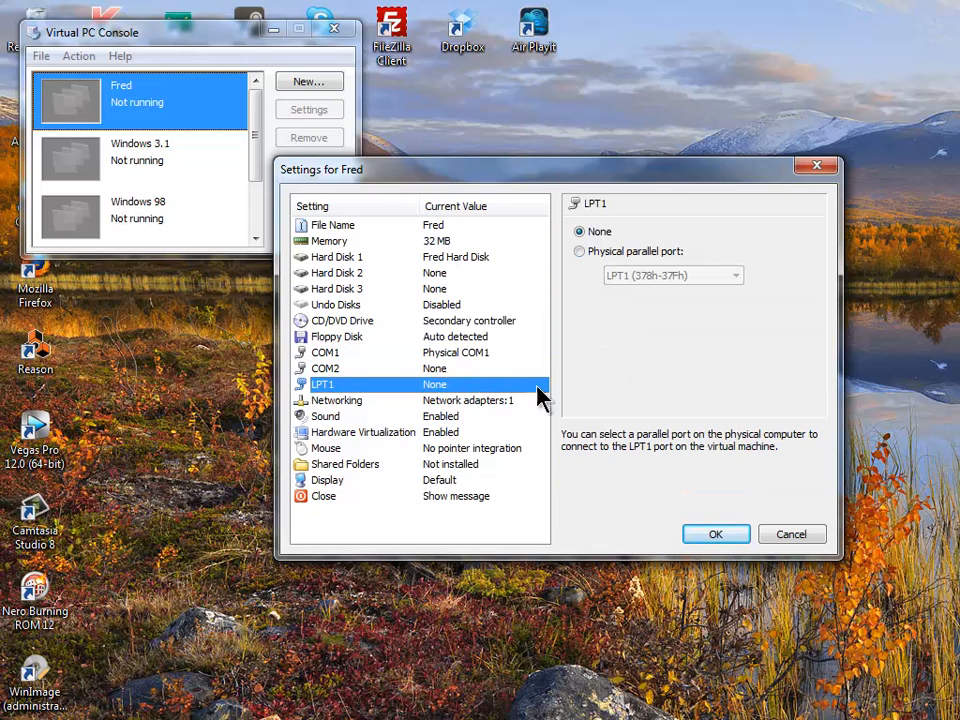
{"action": "left_click", "coordinate": [634, 256]}
{"action": "left_click", "coordinate": [694, 278]}
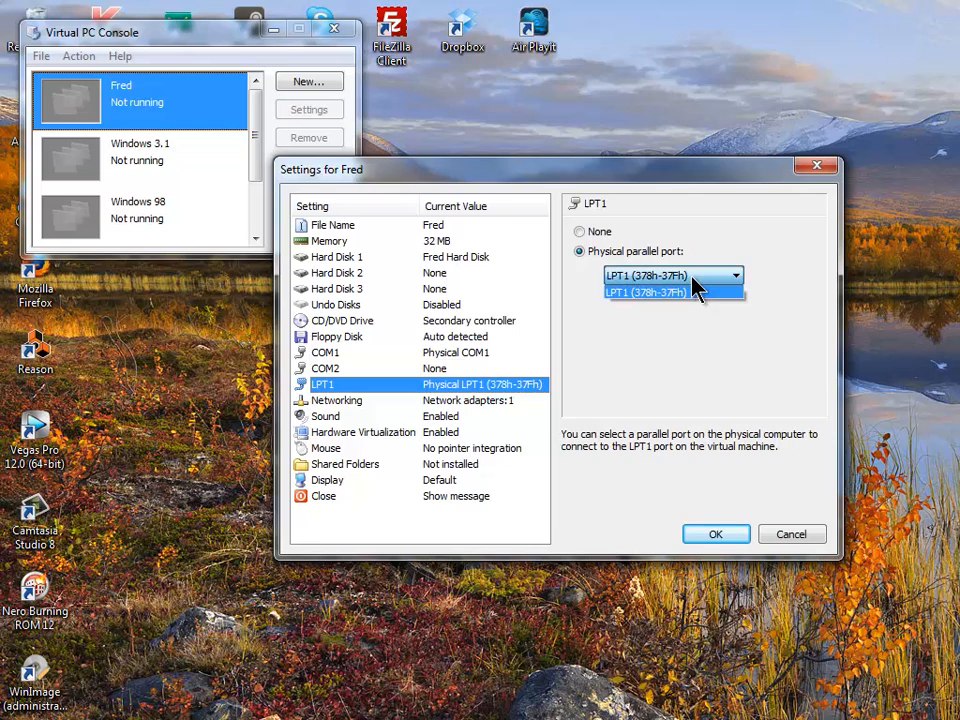
{"action": "left_click", "coordinate": [680, 292]}
- Set COM2 to None, review the sound, display and close settings, and save Fred's settings
{"action": "left_click", "coordinate": [520, 368]}
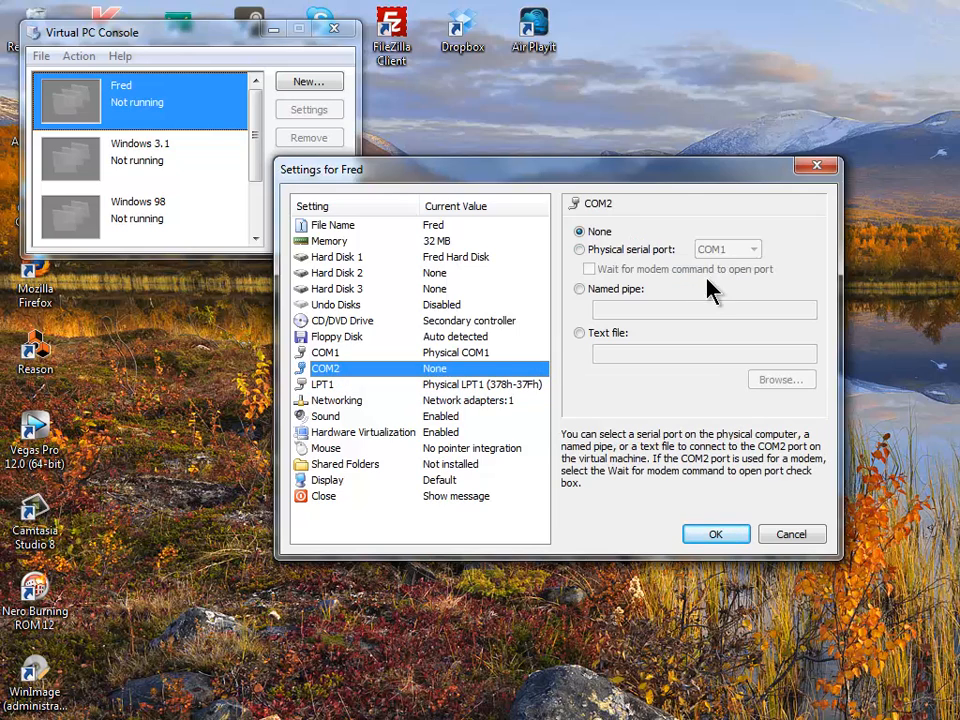
{"action": "left_click", "coordinate": [669, 252]}
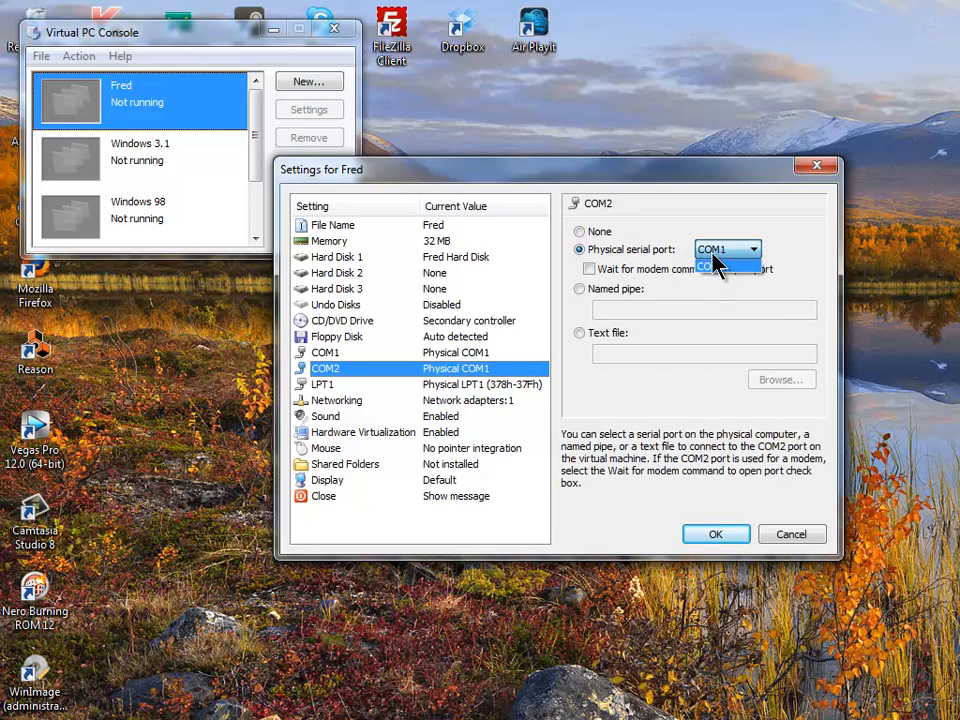
{"action": "left_click", "coordinate": [599, 232]}
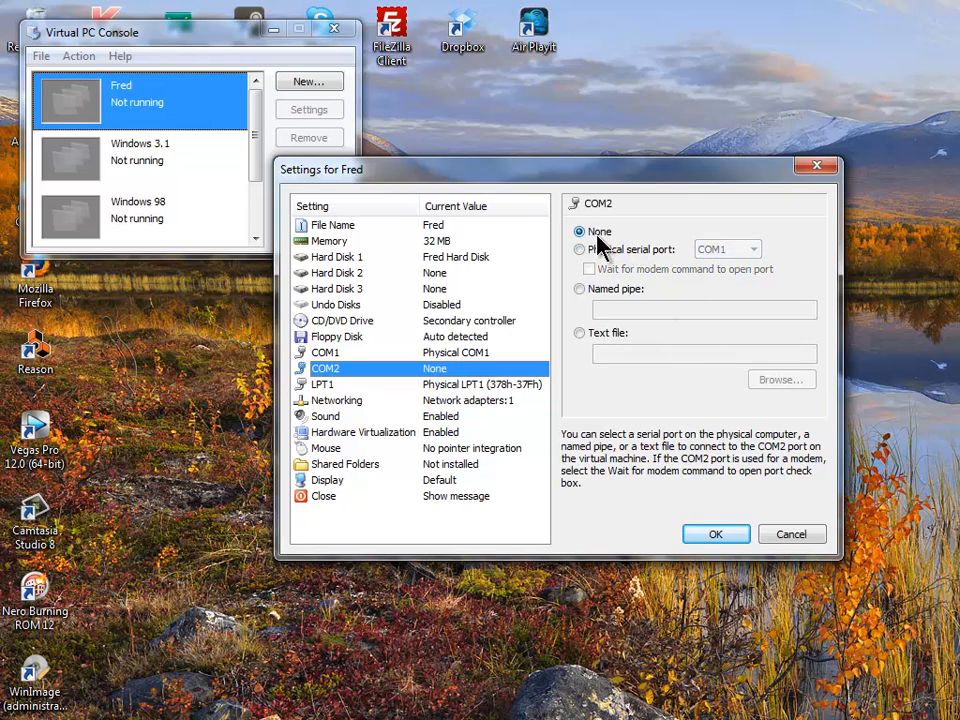
{"action": "left_click", "coordinate": [530, 354]}
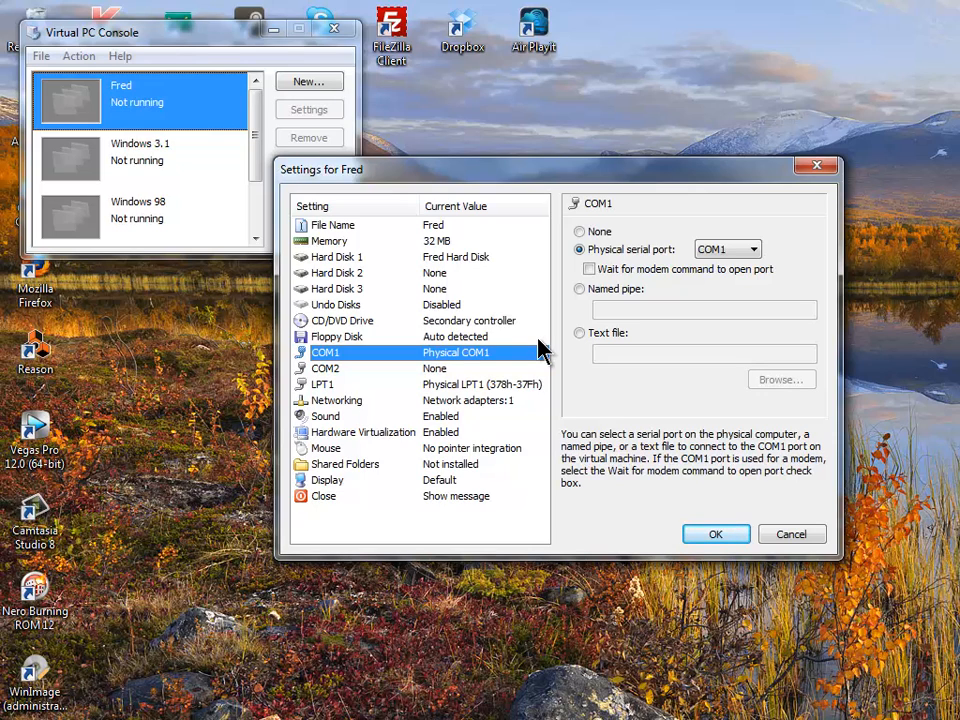
{"action": "left_click", "coordinate": [525, 418]}
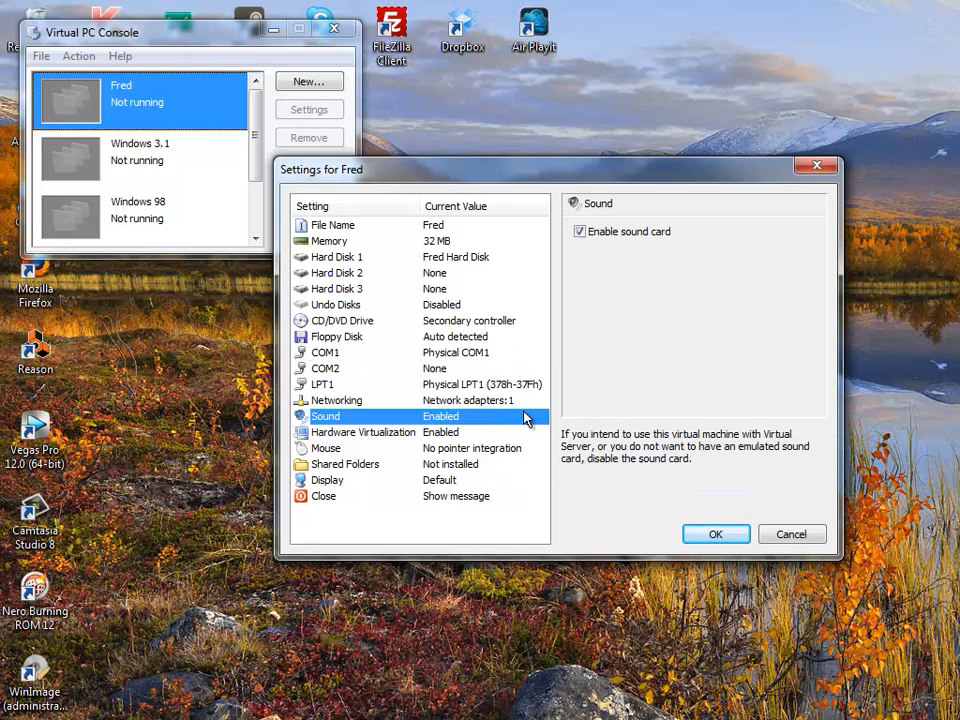
{"action": "left_click", "coordinate": [512, 482]}
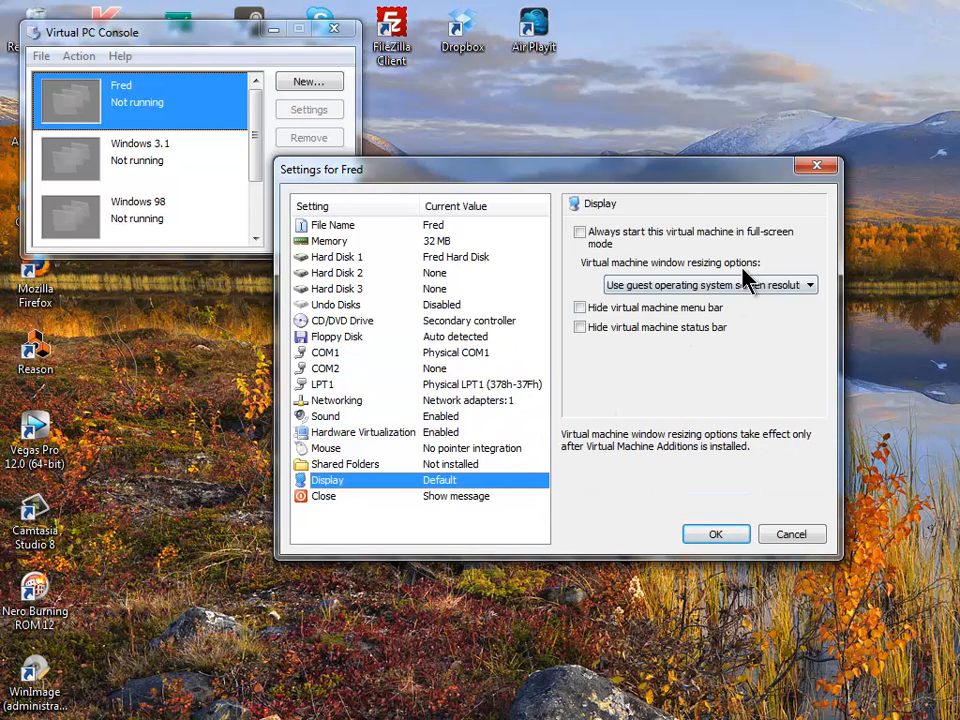
{"action": "left_click", "coordinate": [512, 499]}
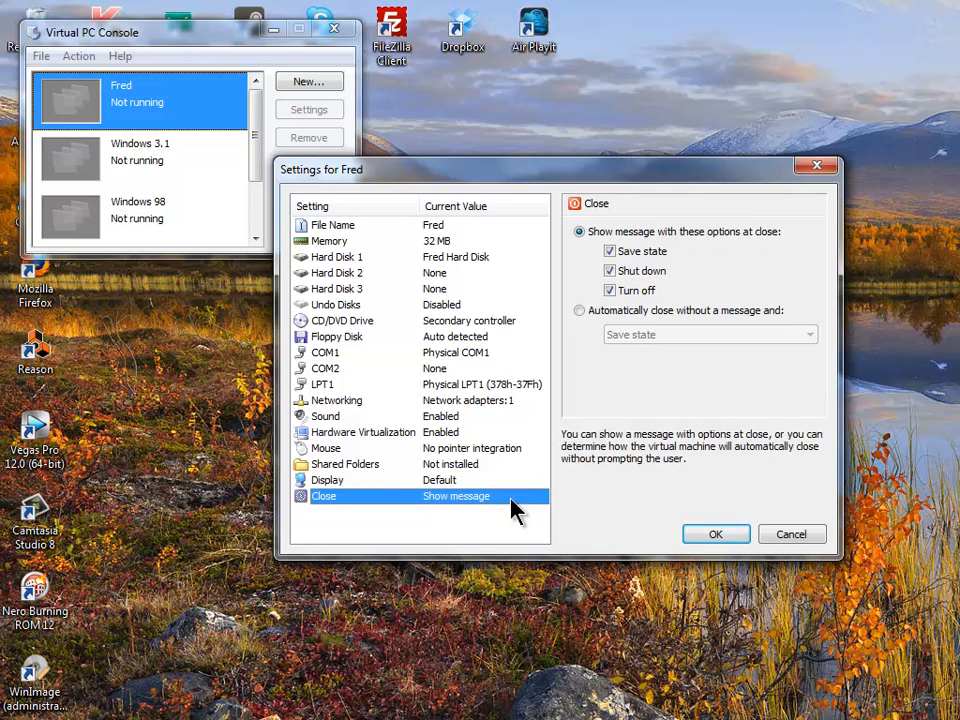
{"action": "left_click", "coordinate": [688, 540]}
- Start Fred, load the MS-DOS 6.22 Setup Disk 1 image, and reset the machine
{"action": "double_click", "coordinate": [124, 116]}
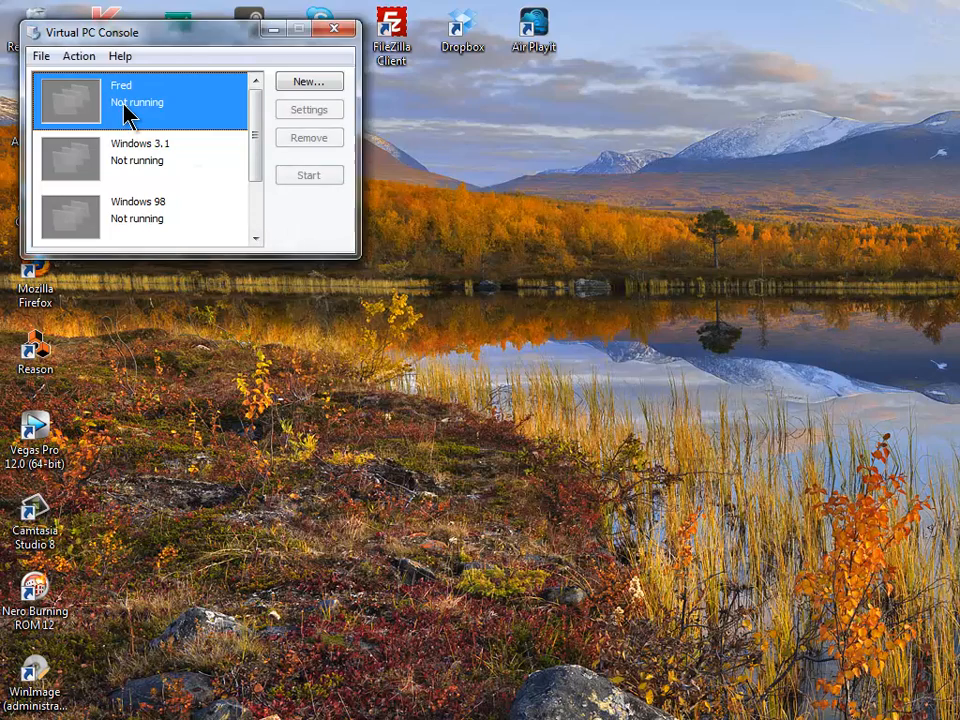
{"action": "left_click", "coordinate": [178, 78]}
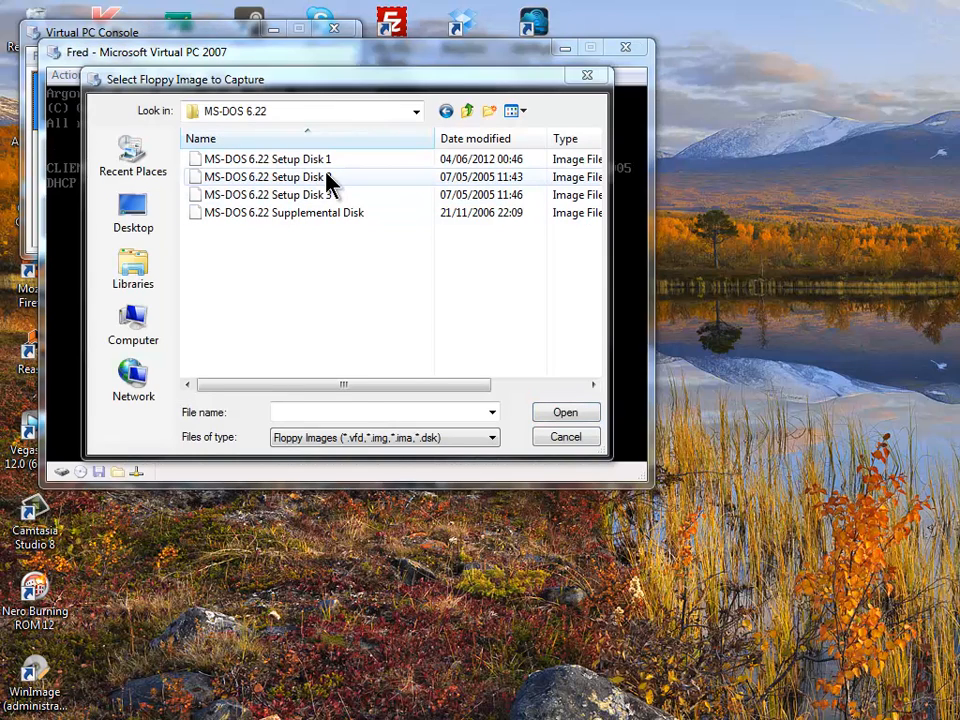
{"action": "left_click", "coordinate": [322, 161]}
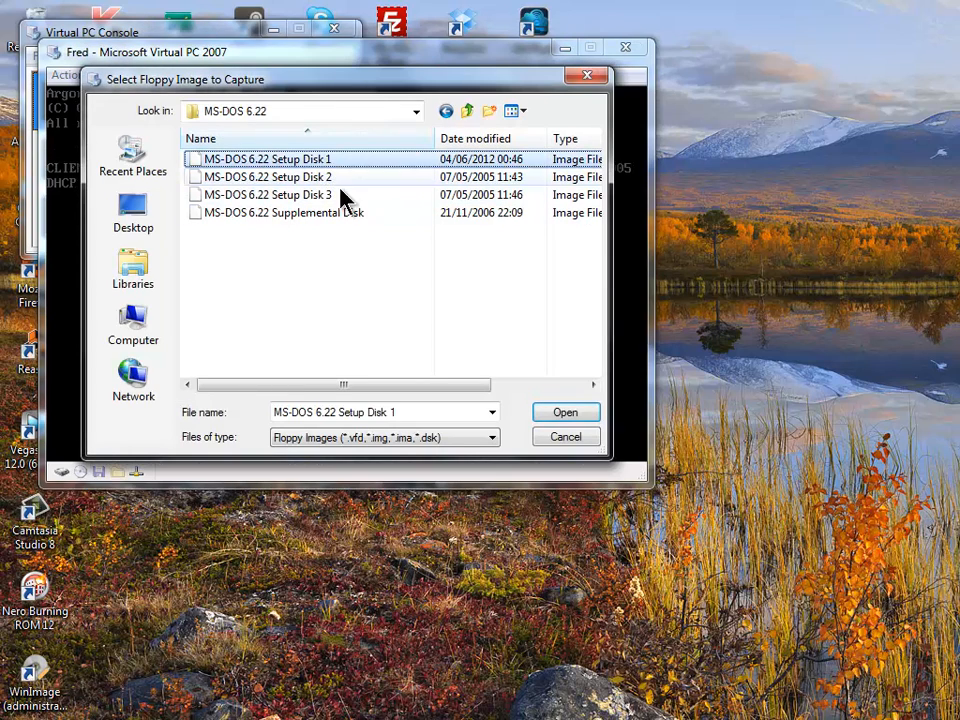
{"action": "left_click", "coordinate": [572, 415]}
{"action": "left_click", "coordinate": [68, 75]}
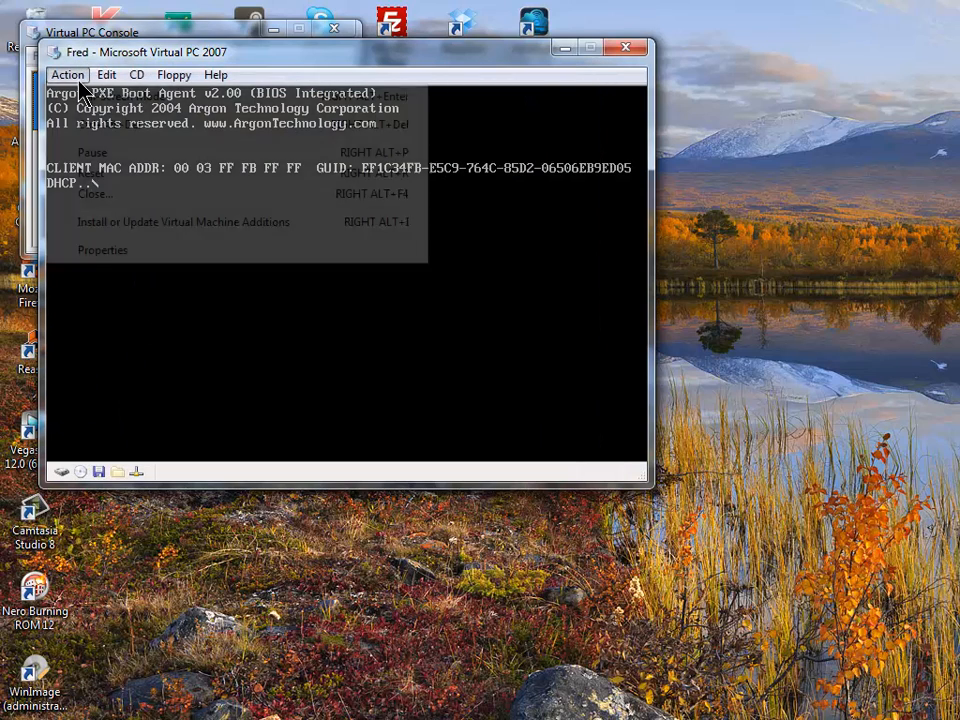
{"action": "left_click", "coordinate": [184, 176]}
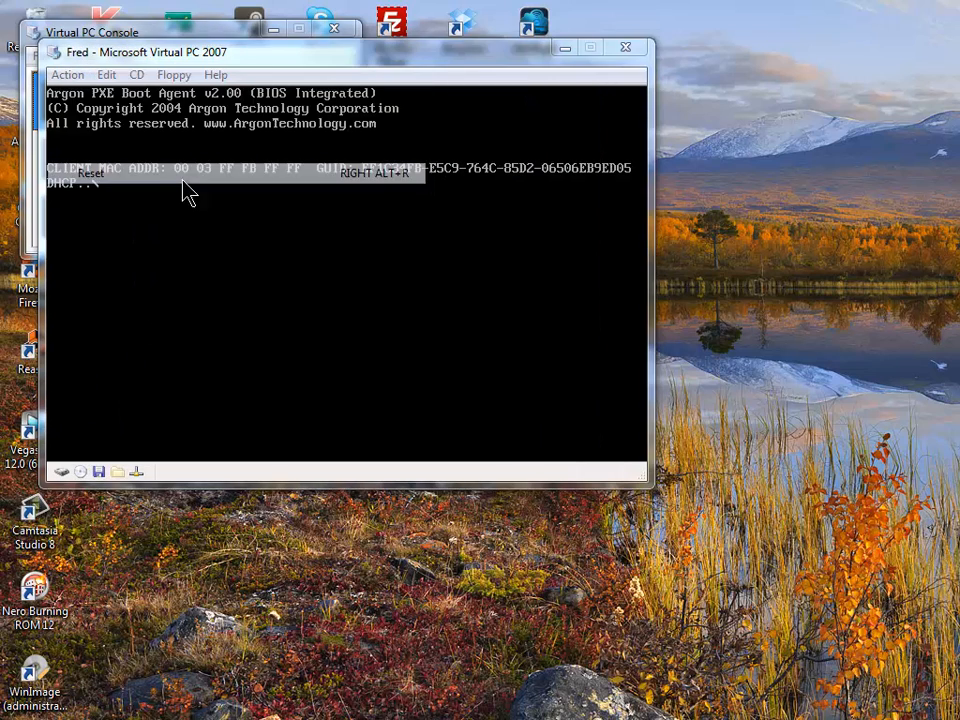
{"action": "left_click", "coordinate": [400, 315]}
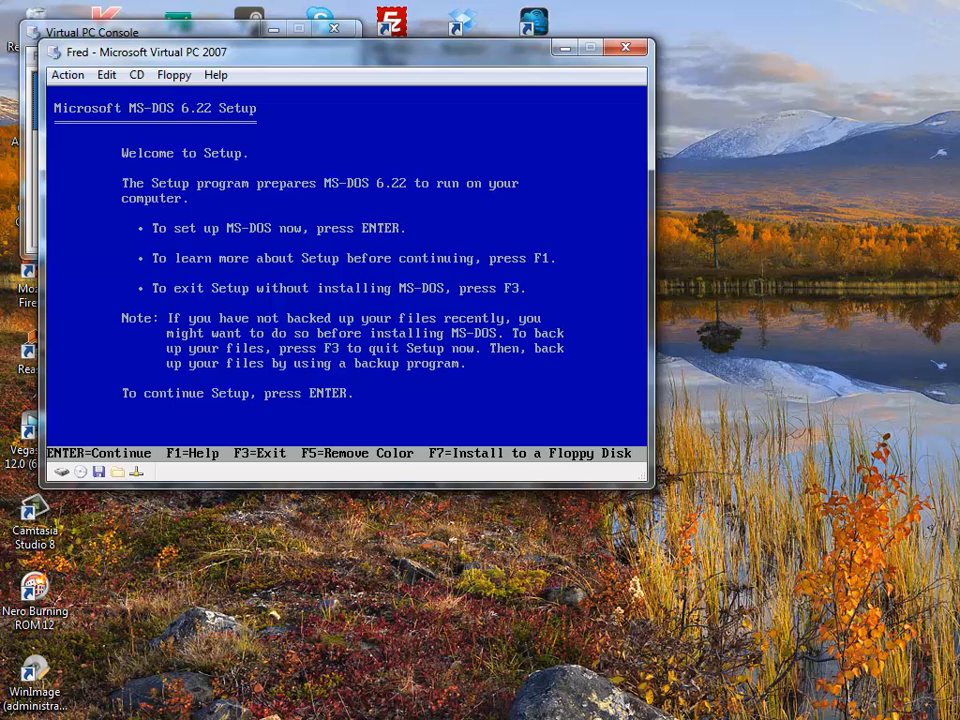
- Continue past the MS-DOS 6.22 Setup welcome screen
{"action": "key", "text": "Return"}
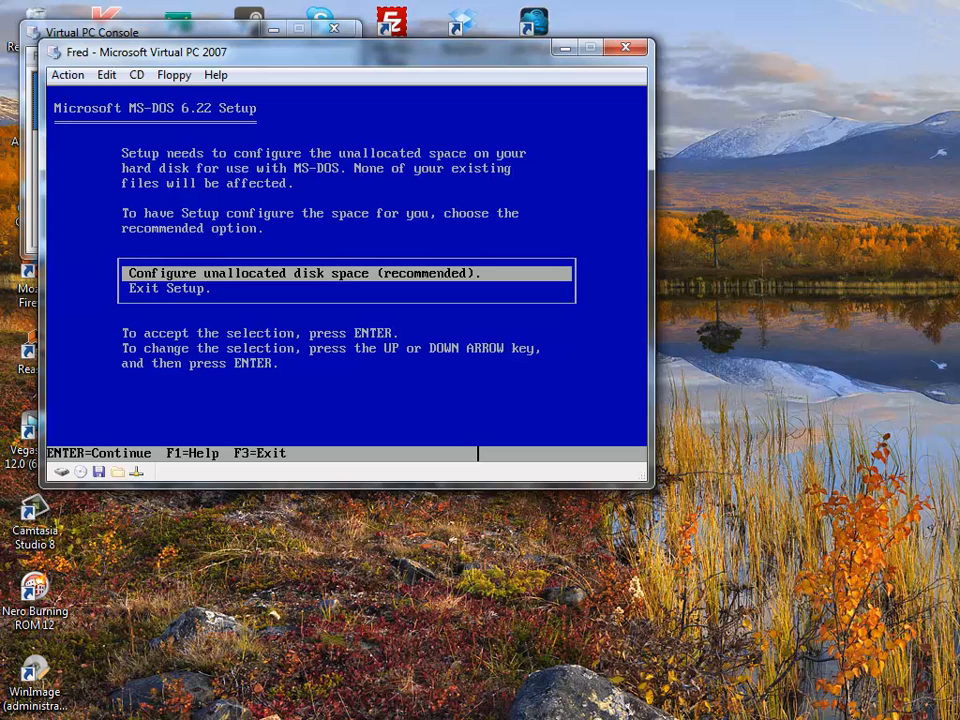
- Let Setup configure the unallocated disk space and restart the computer
{"action": "key", "text": "Return"}
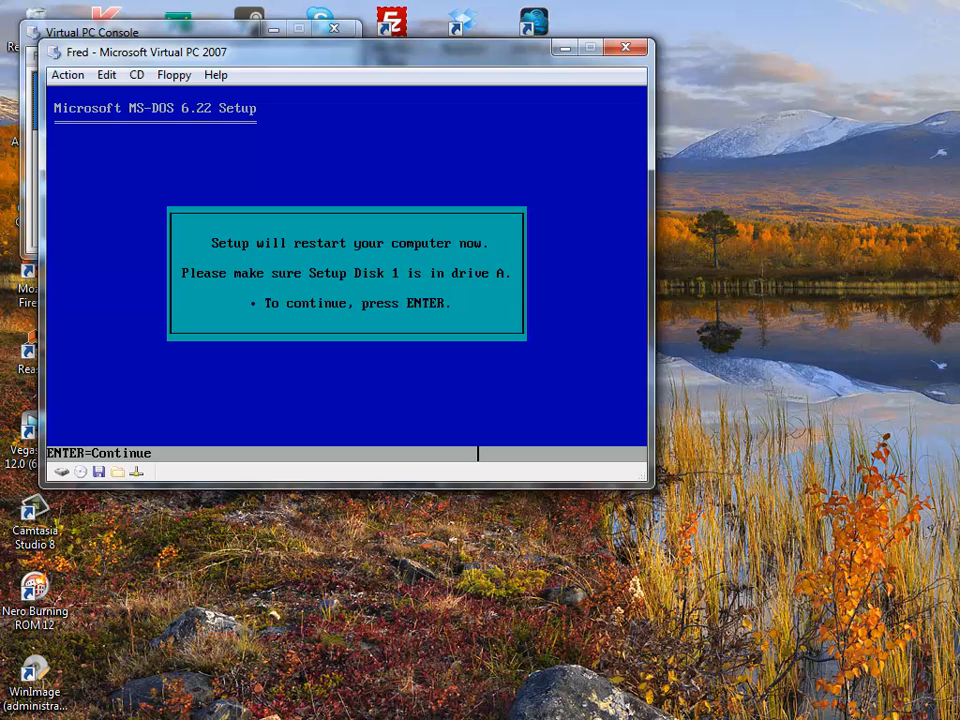
{"action": "key", "text": "Return"}
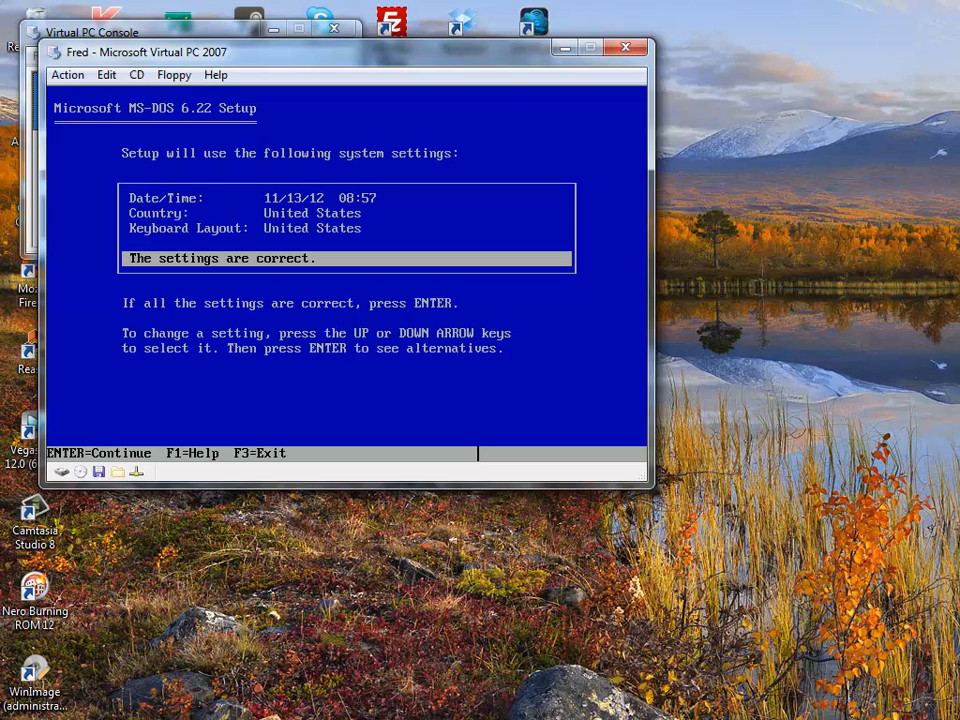
- Change Setup's Country and Keyboard Layout to United Kingdom and confirm the settings
{"action": "key", "text": "Up"}
{"action": "key", "text": "Up"}
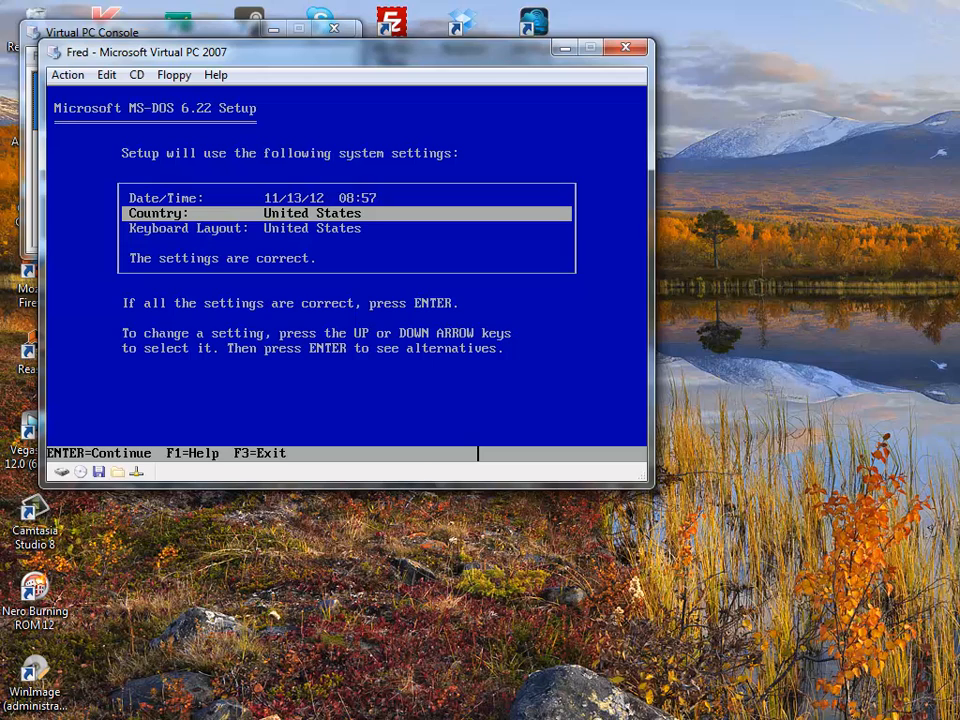
{"action": "key", "text": "Return"}
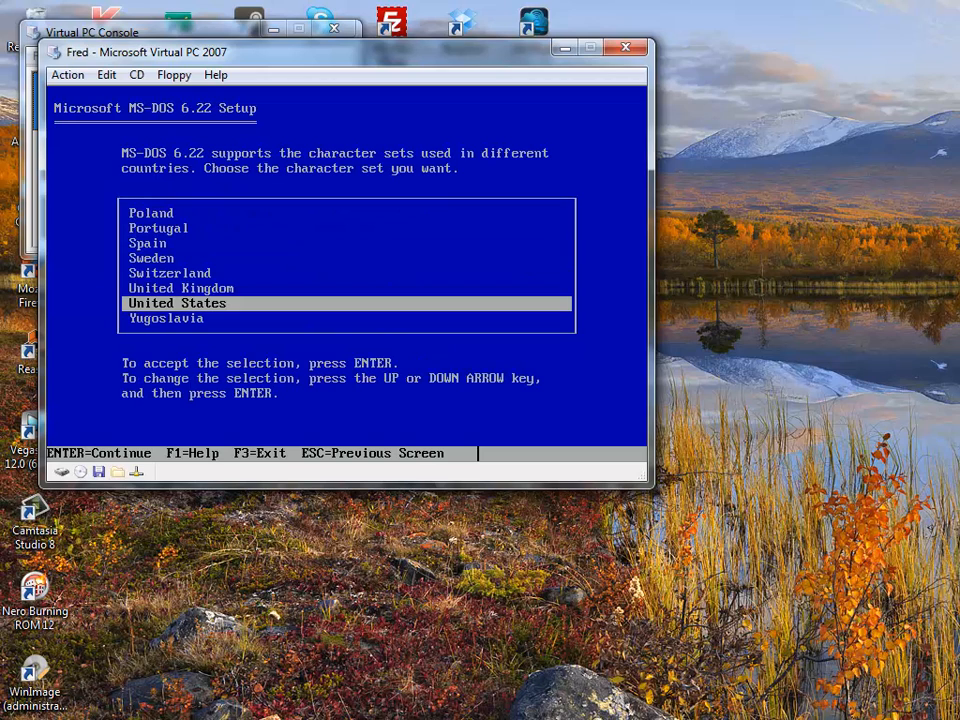
{"action": "key", "text": "Up"}
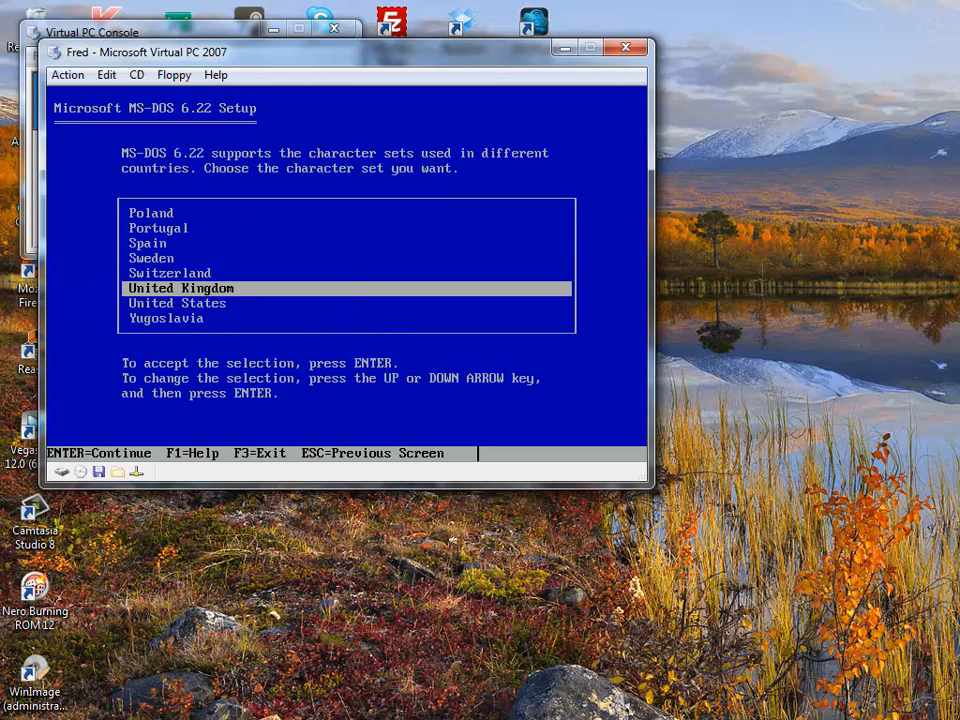
{"action": "key", "text": "Up"}
{"action": "key", "text": "Down"}
{"action": "key", "text": "Return"}
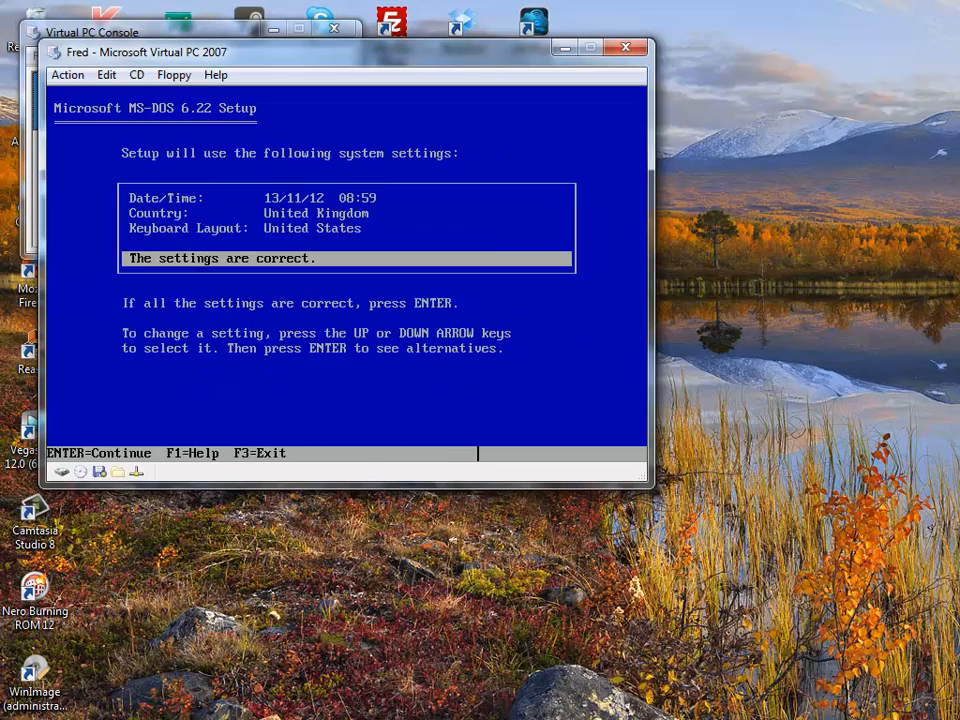
{"action": "key", "text": "Up"}
{"action": "key", "text": "Return"}
{"action": "key", "text": "Up"}
{"action": "key", "text": "Return"}
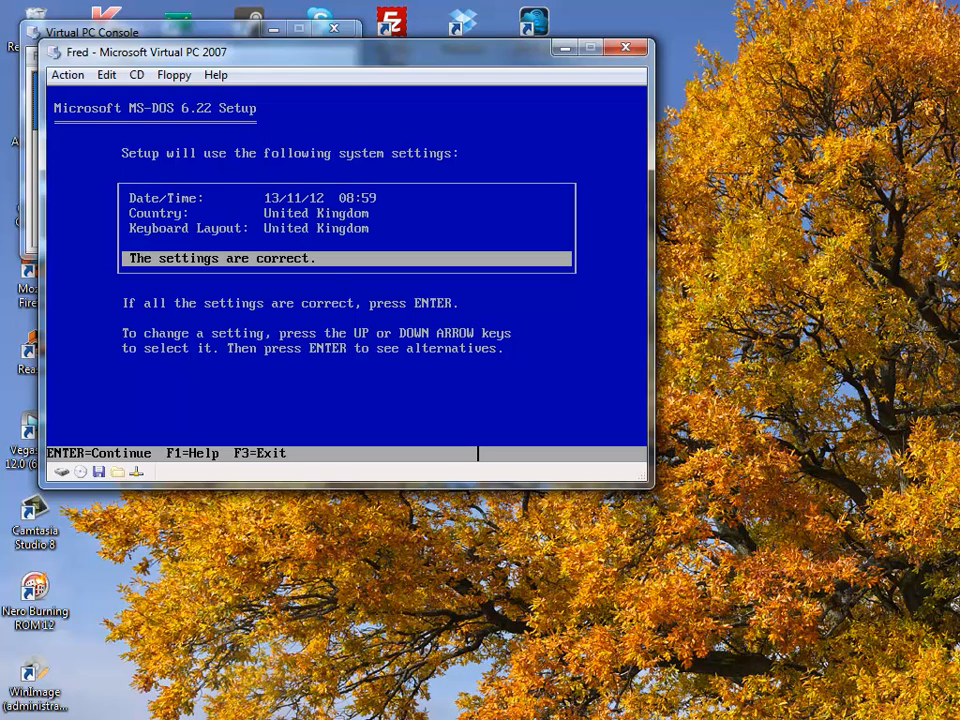
{"action": "key", "text": "Return"}
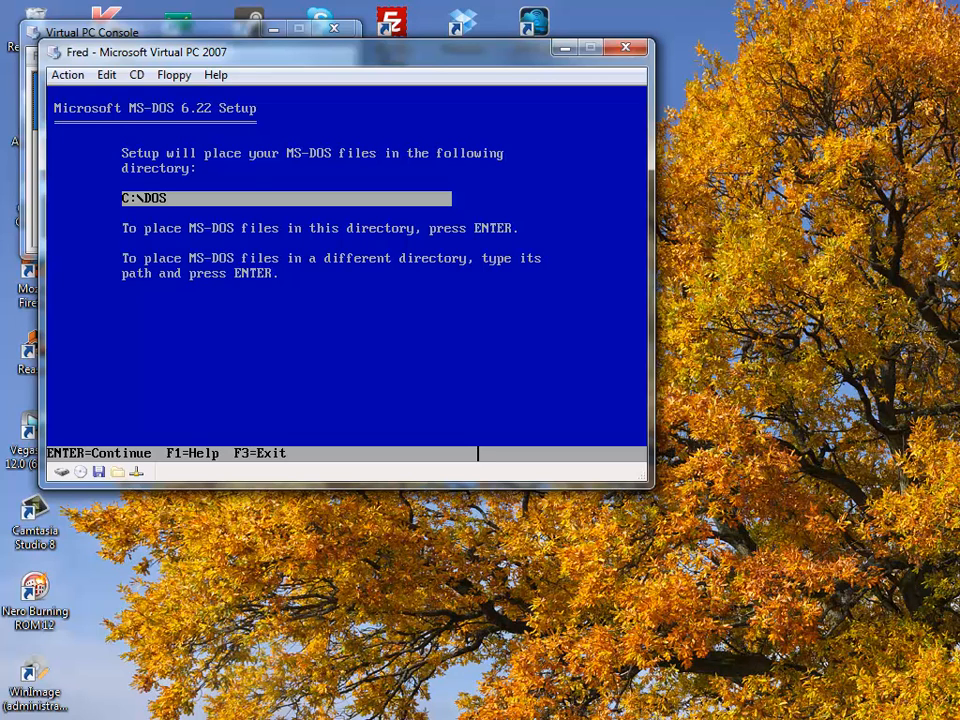
- Accept C:\DOS as the MS-DOS install directory
{"action": "key", "text": "Return"}
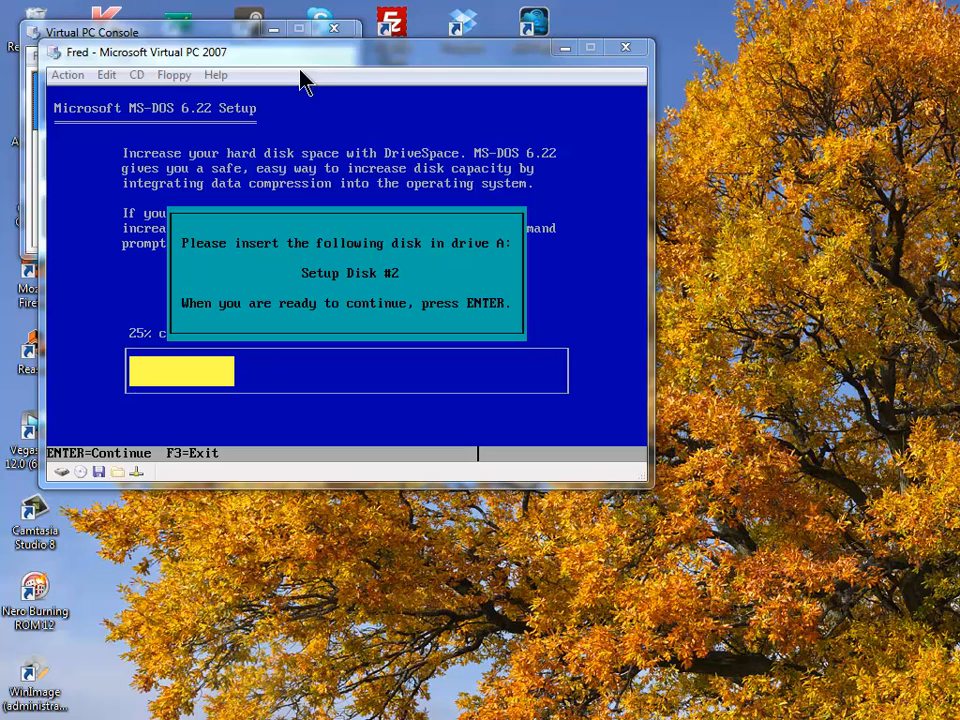
- Insert the Setup Disk 2 and Disk 3 images in turn, continuing Setup after each
{"action": "left_click", "coordinate": [174, 75]}
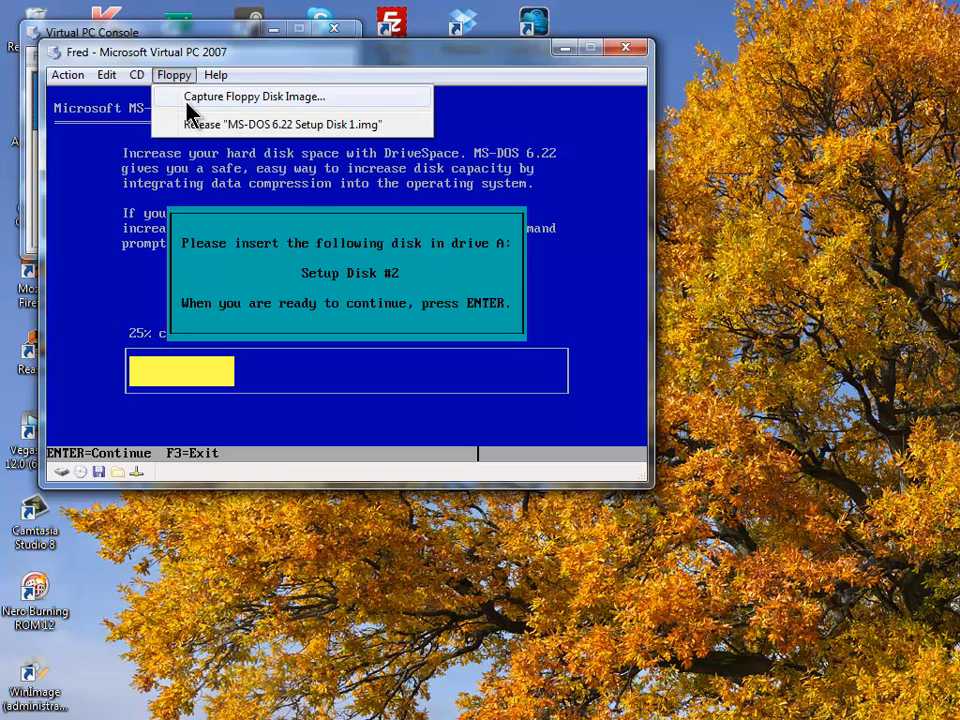
{"action": "left_click", "coordinate": [188, 98]}
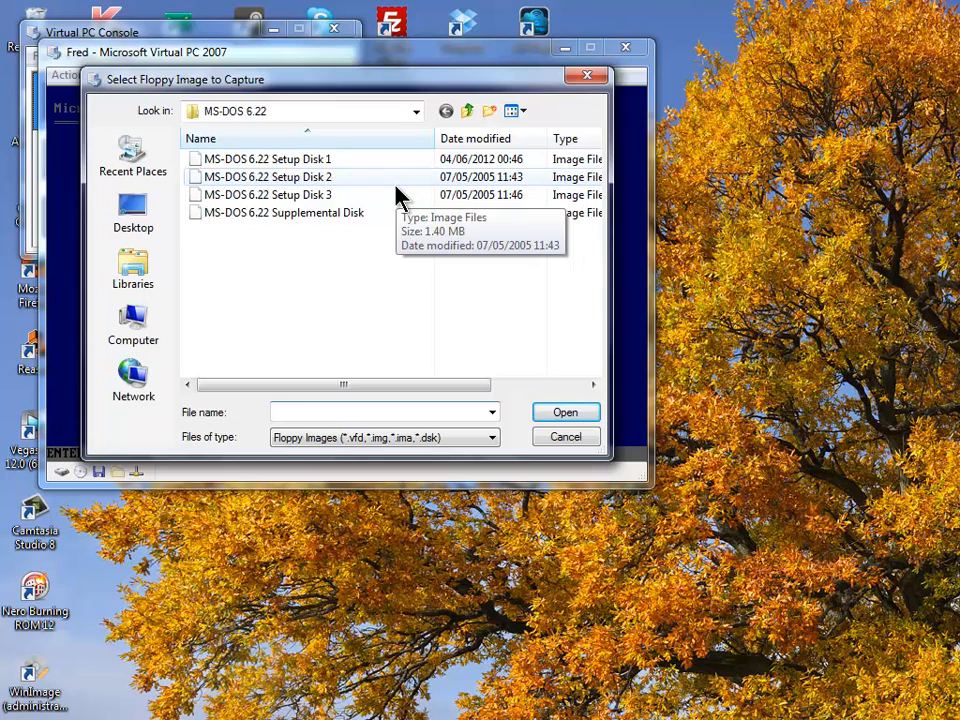
{"action": "double_click", "coordinate": [372, 180]}
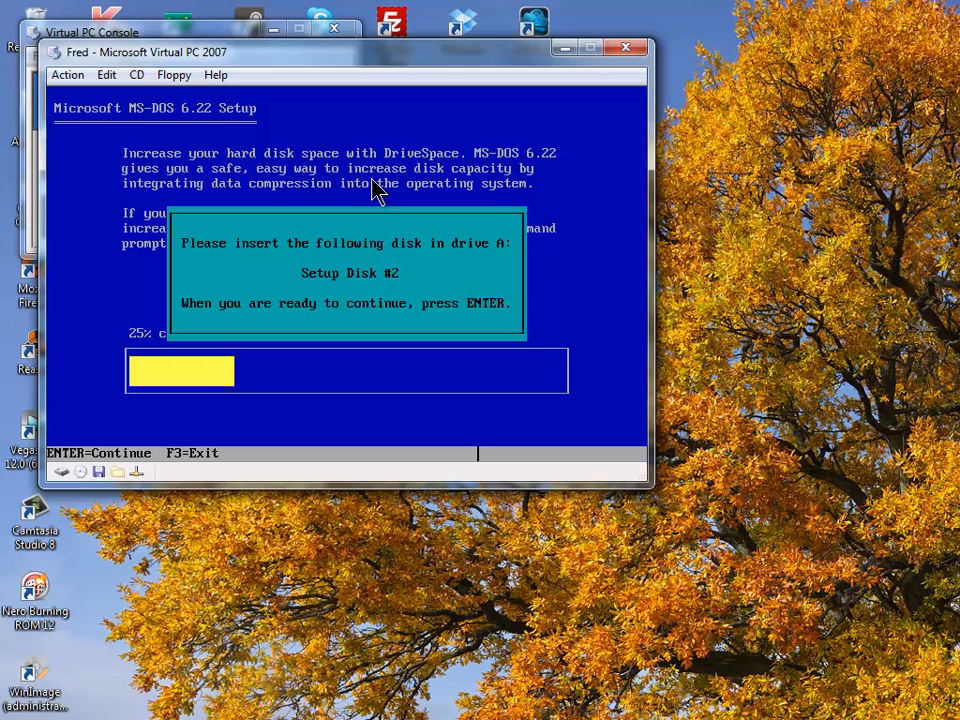
{"action": "key", "text": "Return"}
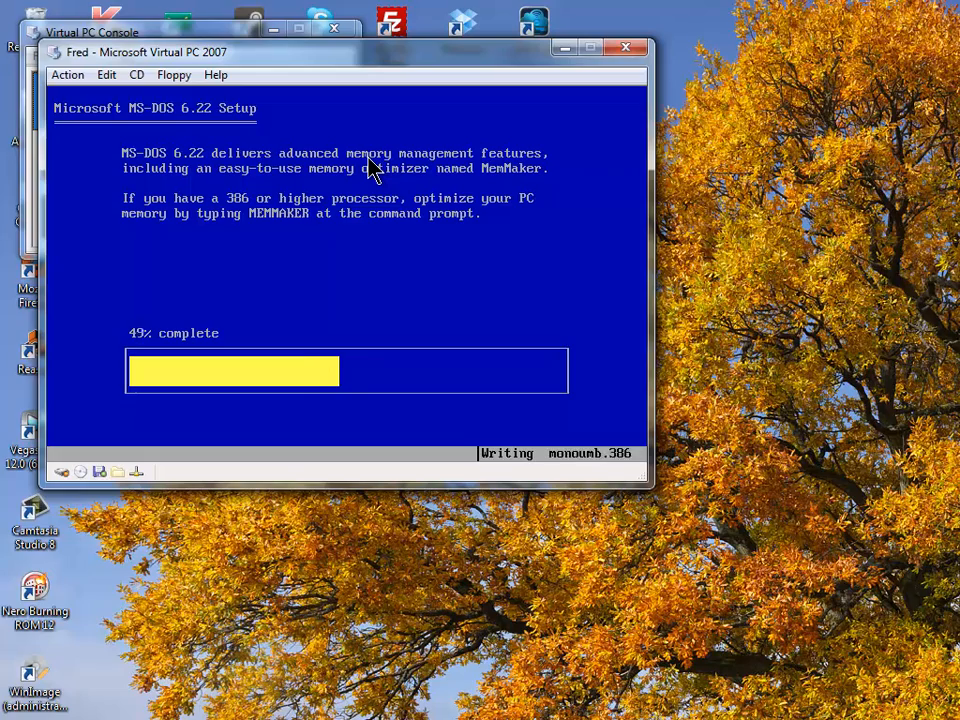
{"action": "left_click", "coordinate": [174, 76]}
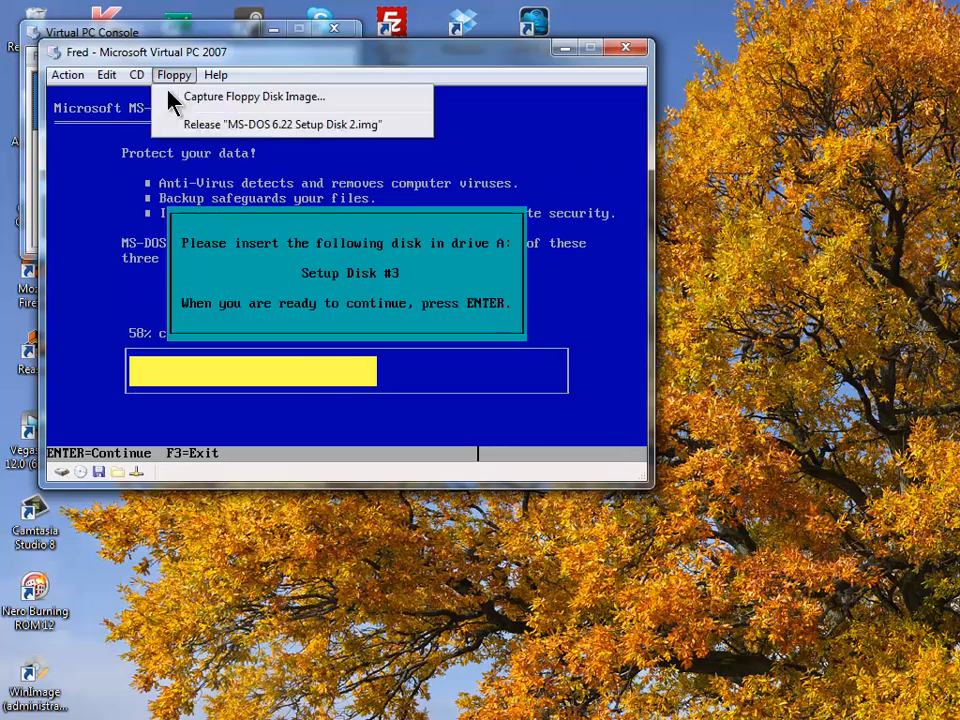
{"action": "left_click", "coordinate": [172, 96]}
{"action": "double_click", "coordinate": [359, 197]}
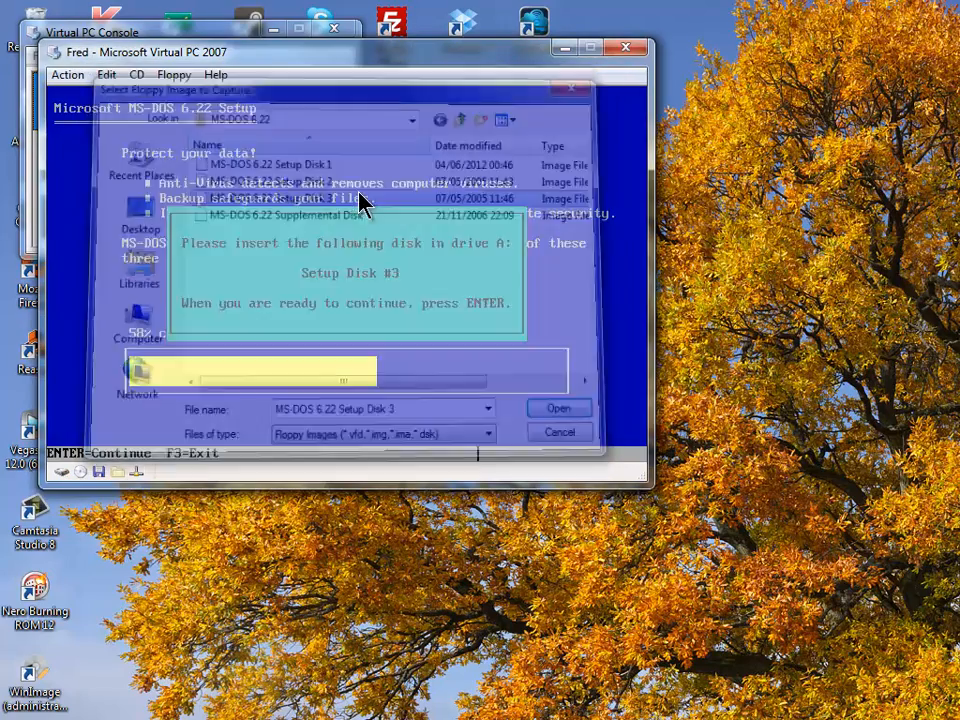
{"action": "key", "text": "Return"}
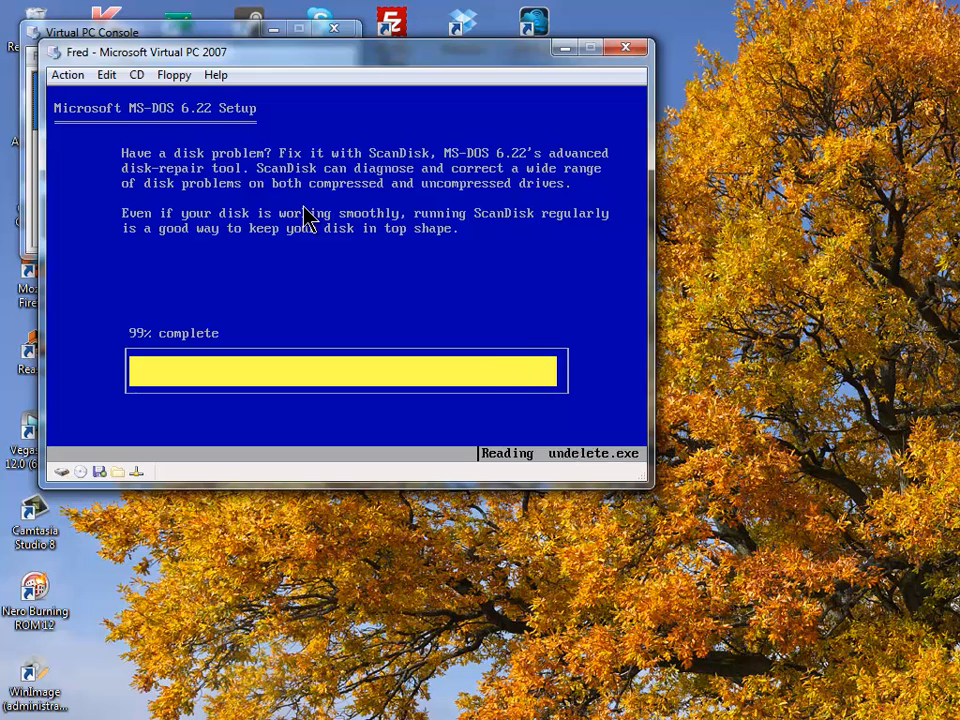
- Release Setup Disk 3.img from the floppy drive and restart Fred into MS-DOS 6.22
{"action": "left_click", "coordinate": [165, 75]}
{"action": "left_click", "coordinate": [228, 125]}
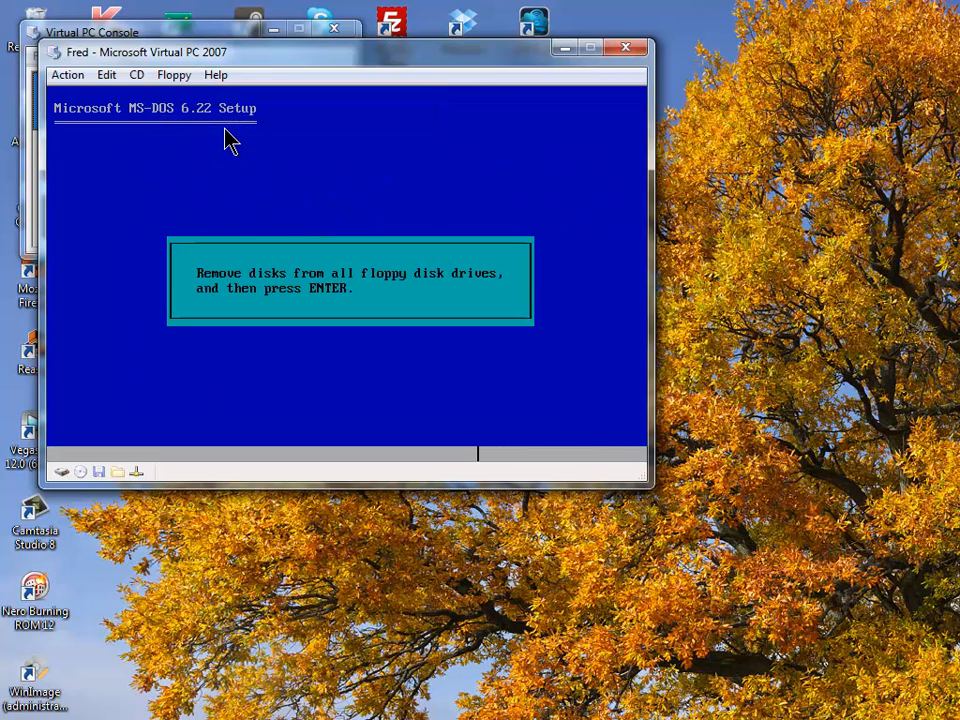
{"action": "key", "text": "Return"}
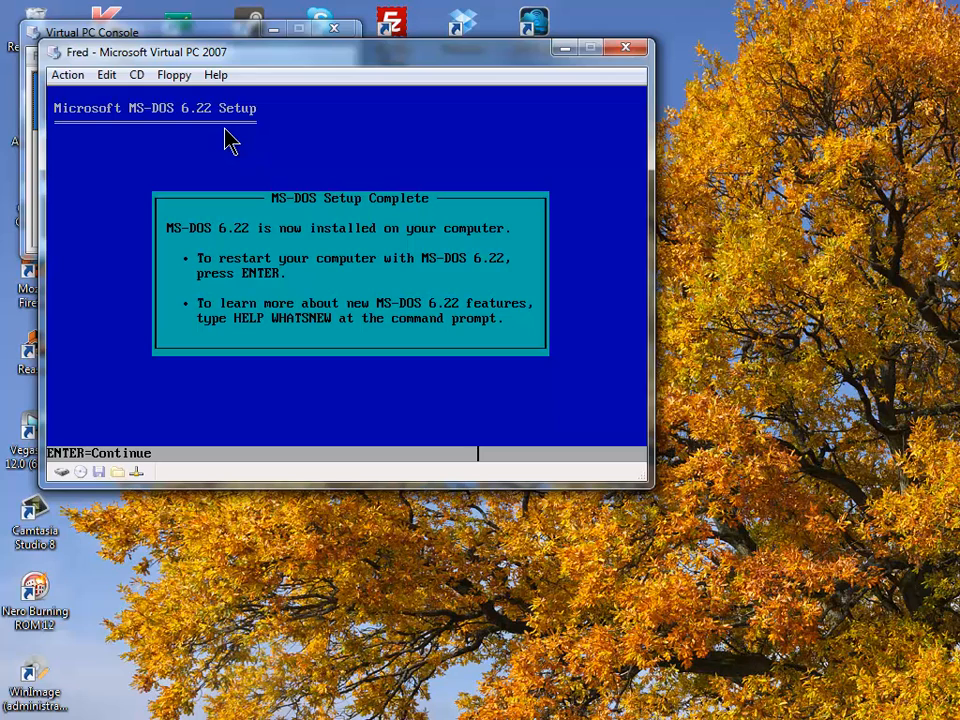
{"action": "key", "text": "Return"}
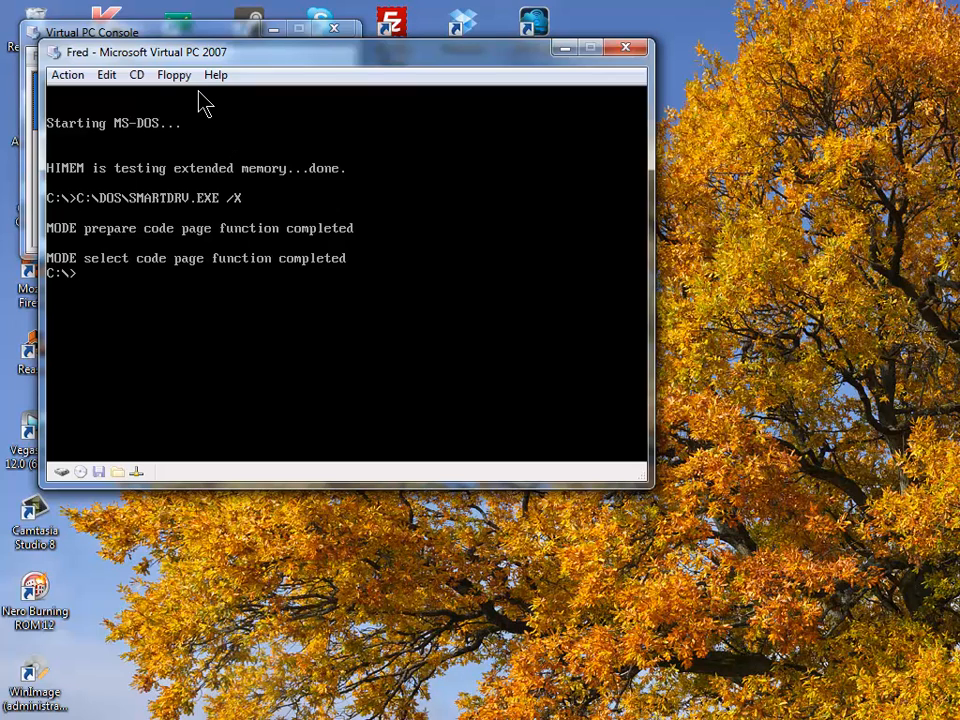
- Insert the MS-DOS 6.22 Supplemental Disk image into drive A, switch to A: and type setup
{"action": "left_click", "coordinate": [140, 76]}
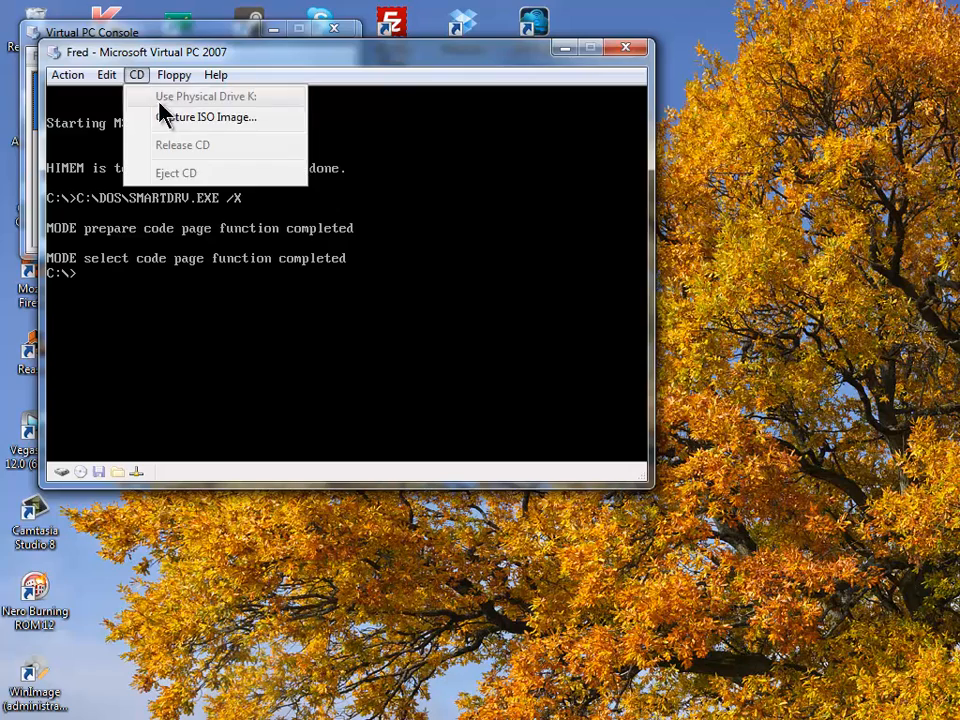
{"action": "mouse_move", "coordinate": [162, 80]}
{"action": "left_click", "coordinate": [182, 97]}
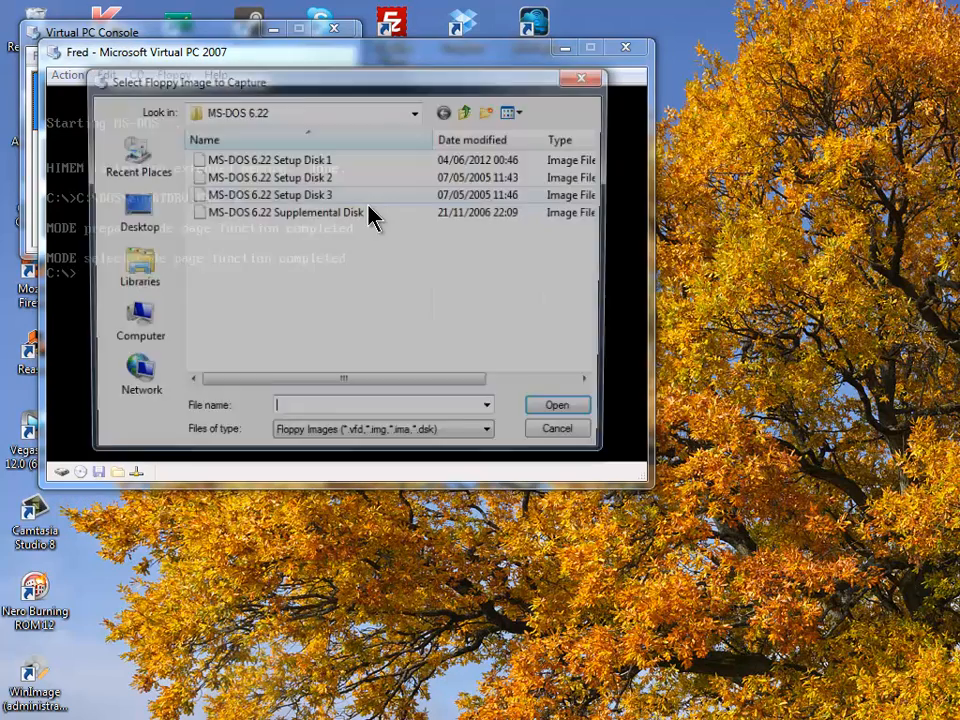
{"action": "double_click", "coordinate": [381, 213]}
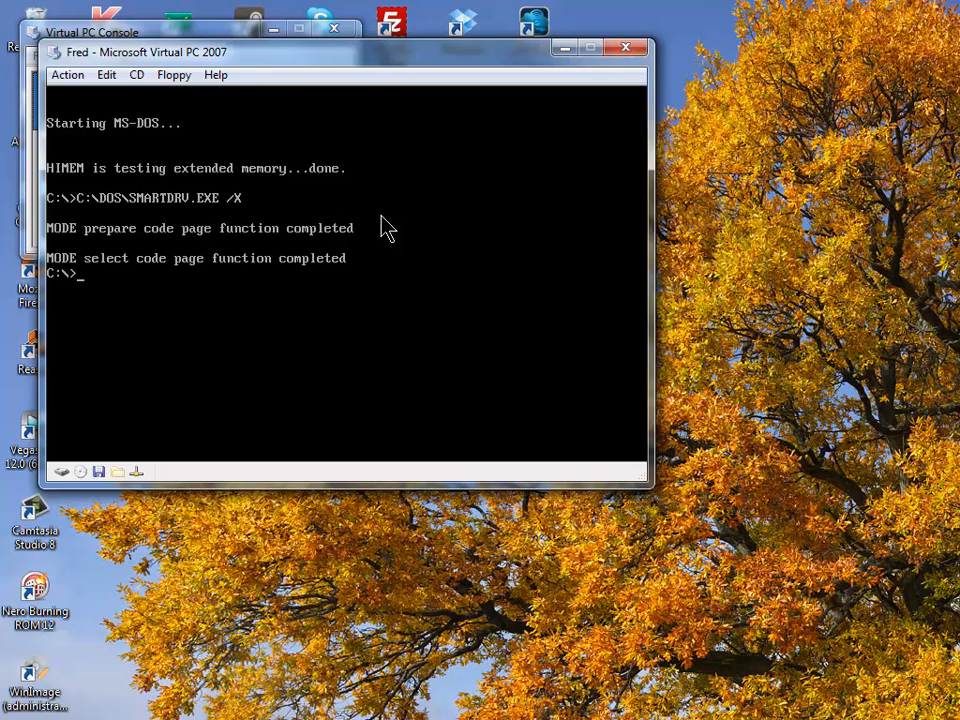
{"action": "type", "text": "A"}
{"action": "type", "text": "setup"}
- Run setup C:\DOS and choose A to install all Supplemental Utilities components
{"action": "type", "text": "C:\\DOS"}
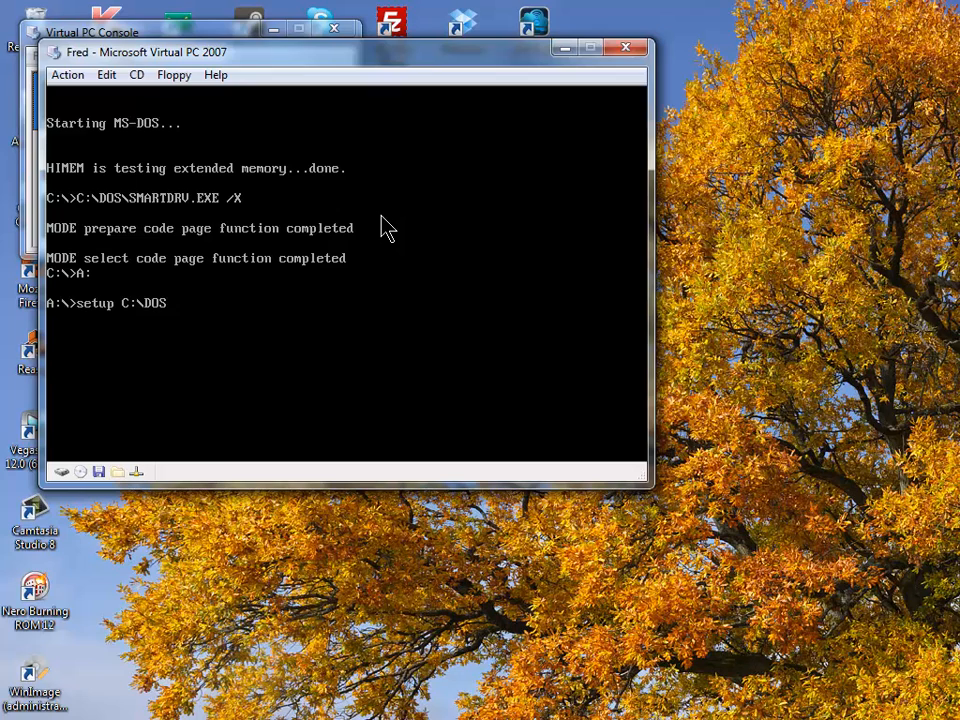
{"action": "key", "text": "Return"}
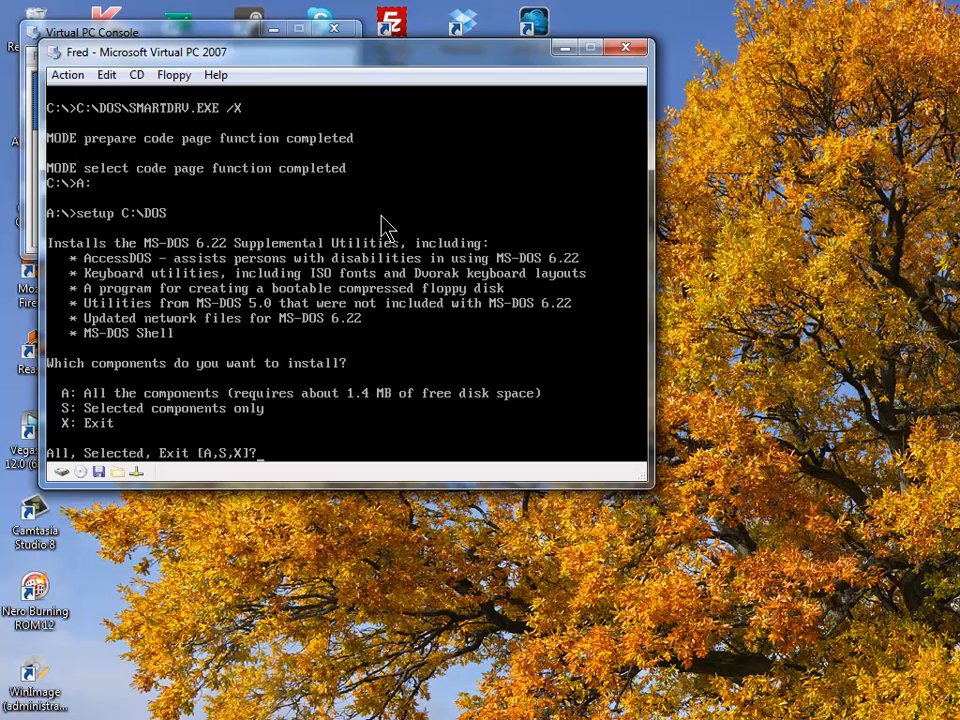
{"action": "type", "text": "A"}
{"action": "key", "text": "Return"}
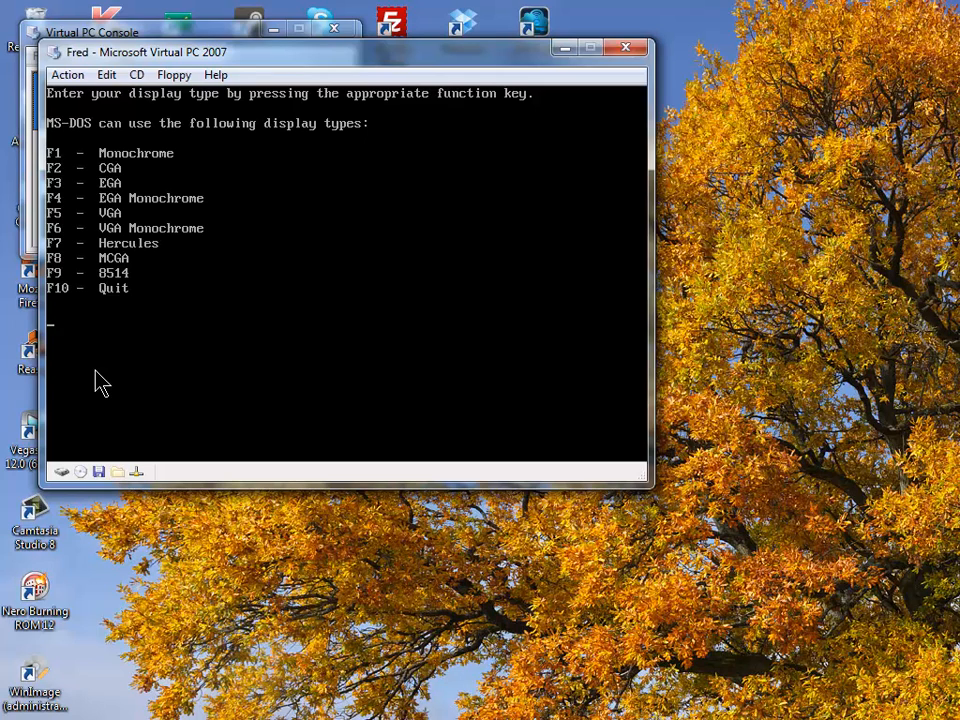
- Pick VGA as the display type, confirm with Y, and allow overwriting ISO.CPI
{"action": "key", "text": "F5"}
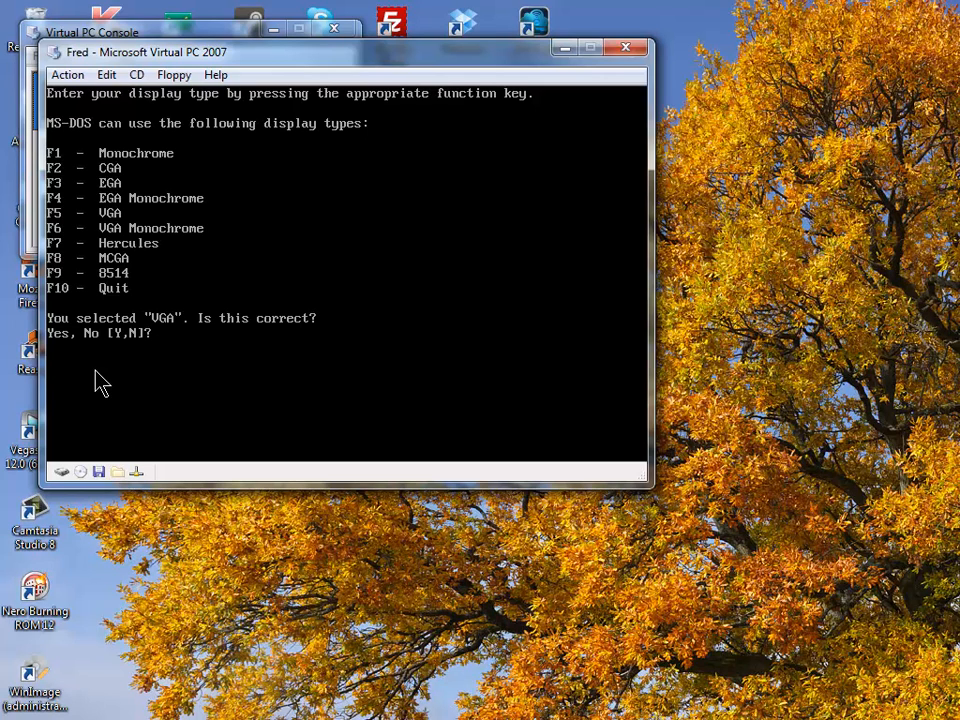
{"action": "type", "text": "Y"}
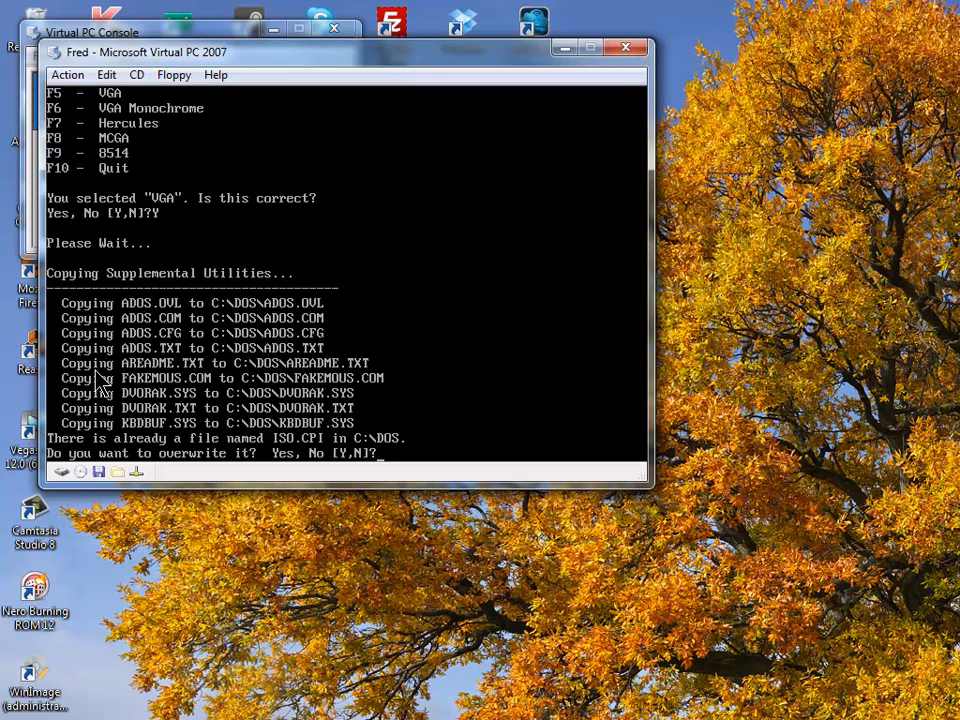
{"action": "key", "text": "y"}
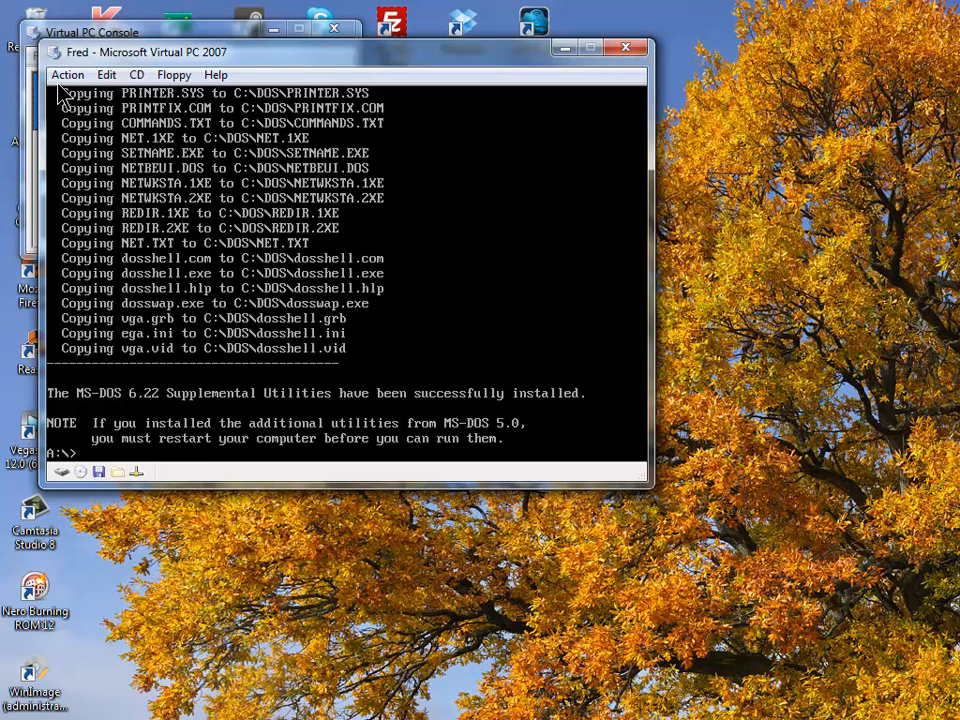
- Release the Supplemental Disk image from drive A and switch the prompt back to C:
{"action": "left_click", "coordinate": [176, 76]}
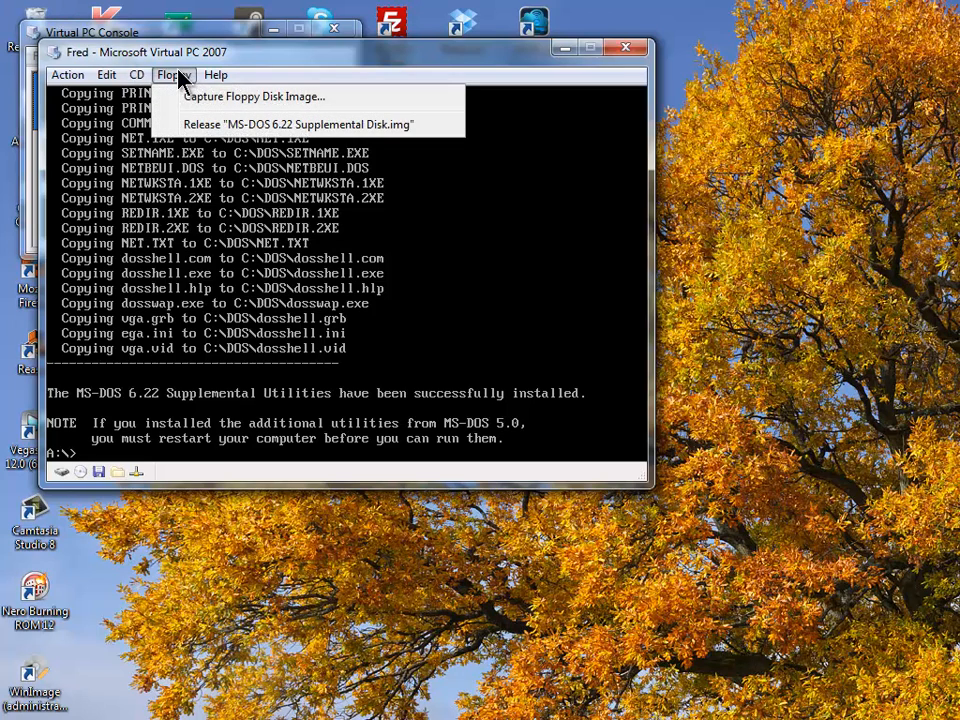
{"action": "left_click", "coordinate": [204, 124]}
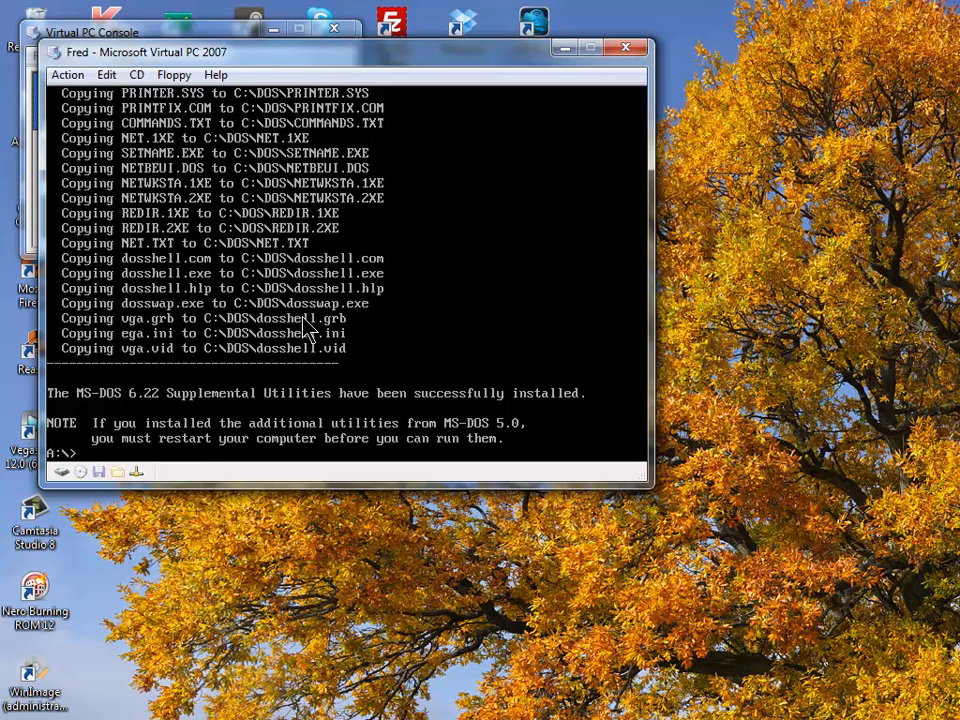
{"action": "type", "text": "C:"}
{"action": "key", "text": "Return"}
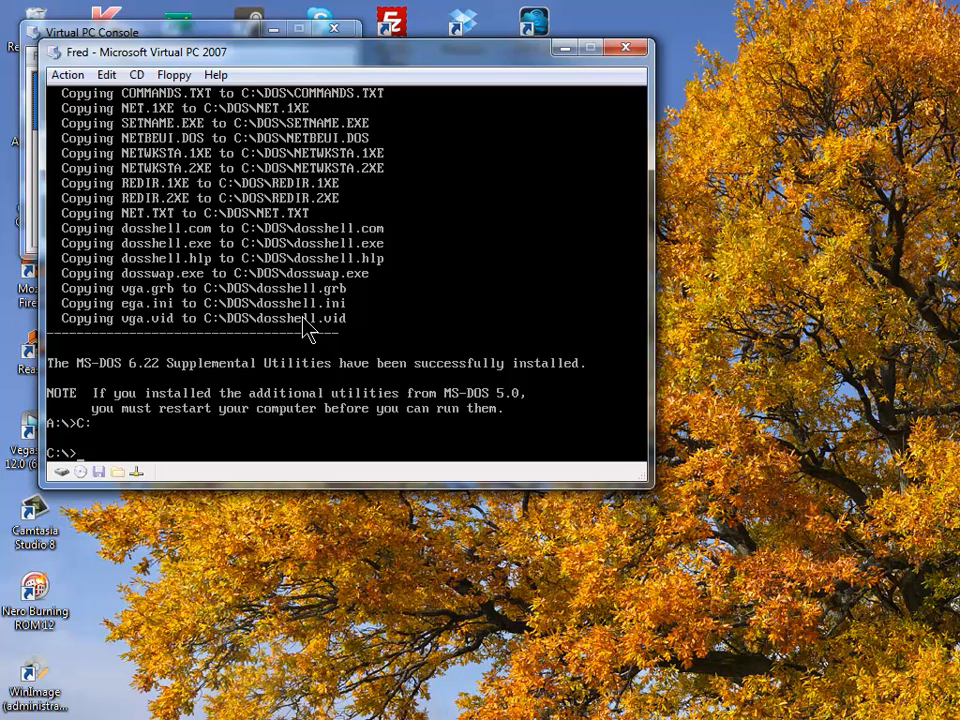
{"action": "type", "text": "dosshell"}
{"action": "key", "text": "Return"}
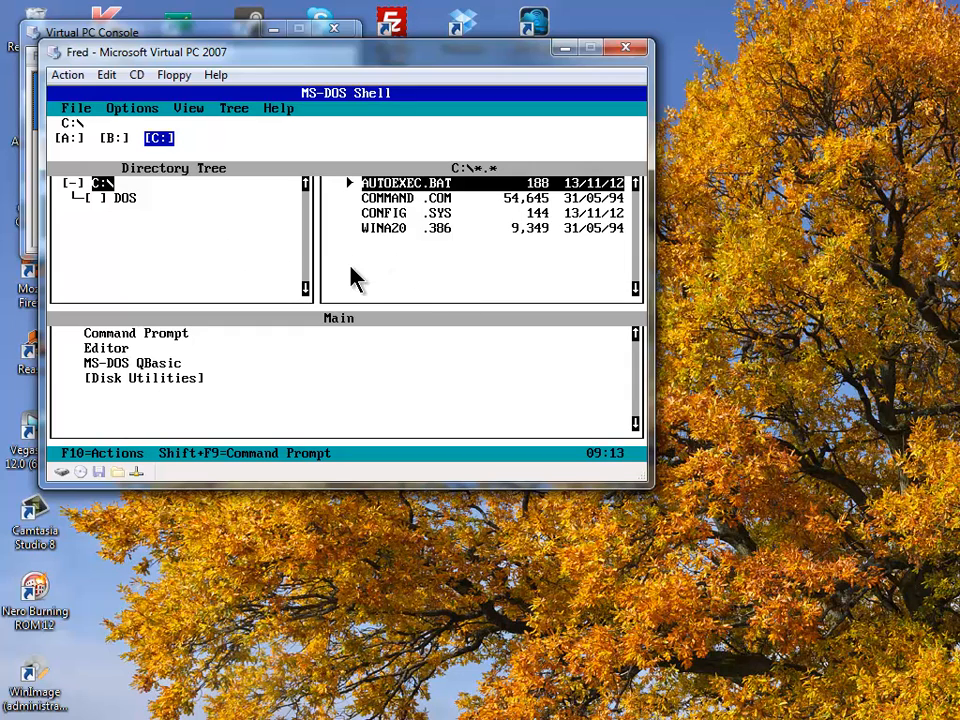
{"action": "key", "text": "alt"}
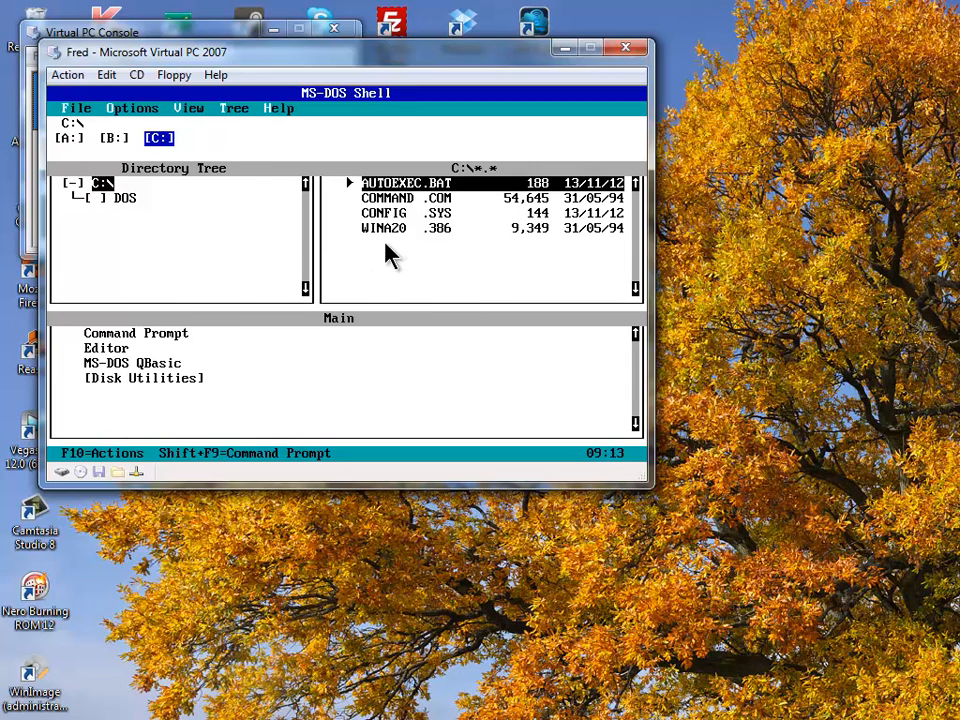
{"action": "key", "text": "f"}
{"action": "key", "text": "x"}
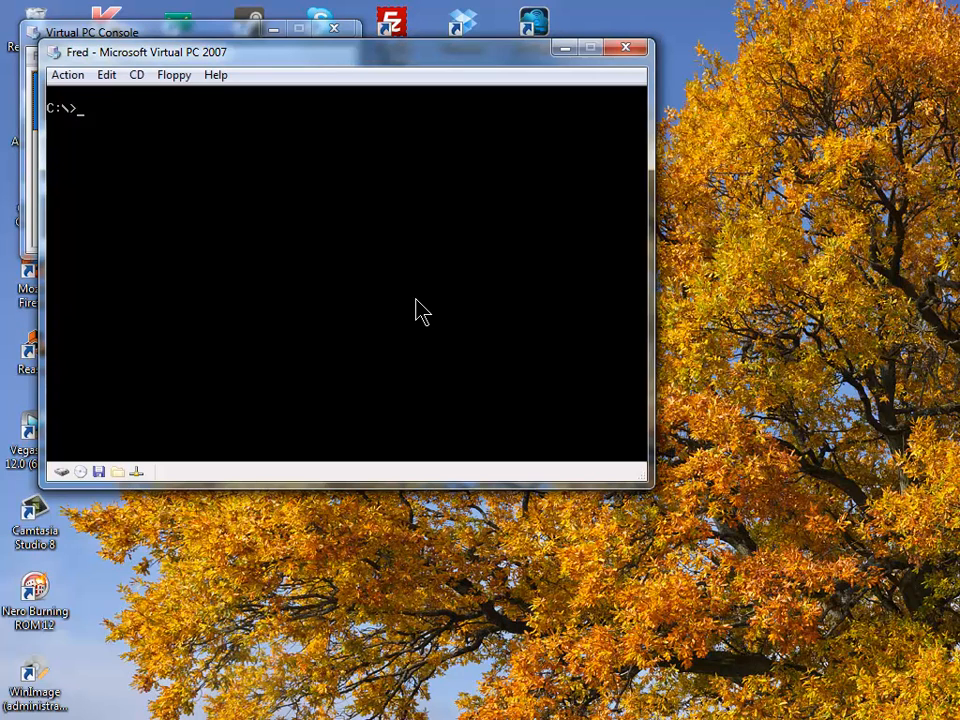
- Switch to drive A: and type install to launch the CyberMan installer
{"action": "type", "text": "A:"}
{"action": "key", "text": "Return"}
{"action": "type", "text": "install"}
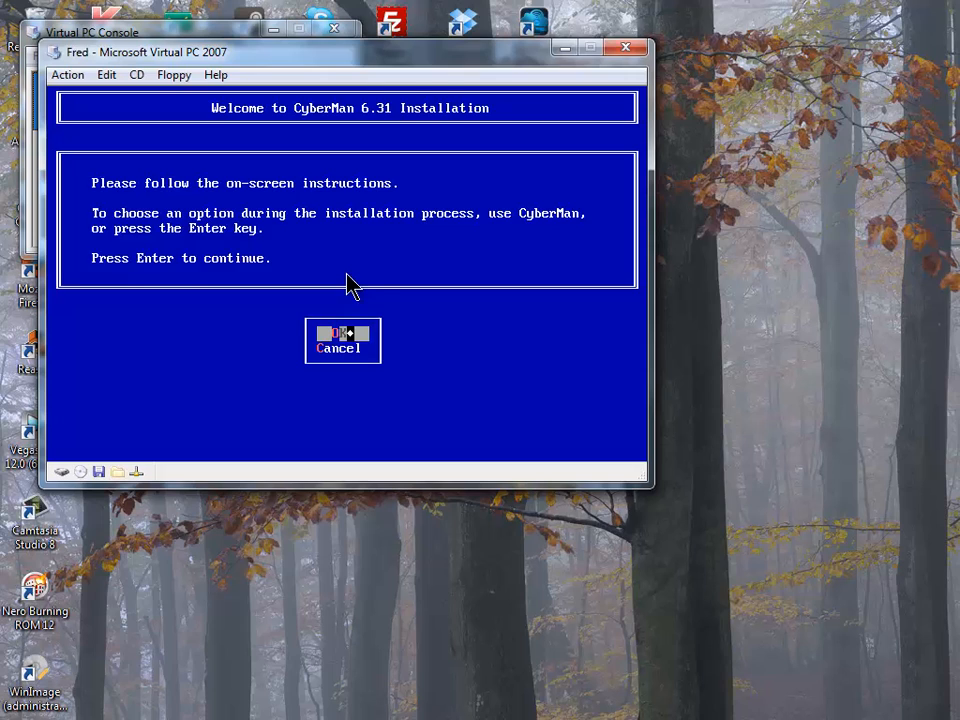
- Install CyberMan into C:\MOUSE and let it modify AUTOEXEC.BAT
{"action": "key", "text": "Return"}
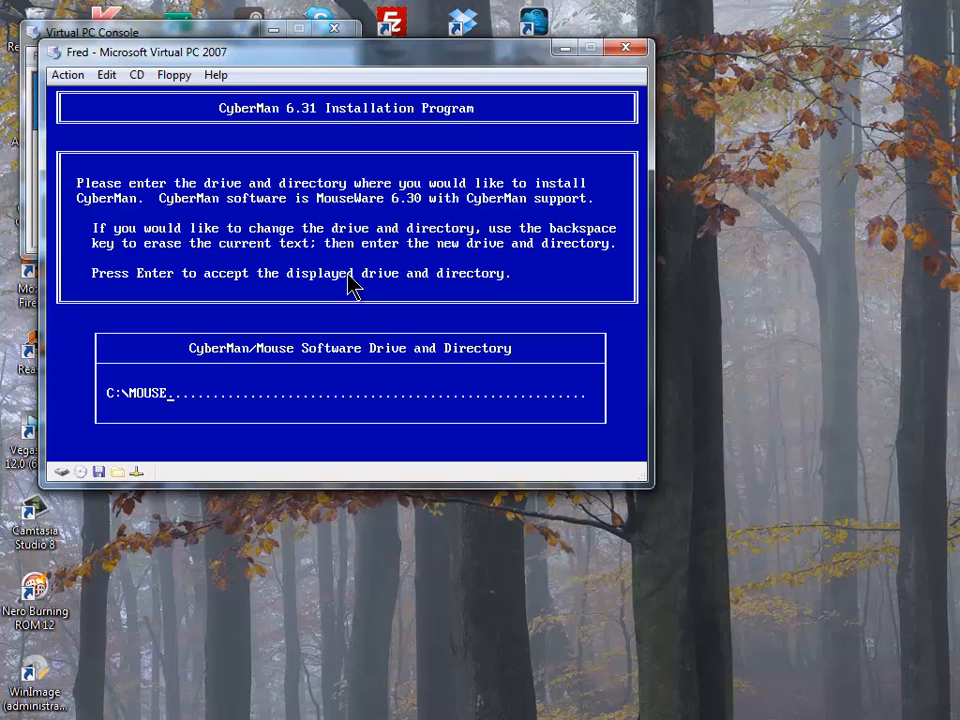
{"action": "key", "text": "Return"}
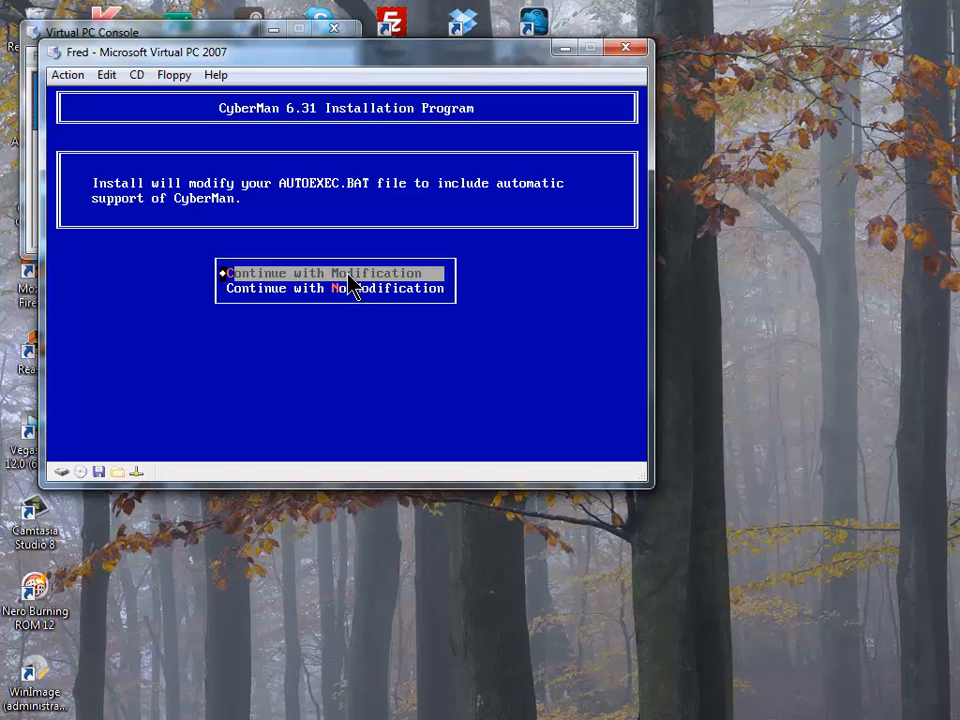
{"action": "key", "text": "Return"}
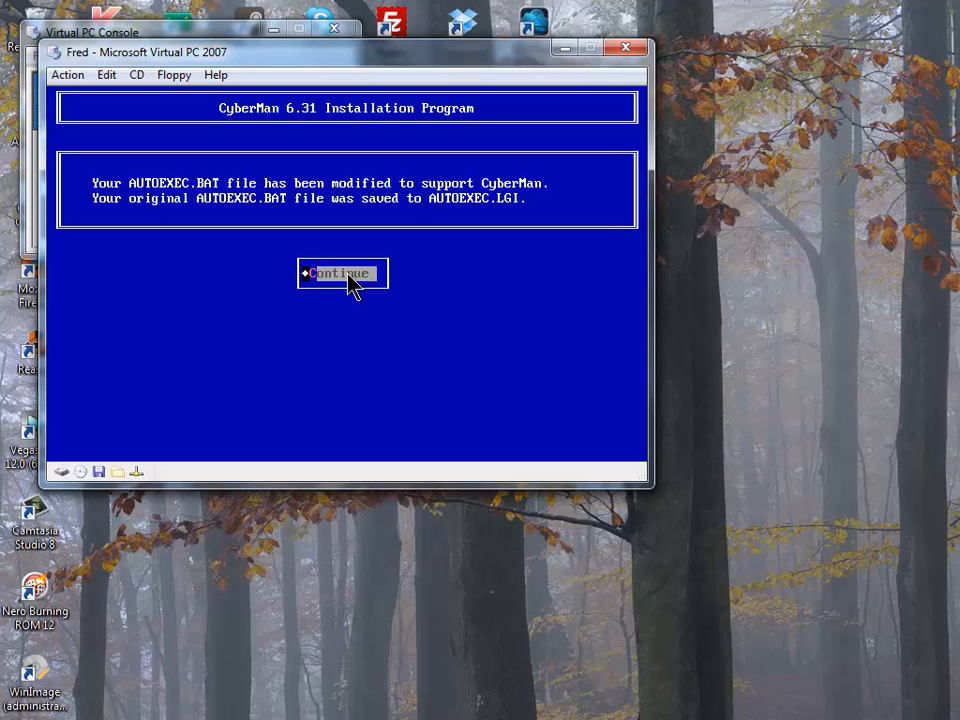
{"action": "key", "text": "Return"}
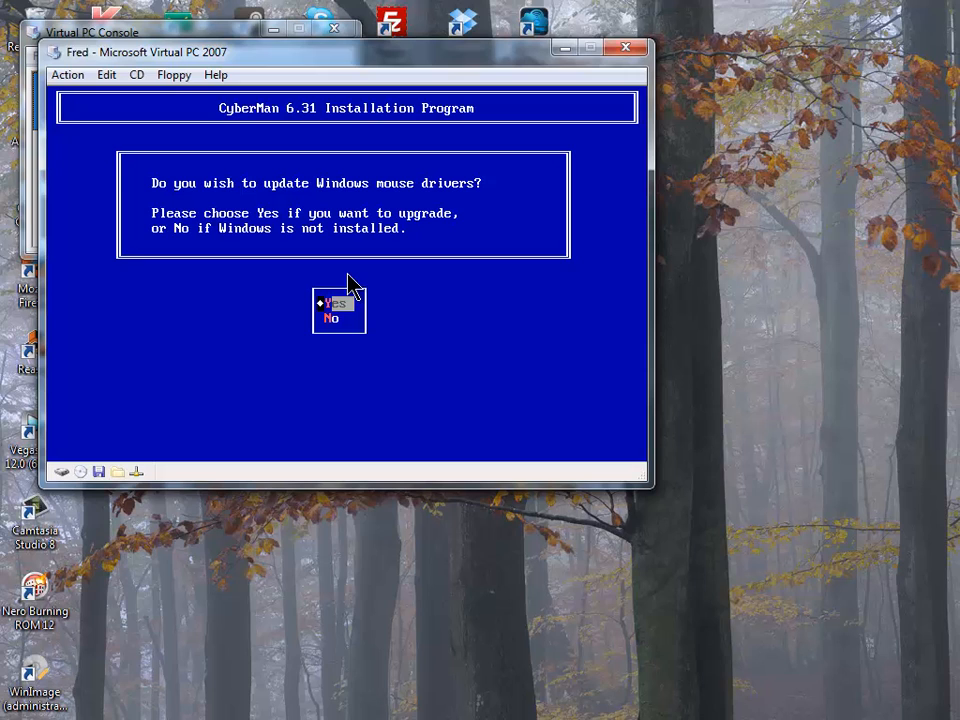
- Decline updating Windows mouse drivers and restart the virtual machine
{"action": "key", "text": "Down"}
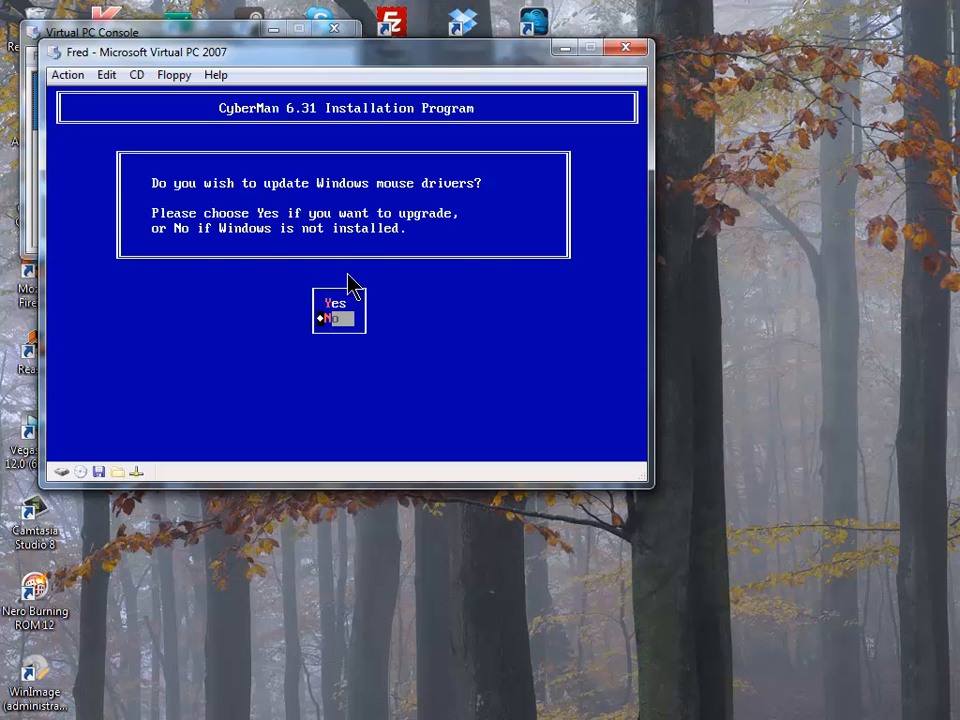
{"action": "key", "text": "Return"}
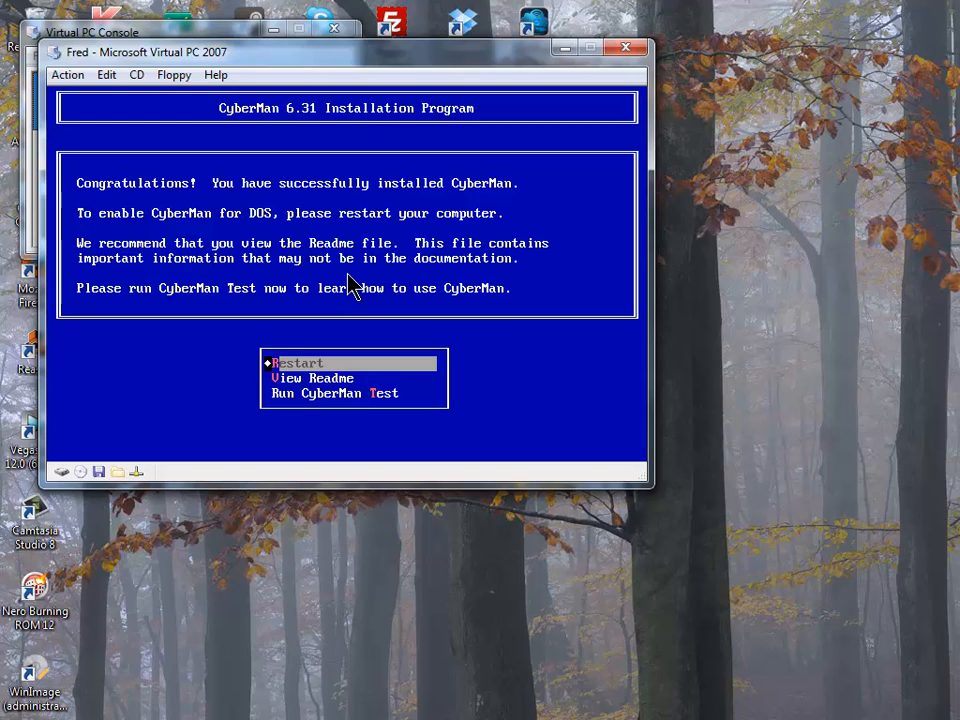
{"action": "key", "text": "Return"}
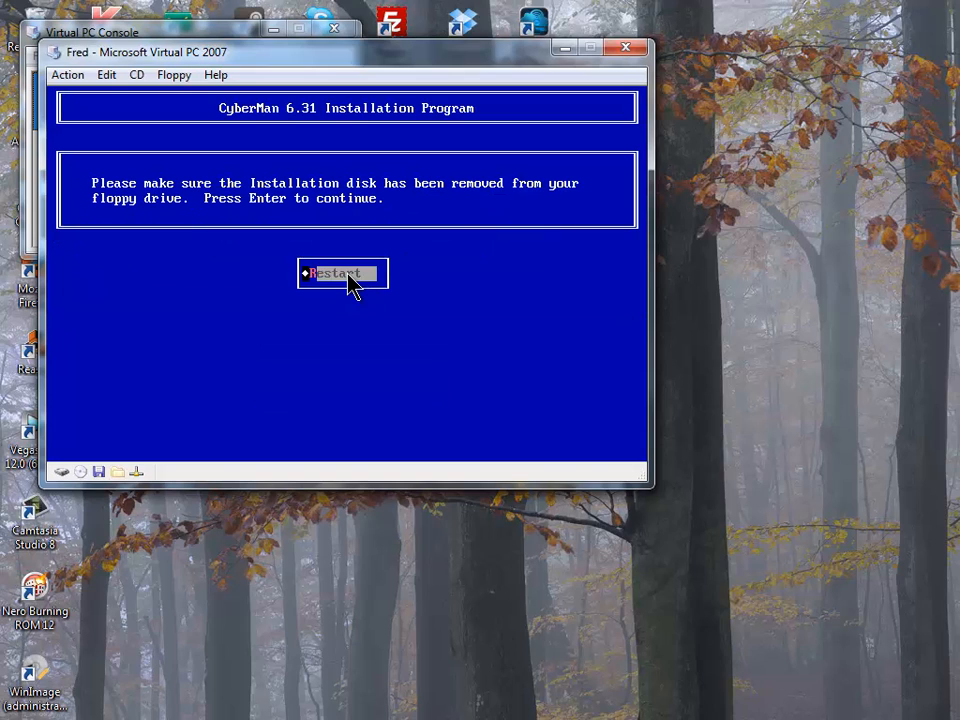
{"action": "key", "text": "Return"}
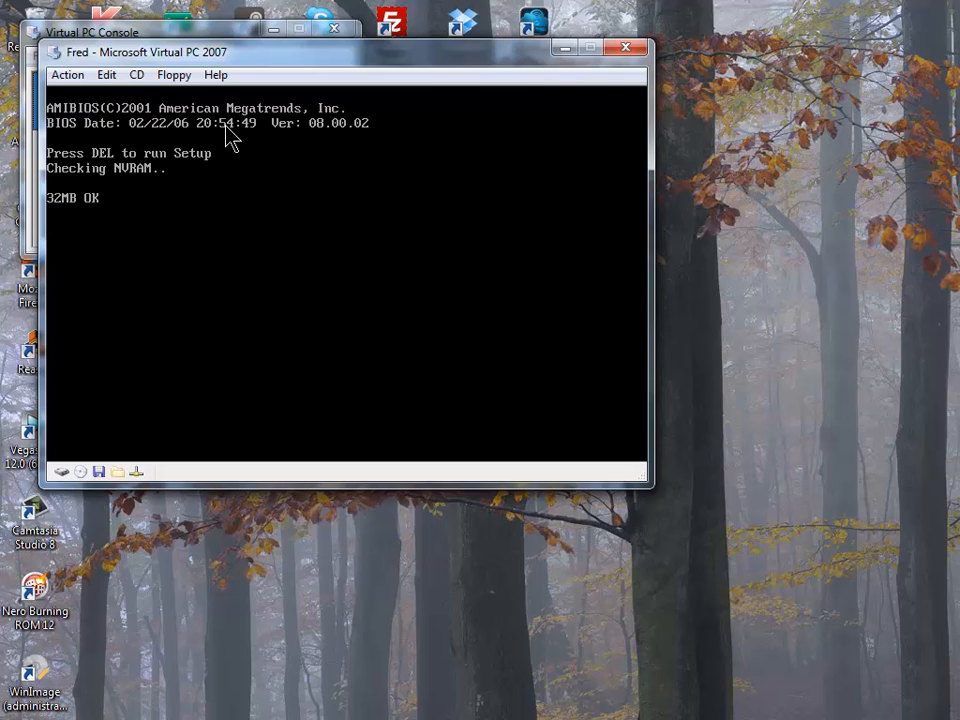
- Release the CyberMan floppy and, after booting, type edit C:\AUTOEXEC.BAT
{"action": "left_click", "coordinate": [165, 76]}
{"action": "left_click", "coordinate": [204, 127]}
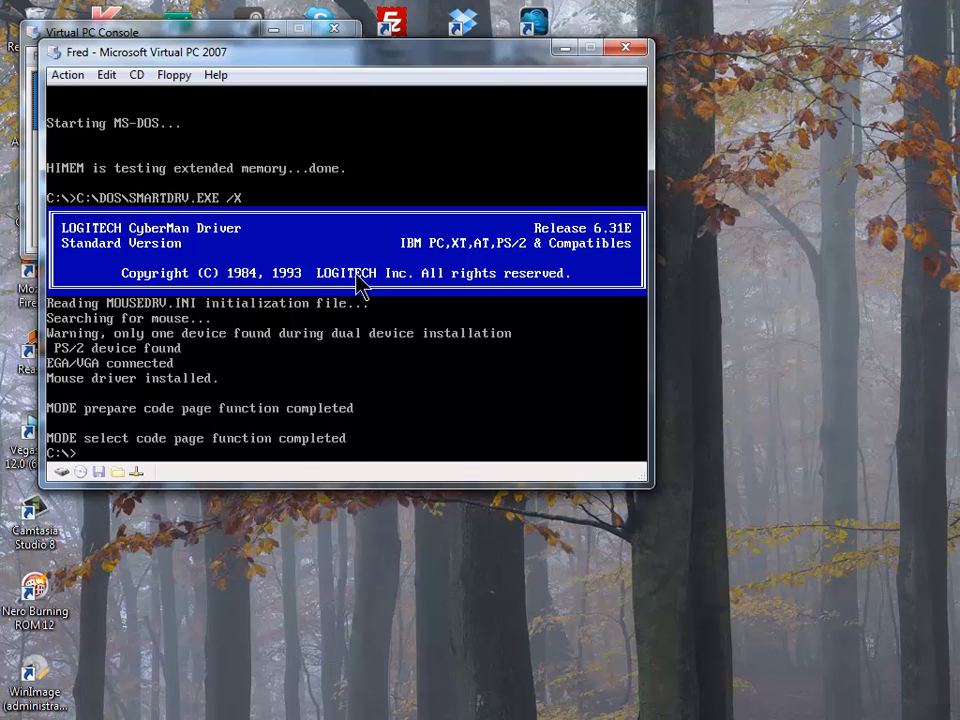
{"action": "type", "text": "edit C:\\AUTOE"}
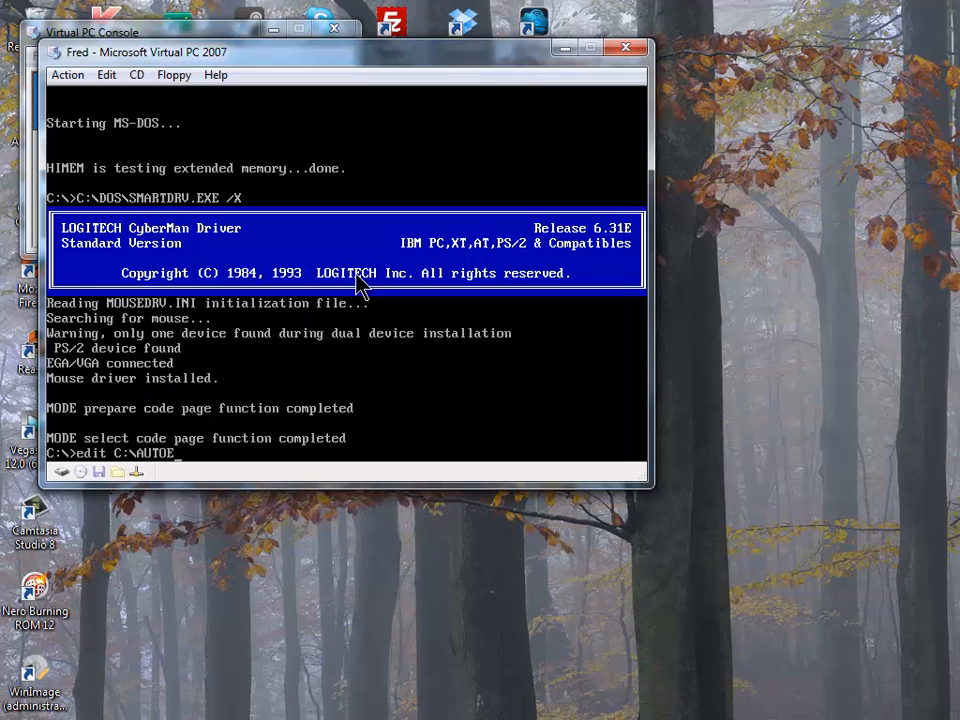
{"action": "type", "text": "XEC.BAT"}
- Remove DUAL from the C:\MOUSE\MOUSE line in AUTOEXEC.BAT and save the file
{"action": "key", "text": "Return"}
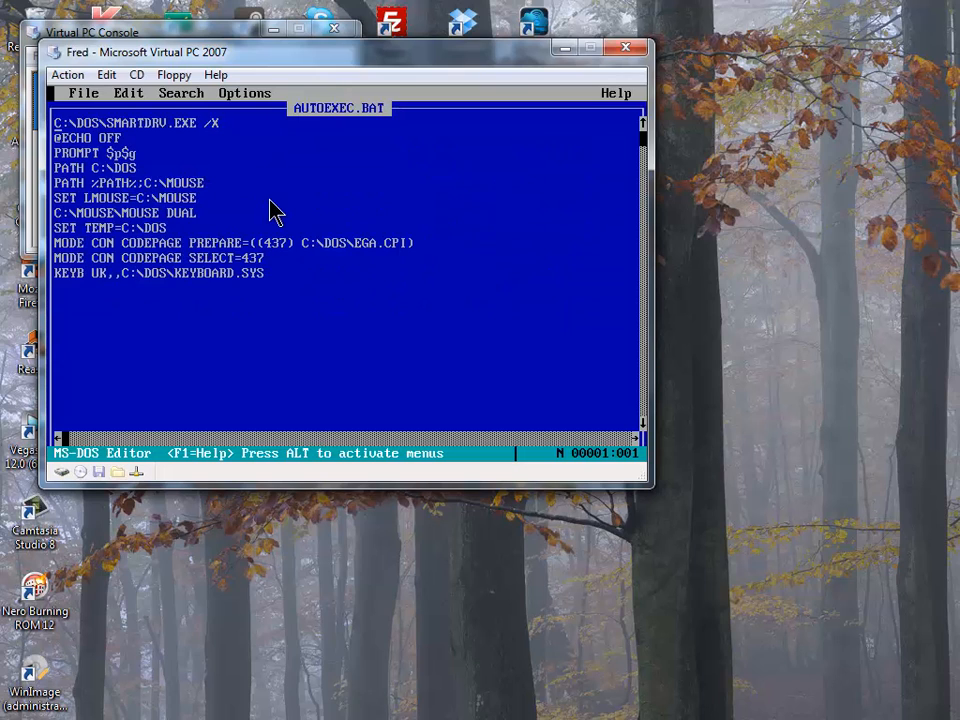
{"action": "left_click", "coordinate": [204, 213]}
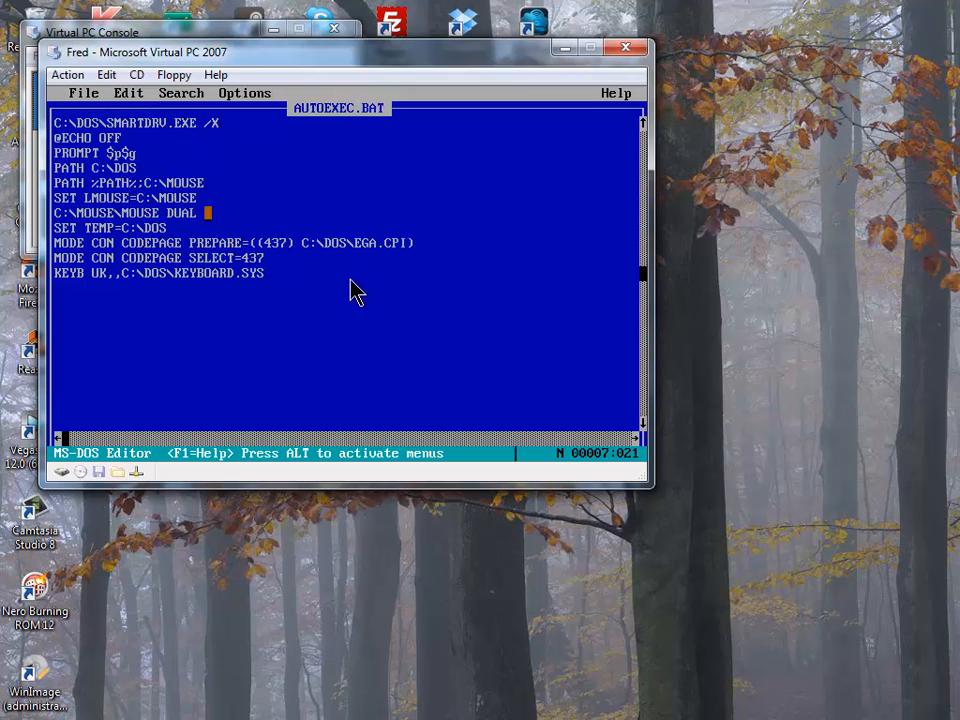
{"action": "key", "text": "BackSpace"}
{"action": "key", "text": "BackSpace"}
{"action": "key", "text": "BackSpace"}
{"action": "key", "text": "BackSpace"}
{"action": "key", "text": "BackSpace"}
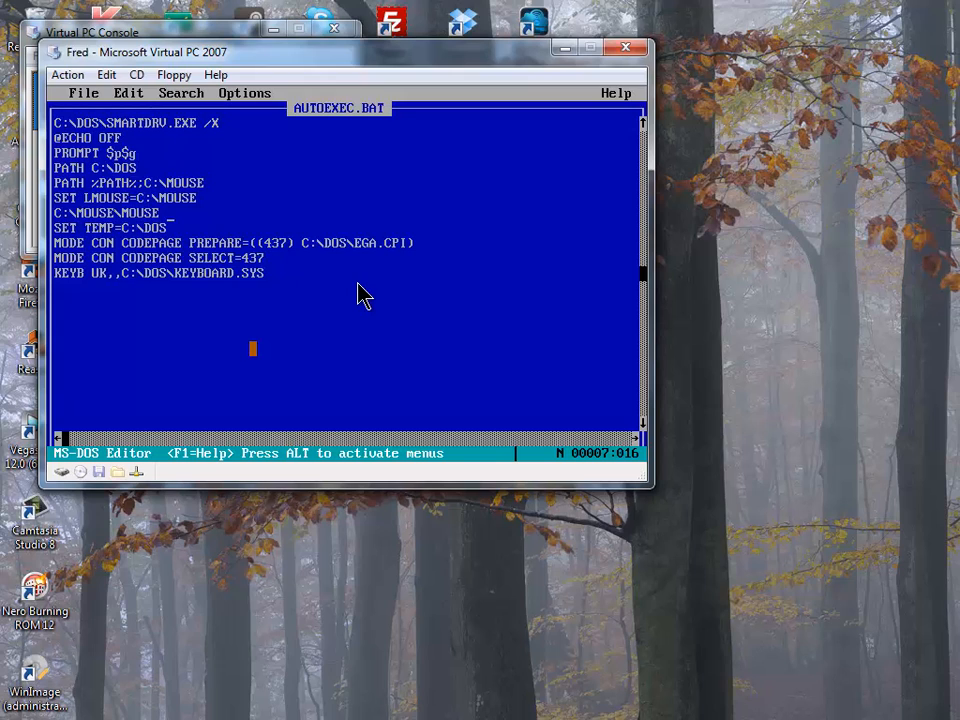
{"action": "key", "text": "alt+f"}
{"action": "key", "text": "Return"}
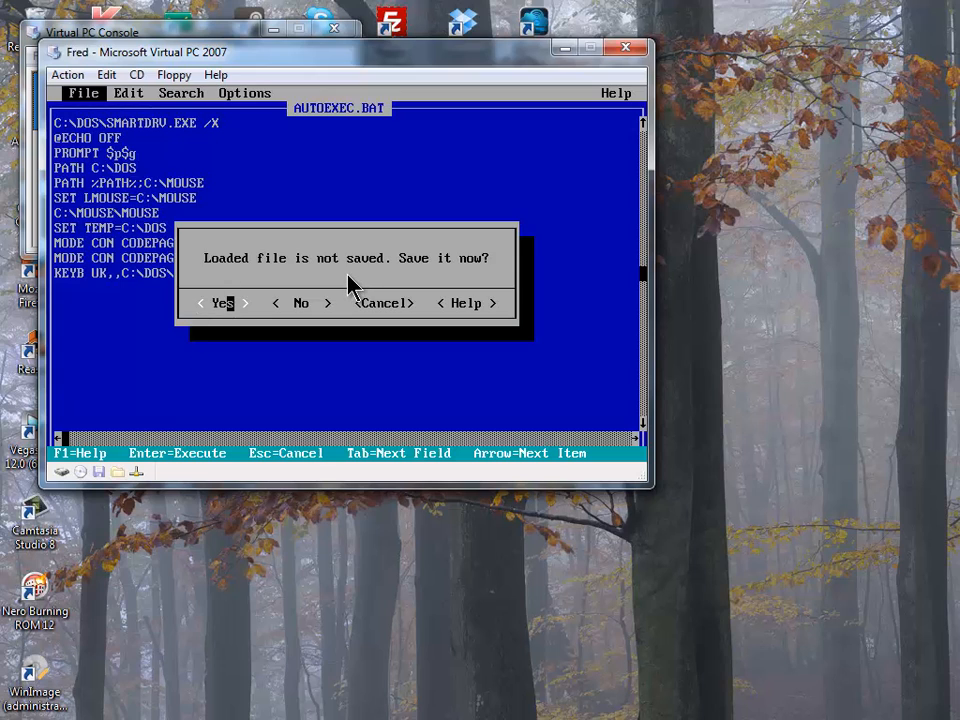
{"action": "left_click", "coordinate": [229, 302]}
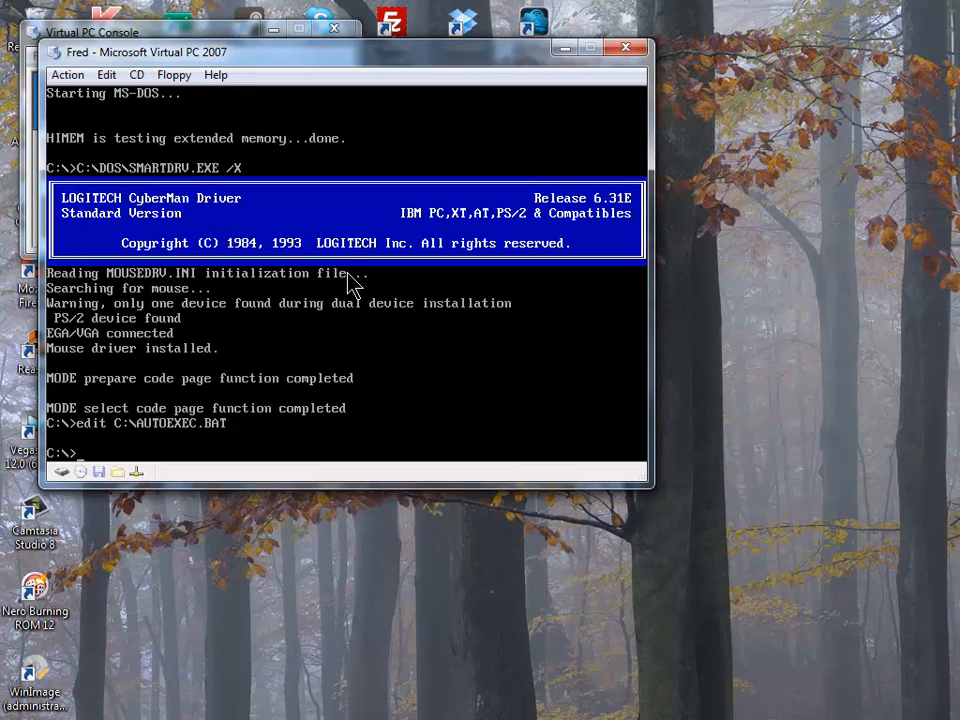
{"action": "key", "text": "alt+r"}
- Confirm the VM reset, then after booting try switching the prompt to drive D:
{"action": "key", "text": "Return"}
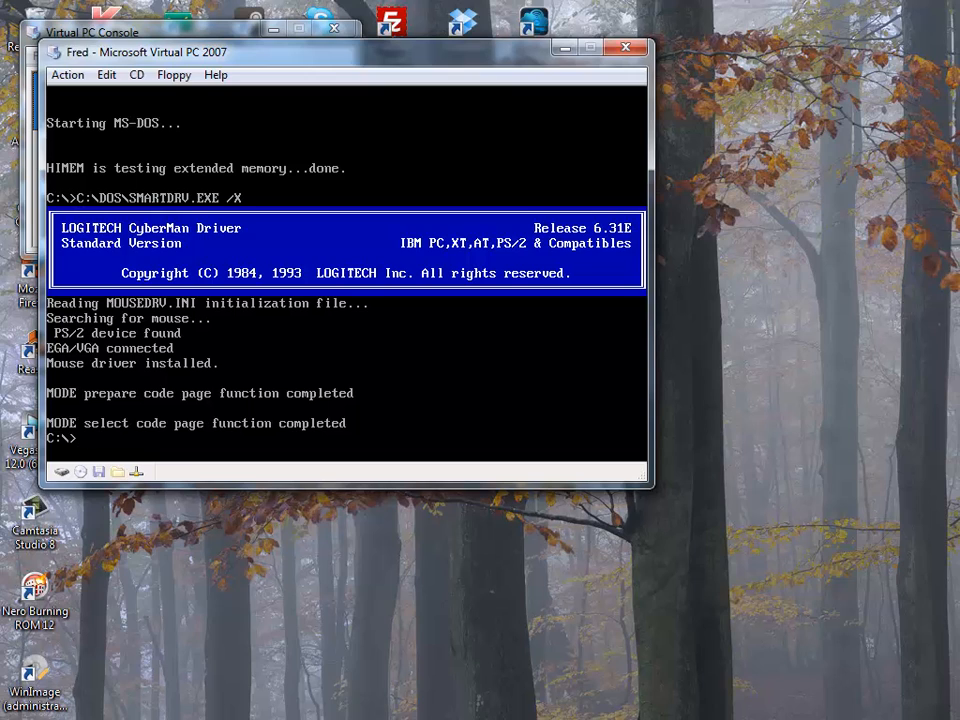
{"action": "type", "text": "D:"}
{"action": "key", "text": "Return"}
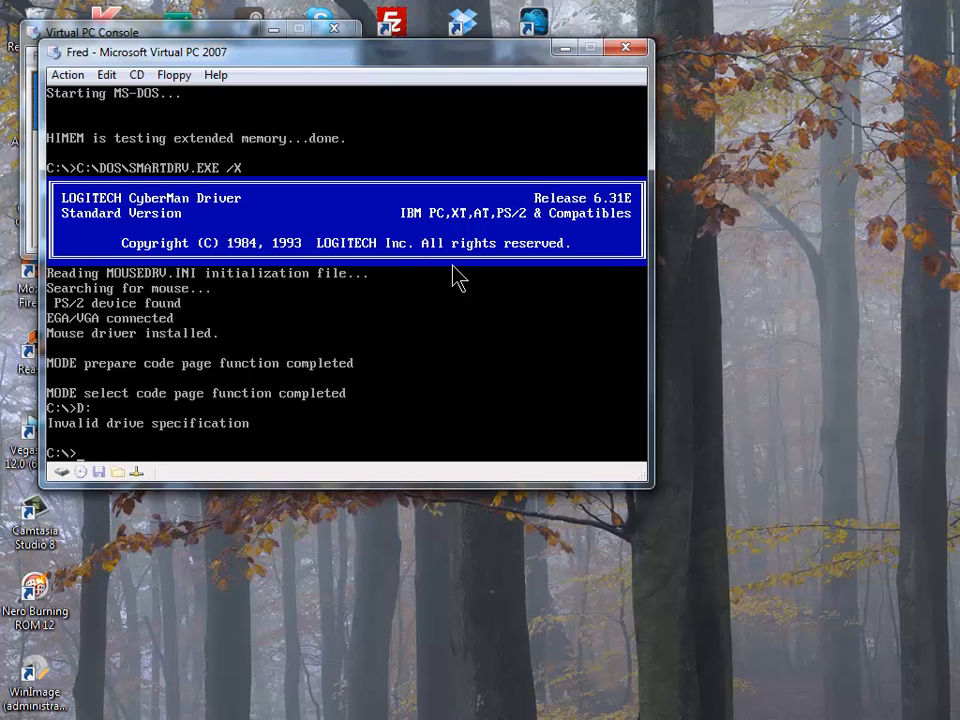
- Copy A:\OAKCDROM.SYS to C:\ and release the Windows 98 Boot Disk floppy image
{"action": "left_click", "coordinate": [828, 719]}
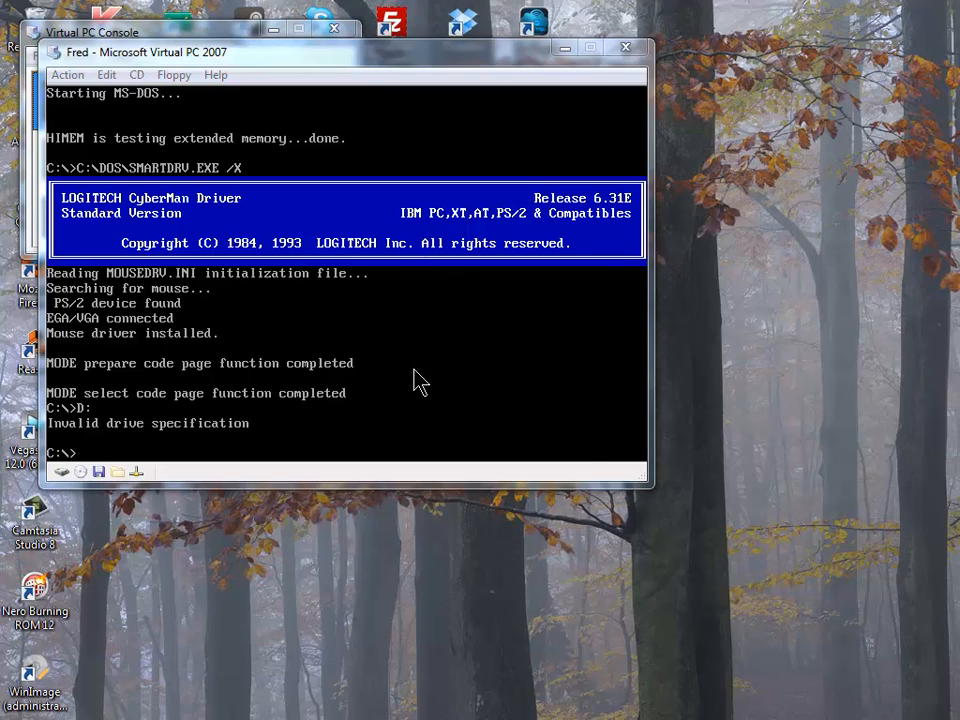
{"action": "left_click", "coordinate": [348, 276]}
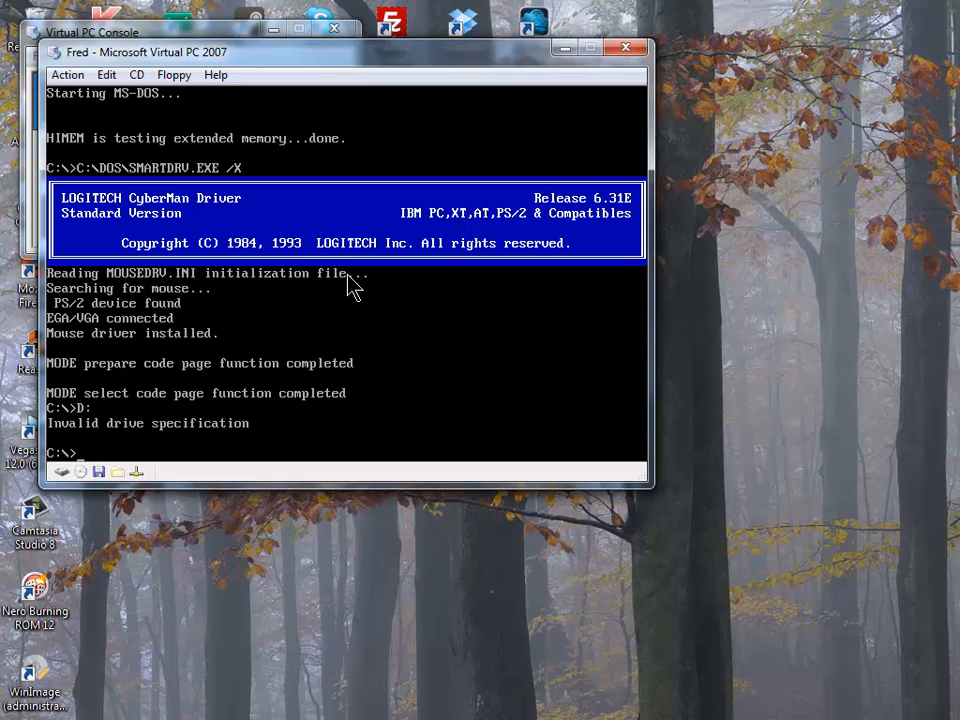
{"action": "type", "text": "copy A:\\OAKCDROM.SYS"}
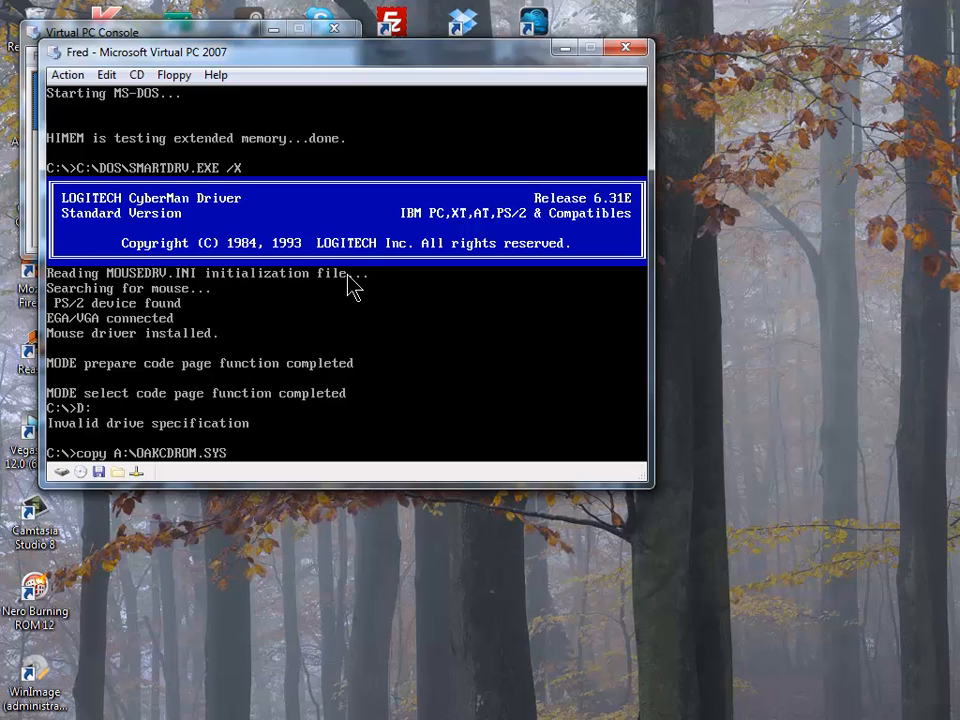
{"action": "key", "text": "Return"}
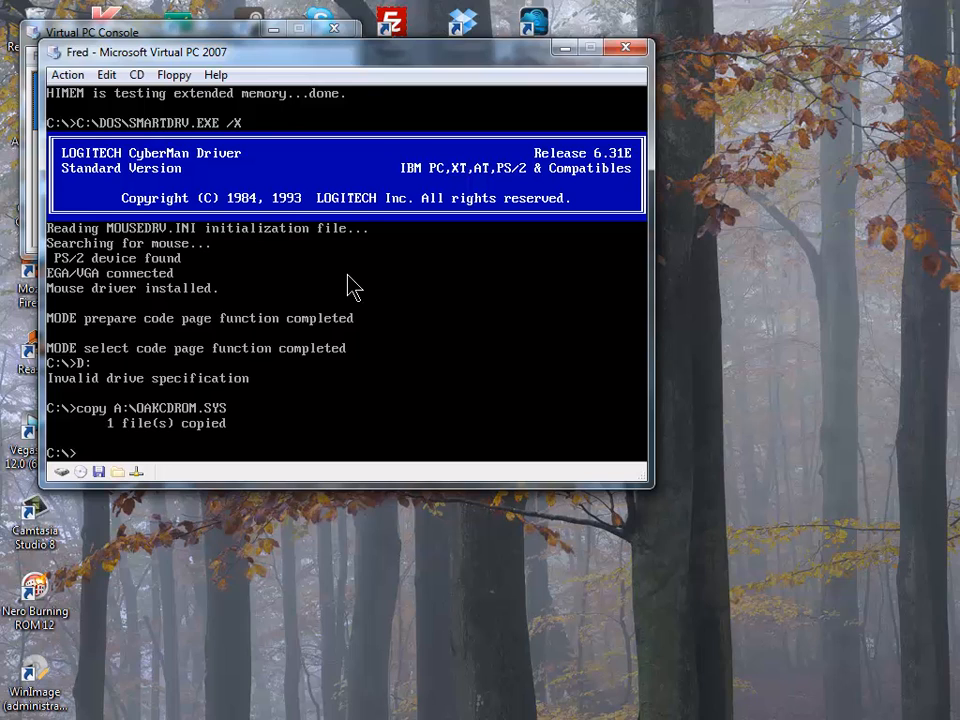
{"action": "left_click", "coordinate": [174, 75]}
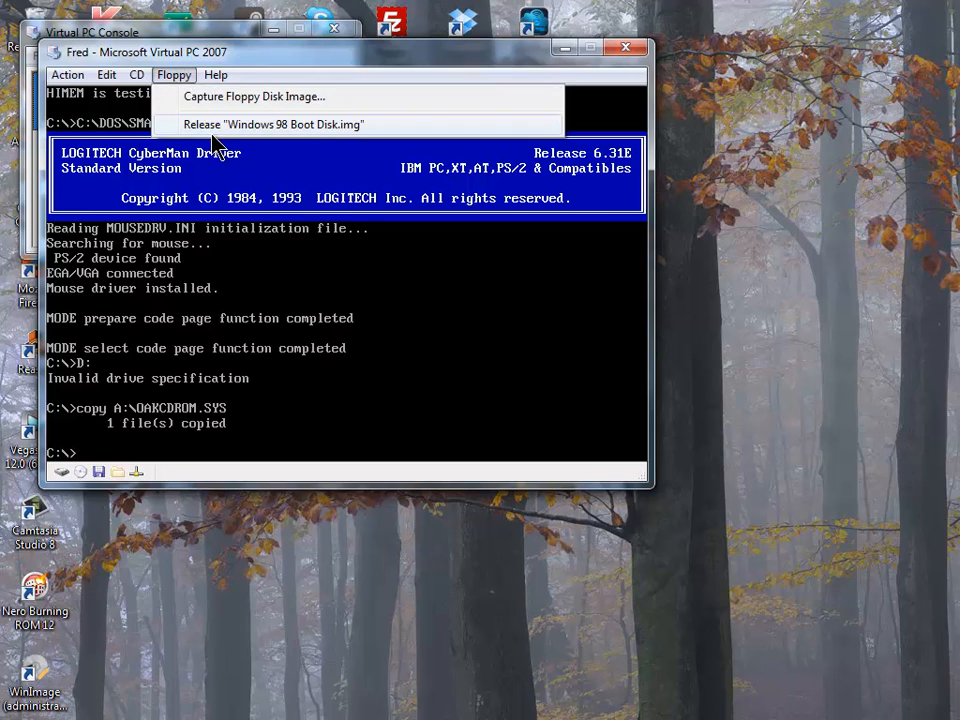
{"action": "left_click", "coordinate": [218, 125]}
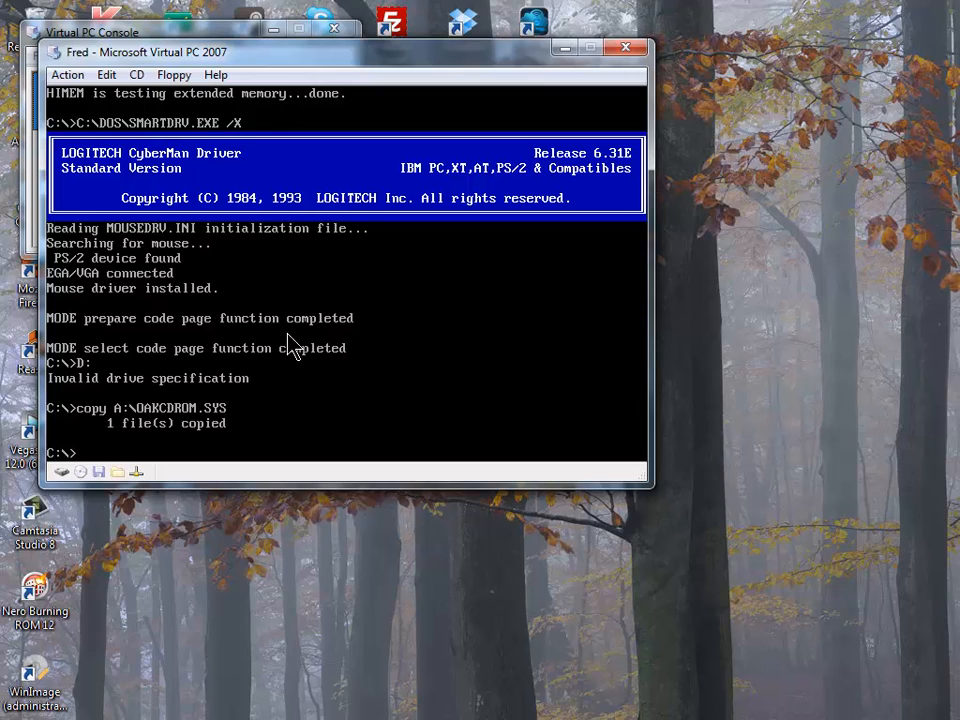
- Edit C:\CONFIG.SYS, adding DEVICE=C:\OAKCDROM.SYS /D:MSCD001 below FILES=30
{"action": "type", "text": "edit C:\\config.sys"}
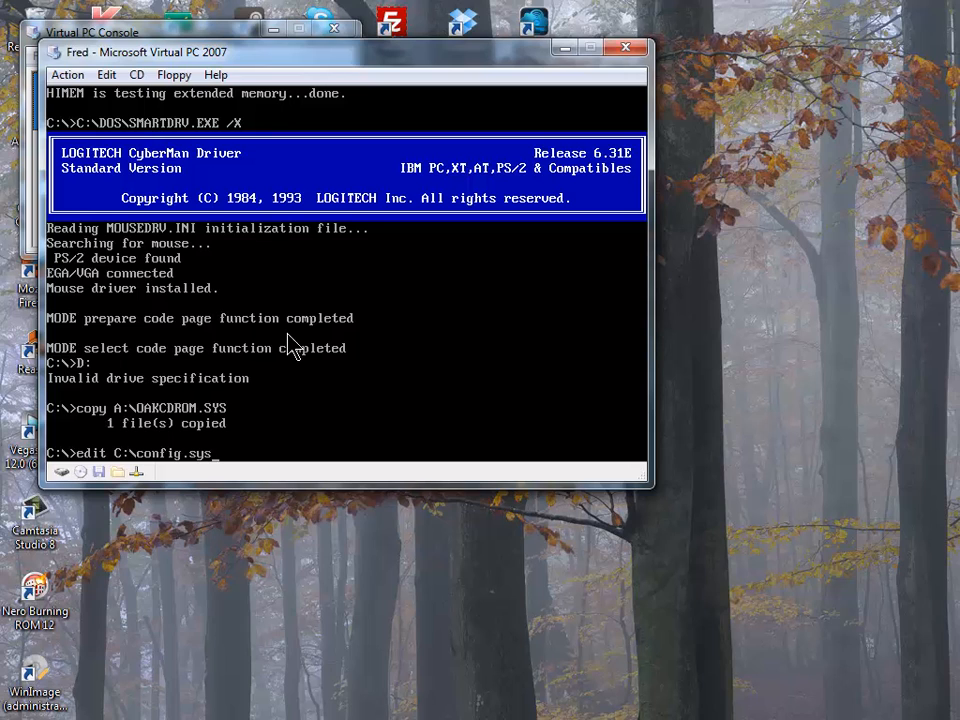
{"action": "key", "text": "Return"}
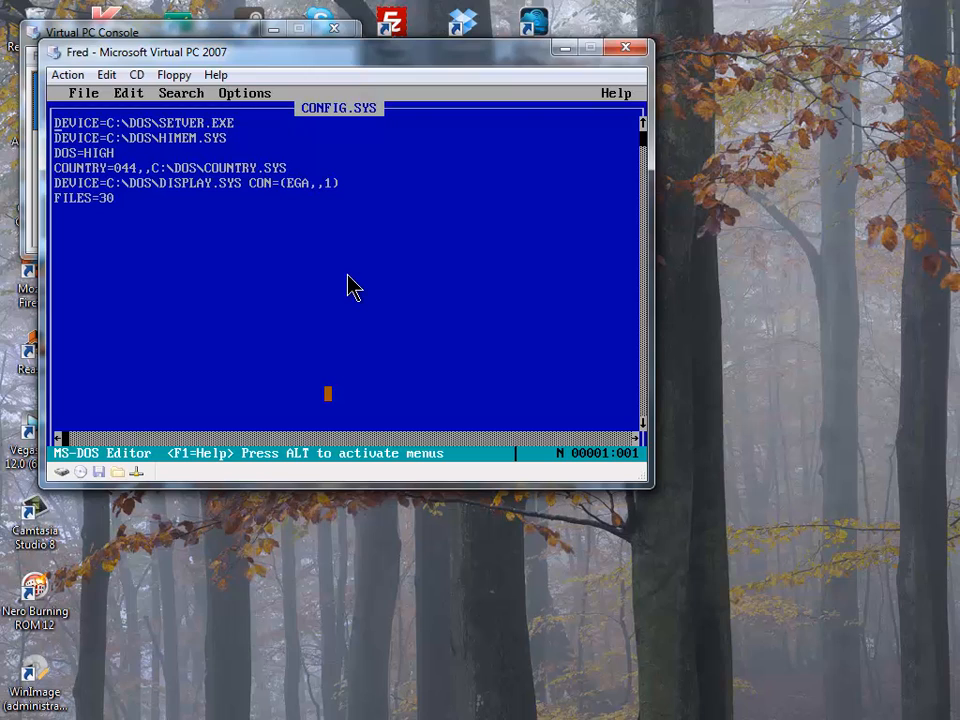
{"action": "key", "text": "Down"}
{"action": "key", "text": "Down"}
{"action": "key", "text": "Down"}
{"action": "key", "text": "Down"}
{"action": "key", "text": "Down"}
{"action": "key", "text": "Down"}
{"action": "key", "text": "Down"}
{"action": "type", "text": "DEVICE"}
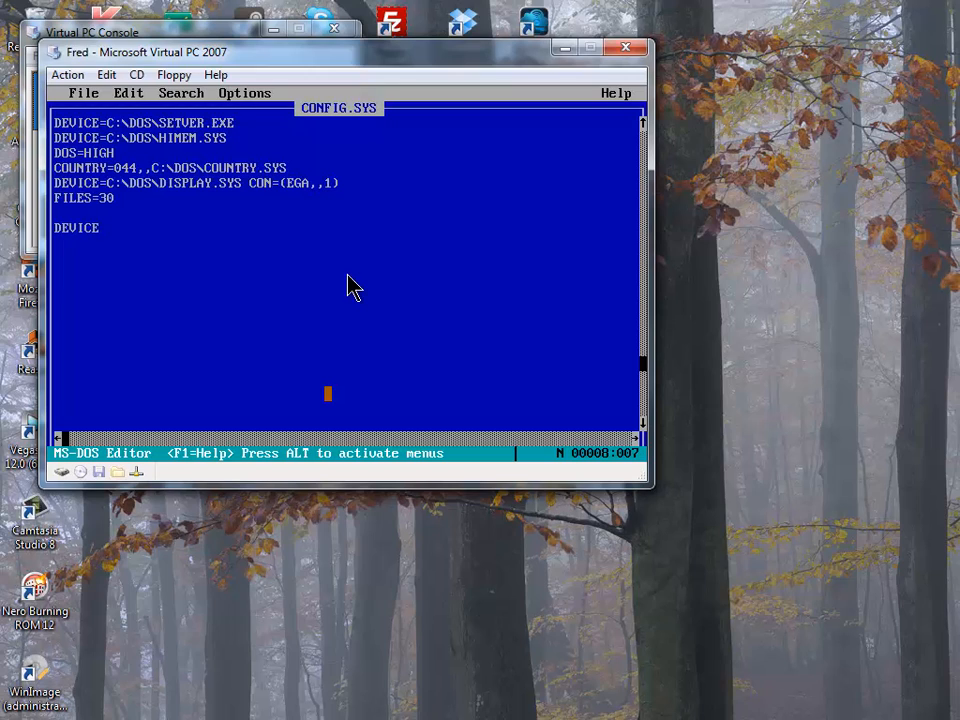
{"action": "type", "text": "=C:\\OAKCDROM.SYS"}
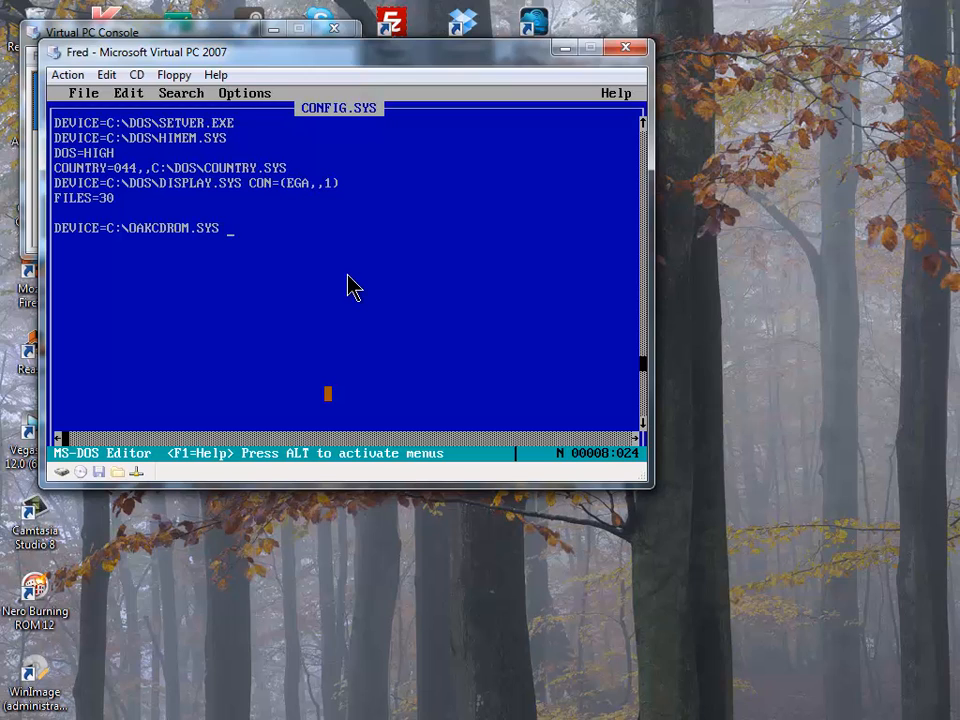
{"action": "type", "text": "/D:"}
{"action": "type", "text": "MSCD001"}
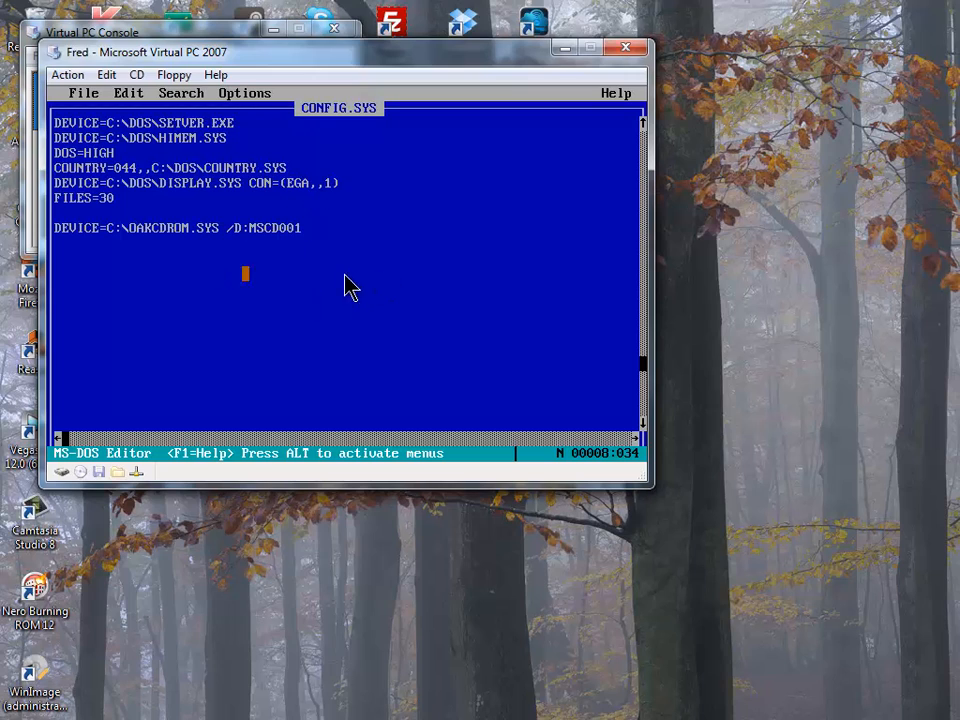
{"action": "left_click", "coordinate": [81, 93]}
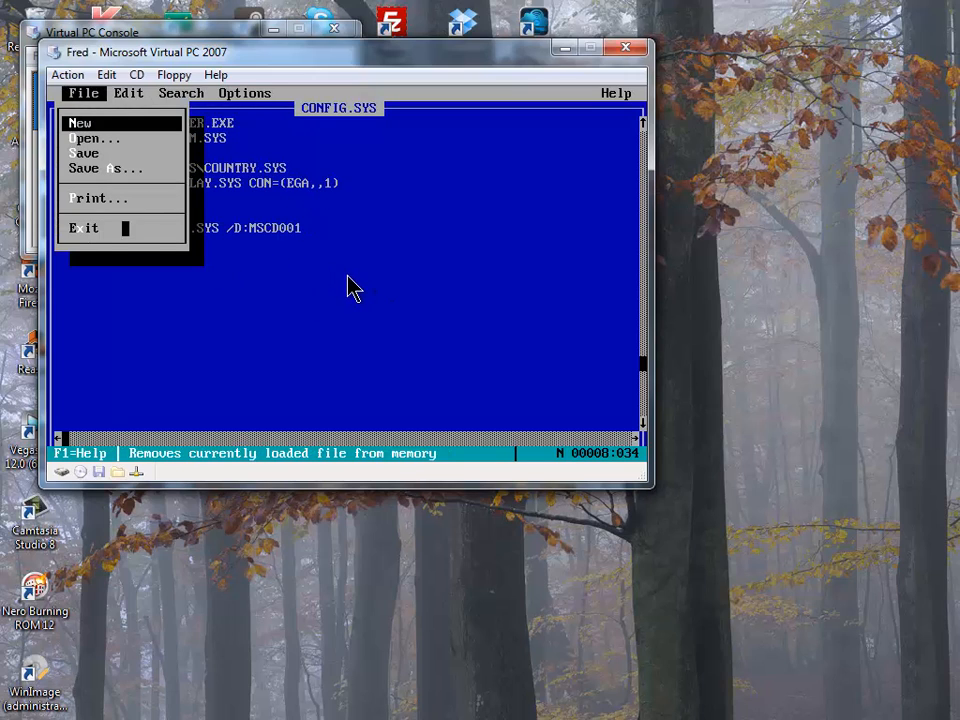
- Save CONFIG.SYS and open C:\AUTOEXEC.BAT in the editor
{"action": "left_click", "coordinate": [125, 153]}
{"action": "left_click", "coordinate": [103, 93]}
{"action": "left_click_drag", "start_coordinate": [110, 153], "coordinate": [110, 138]}
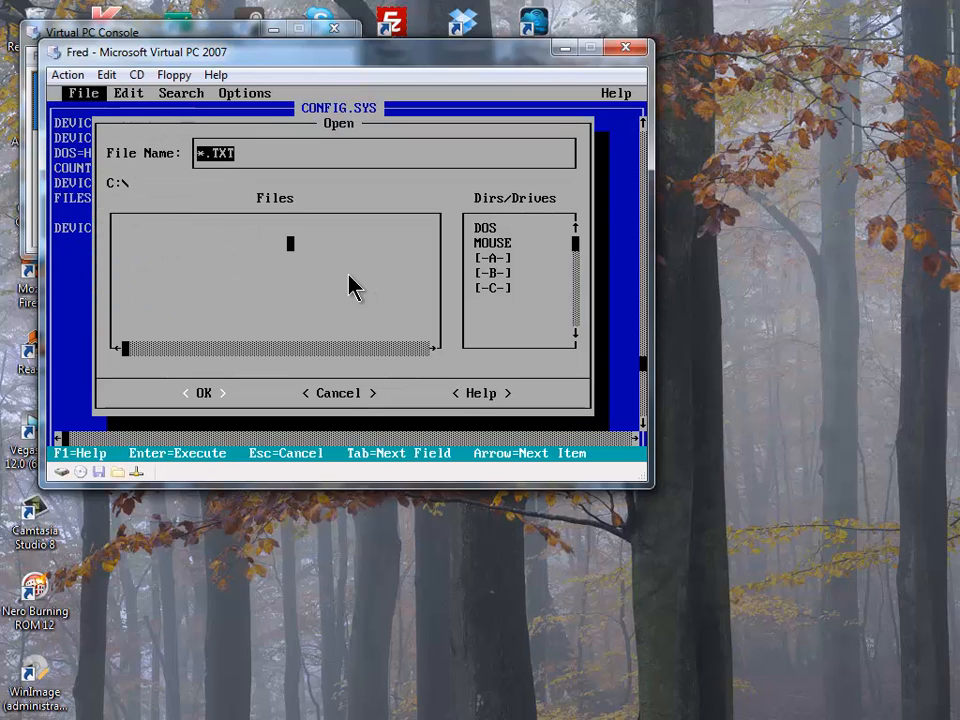
{"action": "type", "text": "C"}
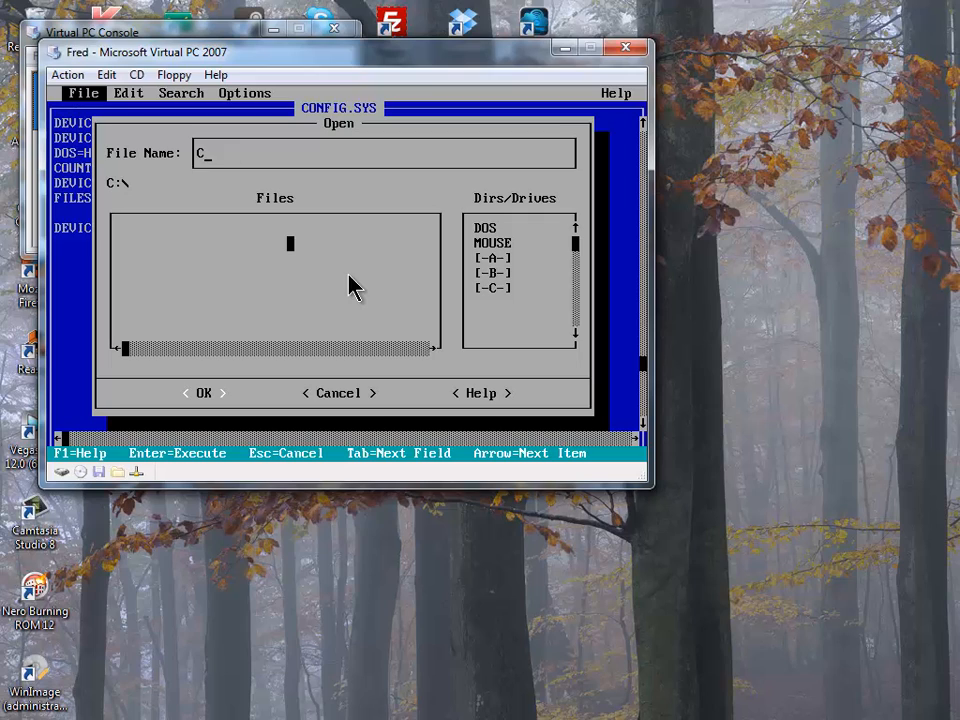
{"action": "type", "text": ":\\AUTOEXEC.BAT"}
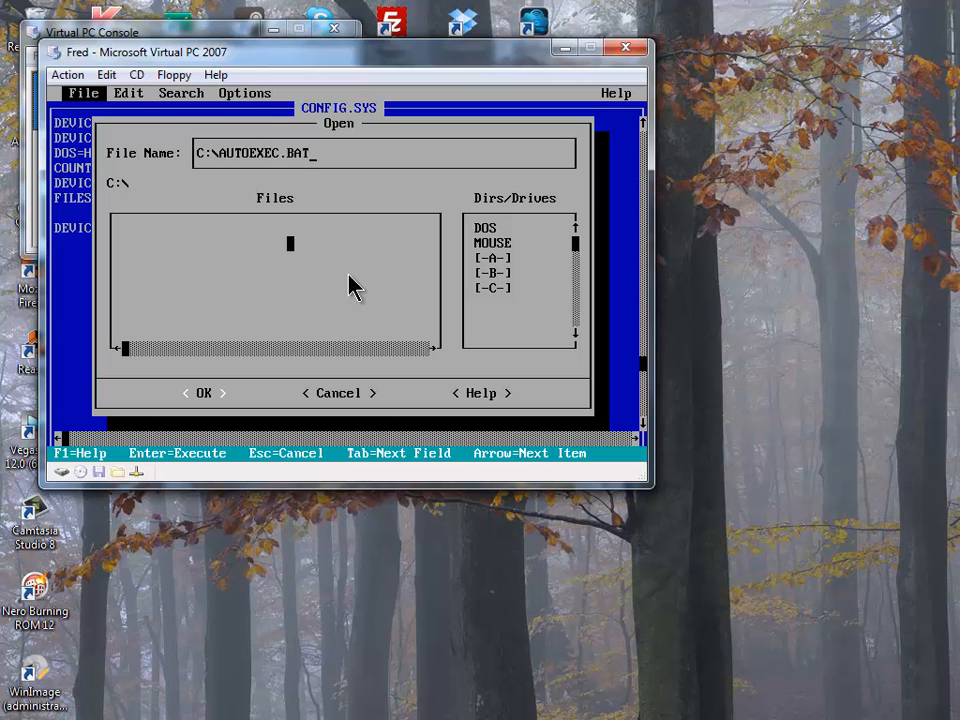
{"action": "key", "text": "Return"}
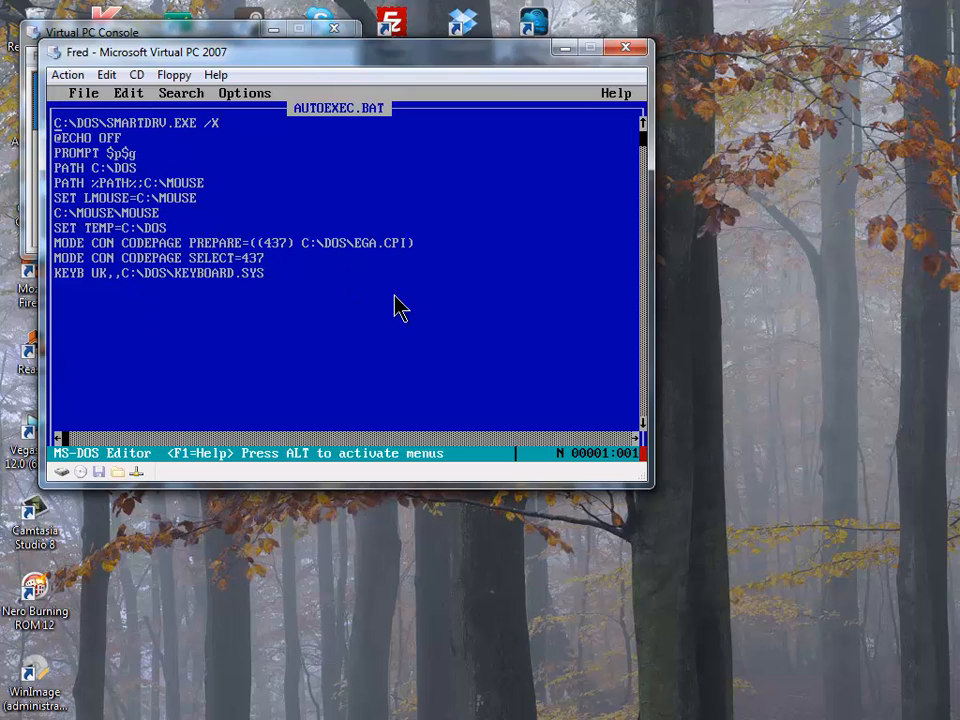
- Append the line MSCDEX /D:MSCD001 at the end of AUTOEXEC.BAT
{"action": "key", "text": "Down"}
{"action": "key", "text": "Down"}
{"action": "key", "text": "Down"}
{"action": "key", "text": "Down"}
{"action": "key", "text": "Down"}
{"action": "key", "text": "Down"}
{"action": "key", "text": "Down"}
{"action": "key", "text": "Down"}
{"action": "key", "text": "Down"}
{"action": "key", "text": "Down"}
{"action": "key", "text": "Down"}
{"action": "key", "text": "Down"}
{"action": "type", "text": "MSCDEX"}
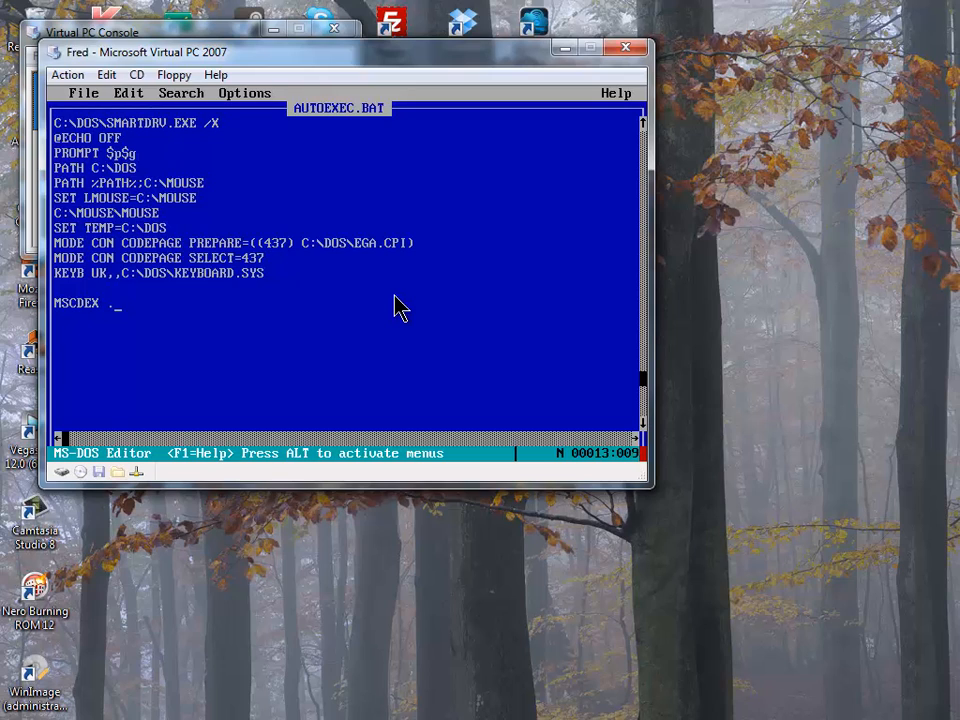
{"action": "type", "text": ".D"}
{"action": "key", "text": "BackSpace"}
{"action": "type", "text": "D:MSCD001"}
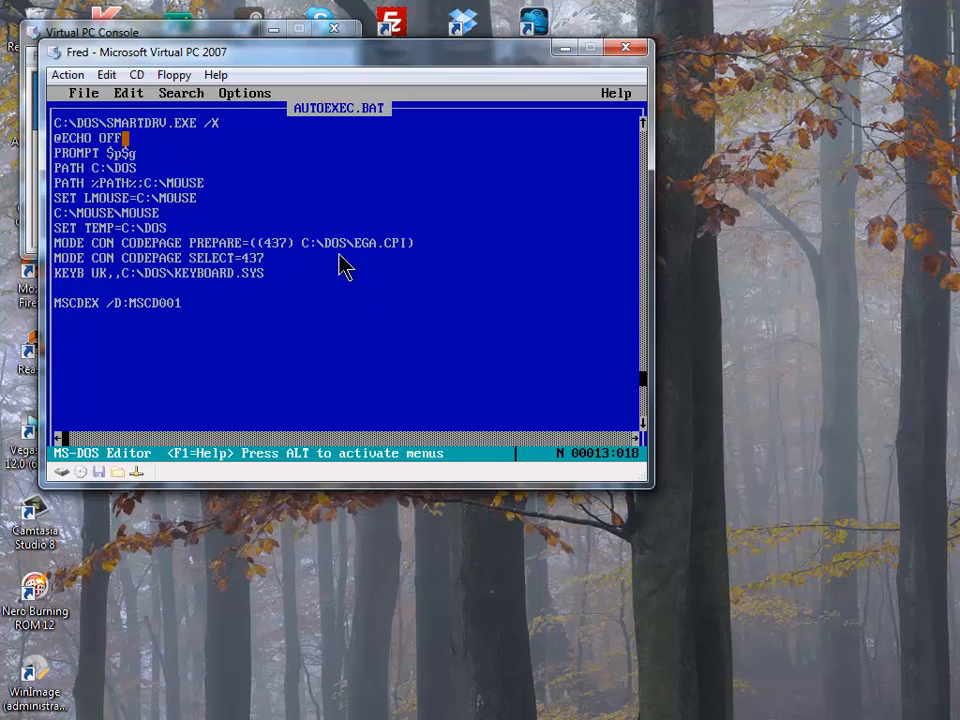
- Save AUTOEXEC.BAT and exit the editor back to the C:\> prompt
{"action": "key", "text": "alt"}
{"action": "key", "text": "Return"}
{"action": "key", "text": "Down"}
{"action": "key", "text": "Down"}
{"action": "key", "text": "Down"}
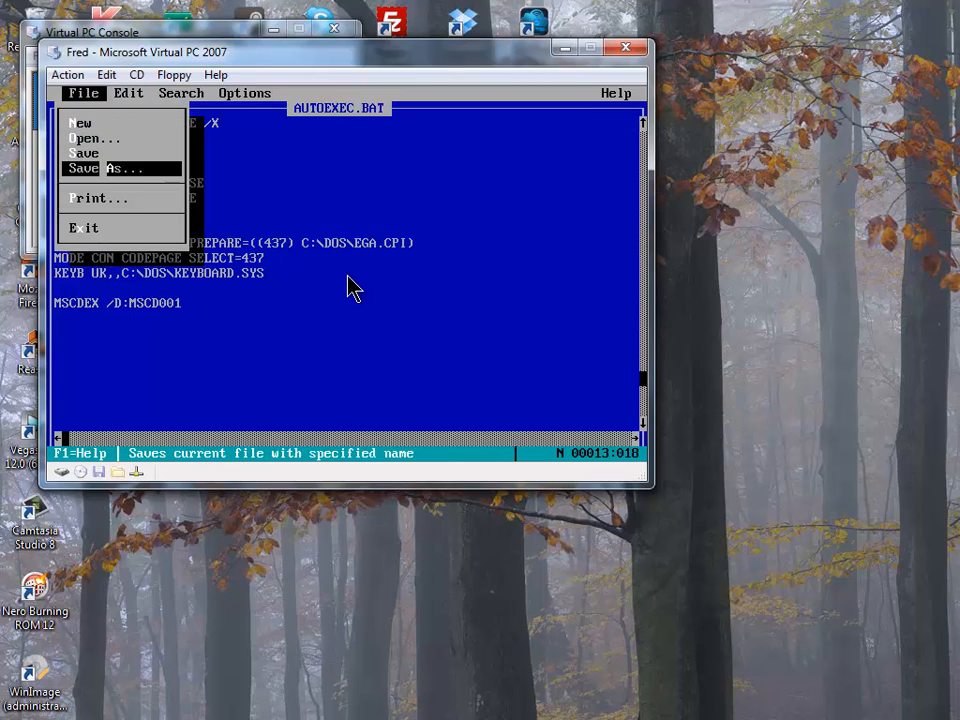
{"action": "key", "text": "Up"}
{"action": "key", "text": "Up"}
{"action": "key", "text": "Down"}
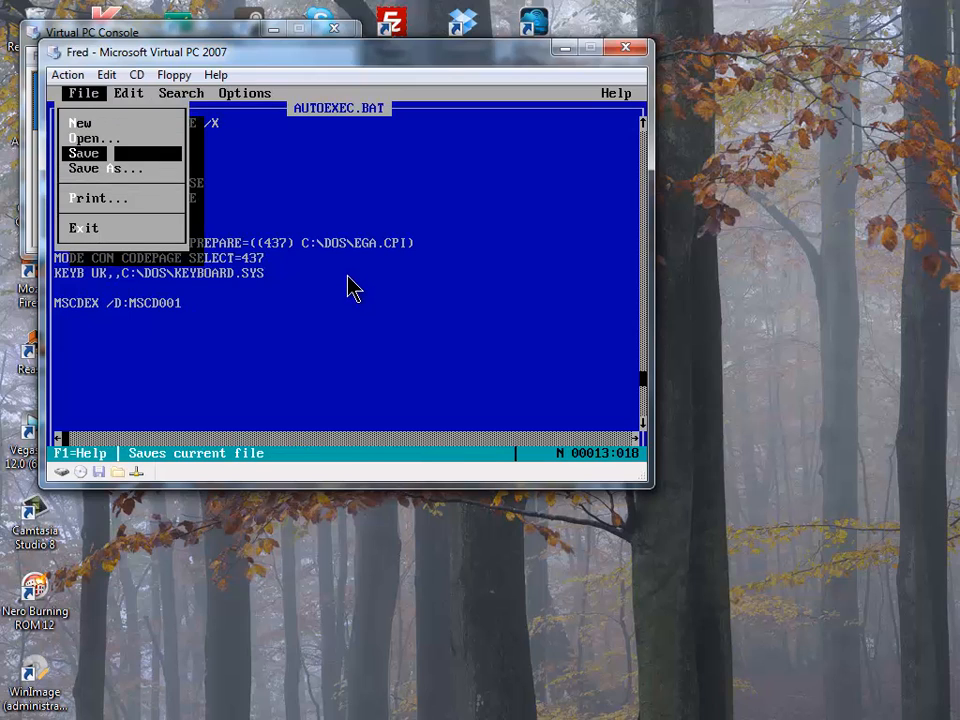
{"action": "key", "text": "Escape"}
{"action": "key", "text": "alt"}
{"action": "key", "text": "Up"}
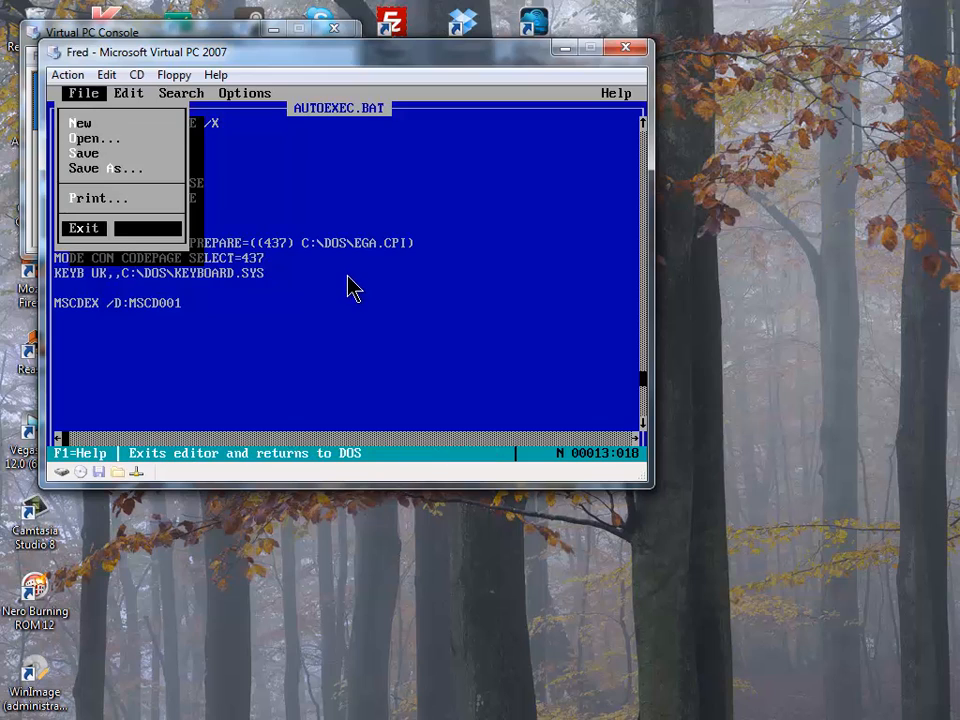
{"action": "key", "text": "Return"}
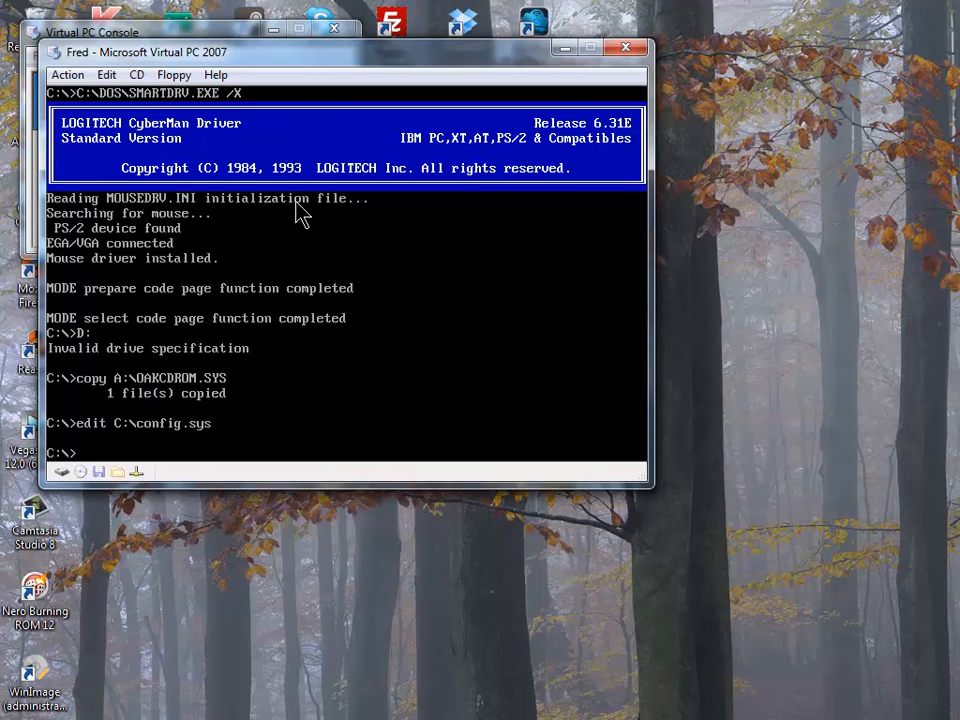
- Reset the virtual machine so MSCDEX loads and maps the CD-ROM as drive D:
{"action": "left_click", "coordinate": [184, 82]}
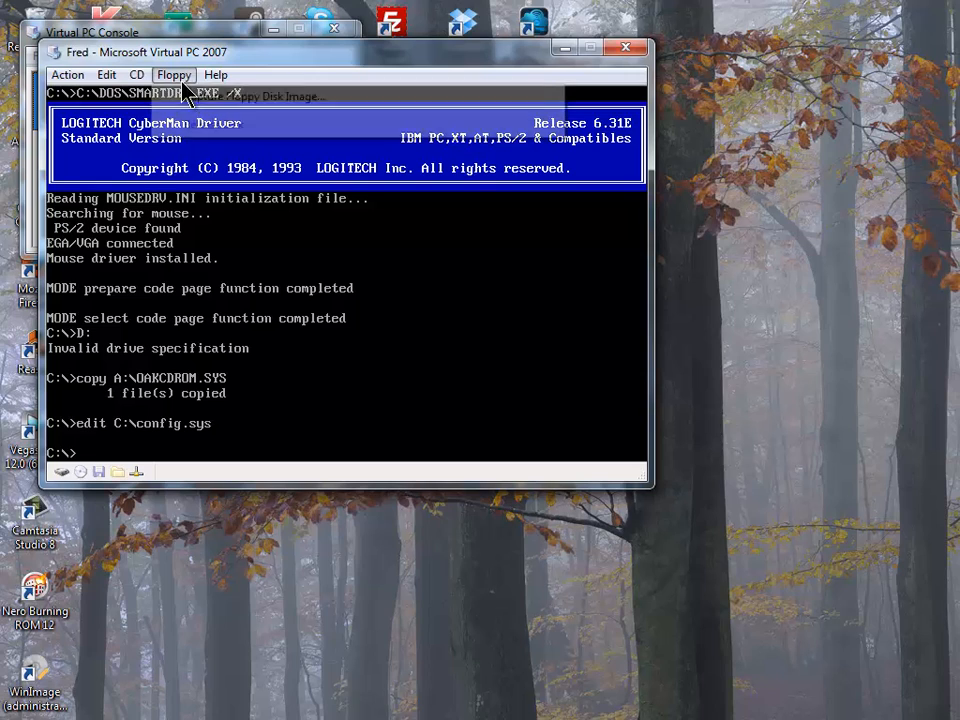
{"action": "left_click", "coordinate": [190, 80]}
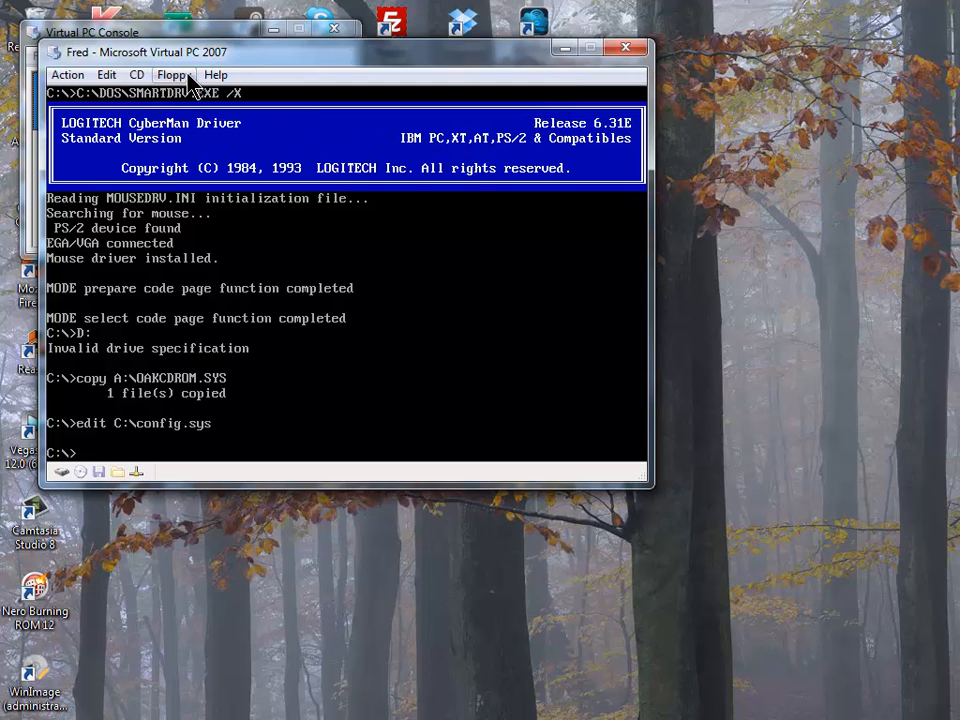
{"action": "key", "text": "alt+r"}
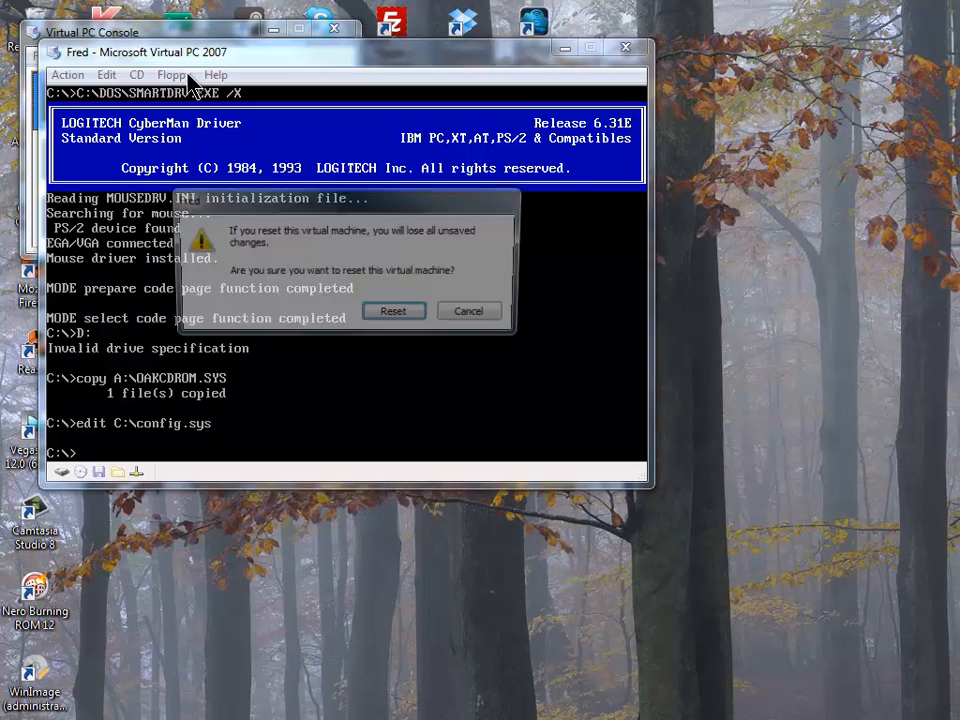
{"action": "key", "text": "Return"}
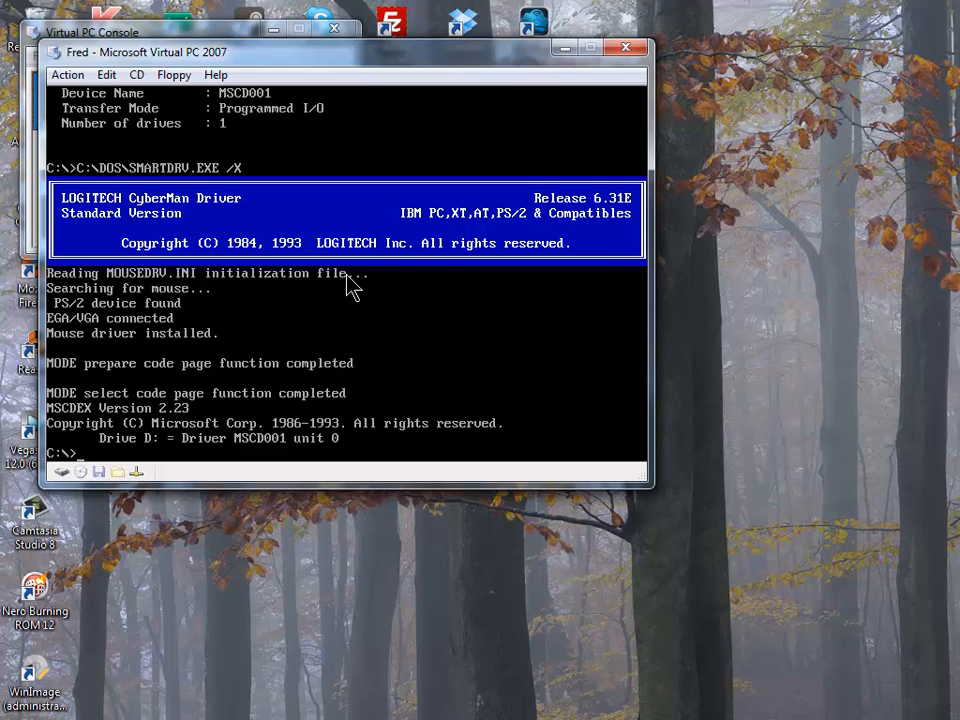
- Switch to drive D: and list the CD's contents with dir
{"action": "type", "text": "D:"}
{"action": "key", "text": "Return"}
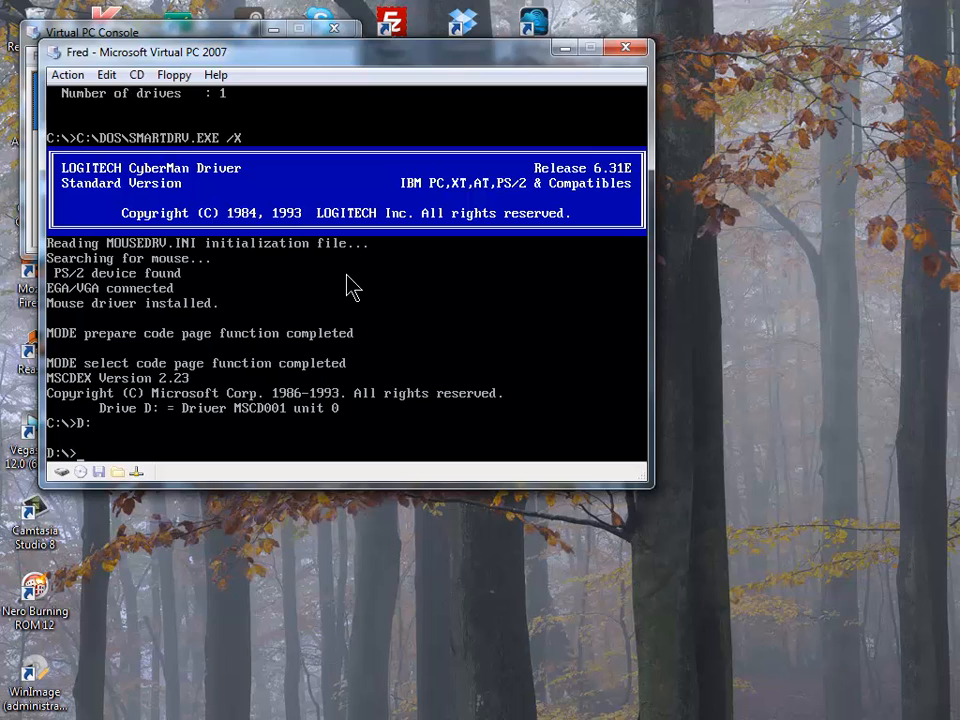
{"action": "type", "text": "dir"}
{"action": "key", "text": "Return"}
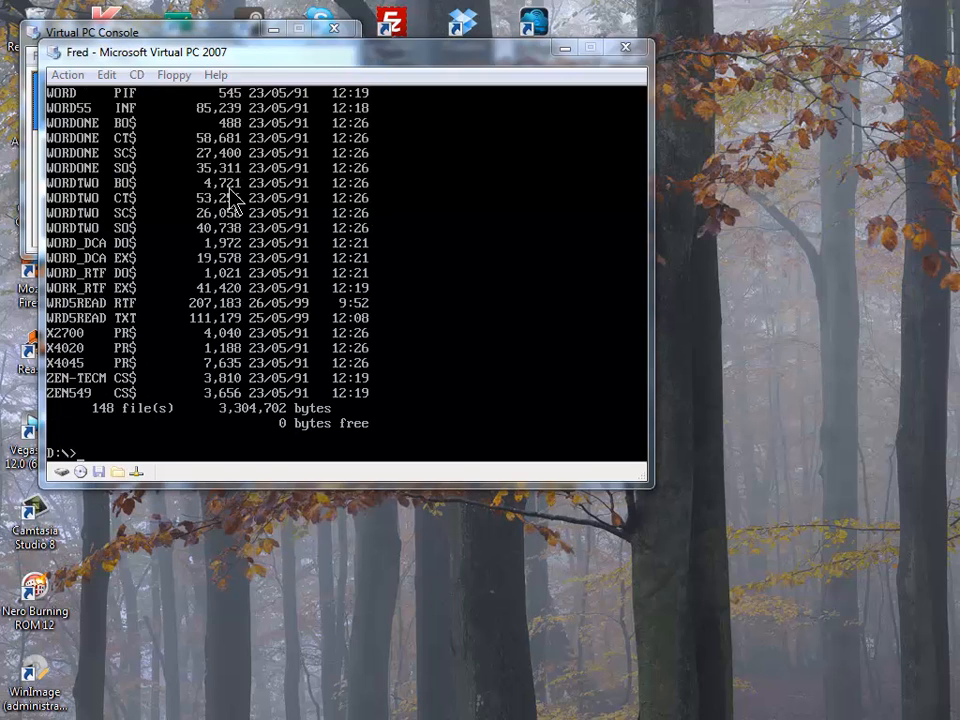
{"action": "key", "text": "Alt_R"}
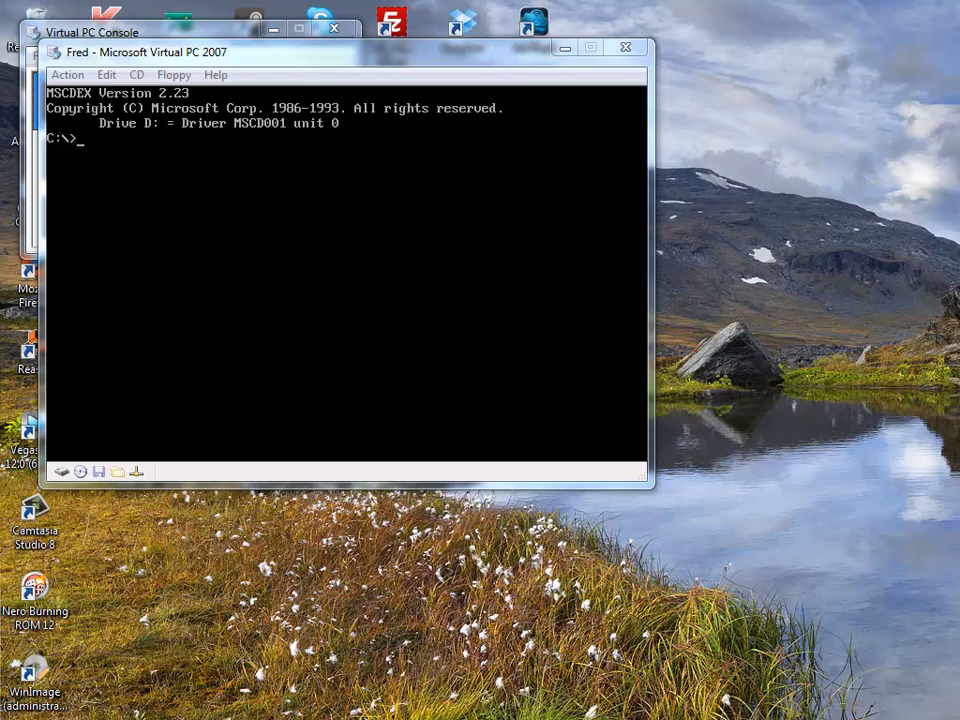
- Switch the DOS prompt to the CD drive D:, after briefly trying A: and C:
{"action": "left_click", "coordinate": [516, 347]}
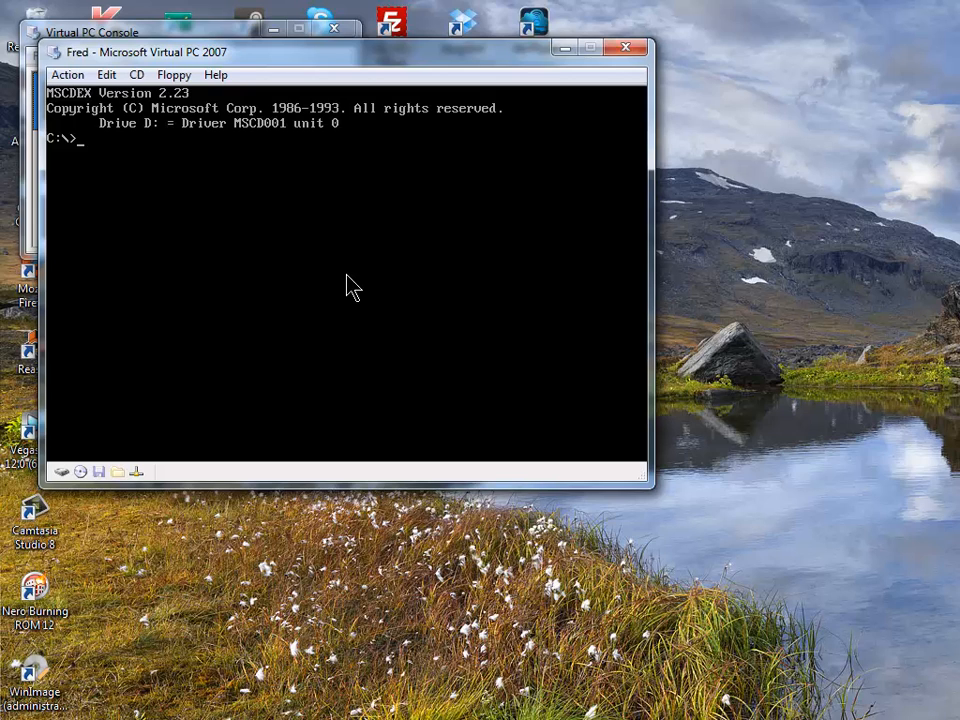
{"action": "type", "text": "A:"}
{"action": "key", "text": "Return"}
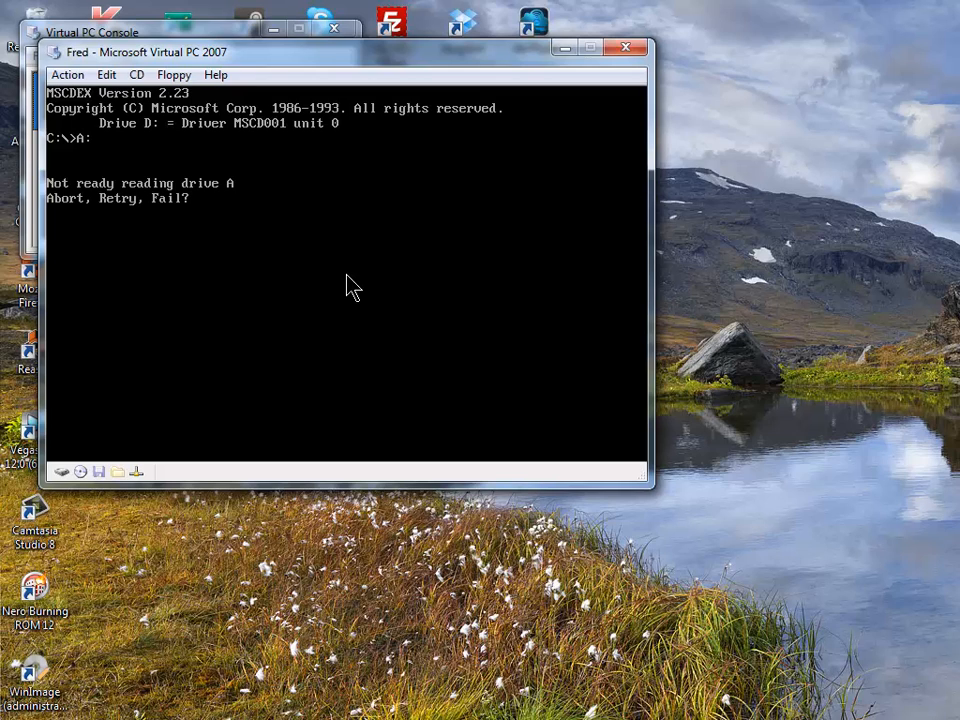
{"action": "type", "text": "f"}
{"action": "type", "text": "C:"}
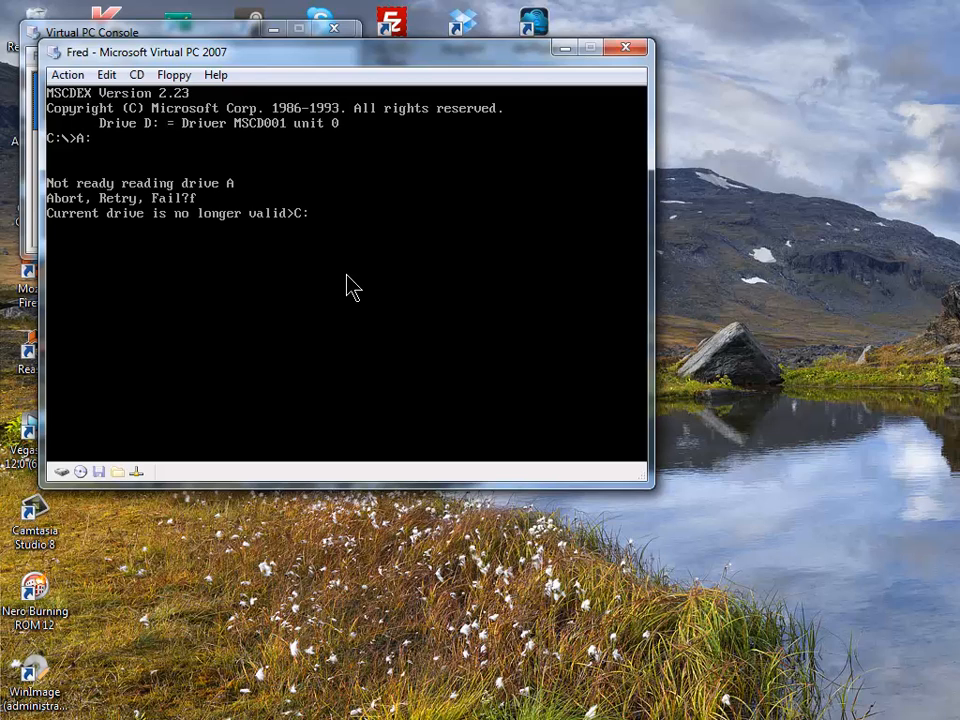
{"action": "key", "text": "Return"}
{"action": "type", "text": "D:"}
{"action": "key", "text": "Return"}
- Run setup from D:\WIN311 and continue past the Windows for Workgroups welcome screen
{"action": "type", "text": "cd win33"}
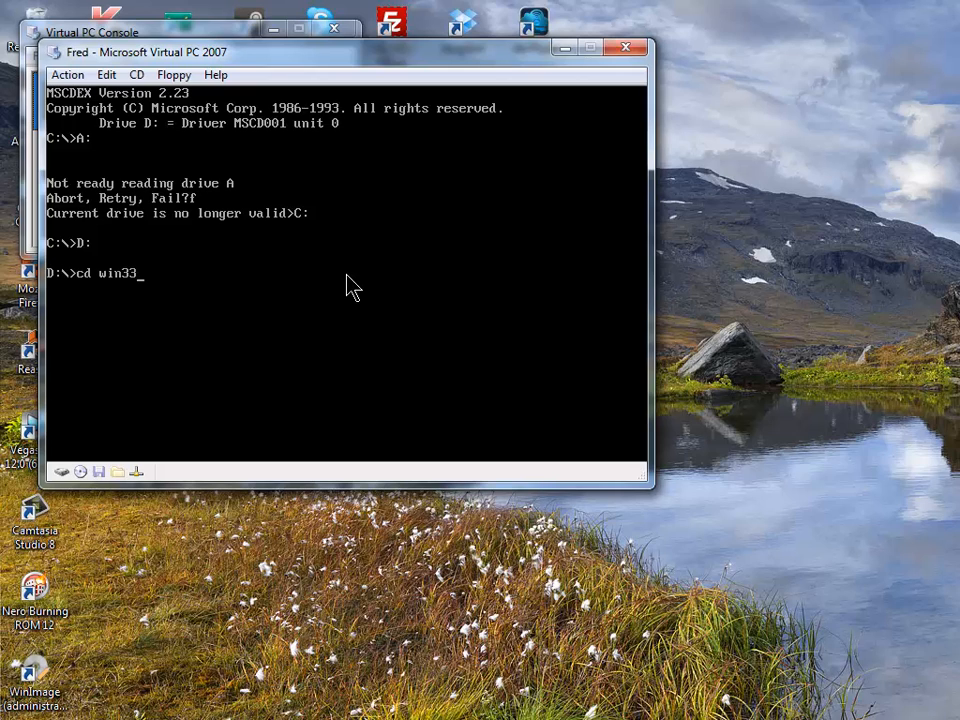
{"action": "key", "text": "BackSpace"}
{"action": "type", "text": "11"}
{"action": "key", "text": "Return"}
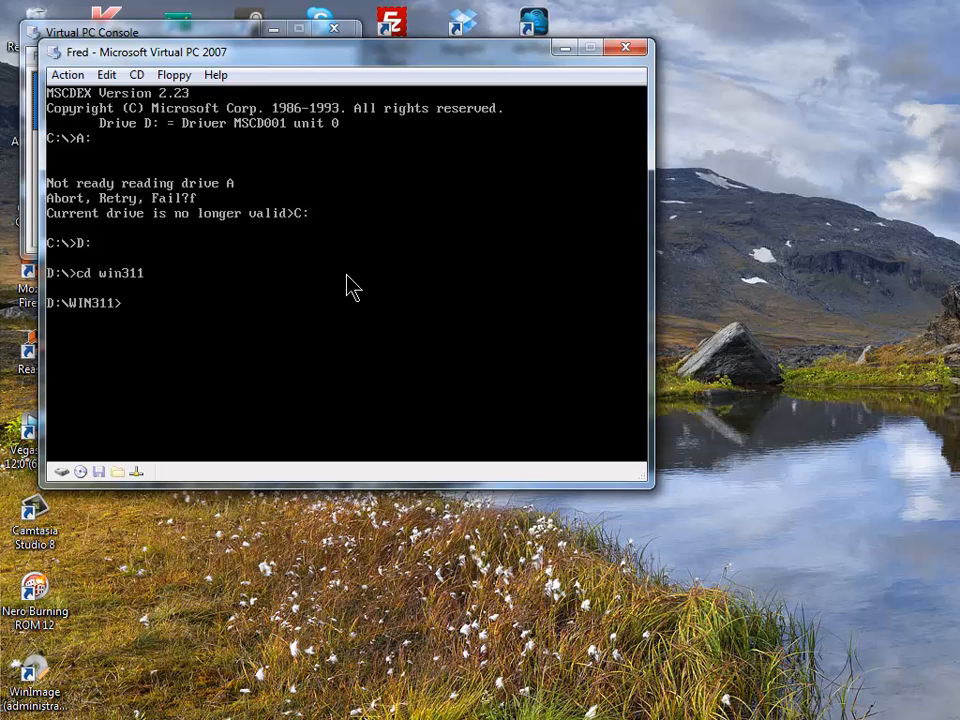
{"action": "type", "text": "setup"}
{"action": "key", "text": "Return"}
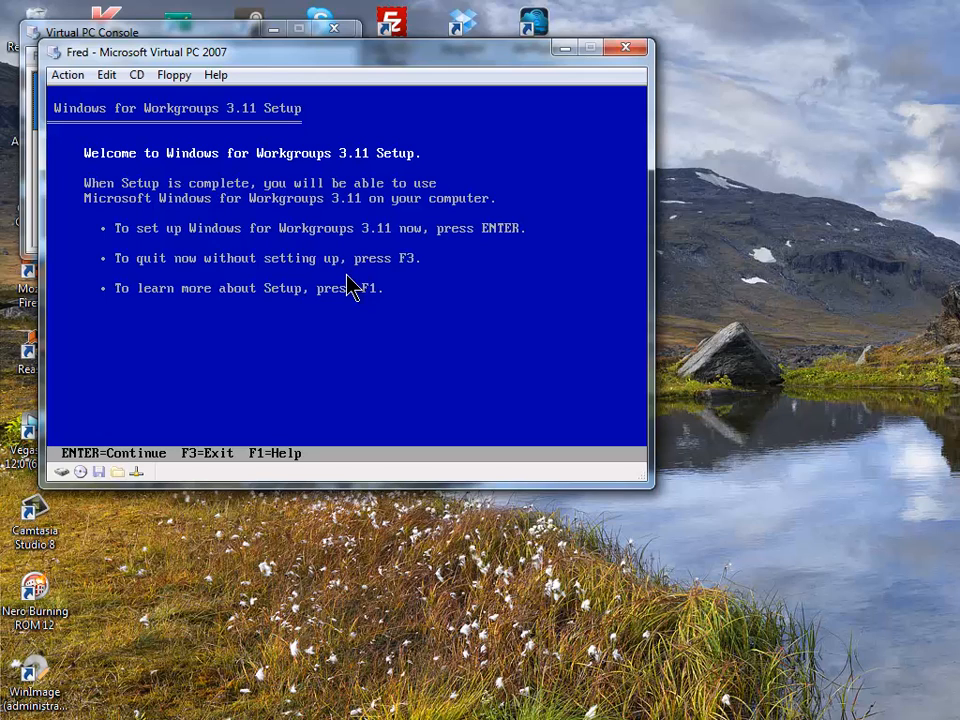
{"action": "key", "text": "Return"}
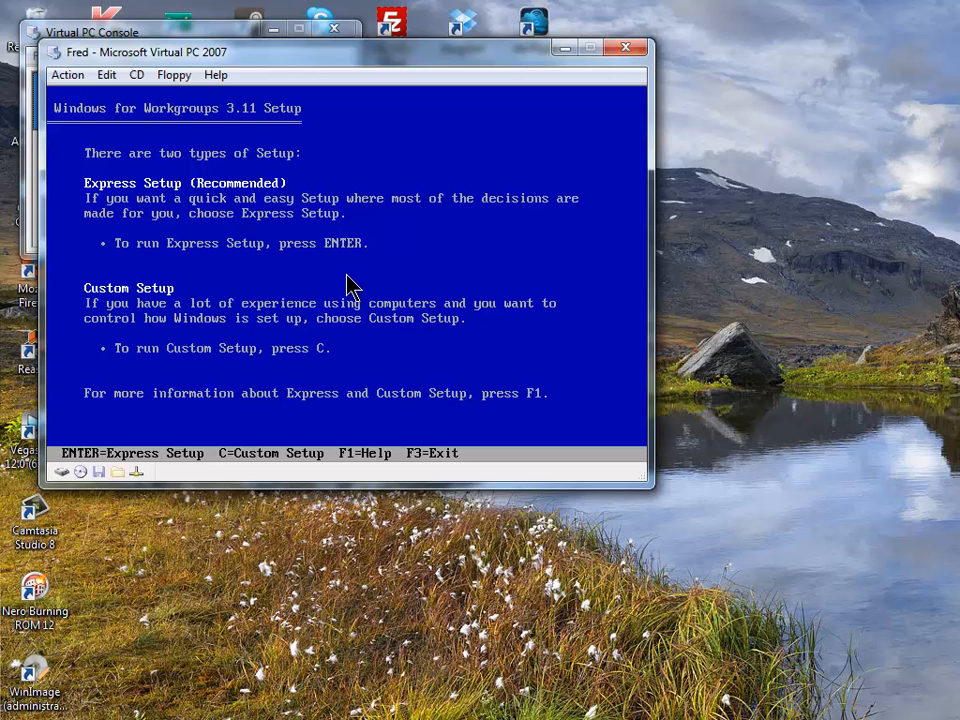
- Choose the setup type so Setup proposes C:\WINDOWS as the install directory
{"action": "key", "text": "Return"}
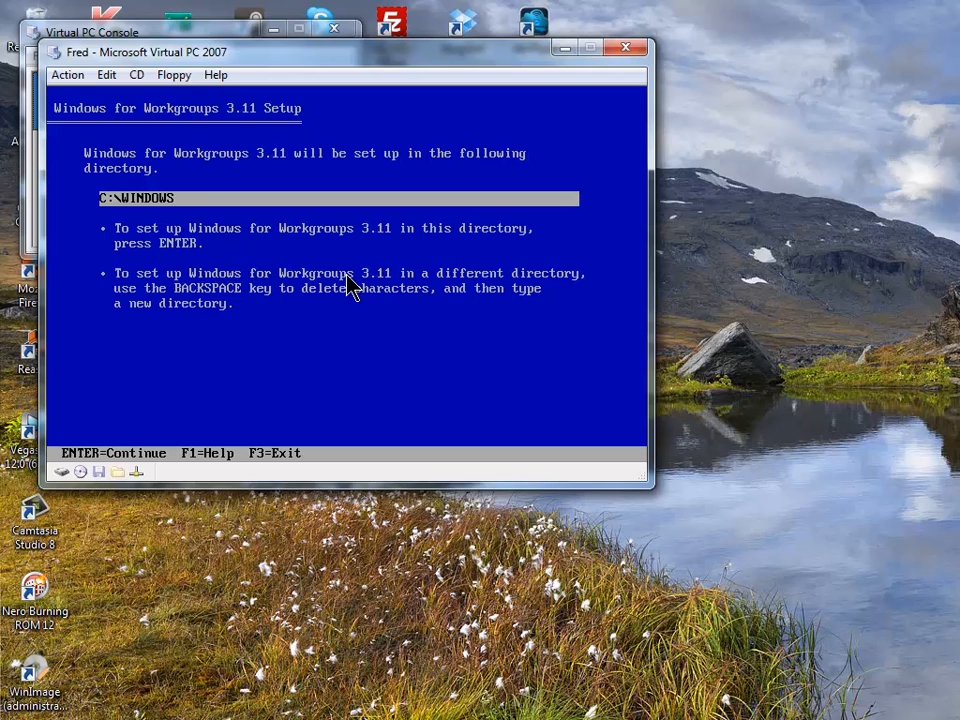
- Accept C:\WINDOWS and move up the detected hardware list to the Computer entry
{"action": "key", "text": "Return"}
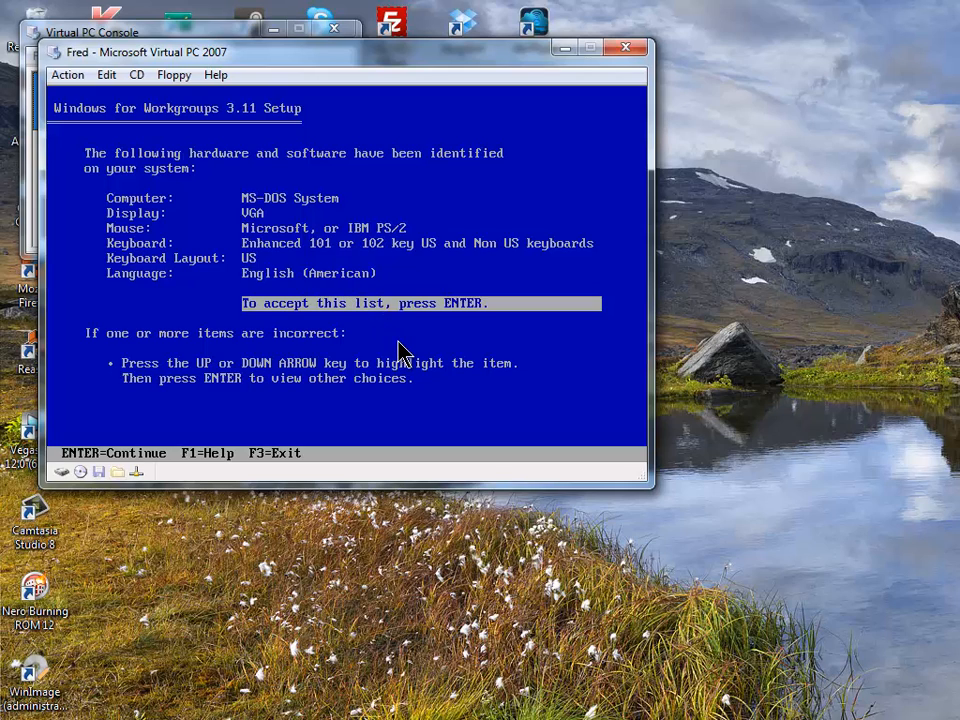
{"action": "key", "text": "Up"}
{"action": "key", "text": "Up"}
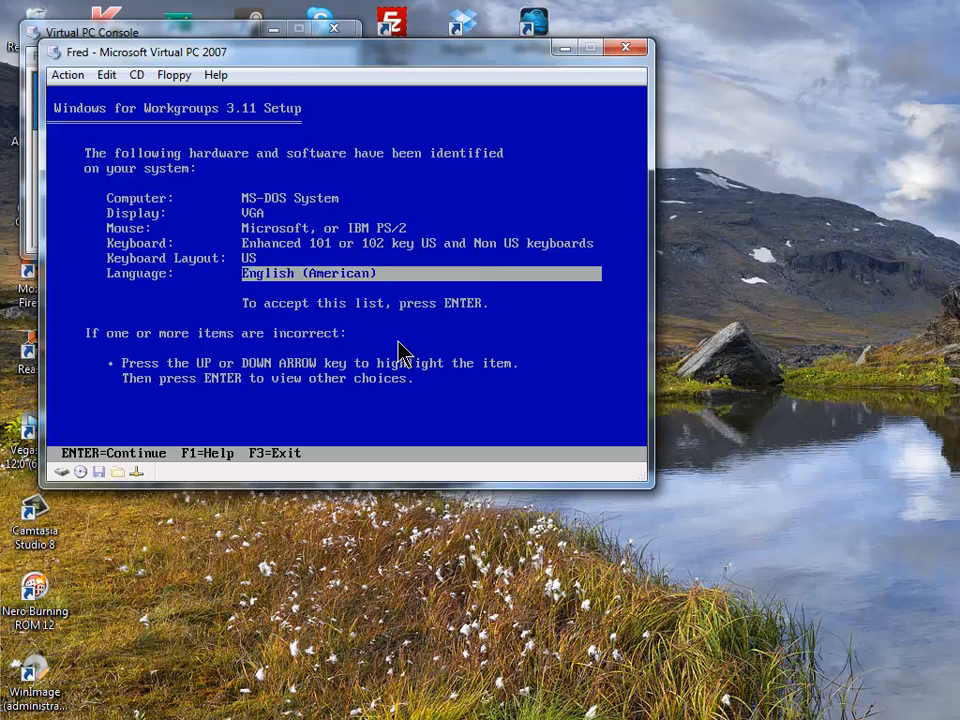
{"action": "key", "text": "Up"}
{"action": "key", "text": "Up"}
{"action": "key", "text": "Up"}
{"action": "key", "text": "Up"}
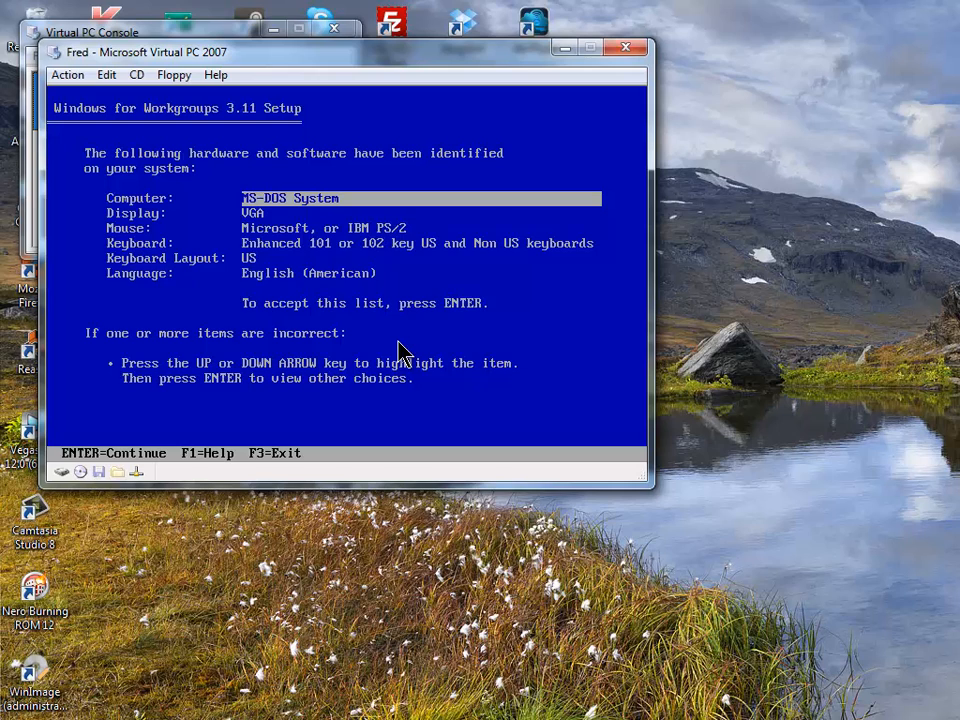
- Browse the computer type alternatives and keep MS-DOS System
{"action": "key", "text": "Return"}
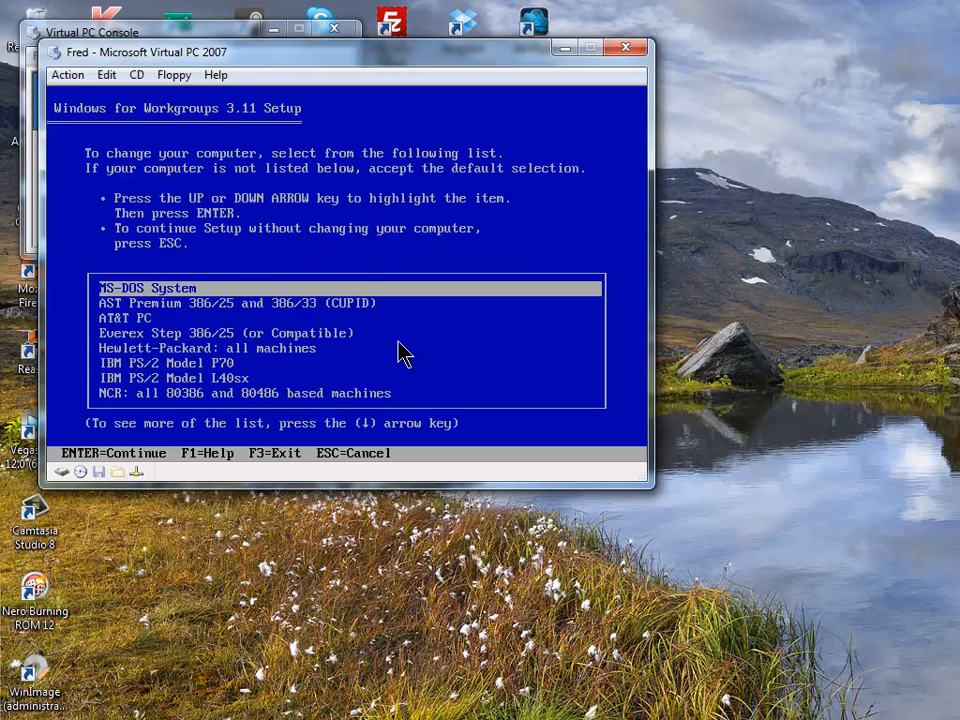
{"action": "key", "text": "Down"}
{"action": "key", "text": "Down"}
{"action": "key", "text": "Down"}
{"action": "key", "text": "Down"}
{"action": "key", "text": "Down"}
{"action": "key", "text": "Down"}
{"action": "key", "text": "Down"}
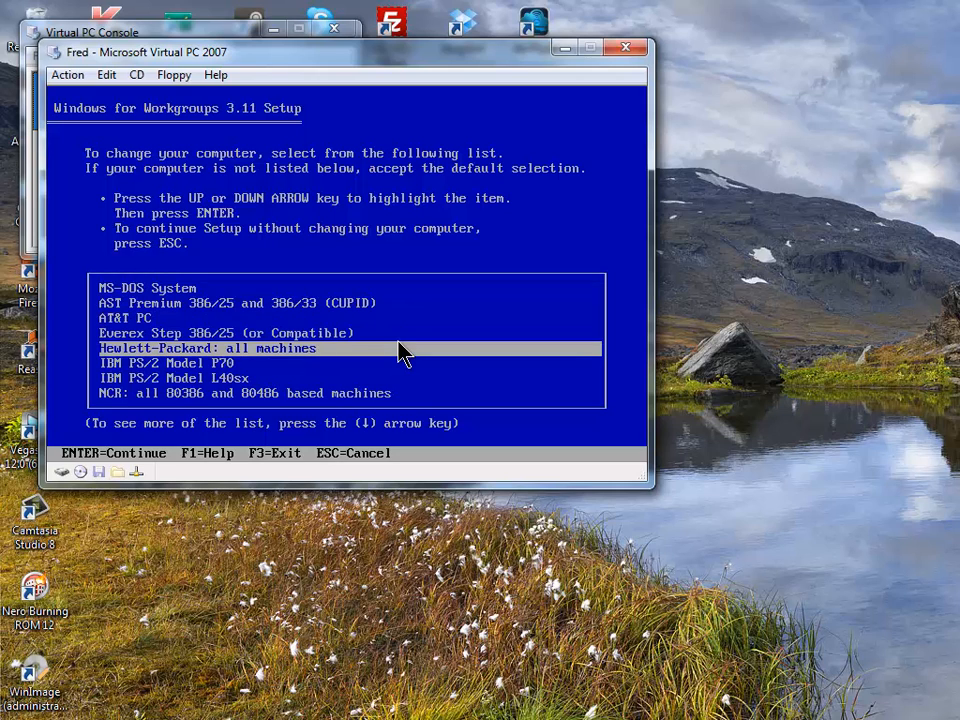
{"action": "key", "text": "Down"}
{"action": "key", "text": "Down"}
{"action": "key", "text": "Down"}
{"action": "key", "text": "Down"}
{"action": "key", "text": "Down"}
{"action": "key", "text": "Down"}
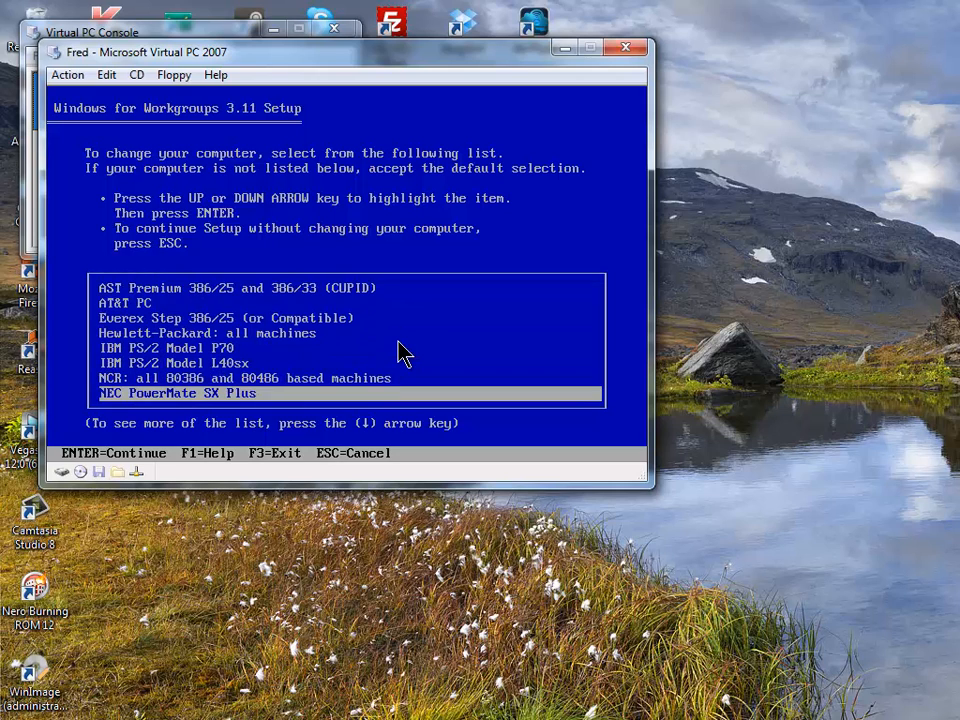
{"action": "key", "text": "Down"}
{"action": "key", "text": "Down"}
{"action": "key", "text": "Down"}
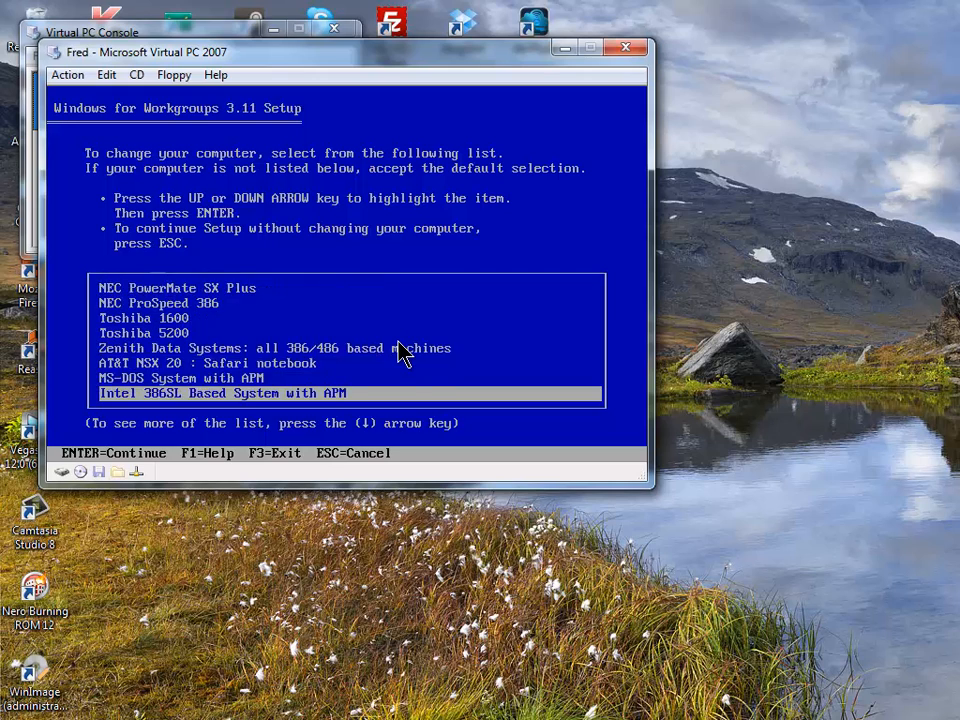
{"action": "key", "text": "Up"}
{"action": "key", "text": "Up"}
{"action": "key", "text": "Up"}
{"action": "key", "text": "Up"}
{"action": "key", "text": "Up"}
{"action": "key", "text": "Up"}
{"action": "key", "text": "Up"}
{"action": "key", "text": "Up"}
{"action": "key", "text": "Up"}
{"action": "key", "text": "Up"}
{"action": "key", "text": "Up"}
{"action": "key", "text": "Up"}
{"action": "key", "text": "Up"}
{"action": "key", "text": "Up"}
{"action": "key", "text": "Up"}
{"action": "key", "text": "Up"}
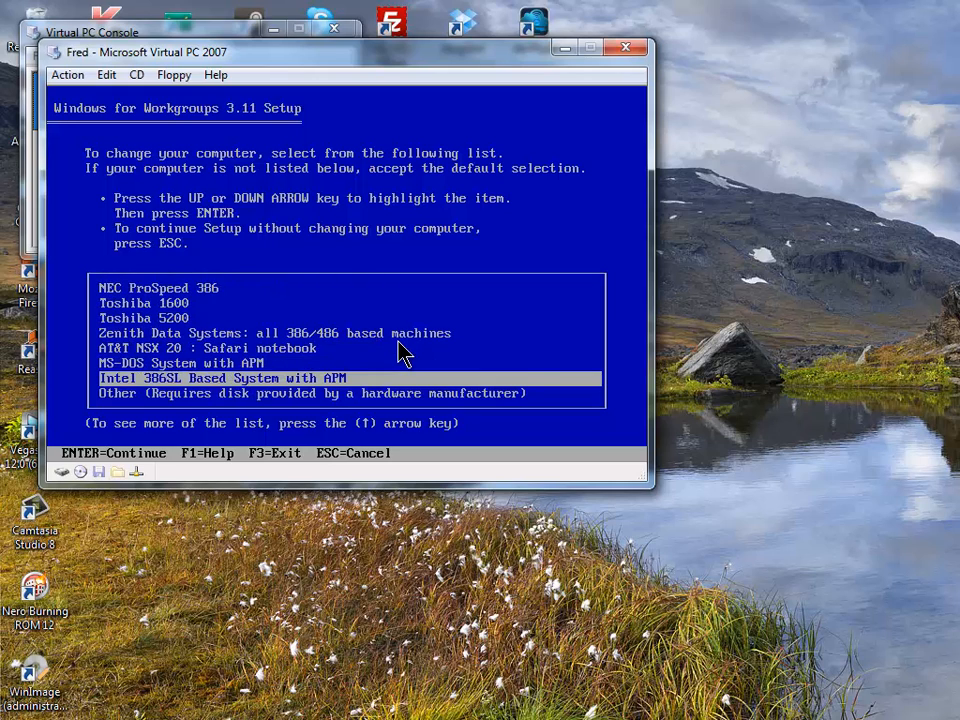
{"action": "key", "text": "Down"}
{"action": "key", "text": "Up"}
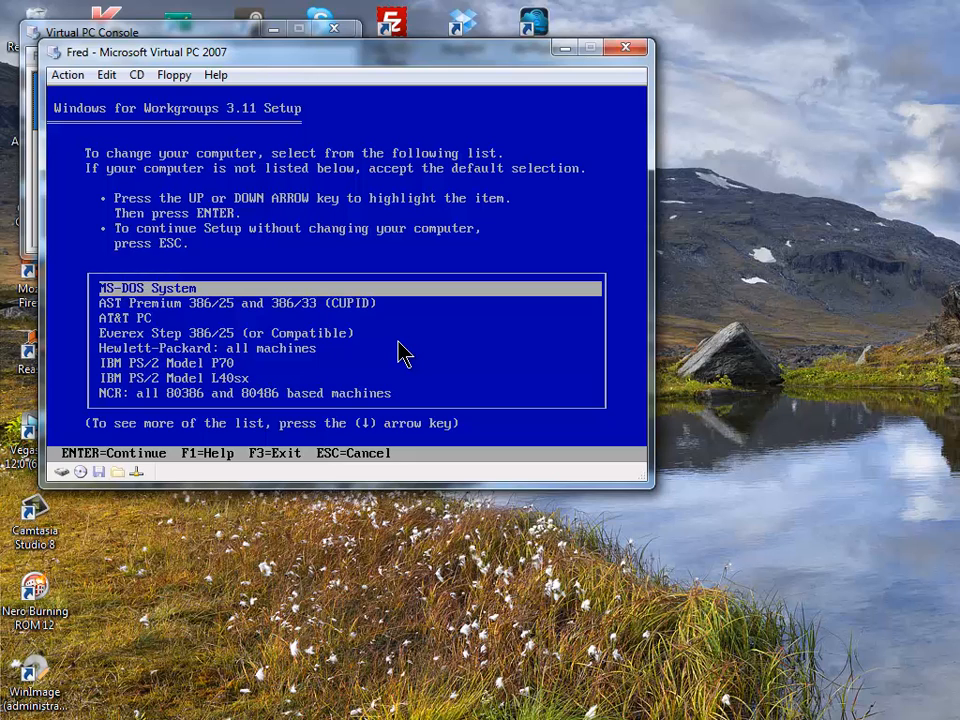
{"action": "key", "text": "Return"}
- Move through the hardware summary past Mouse down to the Keyboard entry
{"action": "key", "text": "Up"}
{"action": "key", "text": "Up"}
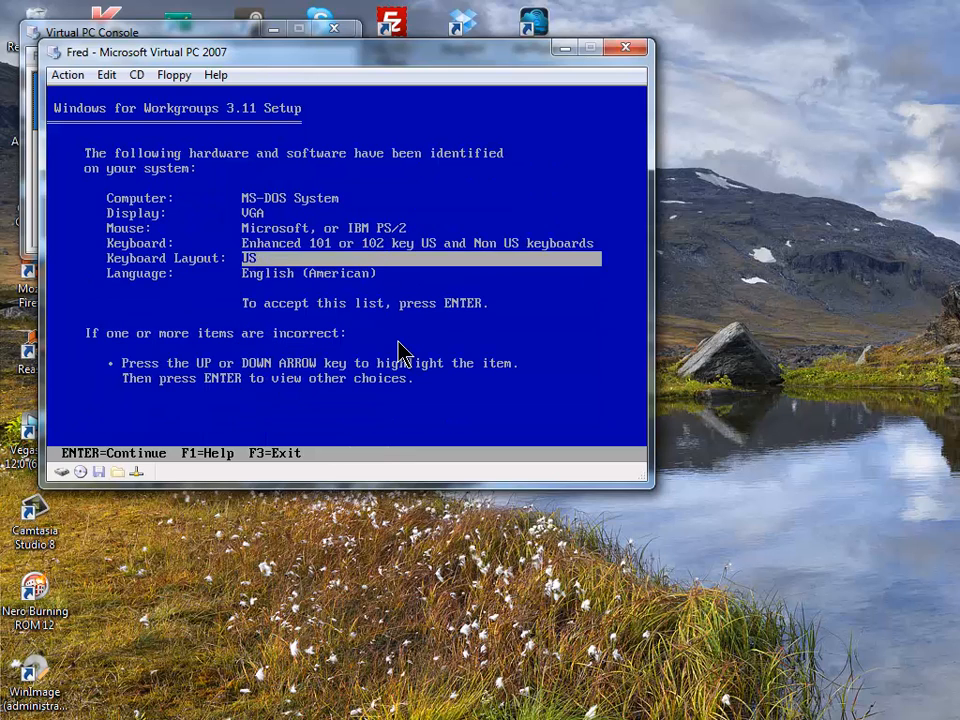
{"action": "key", "text": "Up"}
{"action": "key", "text": "Up"}
{"action": "key", "text": "Up"}
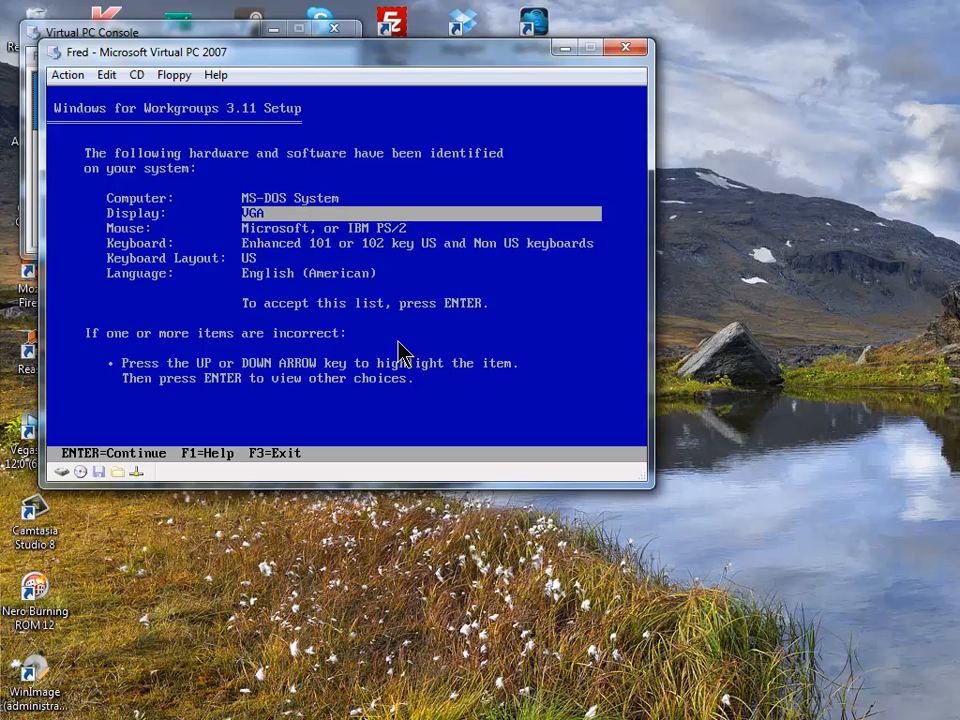
{"action": "key", "text": "Down"}
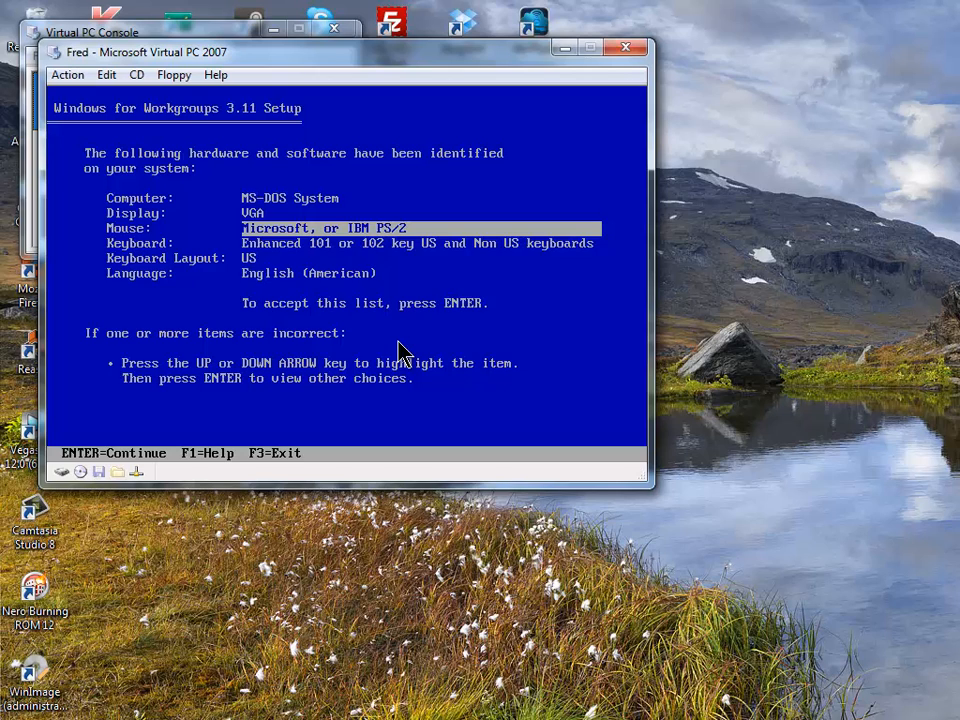
{"action": "key", "text": "Down"}
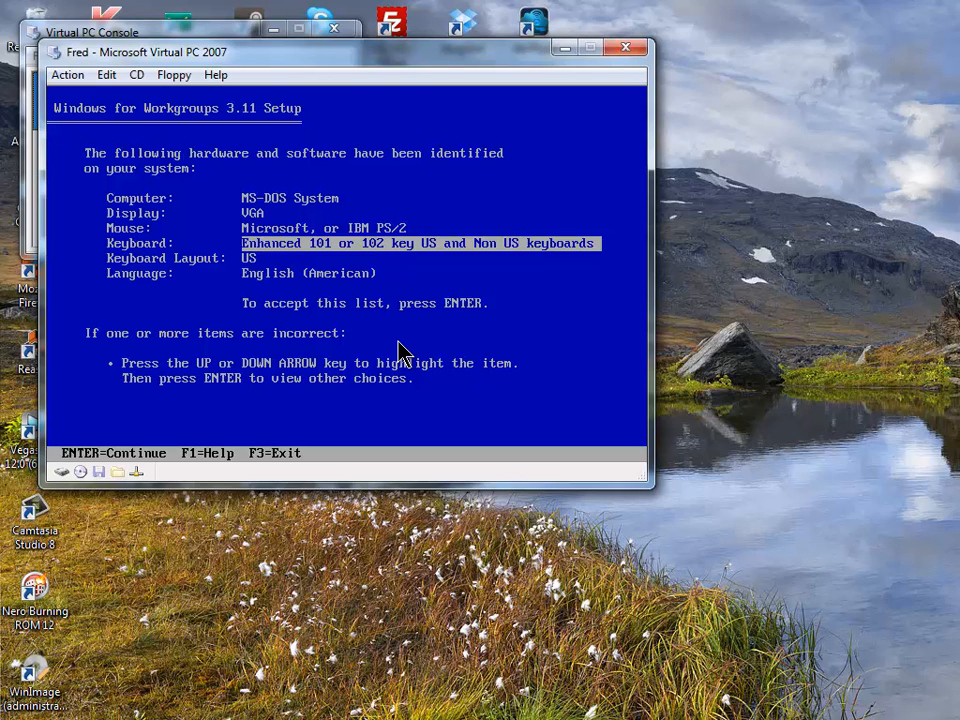
- Browse the keyboard types and keep the Enhanced 101 or 102 key keyboard
{"action": "key", "text": "Return"}
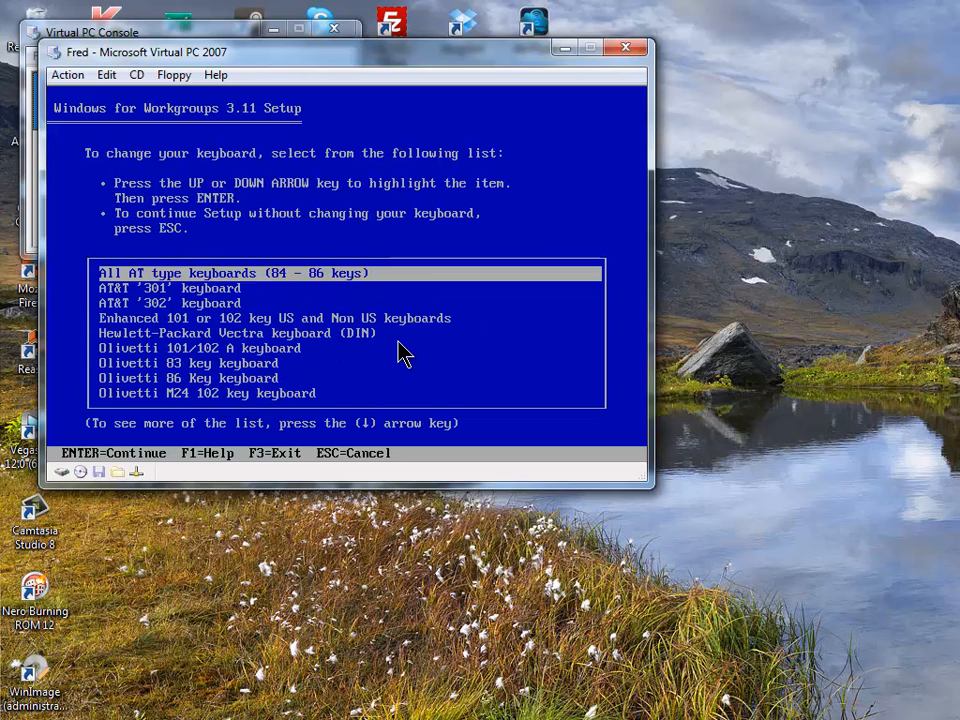
{"action": "key", "text": "Down"}
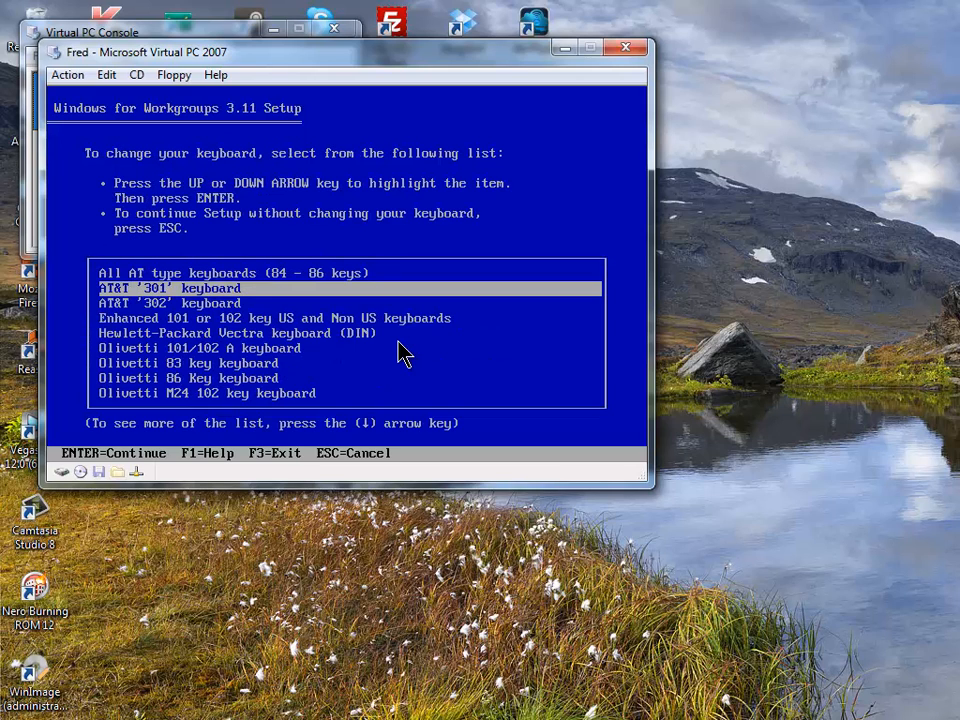
{"action": "key", "text": "Down"}
{"action": "key", "text": "Down"}
{"action": "key", "text": "Down"}
{"action": "key", "text": "Down"}
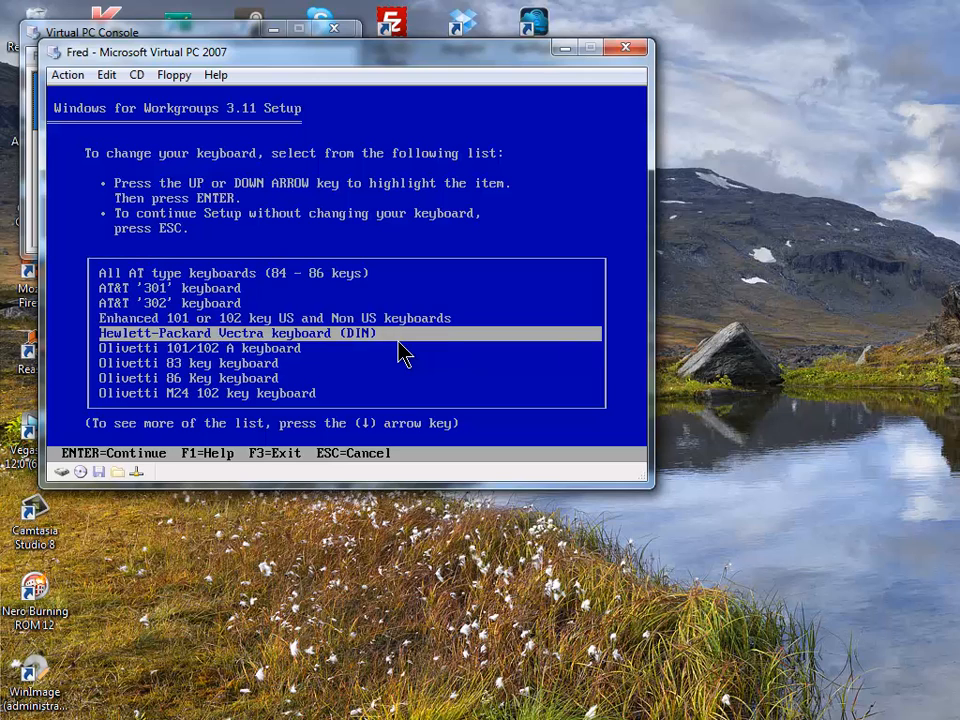
{"action": "key", "text": "Up"}
{"action": "key", "text": "Up"}
{"action": "key", "text": "Up"}
{"action": "key", "text": "Up"}
{"action": "key", "text": "Down"}
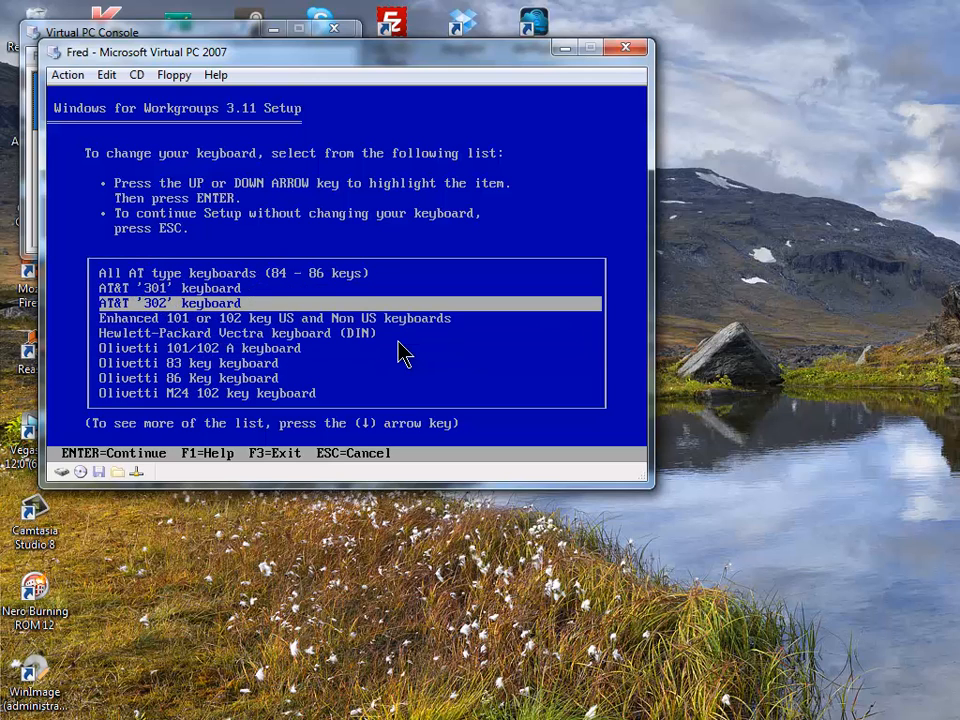
{"action": "key", "text": "Down"}
{"action": "key", "text": "Down"}
{"action": "key", "text": "Down"}
{"action": "key", "text": "Down"}
{"action": "key", "text": "Down"}
{"action": "key", "text": "Down"}
{"action": "key", "text": "Down"}
{"action": "key", "text": "Down"}
{"action": "key", "text": "Down"}
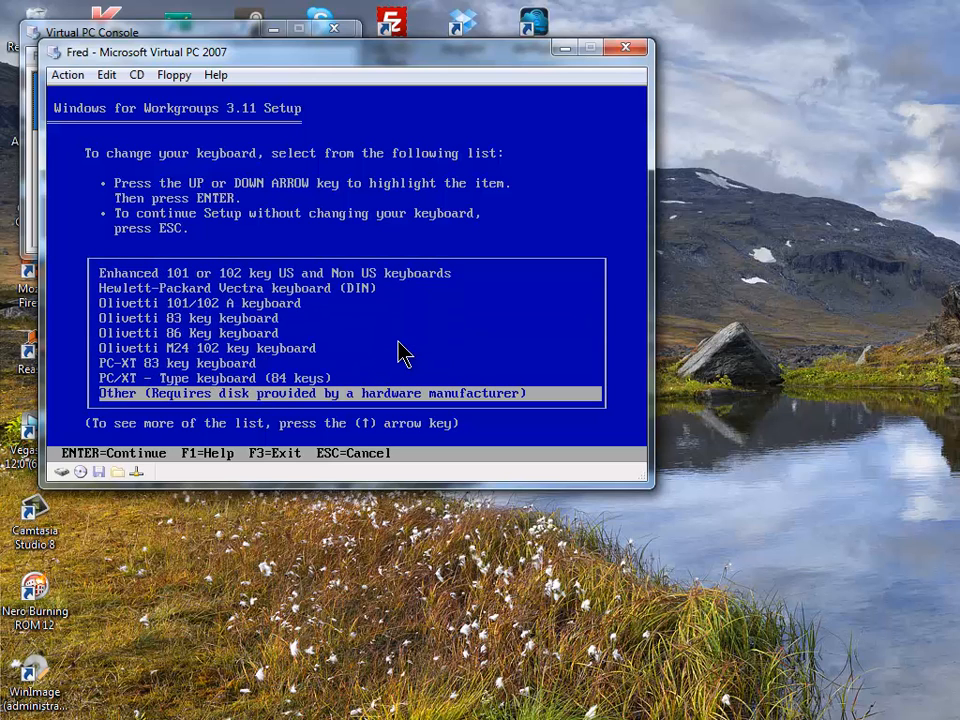
{"action": "key", "text": "Up"}
{"action": "key", "text": "Up"}
{"action": "key", "text": "Up"}
{"action": "key", "text": "Up"}
{"action": "key", "text": "Up"}
{"action": "key", "text": "Up"}
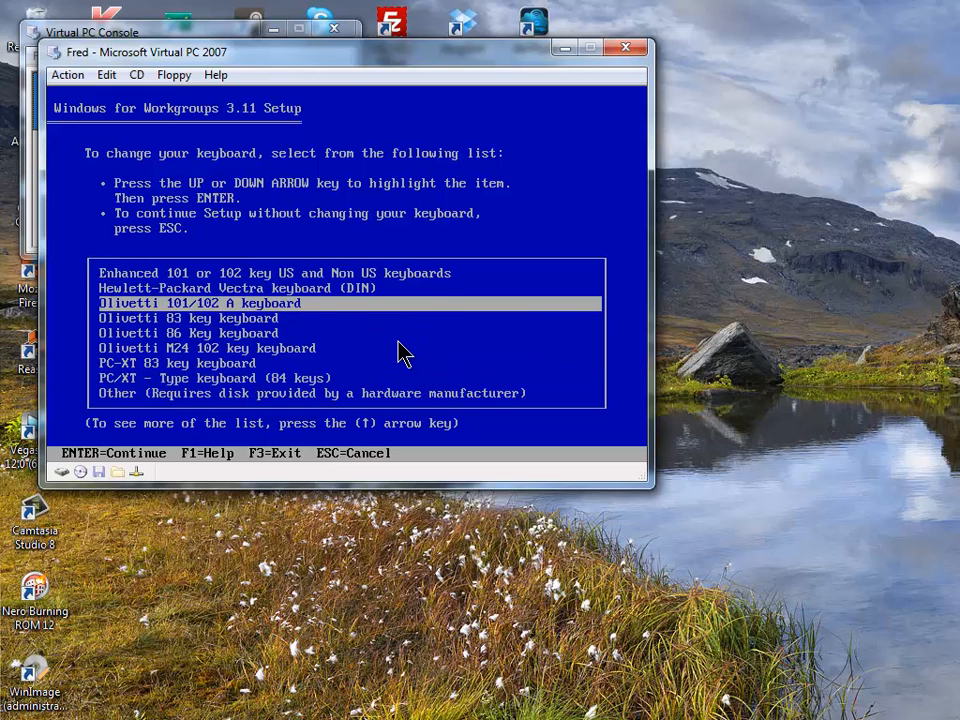
{"action": "key", "text": "Up"}
{"action": "key", "text": "Up"}
{"action": "key", "text": "Up"}
{"action": "key", "text": "Down"}
{"action": "key", "text": "Return"}
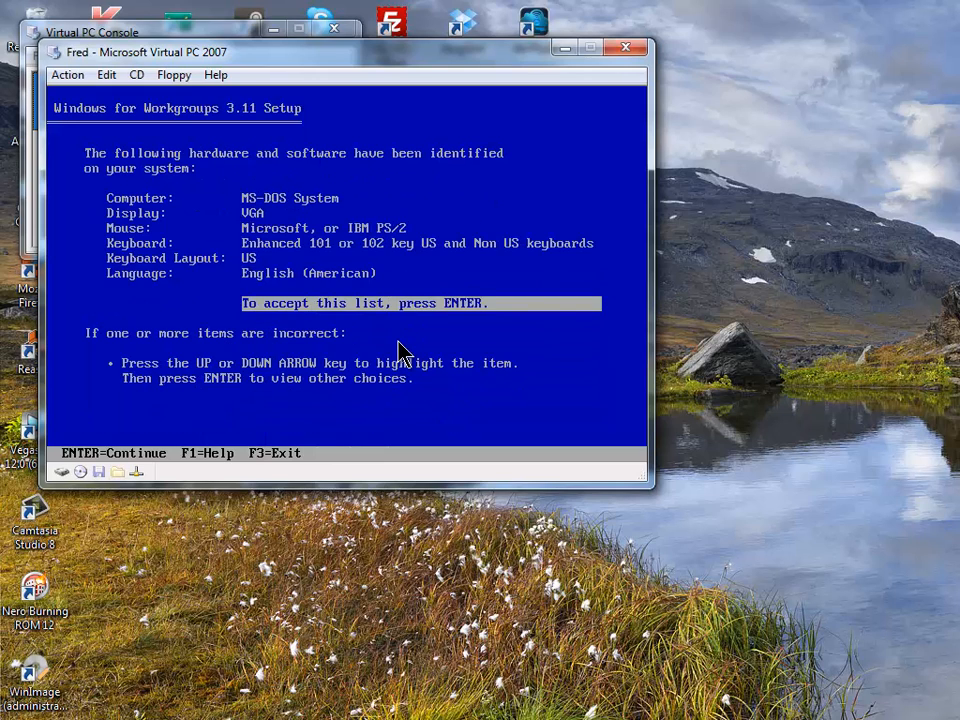
- Set the keyboard layout to British and the language to English (International)
{"action": "key", "text": "Up"}
{"action": "key", "text": "Up"}
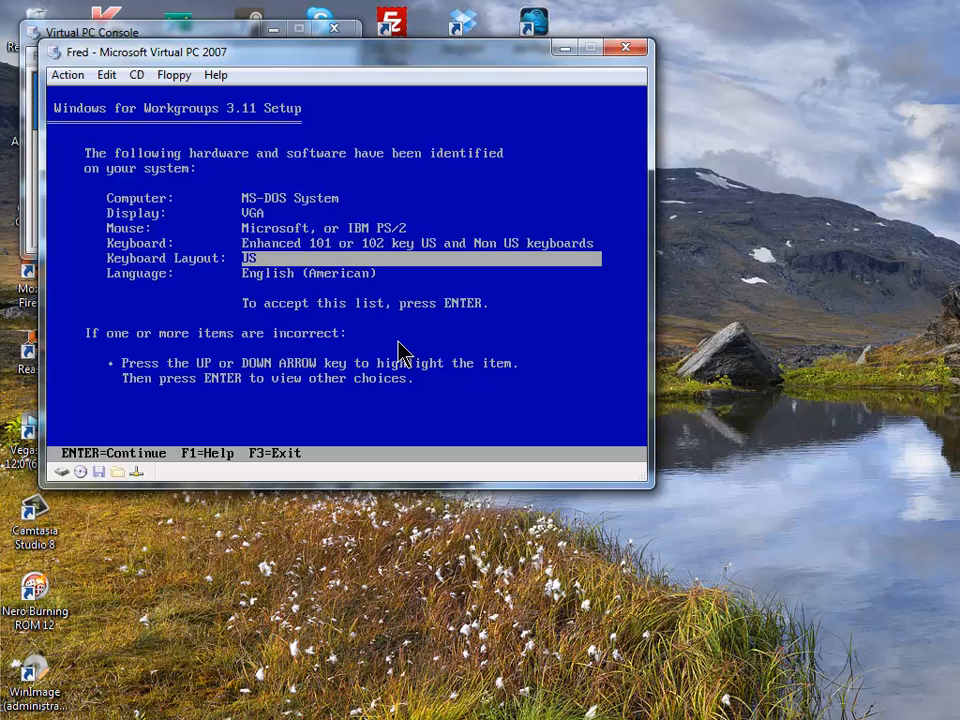
{"action": "key", "text": "Return"}
{"action": "key", "text": "Down"}
{"action": "key", "text": "Down"}
{"action": "key", "text": "Return"}
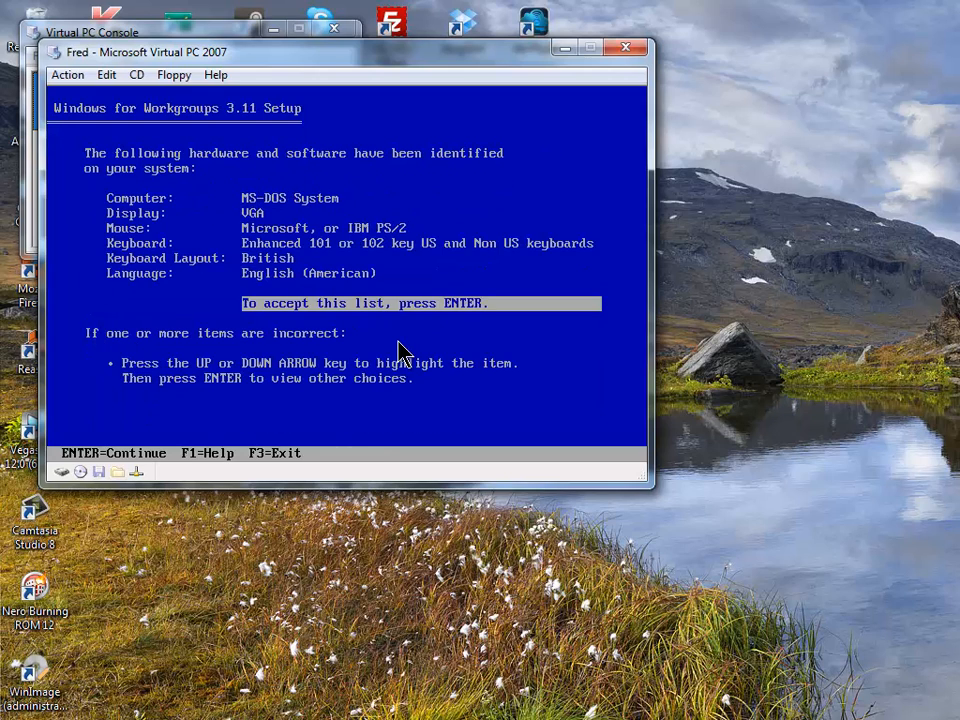
{"action": "key", "text": "Up"}
{"action": "key", "text": "Return"}
{"action": "key", "text": "Down"}
{"action": "key", "text": "Down"}
{"action": "key", "text": "Down"}
{"action": "key", "text": "Return"}
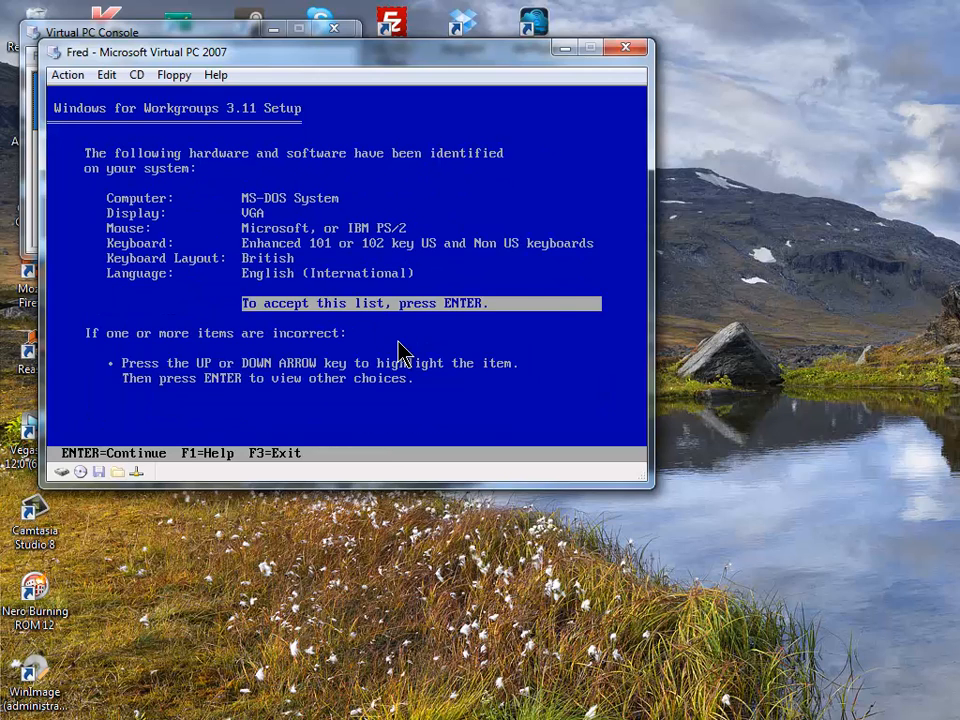
- Accept the hardware list to begin copying files
{"action": "key", "text": "Up"}
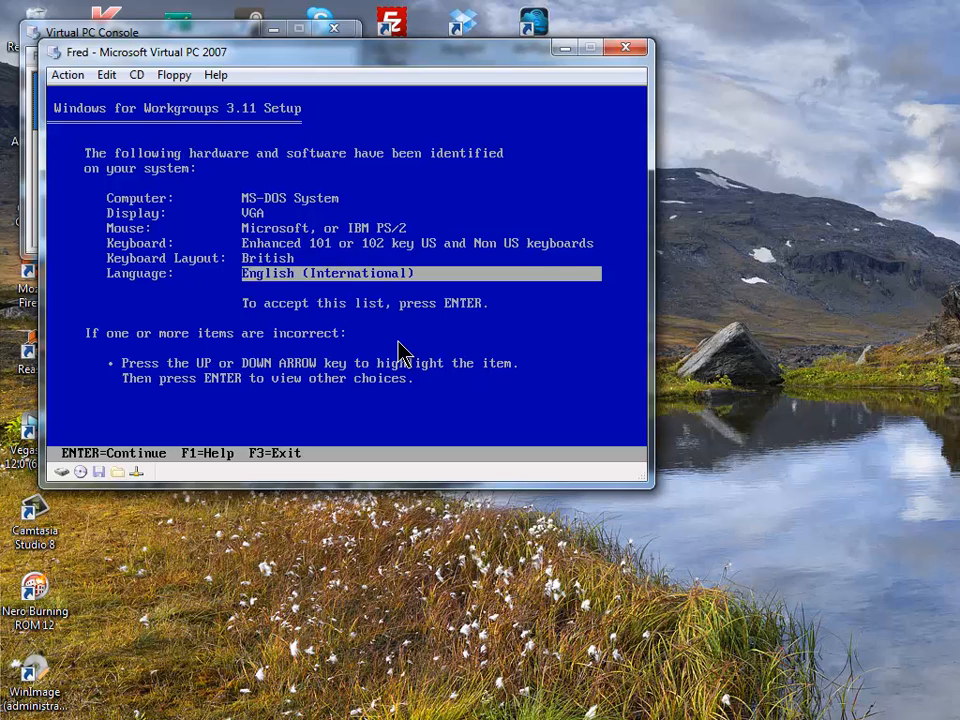
{"action": "key", "text": "Down"}
{"action": "key", "text": "Up"}
{"action": "key", "text": "Down"}
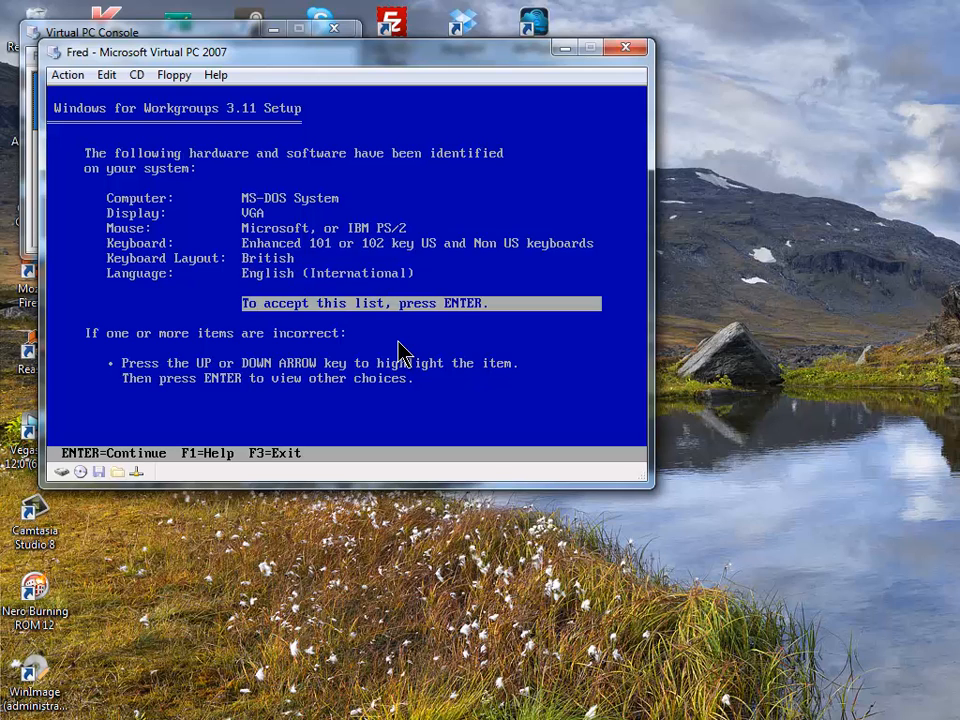
{"action": "key", "text": "Return"}
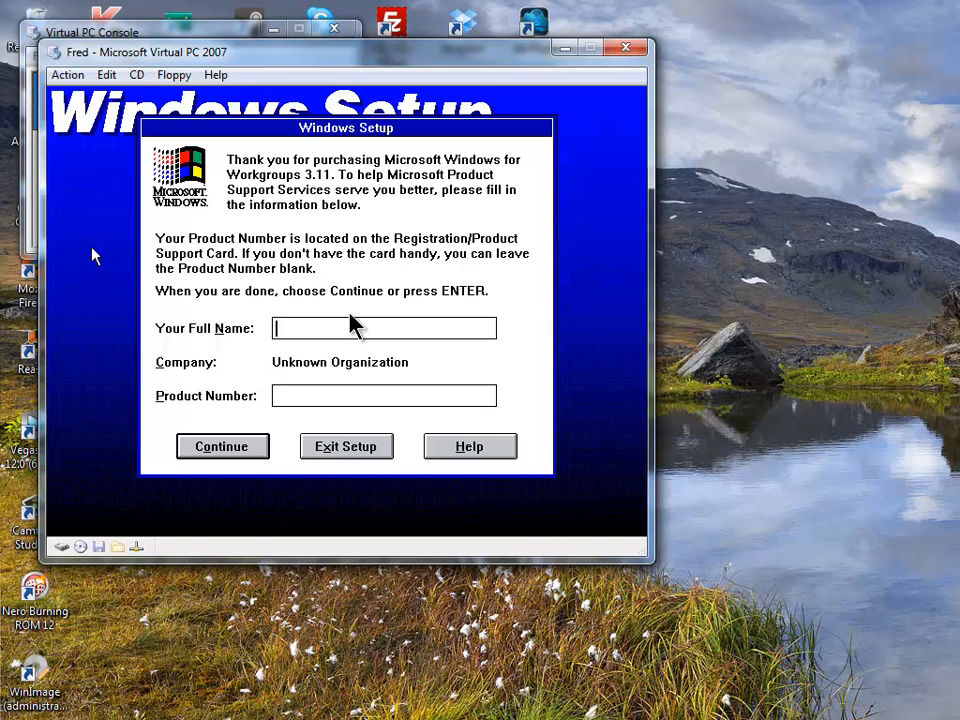
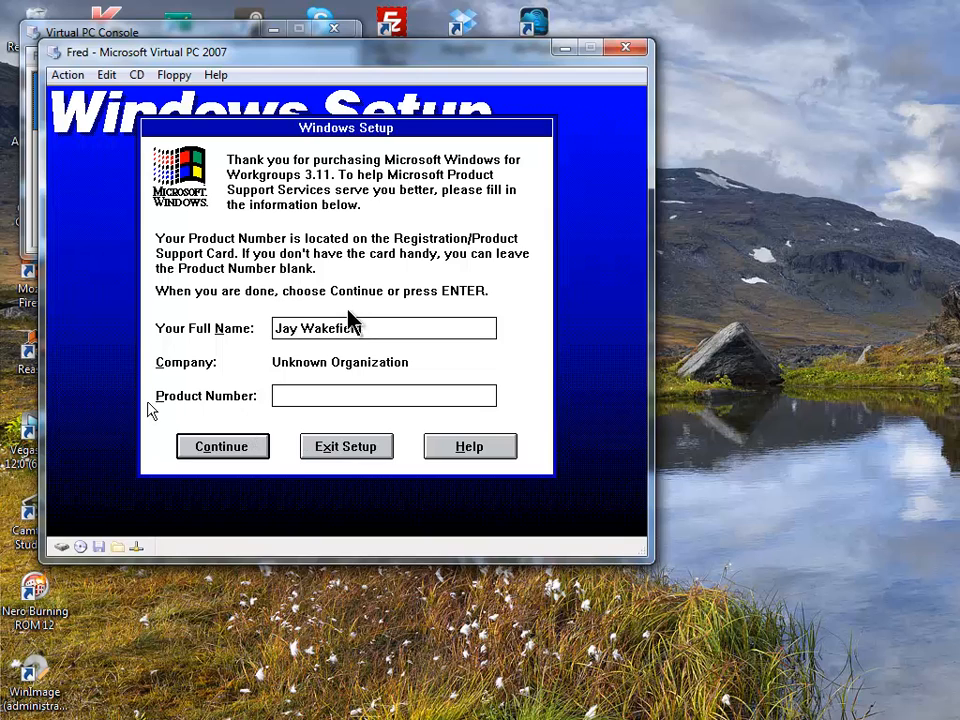
- Enter the user's full name for registration and confirm the registration details
{"action": "left_click", "coordinate": [240, 452]}
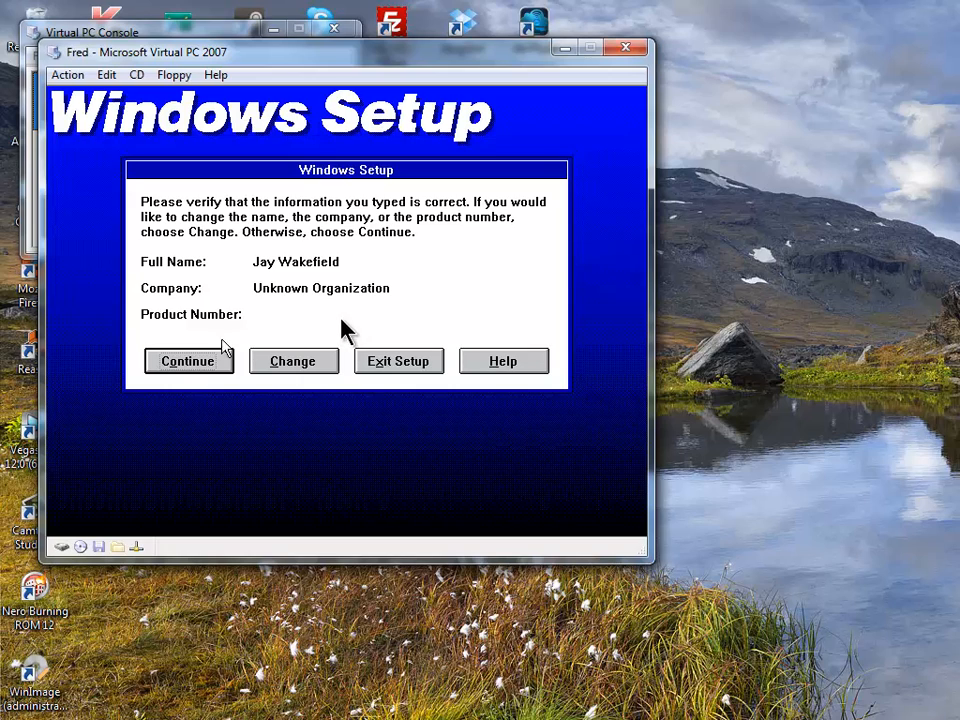
{"action": "left_click", "coordinate": [203, 370]}
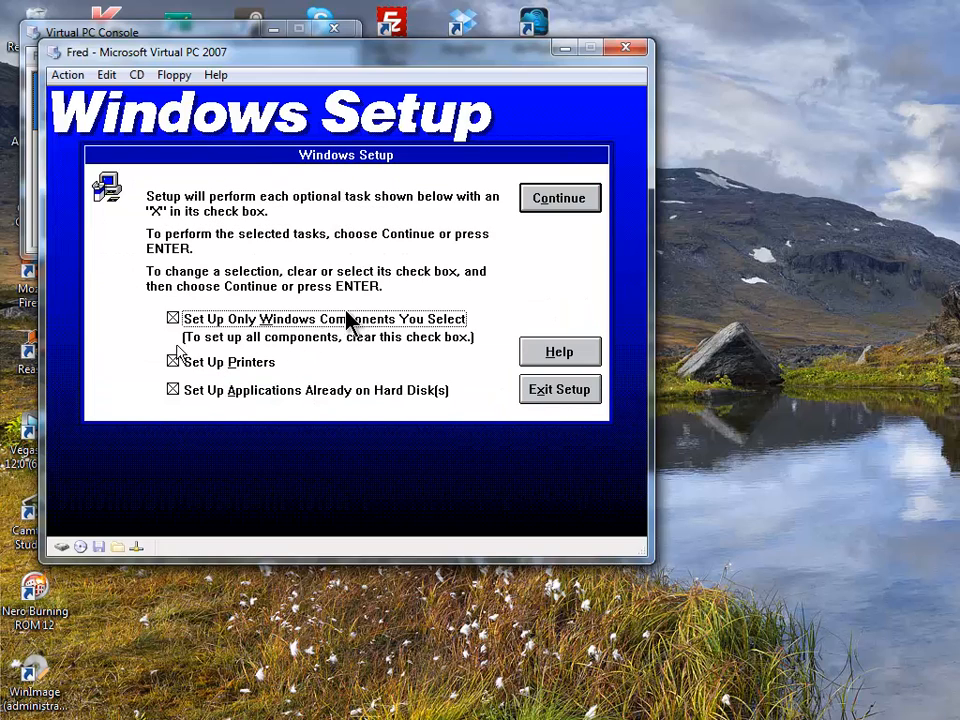
- Skip printer setup, keep choosing Windows components individually, and continue
{"action": "left_click", "coordinate": [291, 322]}
{"action": "left_click", "coordinate": [172, 362]}
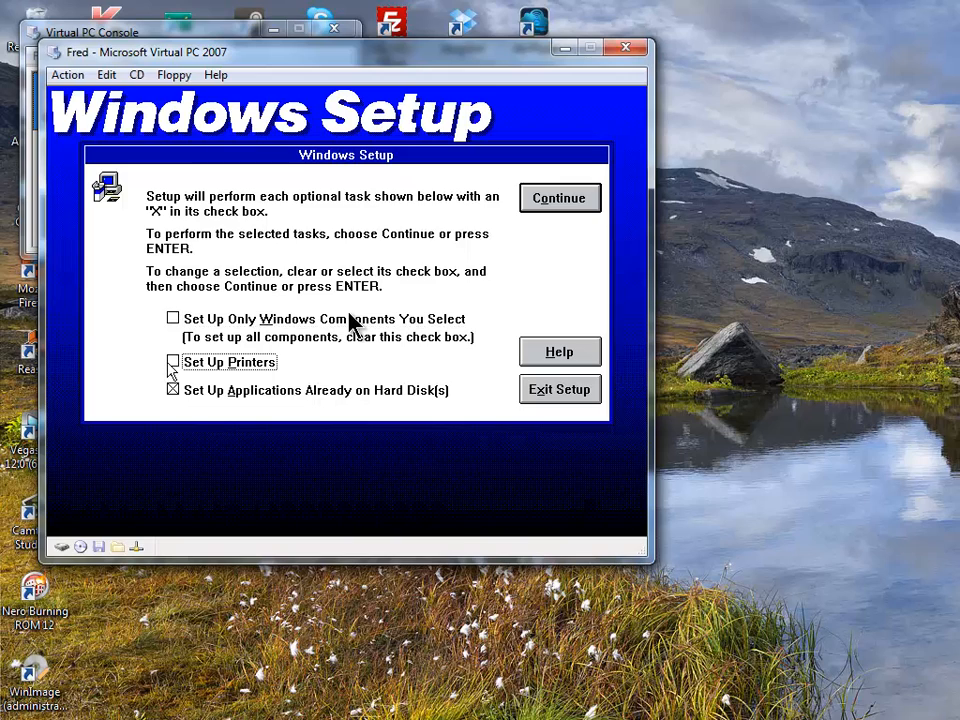
{"action": "left_click", "coordinate": [248, 316]}
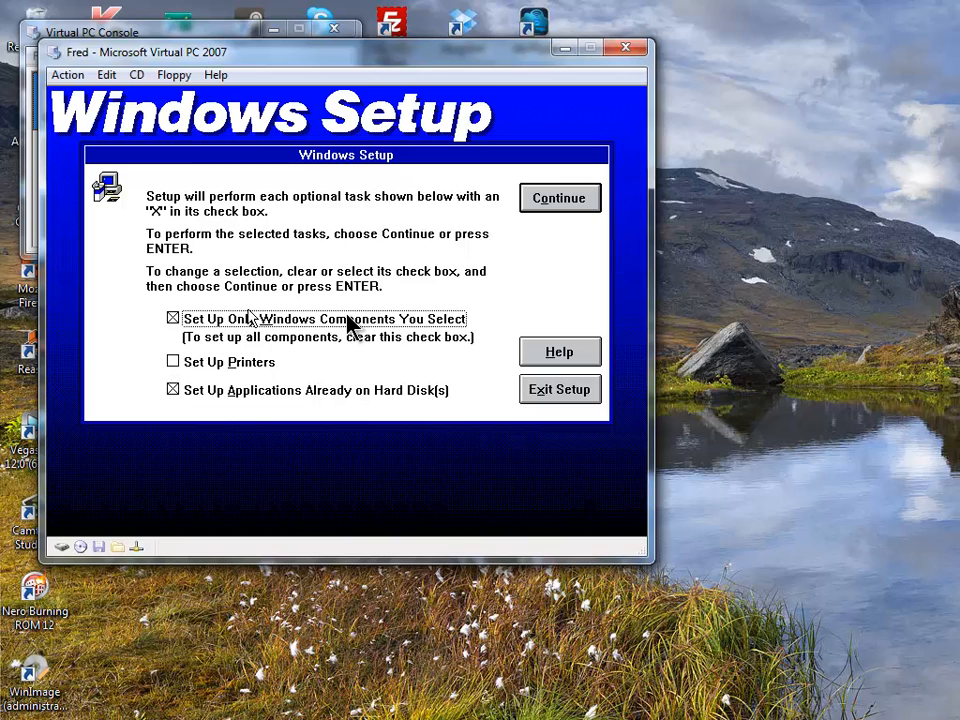
{"action": "left_click", "coordinate": [248, 320]}
{"action": "key", "text": "Return"}
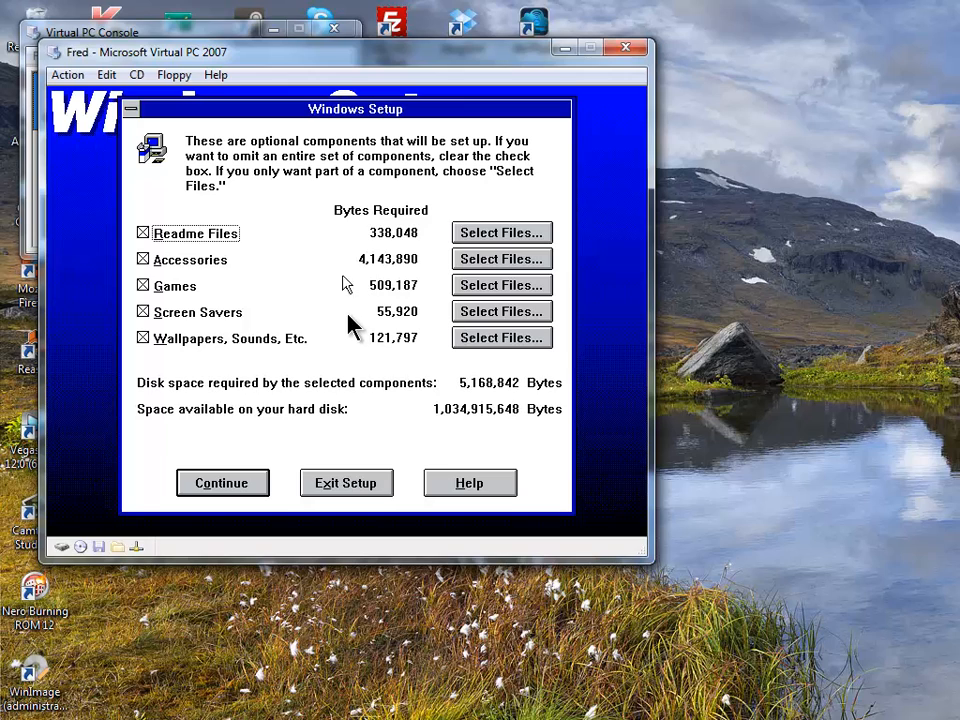
- Open the Readme Files choices and try selecting individual readme files
{"action": "left_click", "coordinate": [458, 232]}
{"action": "left_click", "coordinate": [510, 316]}
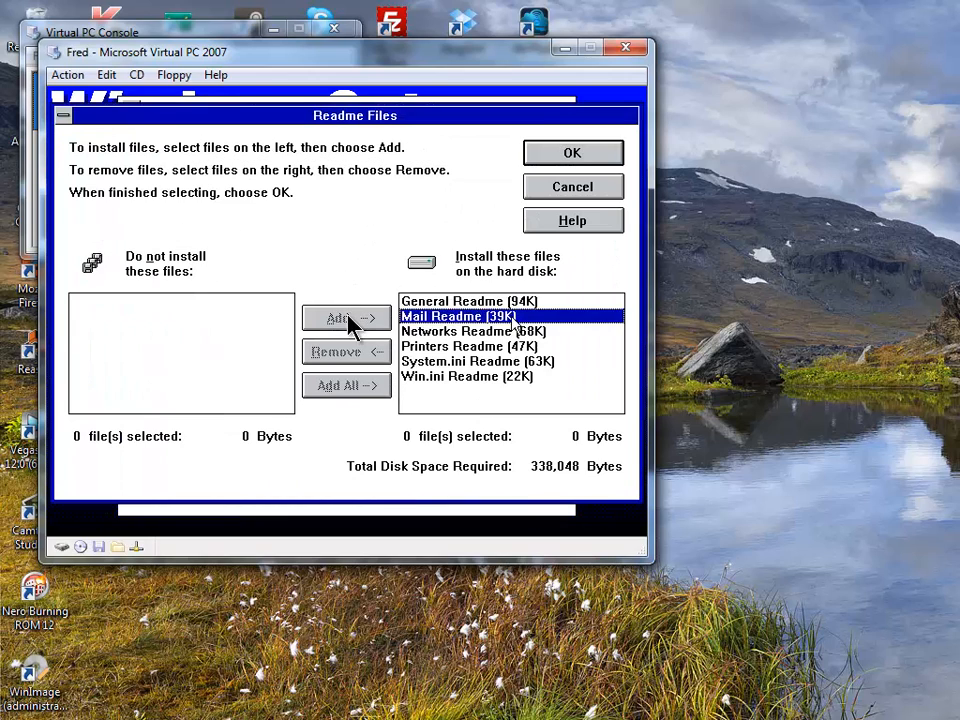
{"action": "left_click", "coordinate": [510, 376]}
{"action": "left_click", "coordinate": [510, 361]}
{"action": "left_click", "coordinate": [513, 331]}
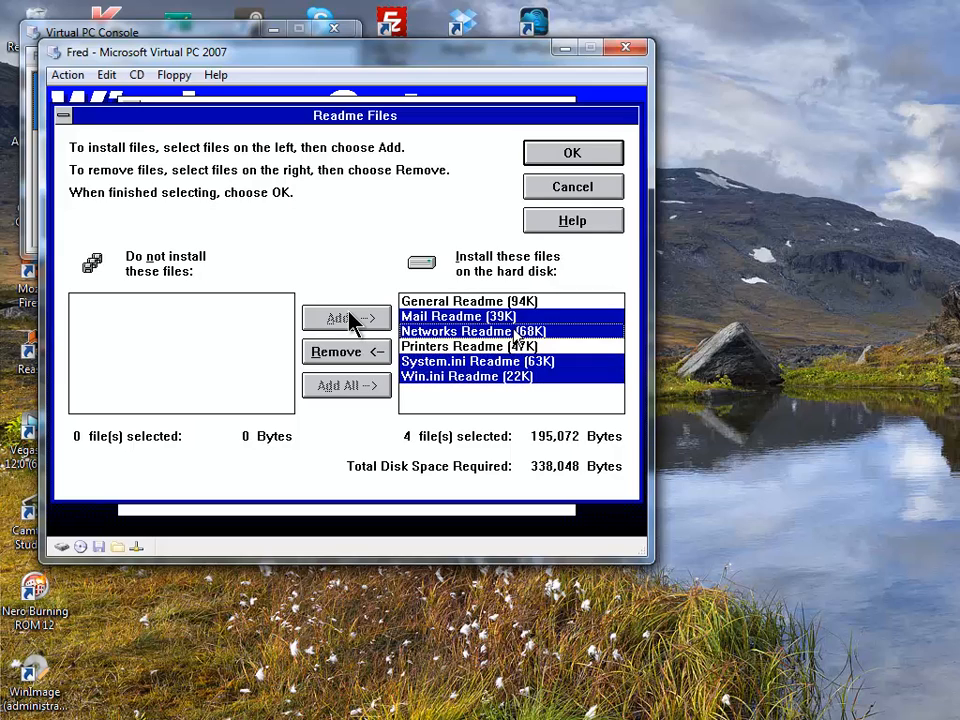
{"action": "left_click", "coordinate": [522, 319]}
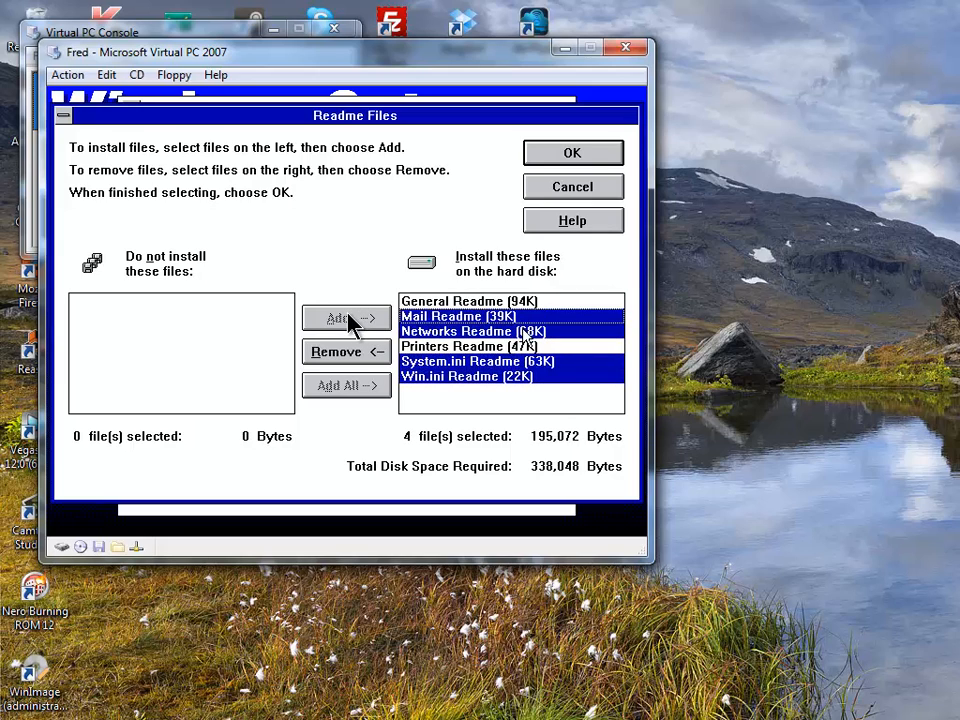
{"action": "left_click", "coordinate": [525, 333]}
{"action": "left_click", "coordinate": [525, 302]}
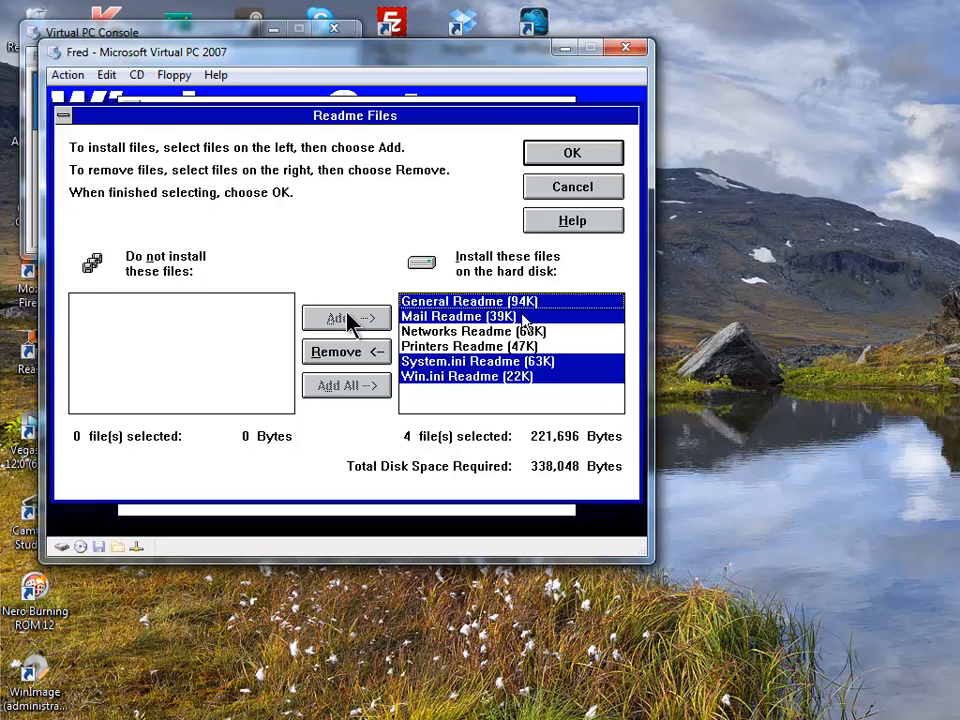
{"action": "left_click", "coordinate": [531, 346]}
{"action": "left_click", "coordinate": [526, 331]}
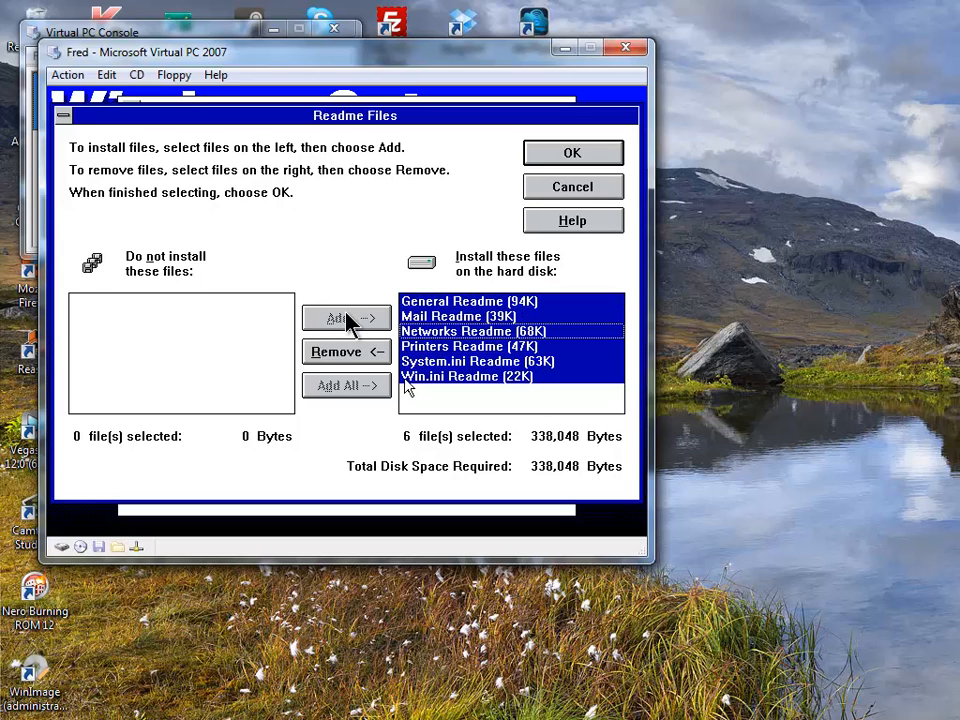
- Keep all six readme files for installation and start copying files
{"action": "left_click", "coordinate": [381, 359]}
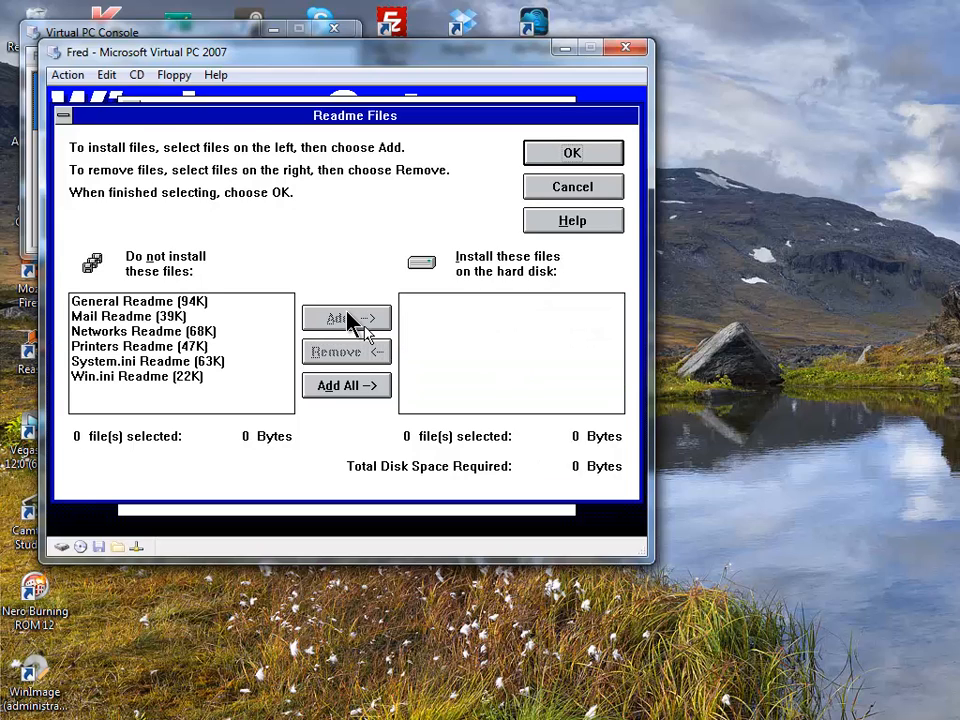
{"action": "left_click", "coordinate": [356, 387]}
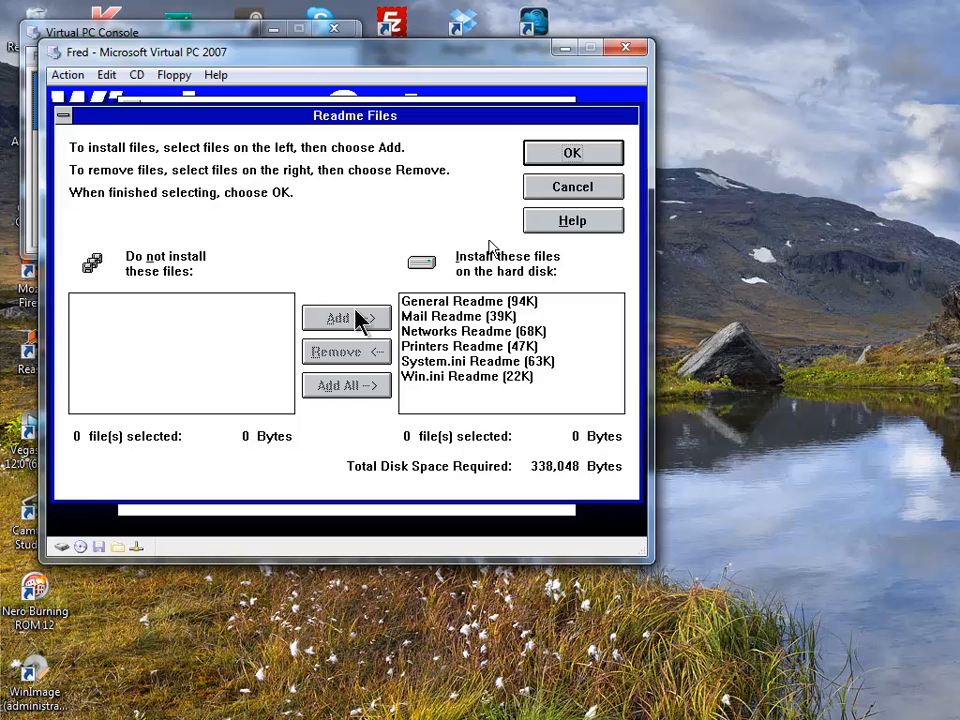
{"action": "left_click", "coordinate": [600, 188]}
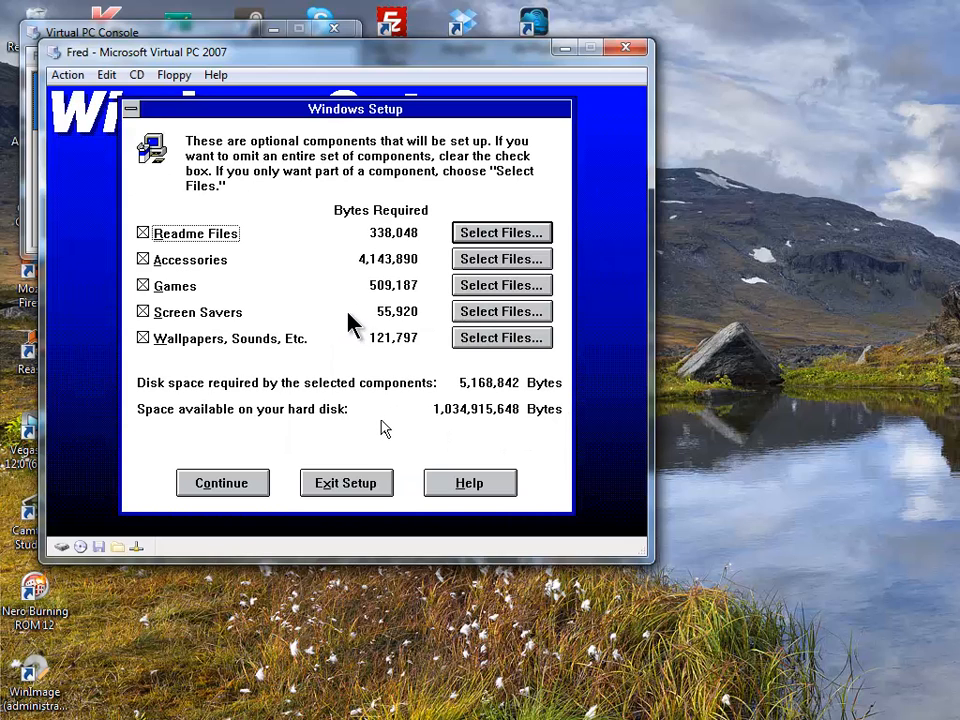
{"action": "left_click", "coordinate": [249, 494]}
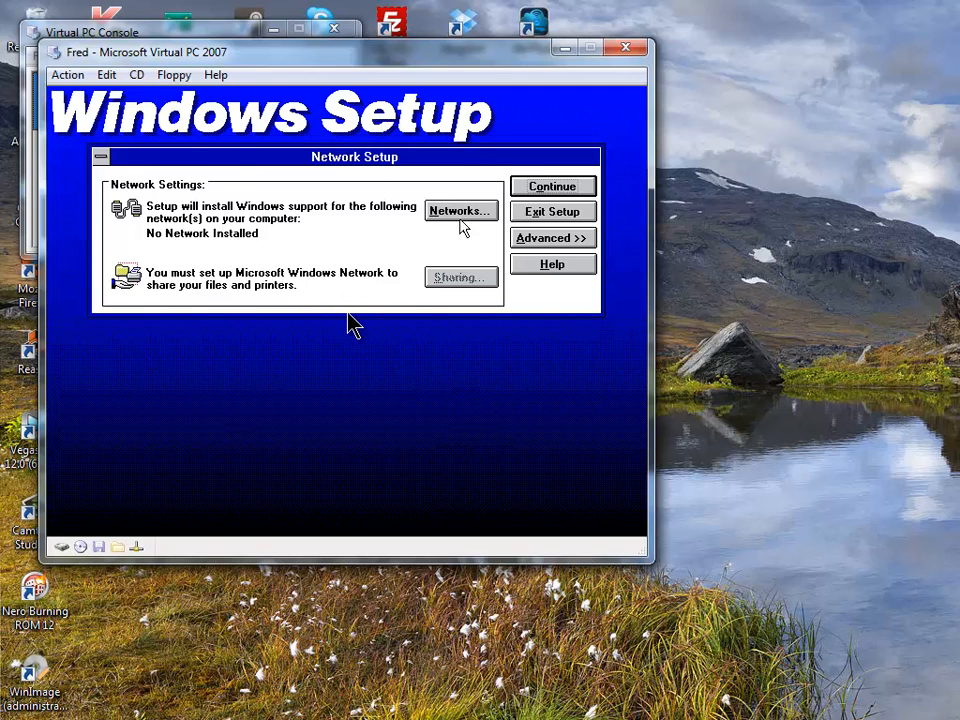
- Continue without a network and let Setup modify CONFIG.SYS and AUTOEXEC.BAT
{"action": "left_click", "coordinate": [551, 186]}
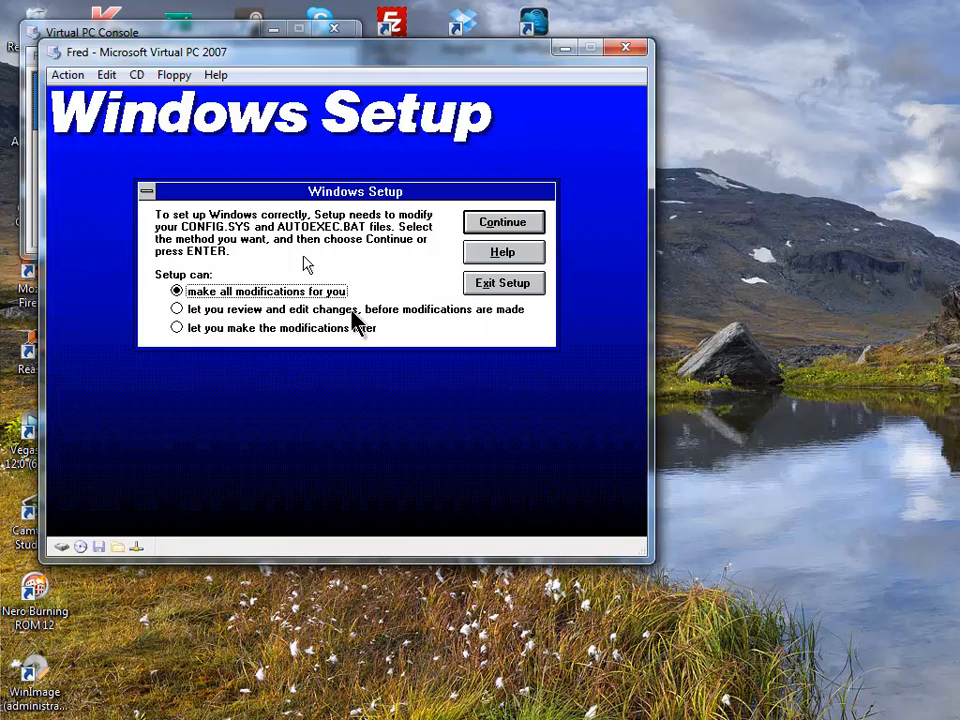
{"action": "left_click", "coordinate": [506, 229]}
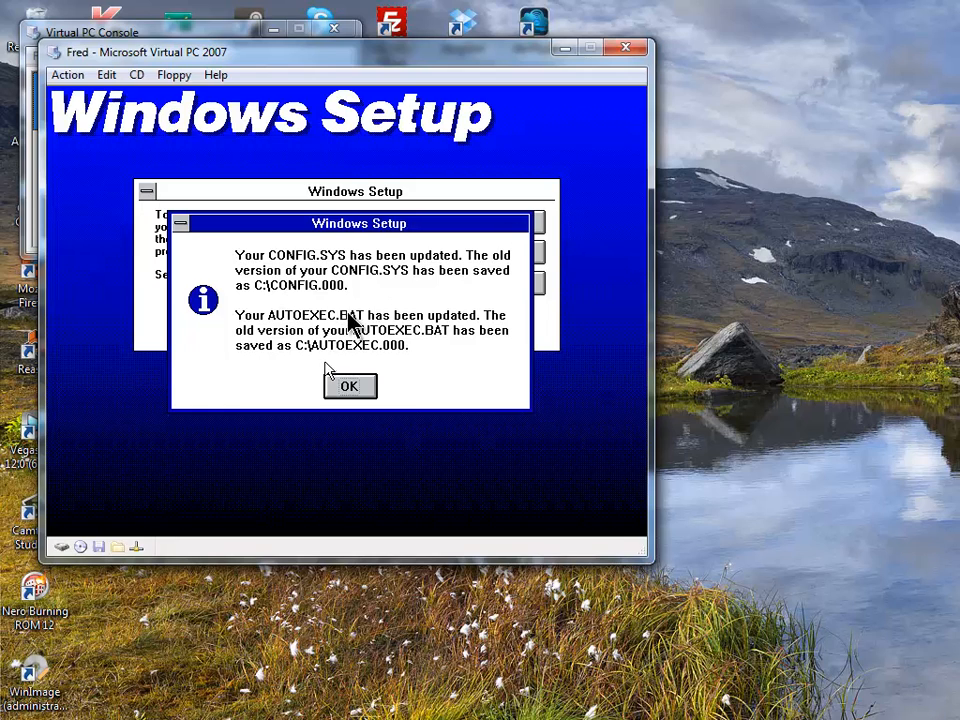
{"action": "left_click", "coordinate": [355, 386]}
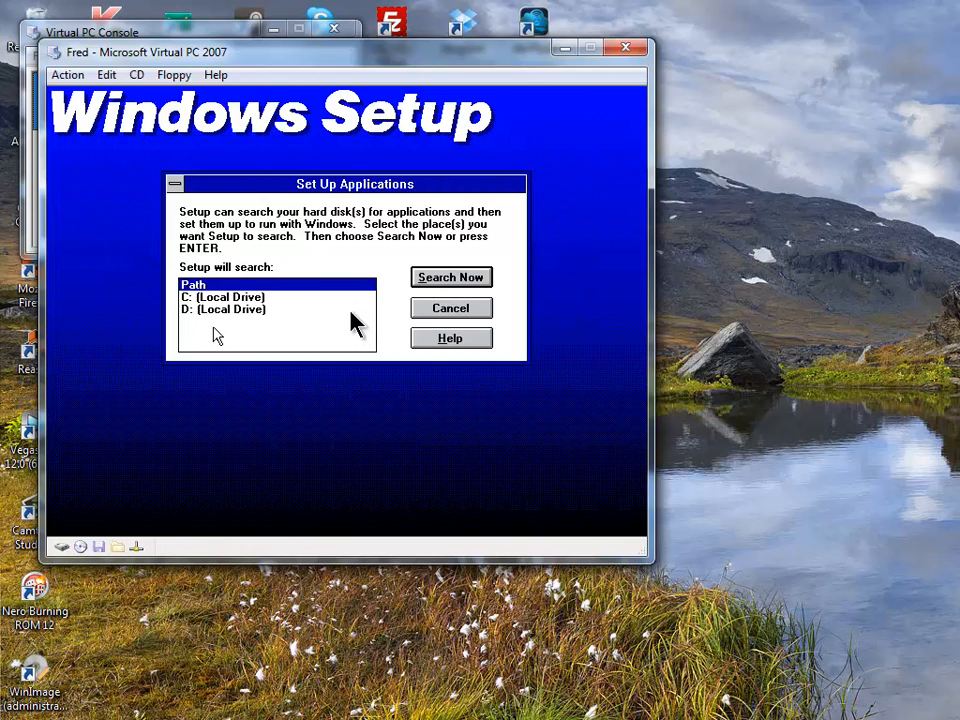
- Search only drive C: for applications, excluding Path
{"action": "left_click", "coordinate": [312, 290]}
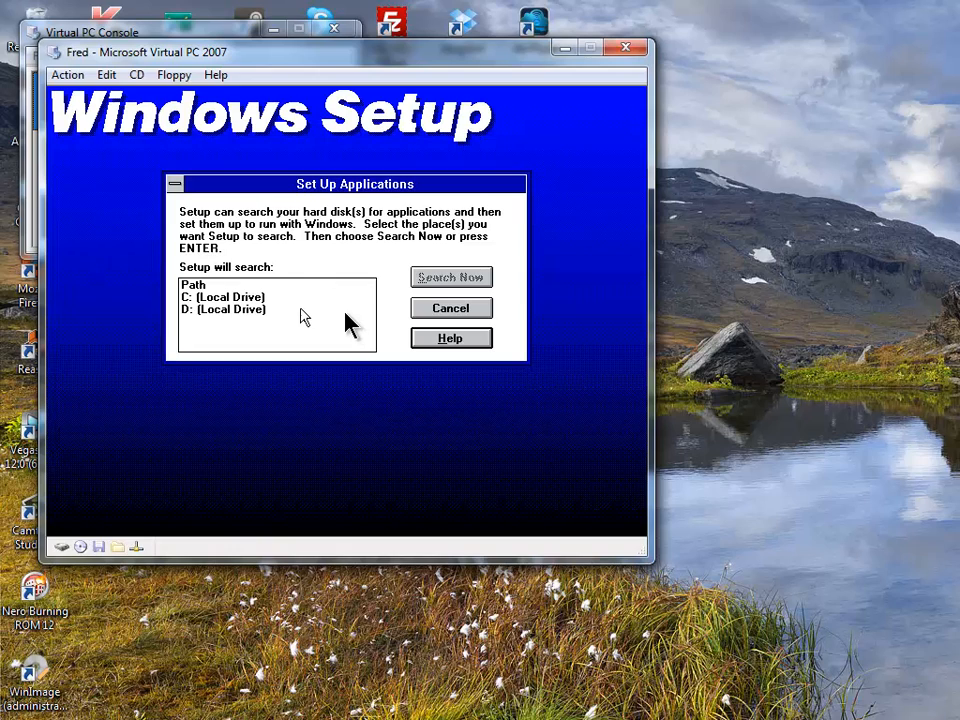
{"action": "left_click", "coordinate": [300, 298]}
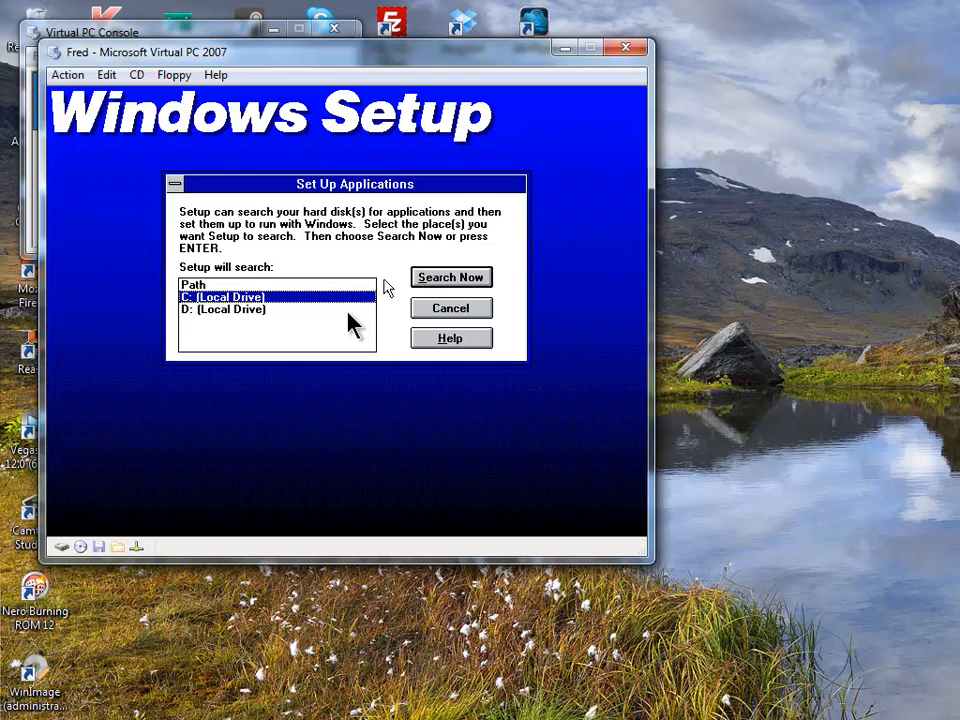
{"action": "left_click", "coordinate": [322, 284]}
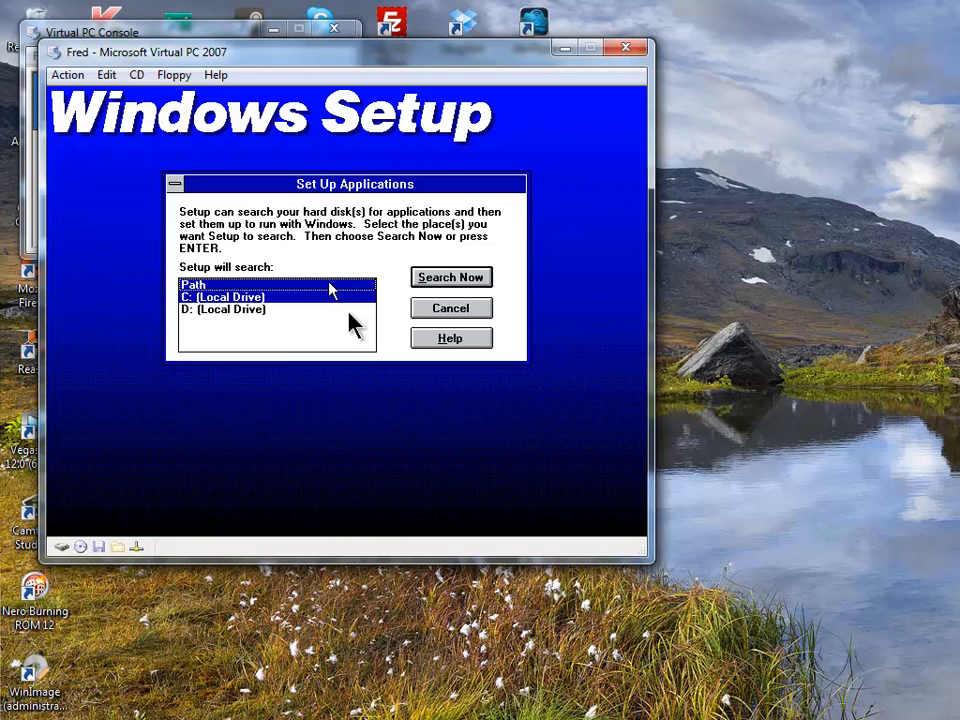
{"action": "left_click", "coordinate": [329, 285]}
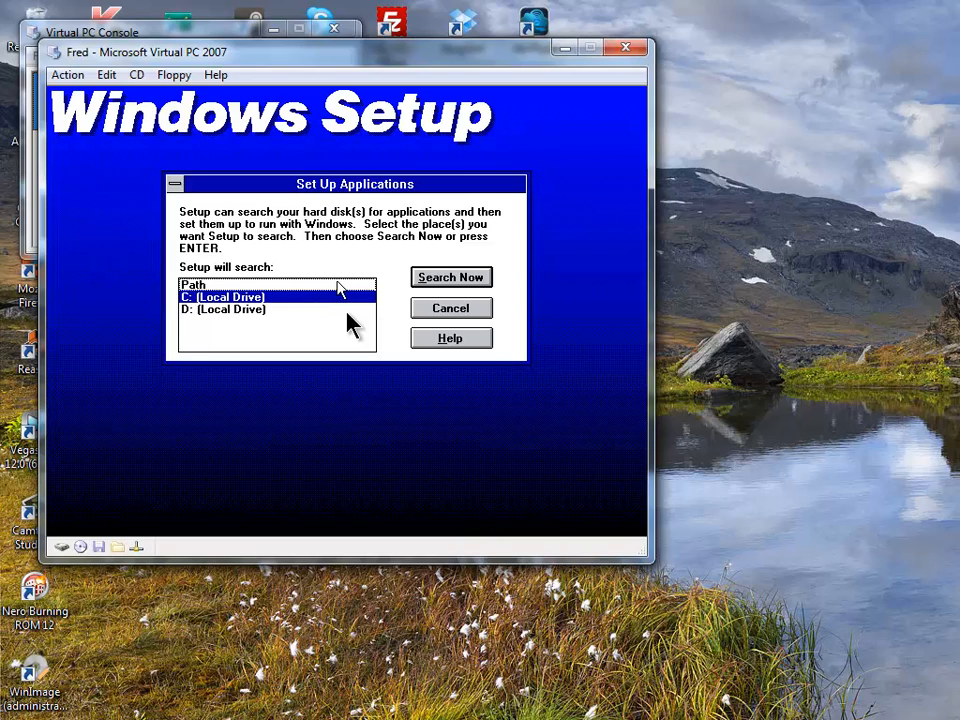
{"action": "left_click", "coordinate": [337, 288]}
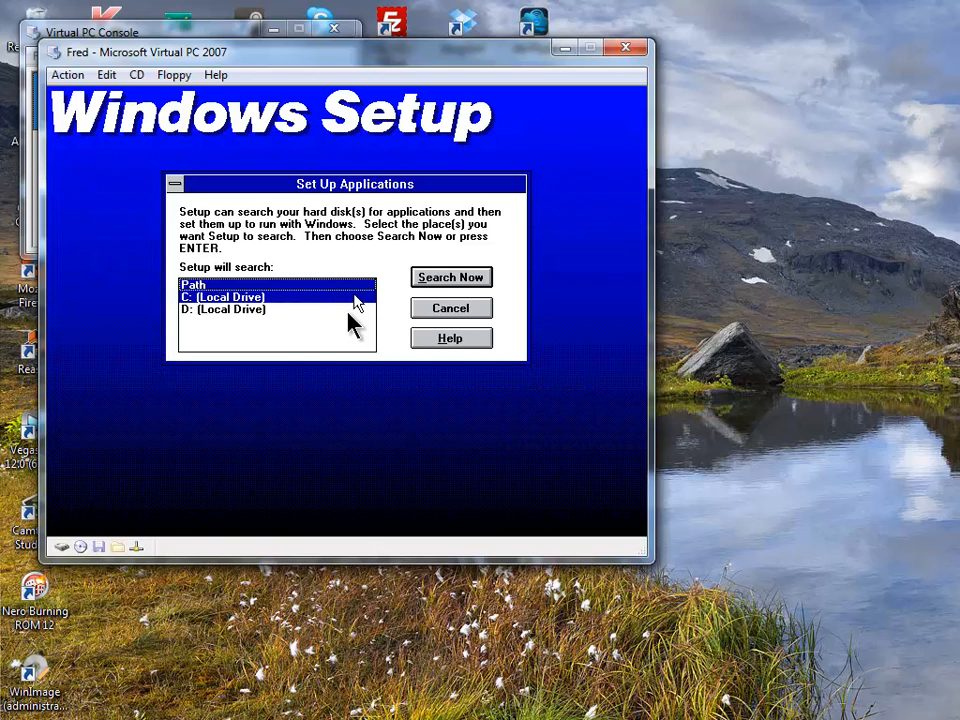
{"action": "left_click", "coordinate": [347, 287]}
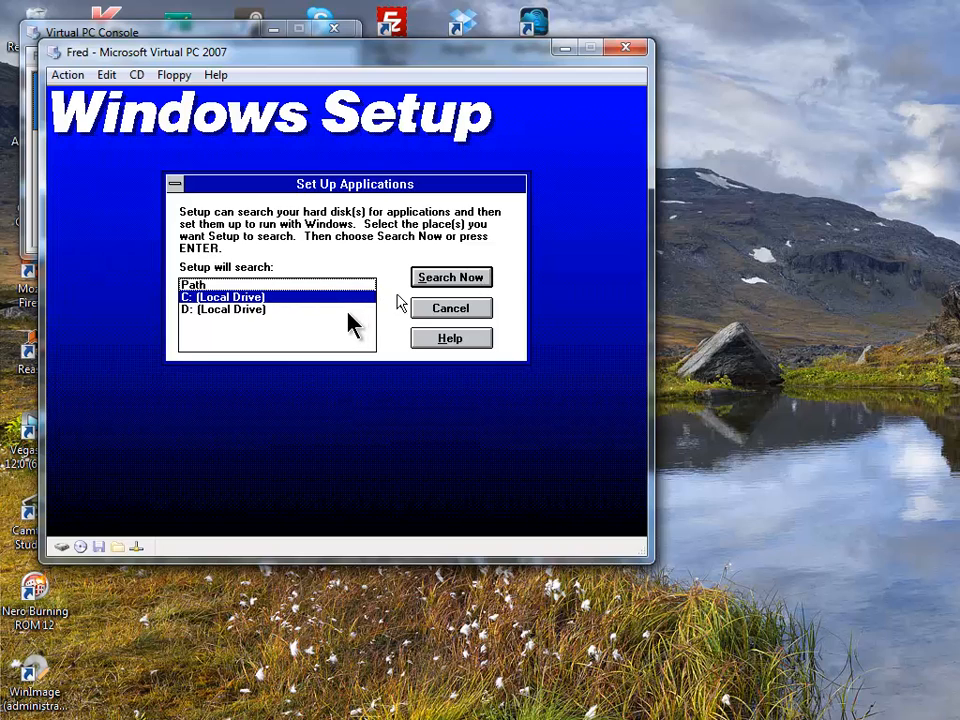
{"action": "left_click", "coordinate": [450, 278]}
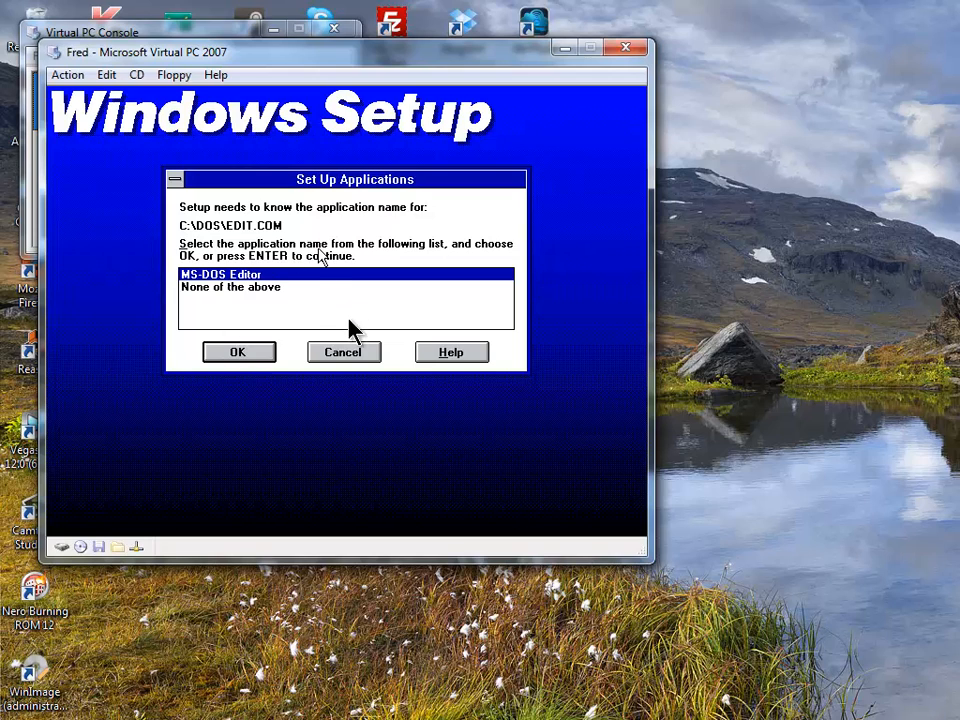
- Identify MS-DOS Editor, Word 5.5, Learning Word 5.5, Works 2.0 and Learning Works
{"action": "left_click", "coordinate": [213, 357]}
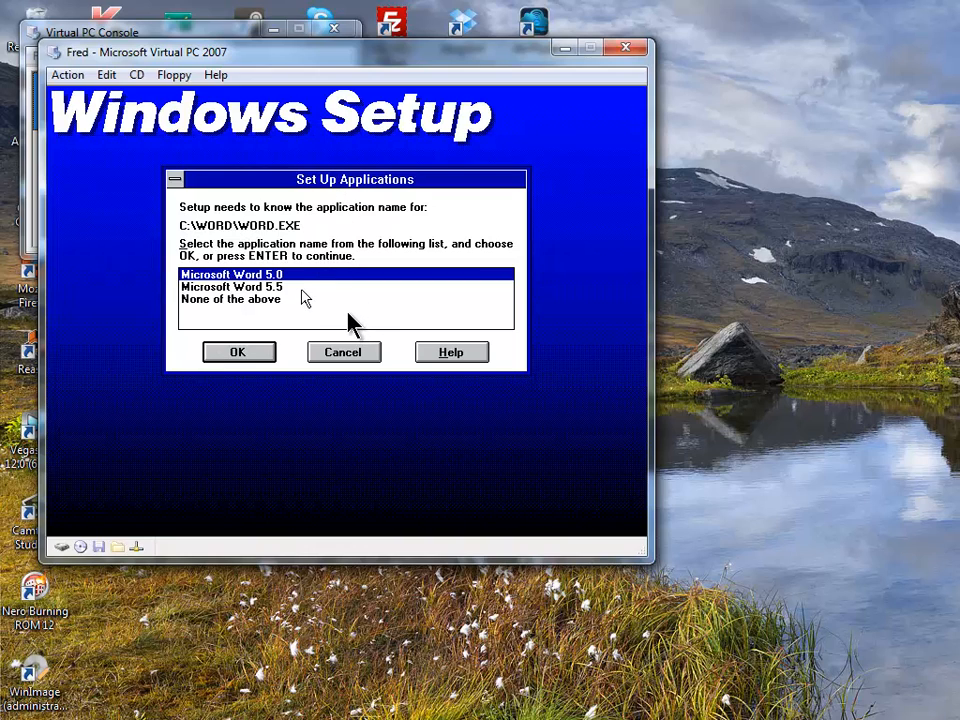
{"action": "left_click", "coordinate": [304, 288]}
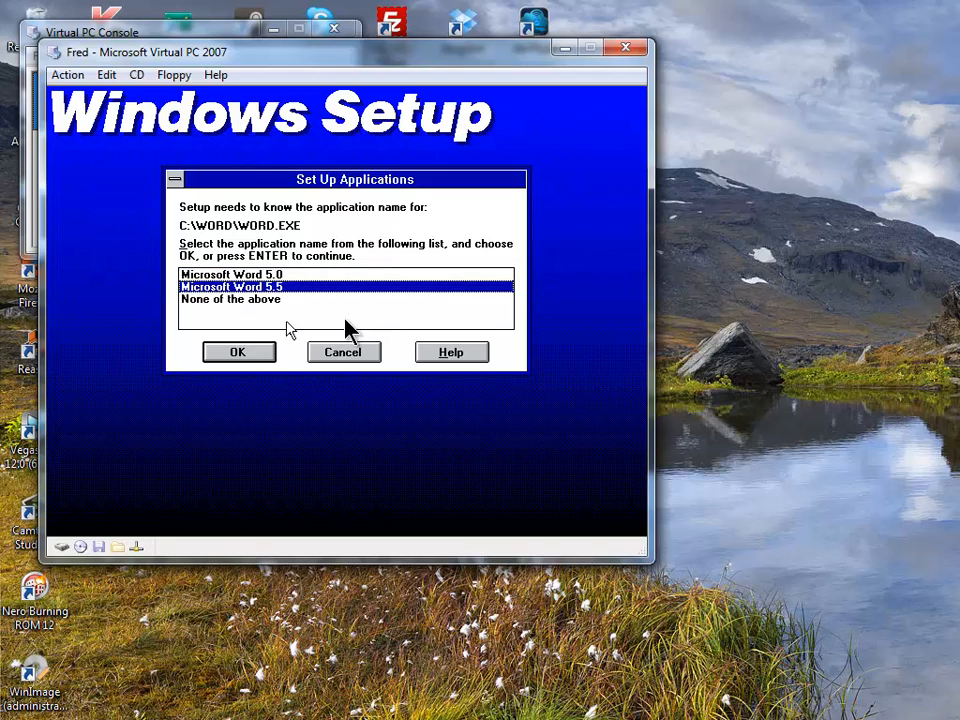
{"action": "left_click", "coordinate": [252, 360]}
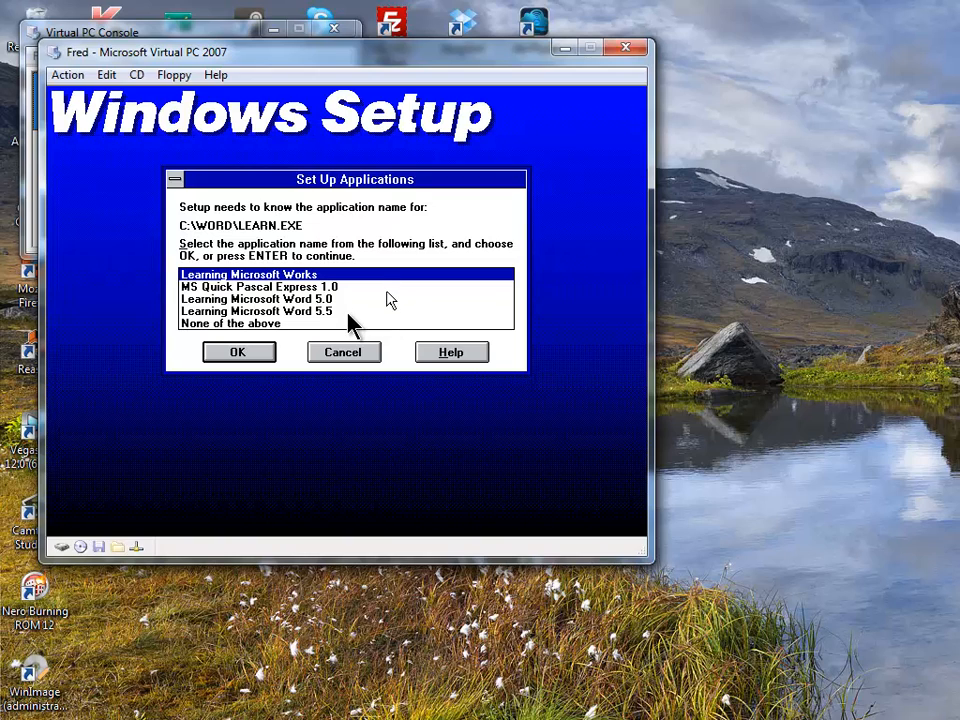
{"action": "left_click", "coordinate": [347, 313]}
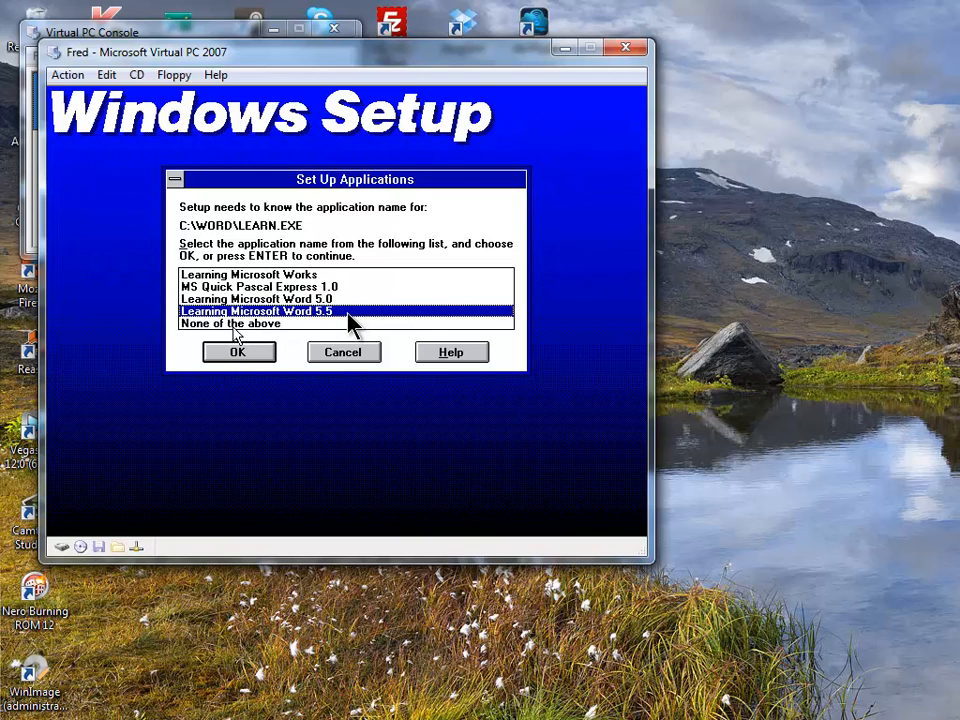
{"action": "left_click", "coordinate": [231, 362]}
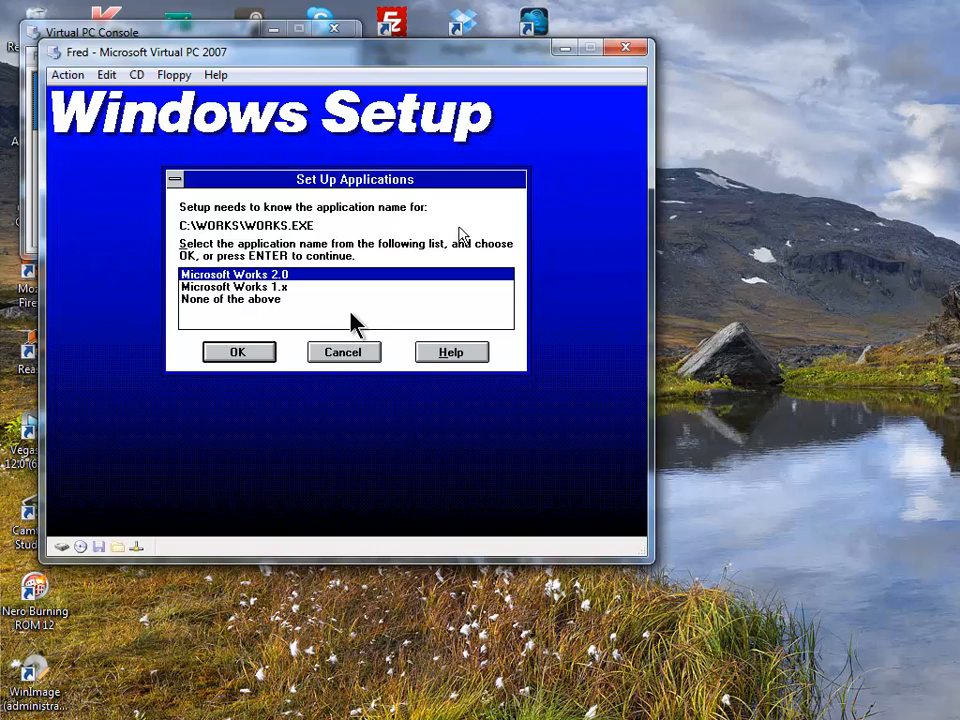
{"action": "left_click", "coordinate": [263, 352]}
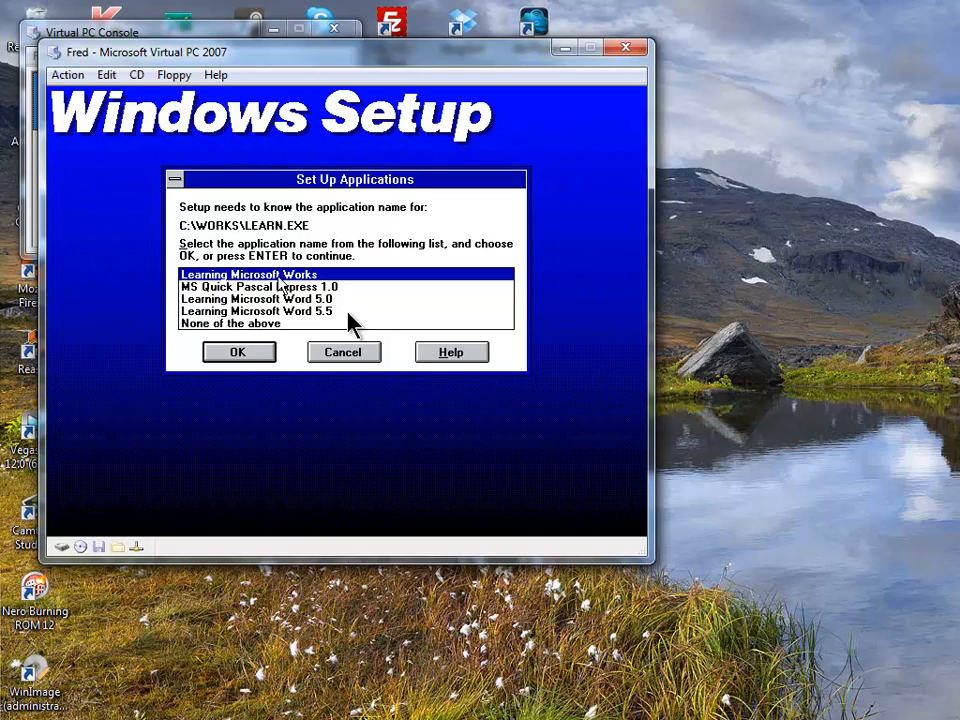
{"action": "left_click", "coordinate": [246, 356]}
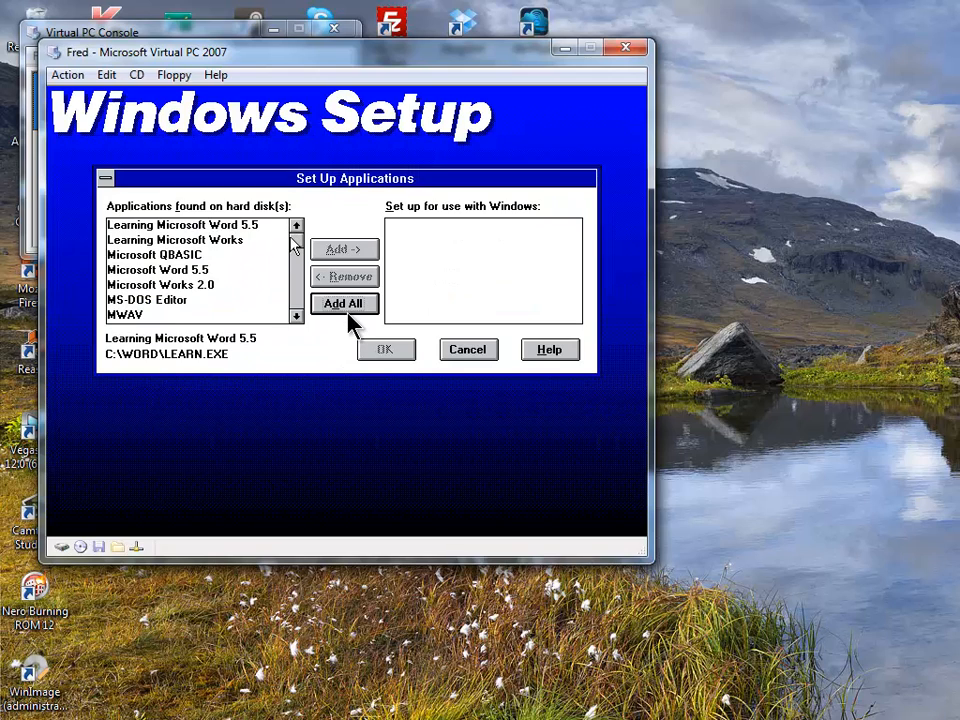
- Set up Word 5.5, Works 2.0, both tutorials, QBASIC, MS-DOS Editor and SmartMon
{"action": "left_click_drag", "start_coordinate": [294, 245], "coordinate": [292, 212]}
{"action": "left_click", "coordinate": [263, 228]}
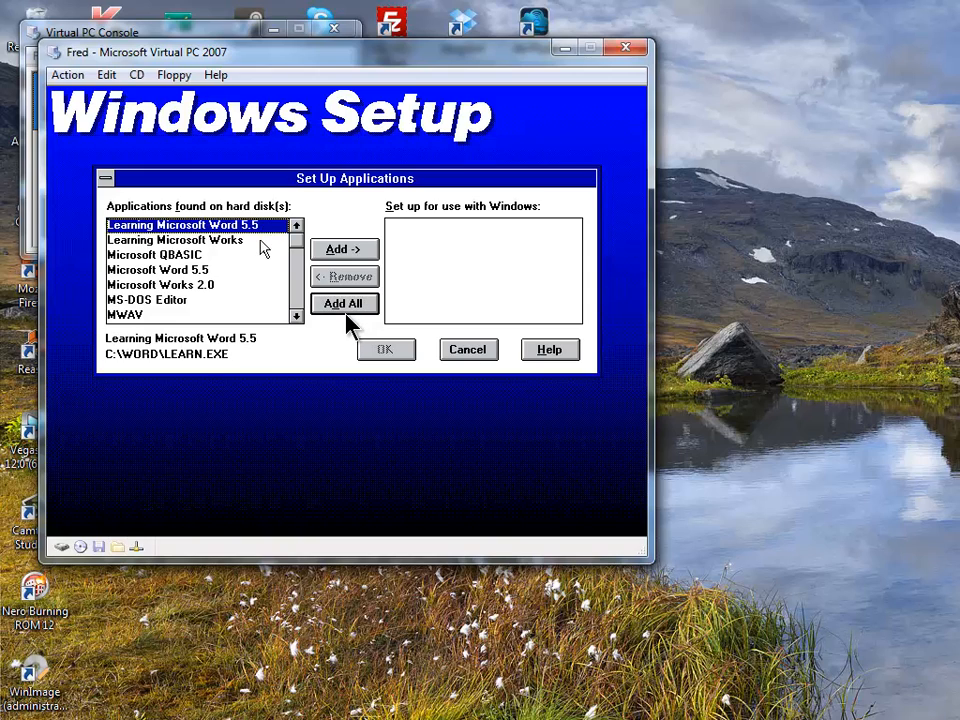
{"action": "left_click", "coordinate": [259, 241]}
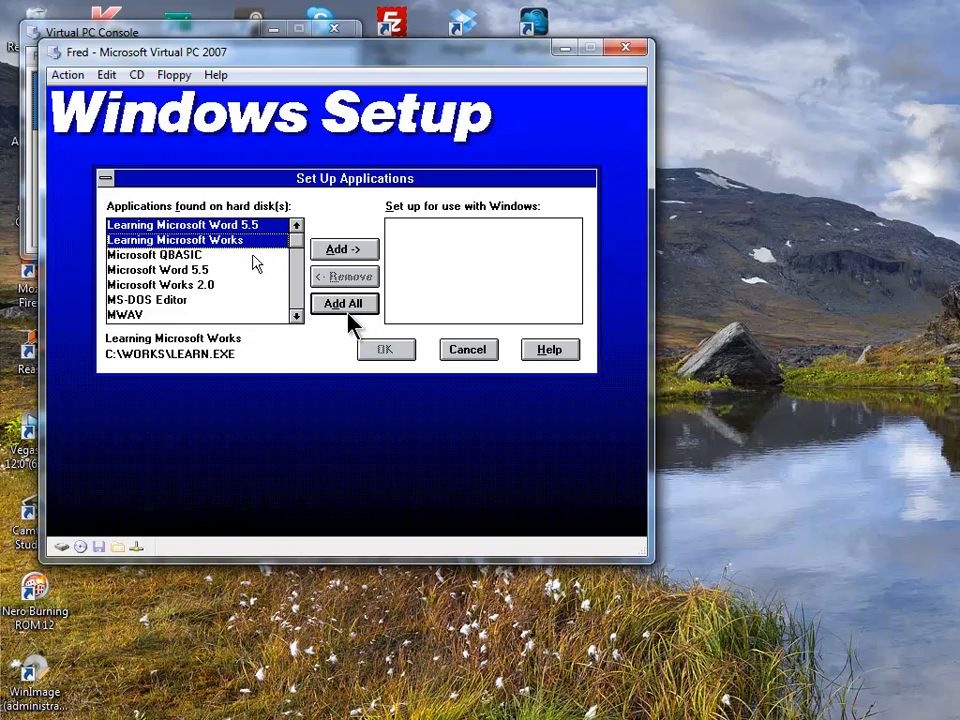
{"action": "left_click", "coordinate": [255, 257]}
{"action": "left_click", "coordinate": [253, 285]}
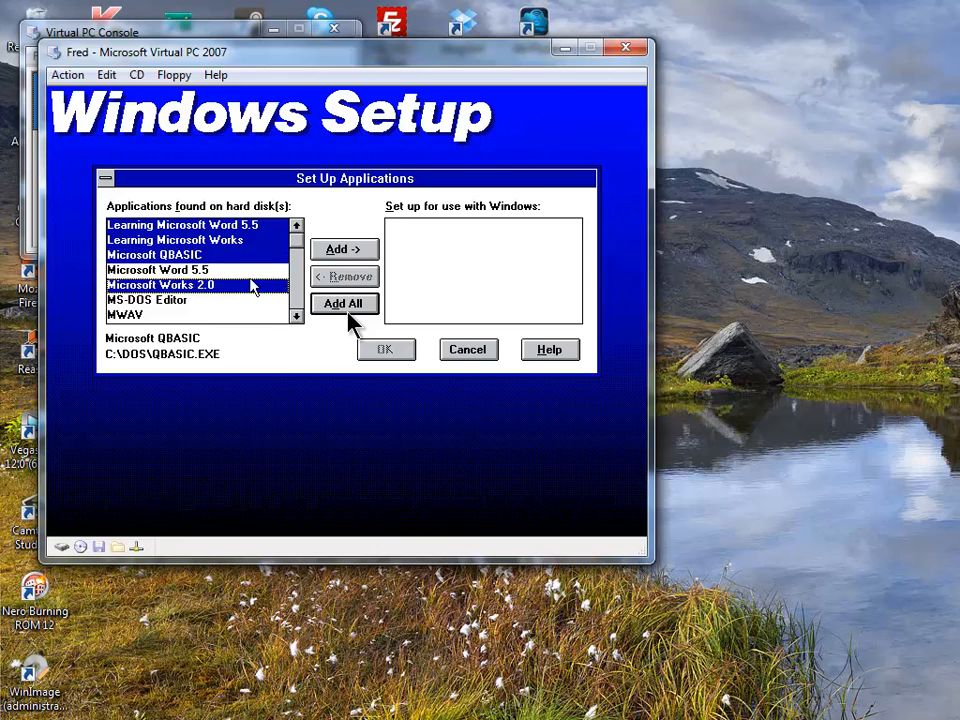
{"action": "left_click", "coordinate": [254, 271]}
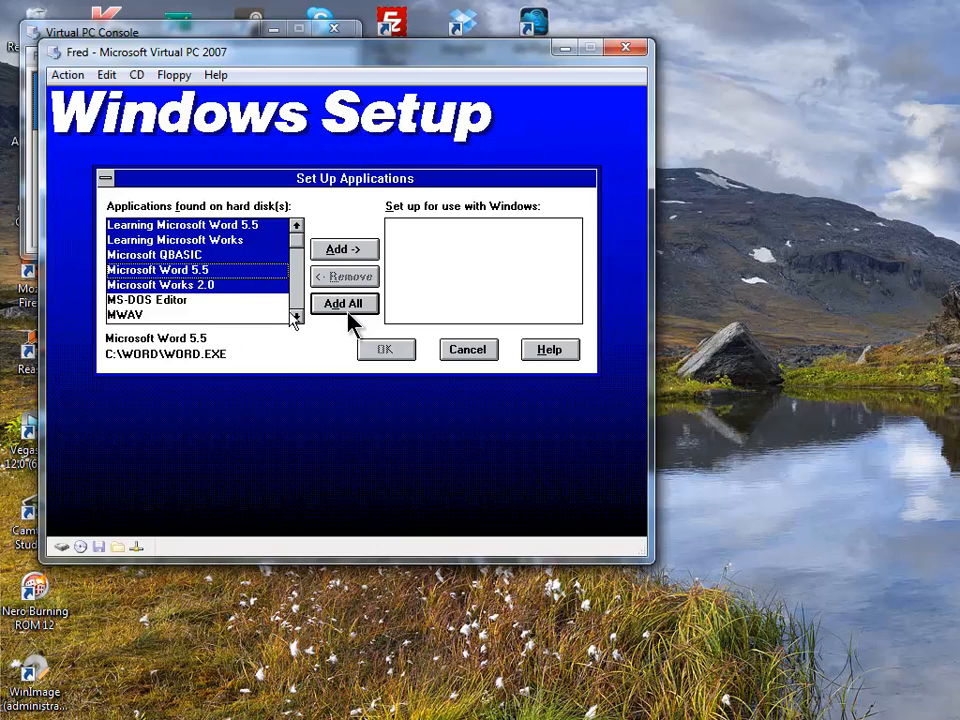
{"action": "left_click", "coordinate": [240, 300]}
{"action": "left_click", "coordinate": [296, 315]}
{"action": "left_click", "coordinate": [296, 315]}
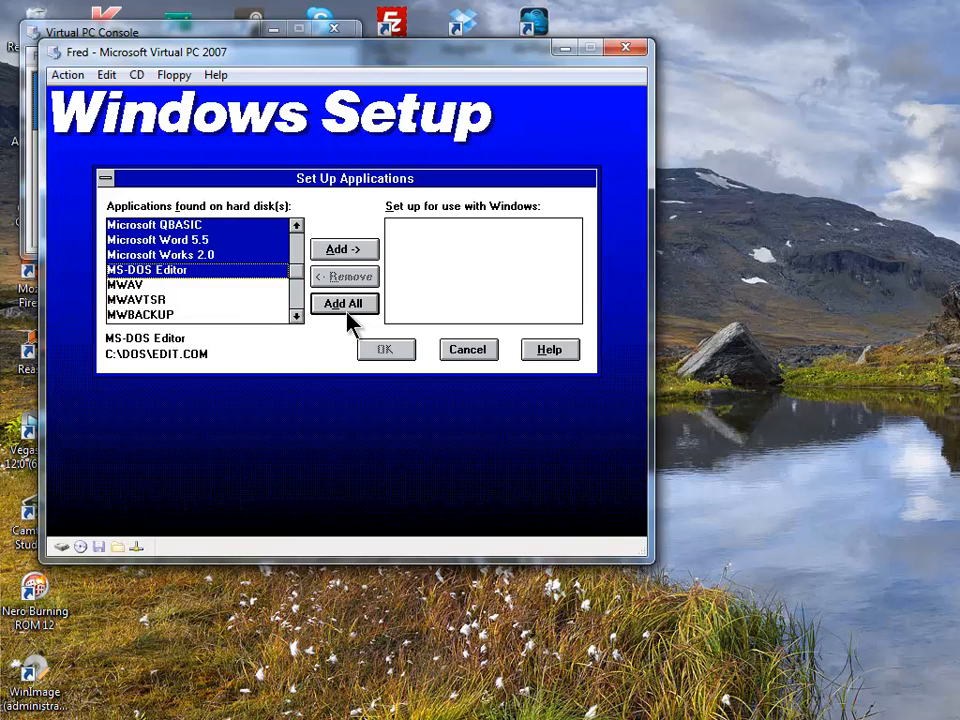
{"action": "left_click", "coordinate": [296, 315]}
{"action": "left_click", "coordinate": [298, 316]}
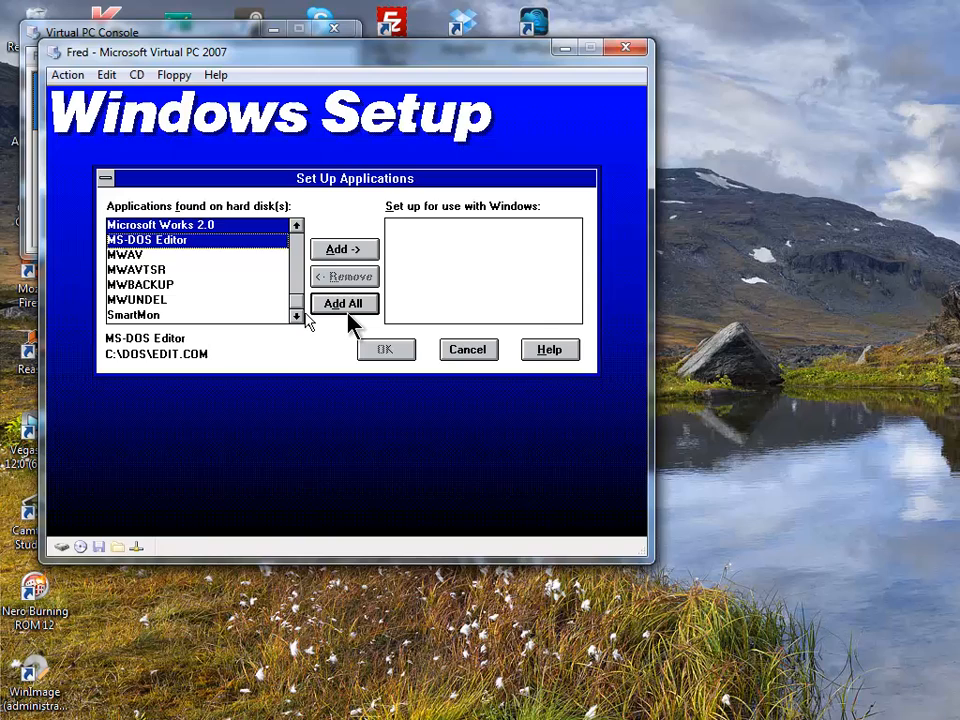
{"action": "left_click", "coordinate": [248, 316]}
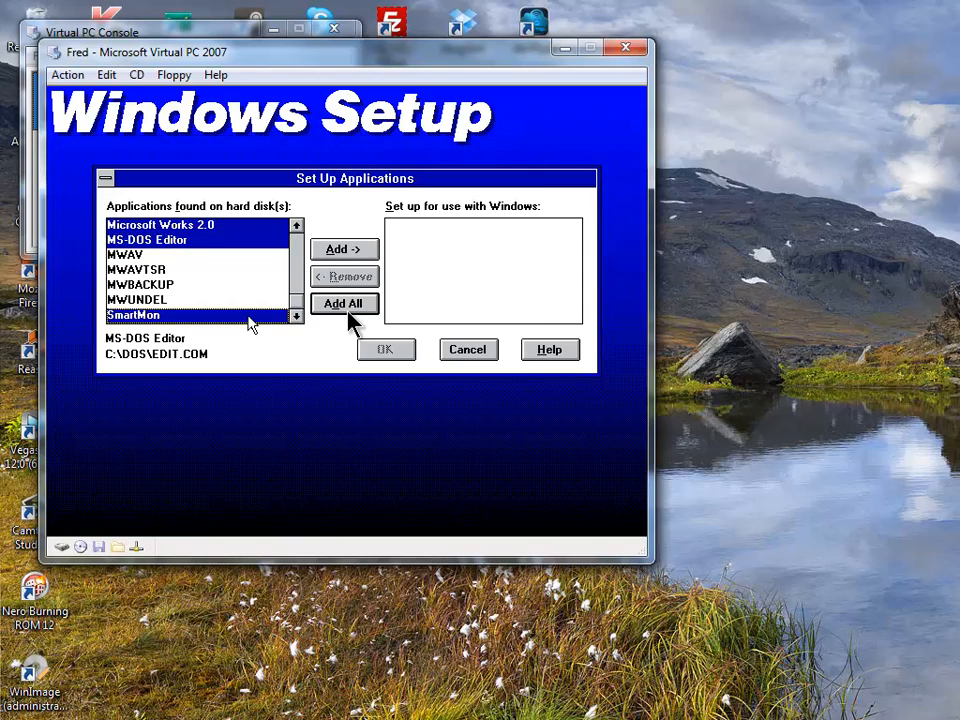
{"action": "left_click", "coordinate": [350, 250]}
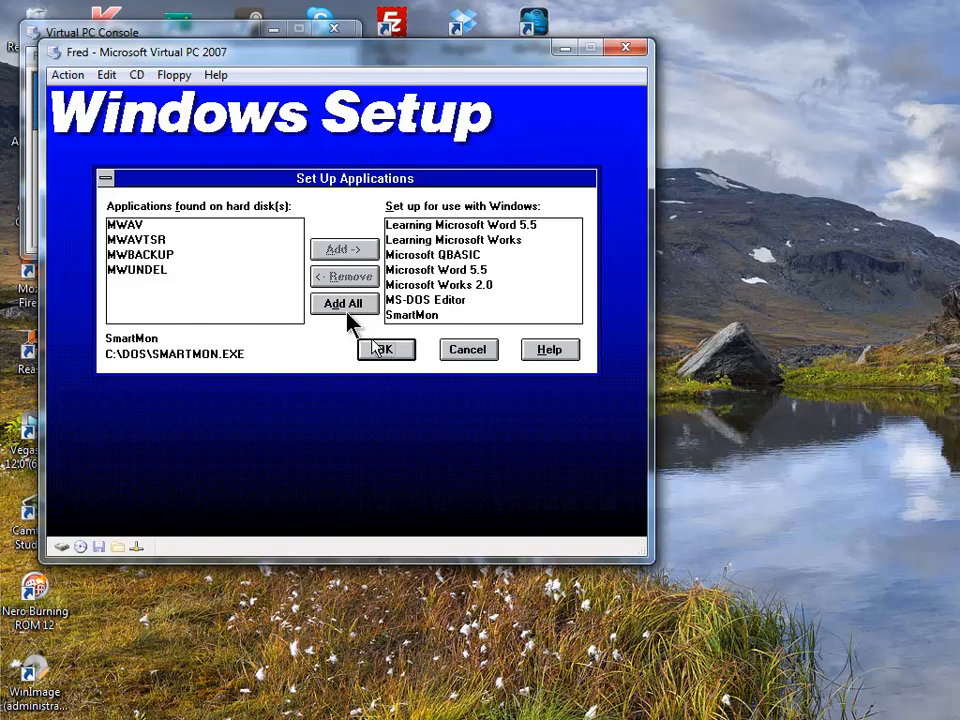
{"action": "left_click", "coordinate": [370, 345]}
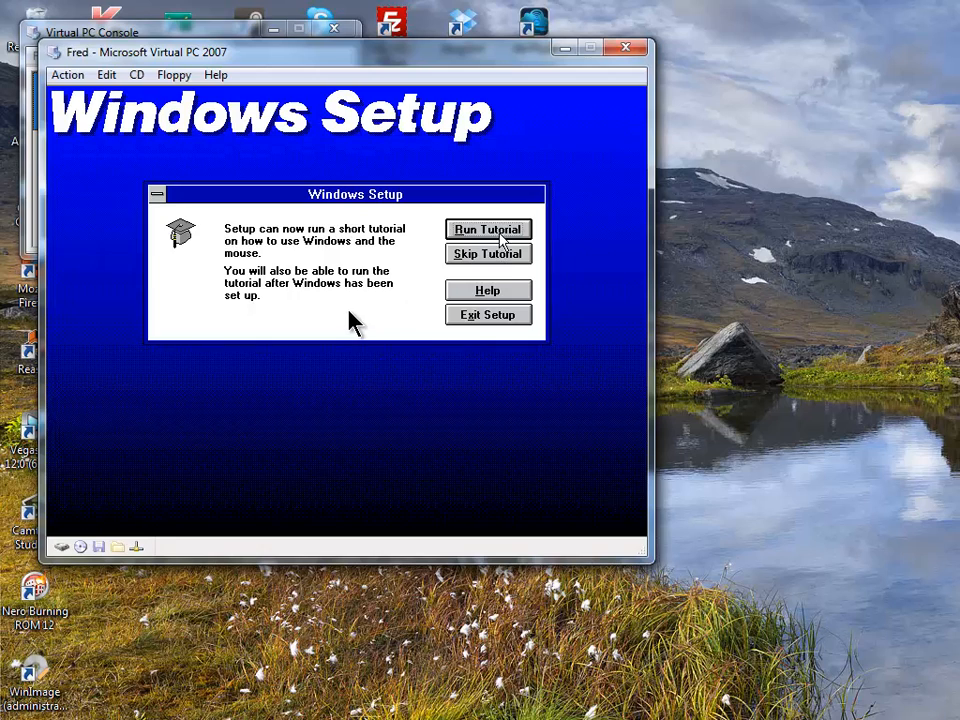
- Skip the Windows tutorial and restart the virtual machine
{"action": "left_click", "coordinate": [501, 261]}
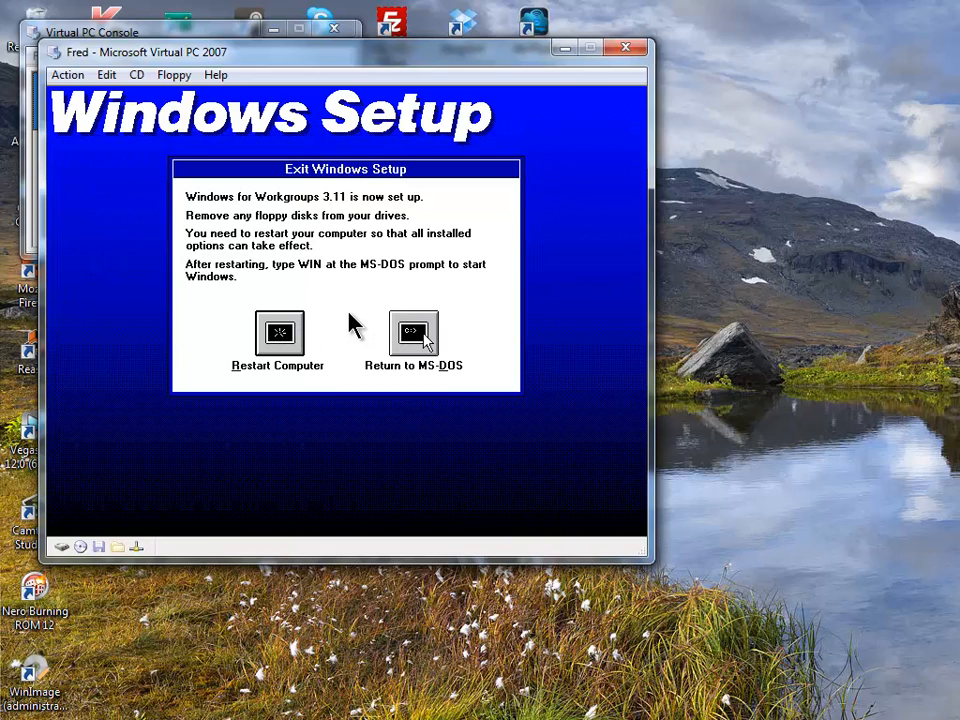
{"action": "left_click", "coordinate": [287, 335]}
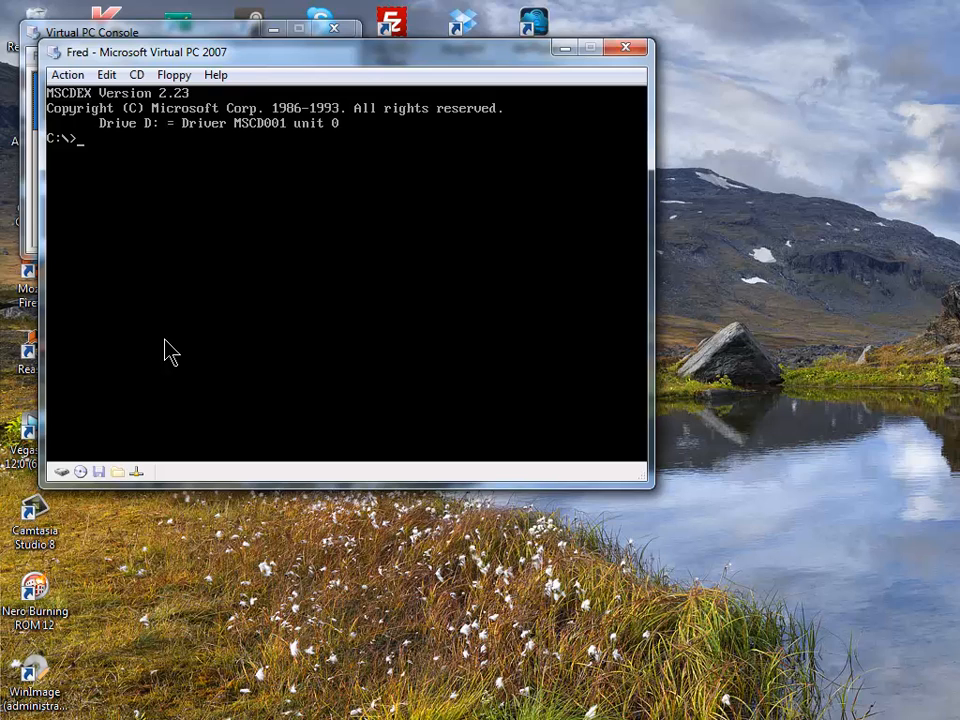
- Change into C:\DOS and run setup /e
{"action": "type", "text": "cd DOS"}
{"action": "key", "text": "Return"}
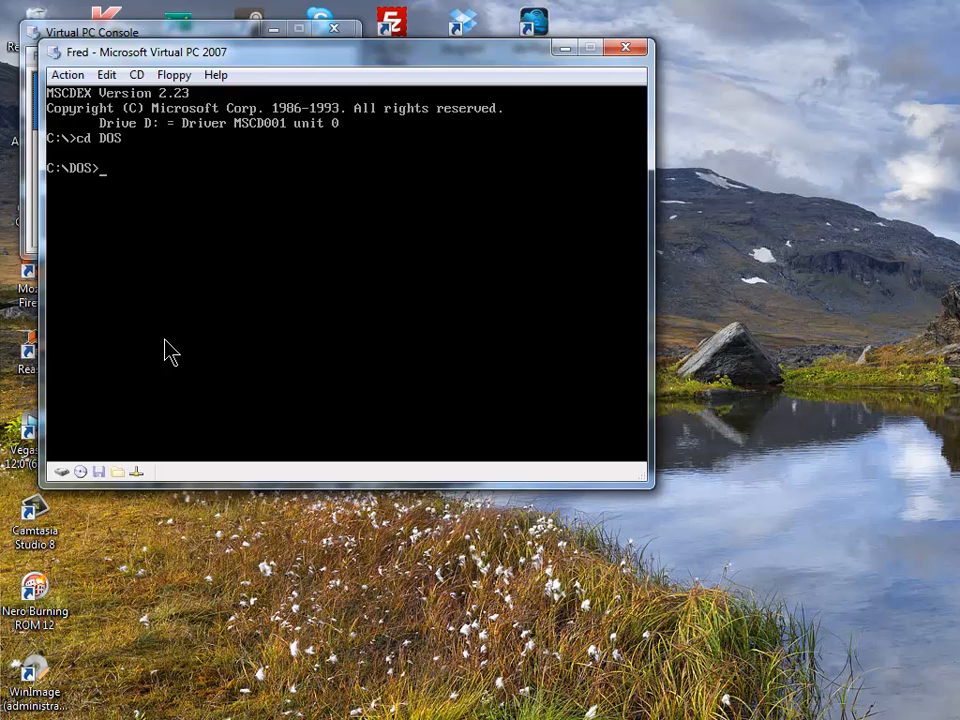
{"action": "type", "text": "setup /e"}
{"action": "key", "text": "Return"}
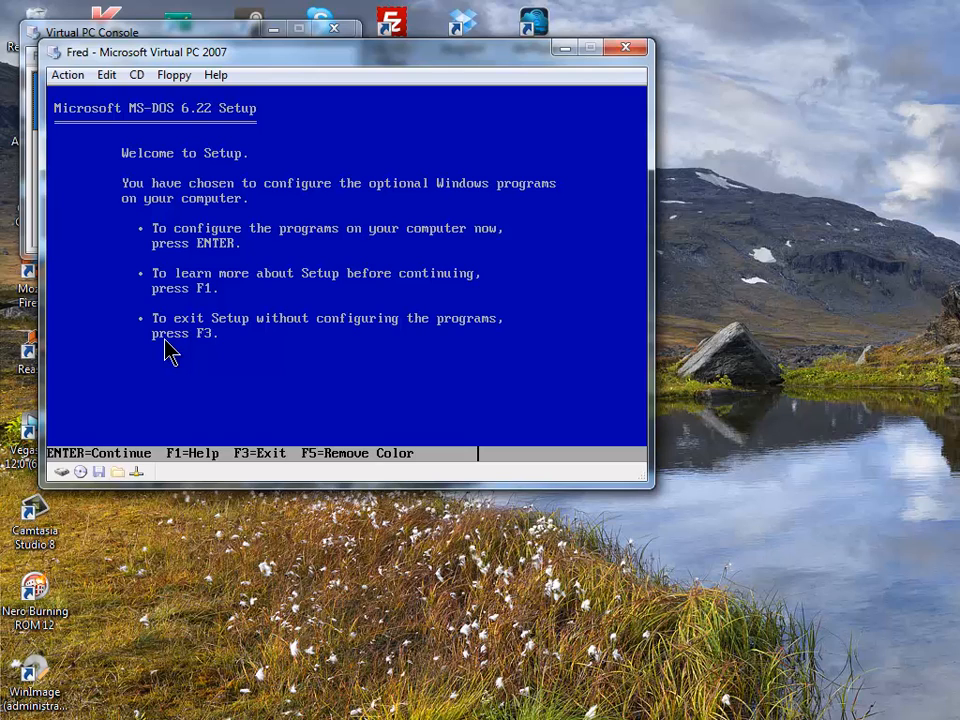
- Accept C:\DOS and C:\WINDOWS as directories and exit MS-DOS 6.22 Setup
{"action": "key", "text": "Return"}
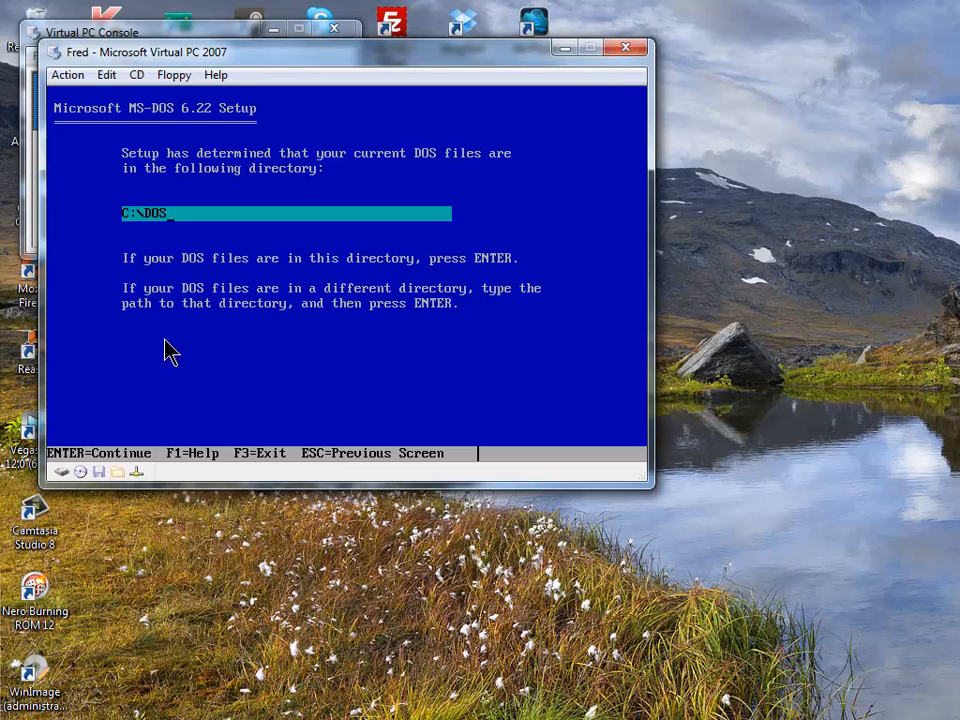
{"action": "key", "text": "Return"}
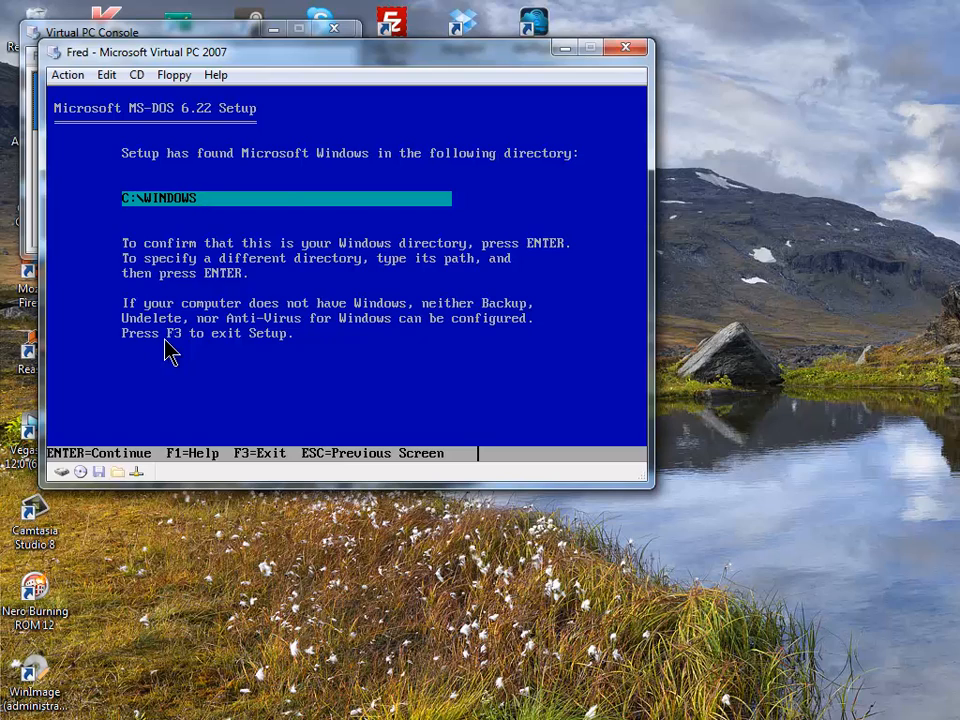
{"action": "key", "text": "Return"}
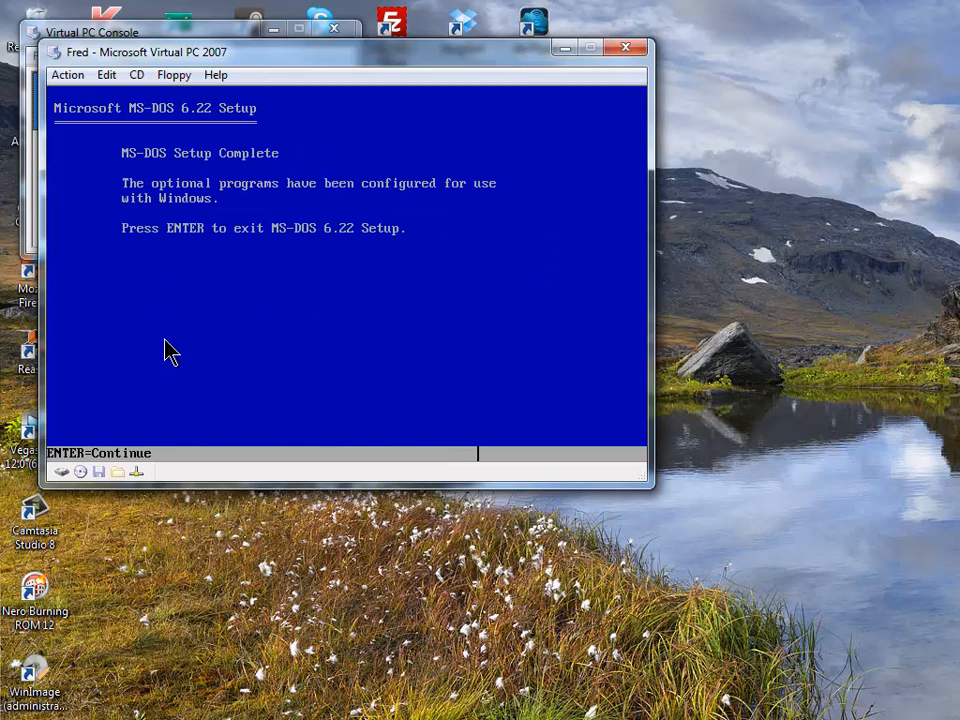
{"action": "key", "text": "Return"}
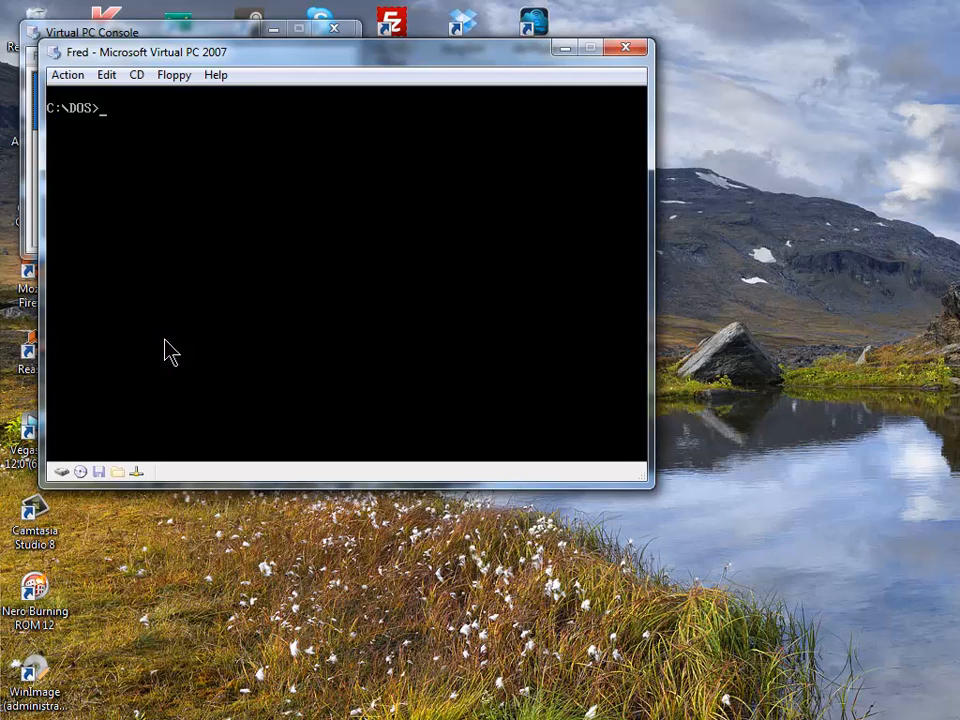
- Start Windows, arrange the program group icons, and launch File Manager from Main
{"action": "type", "text": "o"}
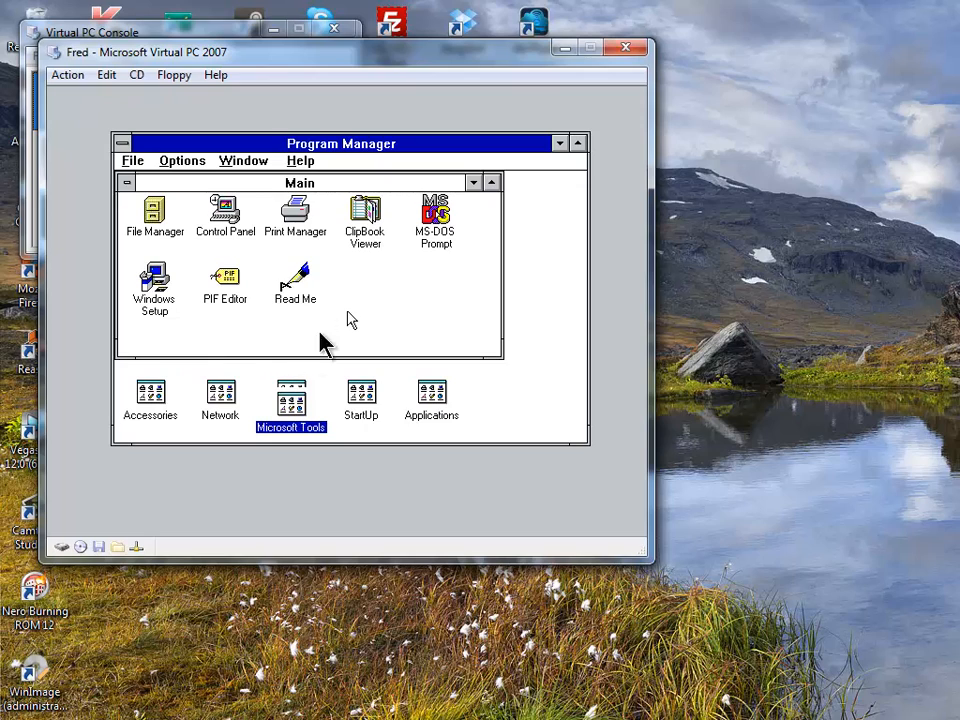
{"action": "left_click", "coordinate": [473, 182]}
{"action": "left_click", "coordinate": [248, 163]}
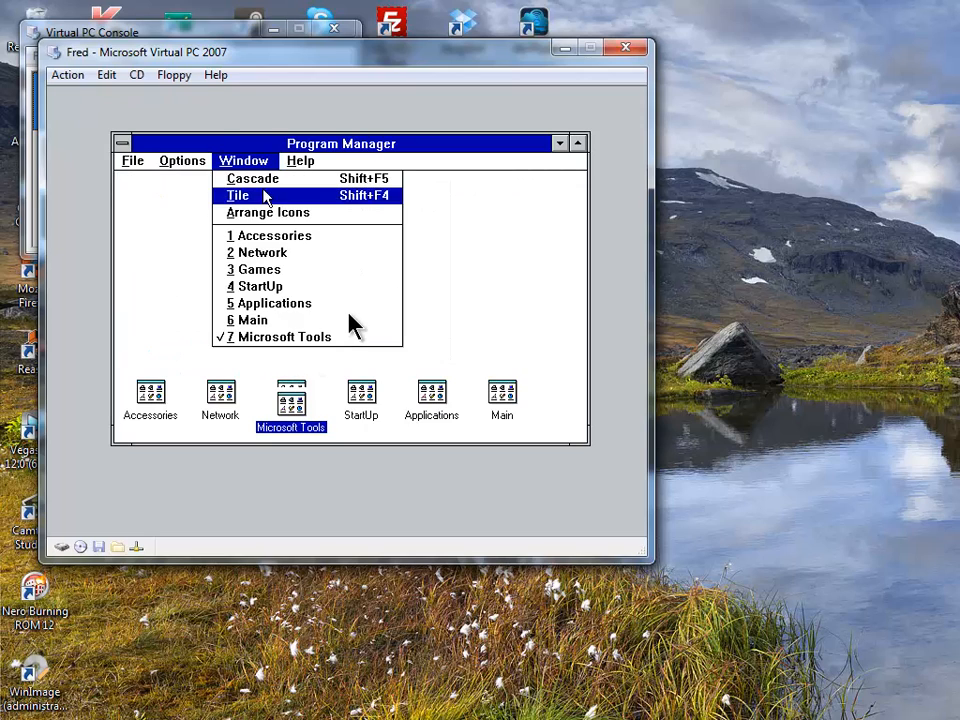
{"action": "left_click", "coordinate": [275, 219]}
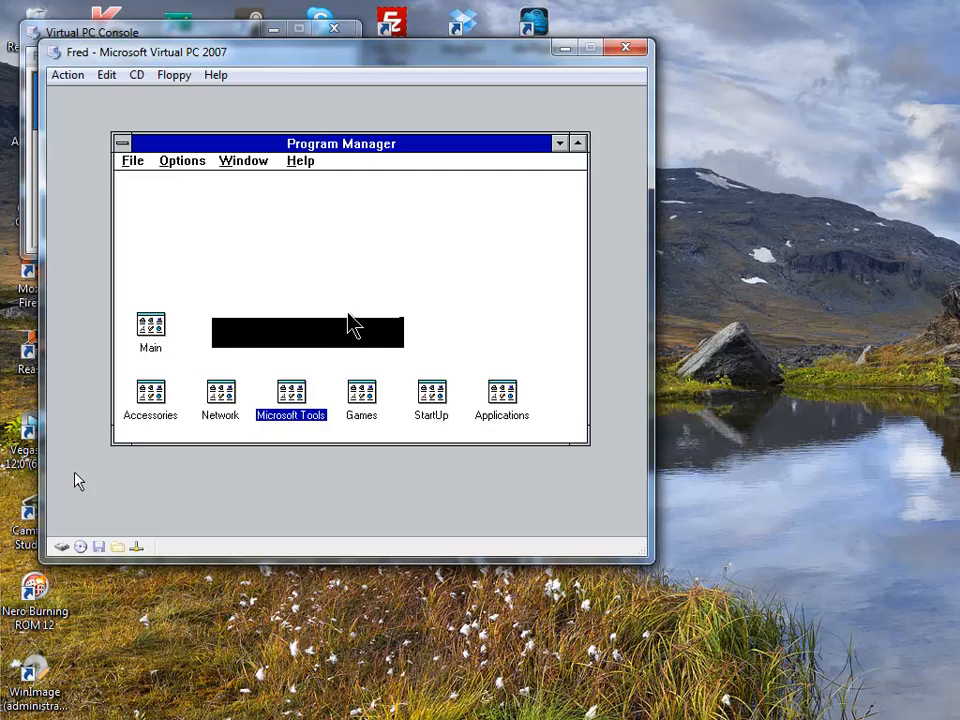
{"action": "double_click", "coordinate": [152, 327]}
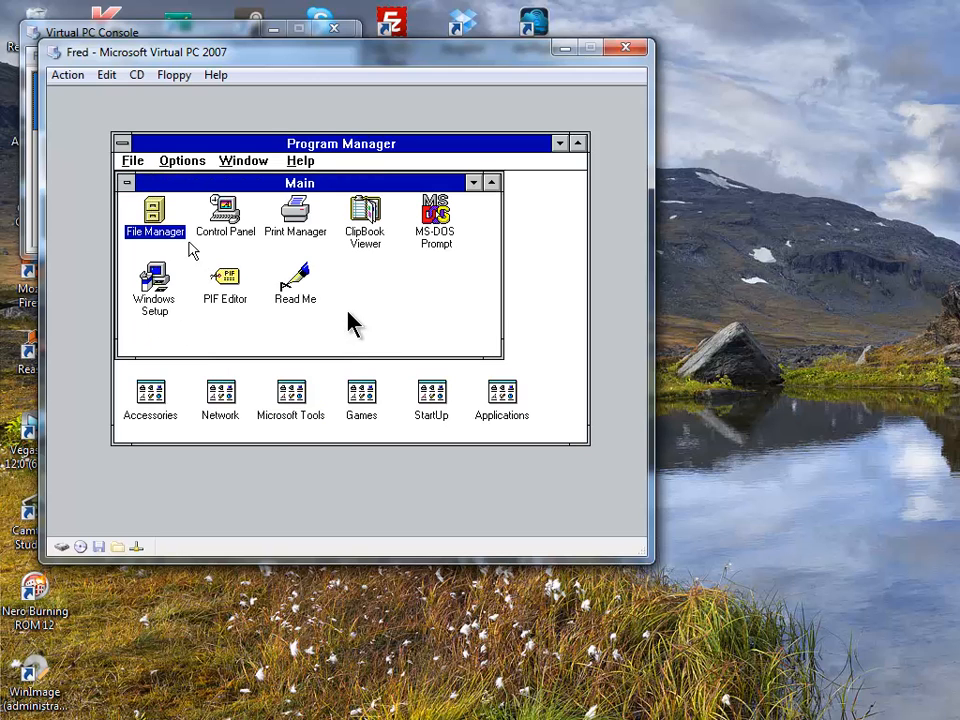
{"action": "double_click", "coordinate": [173, 236]}
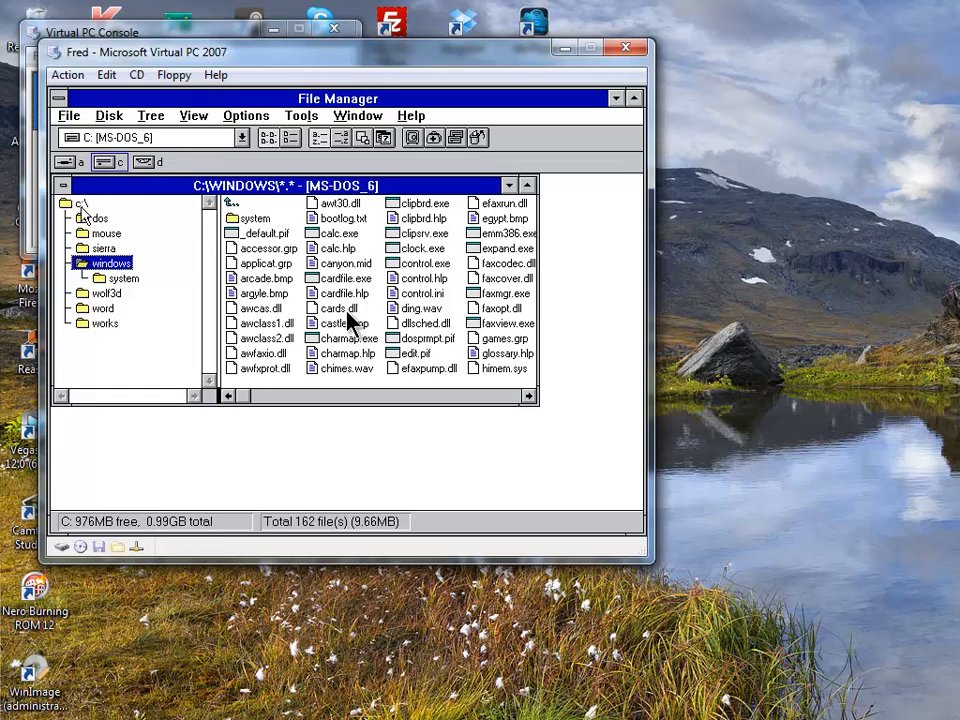
- Create S3DRV and SETUP folders at the root of drive C
{"action": "left_click", "coordinate": [82, 204]}
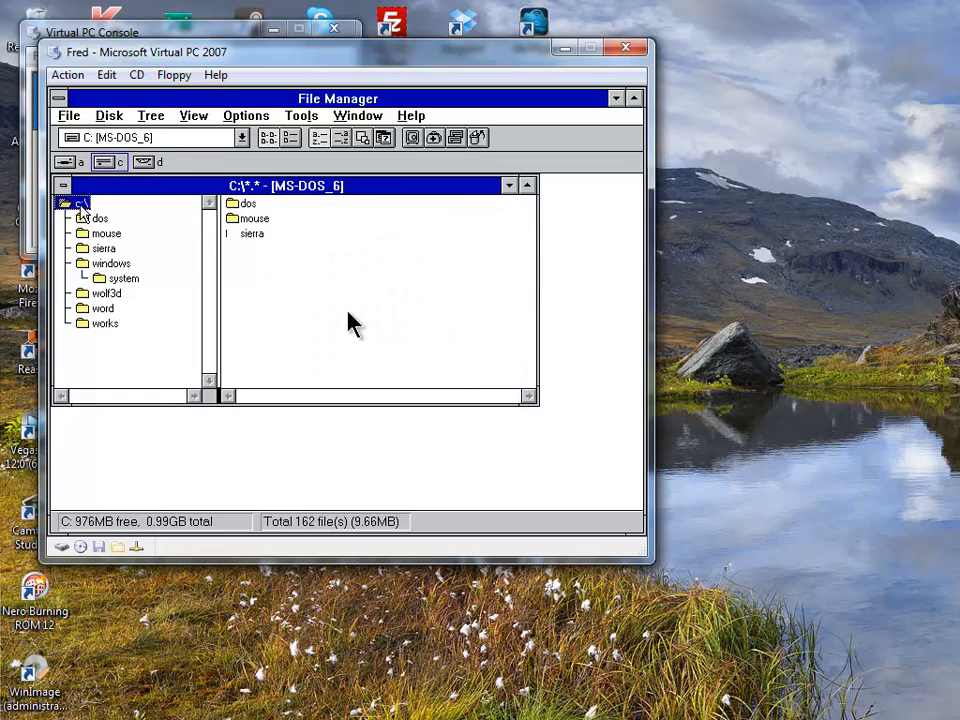
{"action": "left_click", "coordinate": [68, 116]}
{"action": "left_click", "coordinate": [178, 320]}
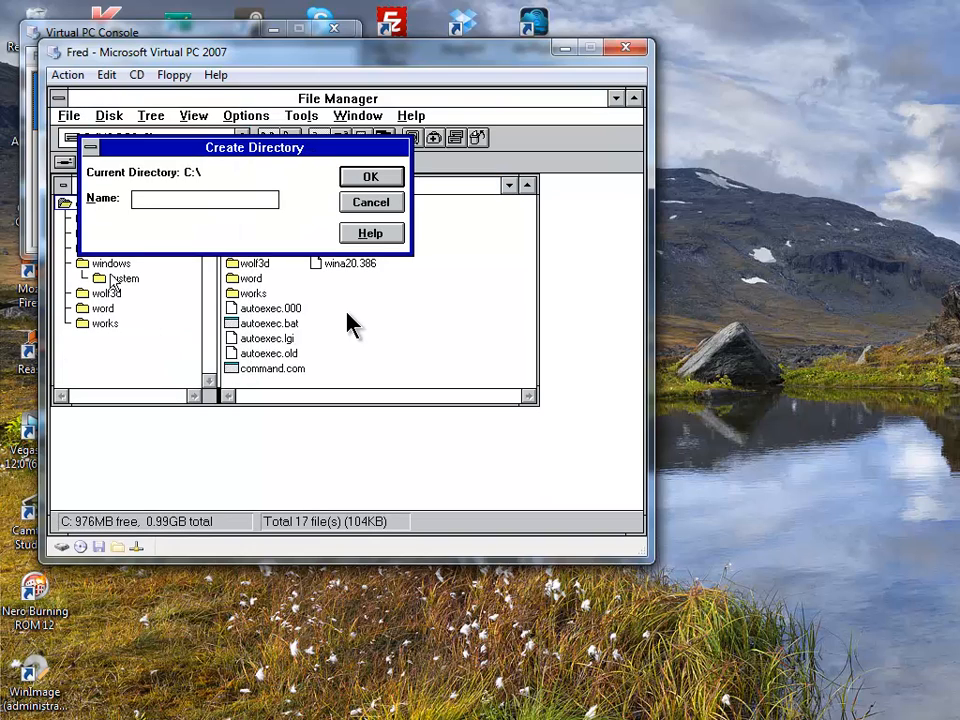
{"action": "type", "text": "S3DRV"}
{"action": "key", "text": "Return"}
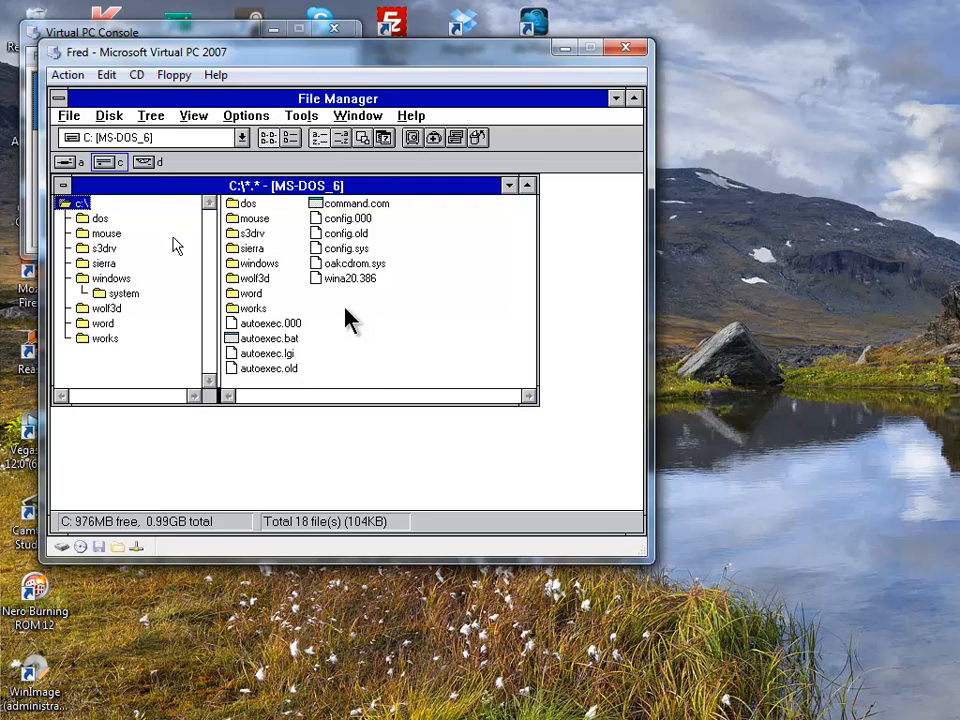
{"action": "left_click", "coordinate": [70, 117]}
{"action": "left_click", "coordinate": [206, 317]}
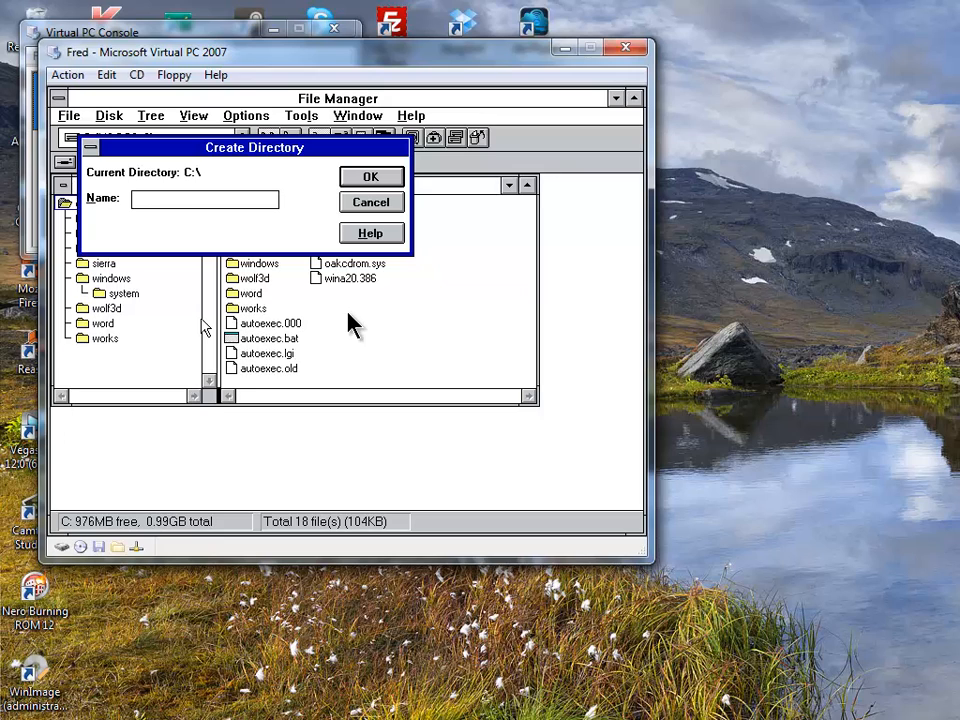
{"action": "key", "text": "Return"}
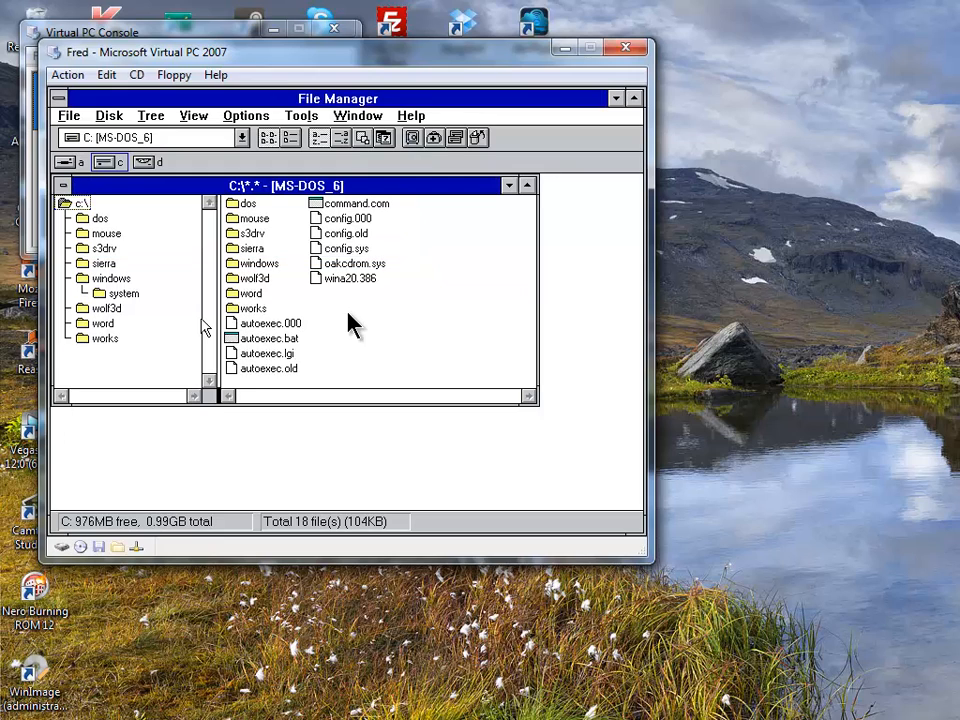
- Move the s3drv folder into setup, then create a win311 folder inside setup
{"action": "left_click", "coordinate": [103, 252]}
{"action": "mouse_move", "coordinate": [104, 254]}
{"action": "left_mouse_down"}
{"action": "mouse_move", "coordinate": [108, 276]}
{"action": "mouse_move", "coordinate": [101, 266]}
{"action": "left_mouse_up"}
{"action": "key", "text": "Return"}
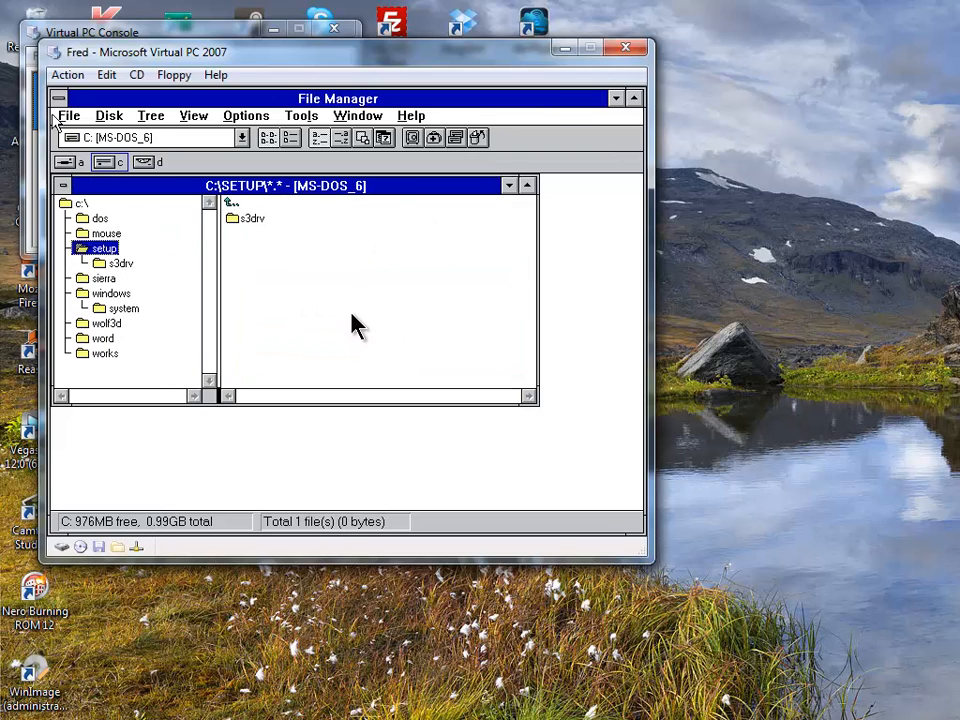
{"action": "left_click", "coordinate": [69, 115]}
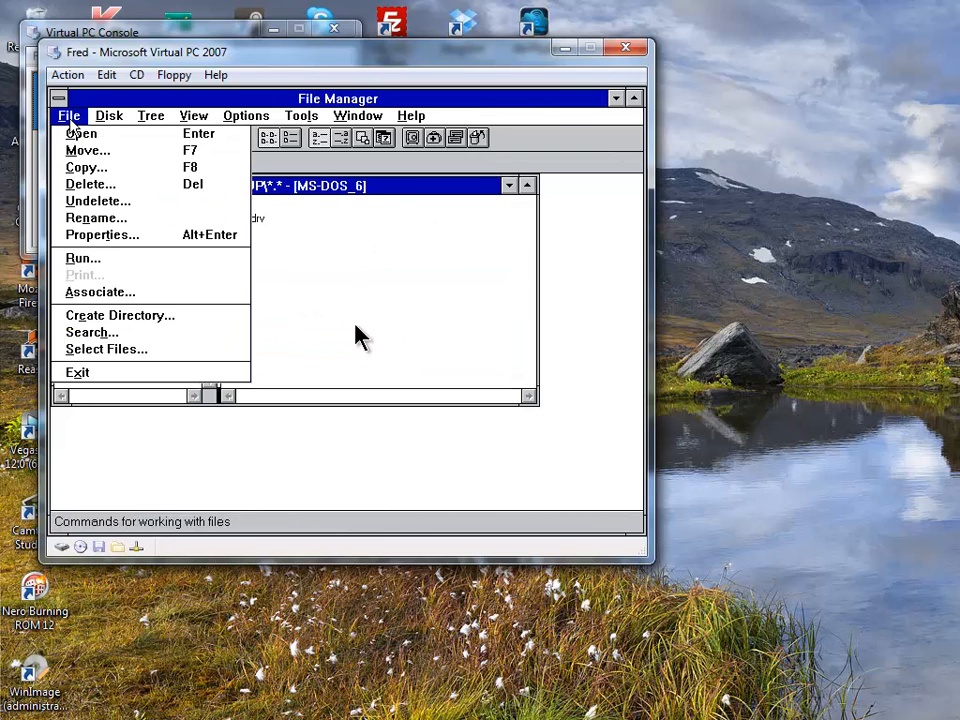
{"action": "left_click", "coordinate": [184, 318]}
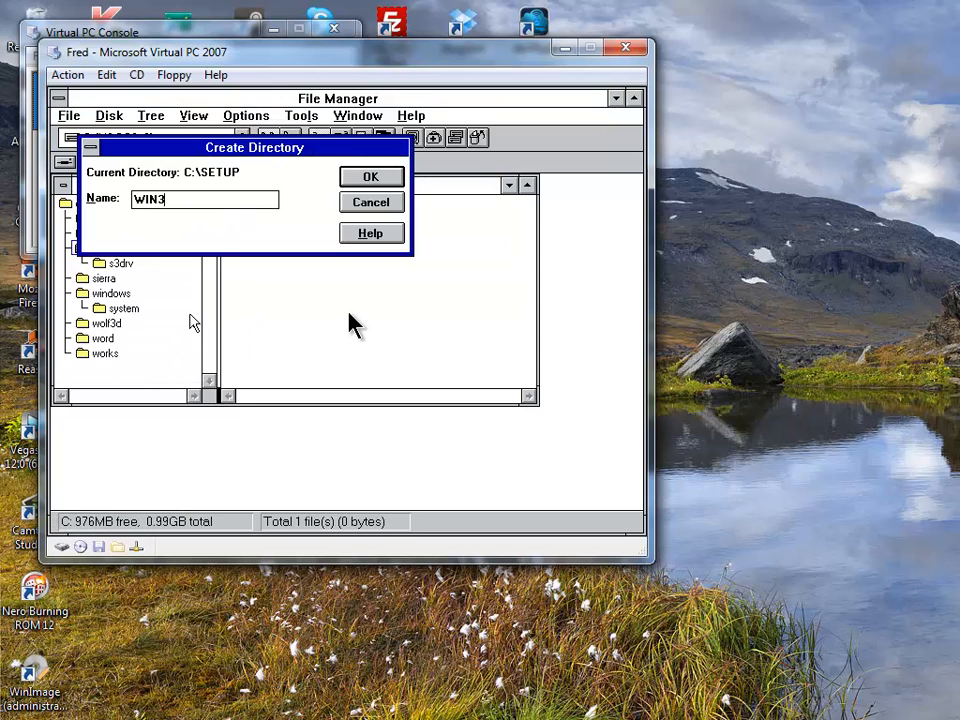
{"action": "key", "text": "Return"}
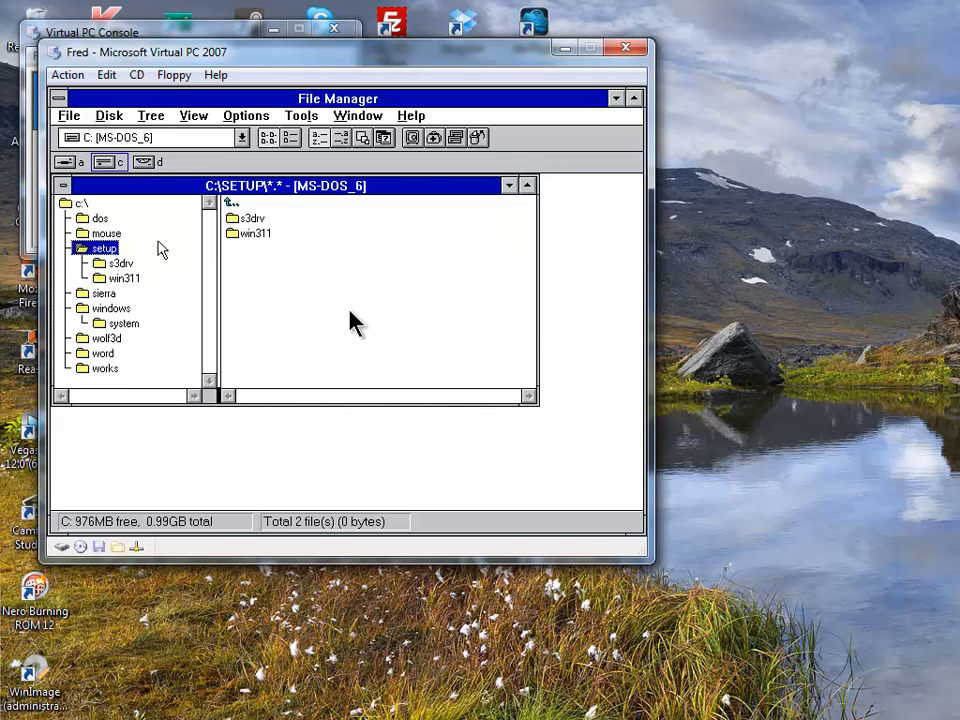
- Select all 568 files in D:\WIN311 and copy them into C:\SETUP\WIN311
{"action": "double_click", "coordinate": [148, 163]}
{"action": "left_click_drag", "start_coordinate": [227, 211], "coordinate": [349, 268]}
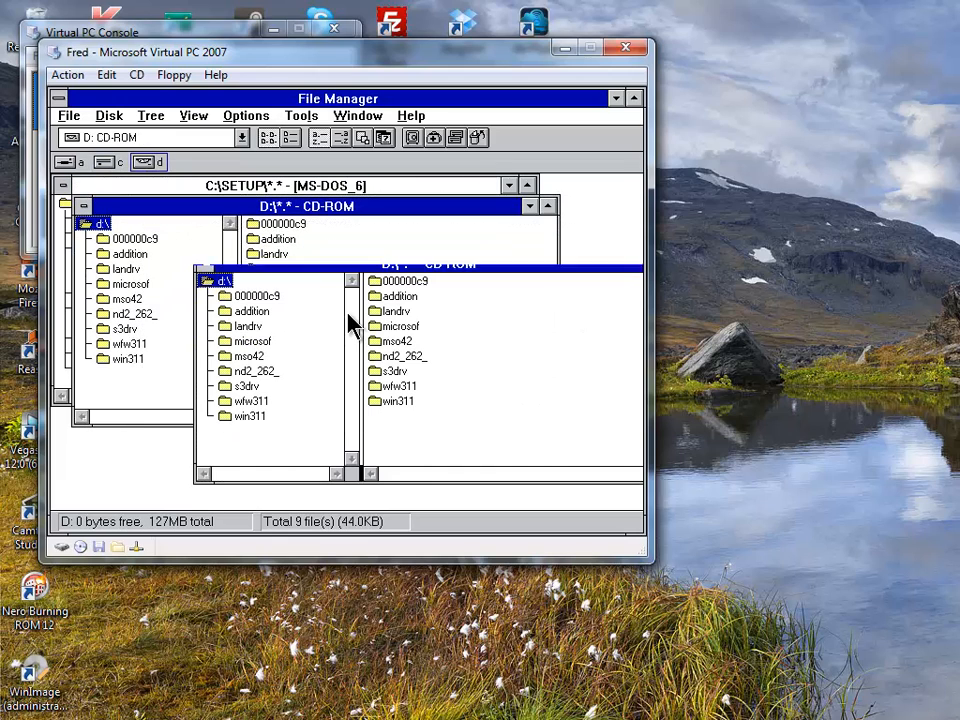
{"action": "double_click", "coordinate": [400, 401]}
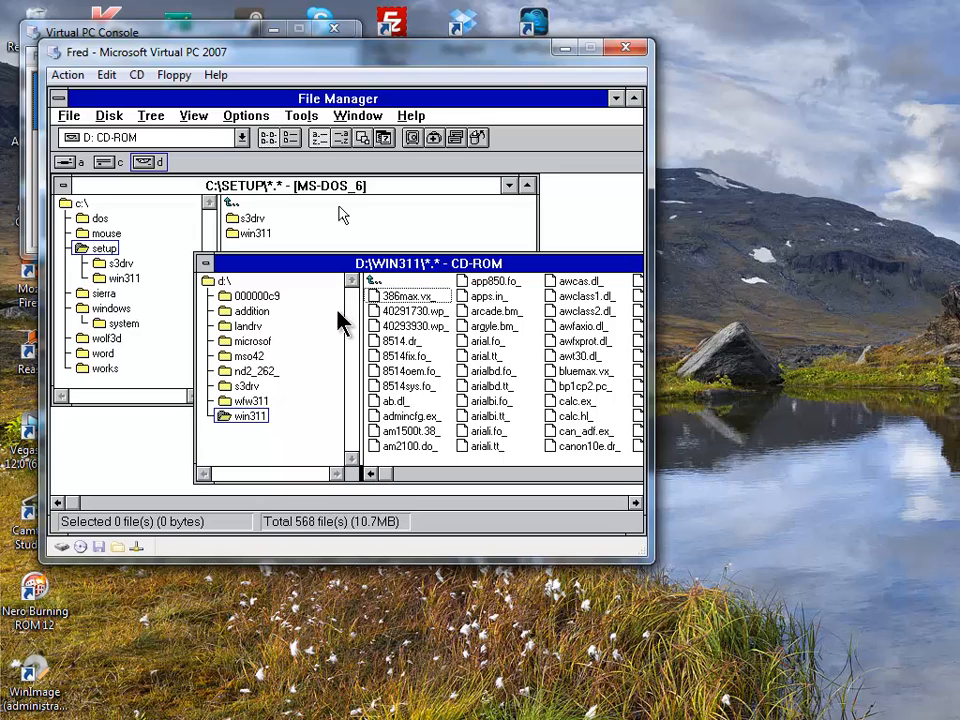
{"action": "left_click", "coordinate": [68, 117]}
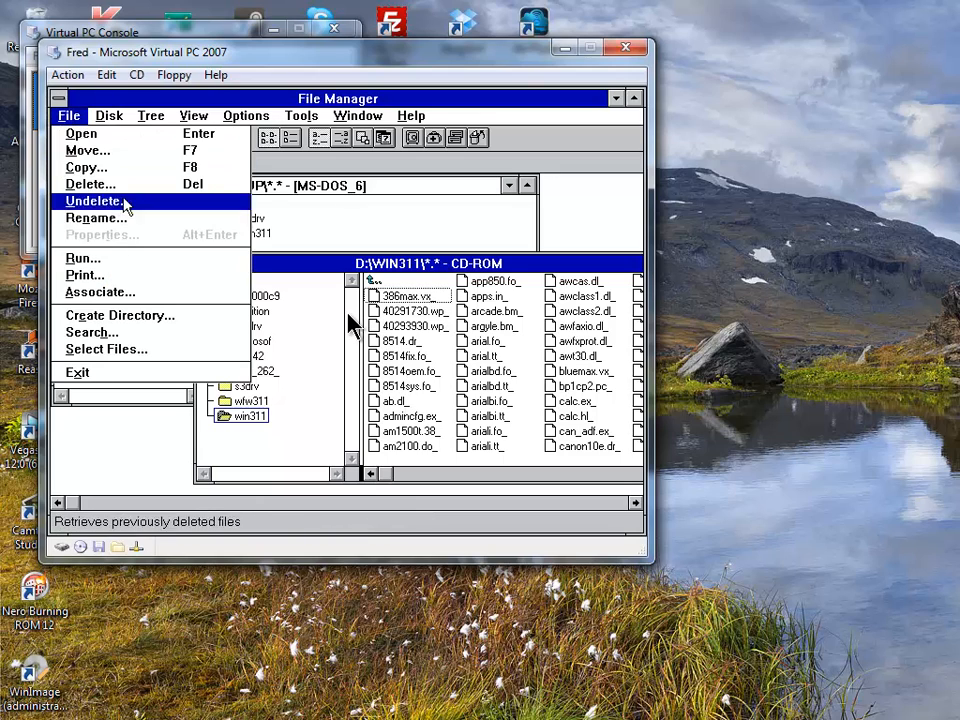
{"action": "left_click", "coordinate": [165, 347]}
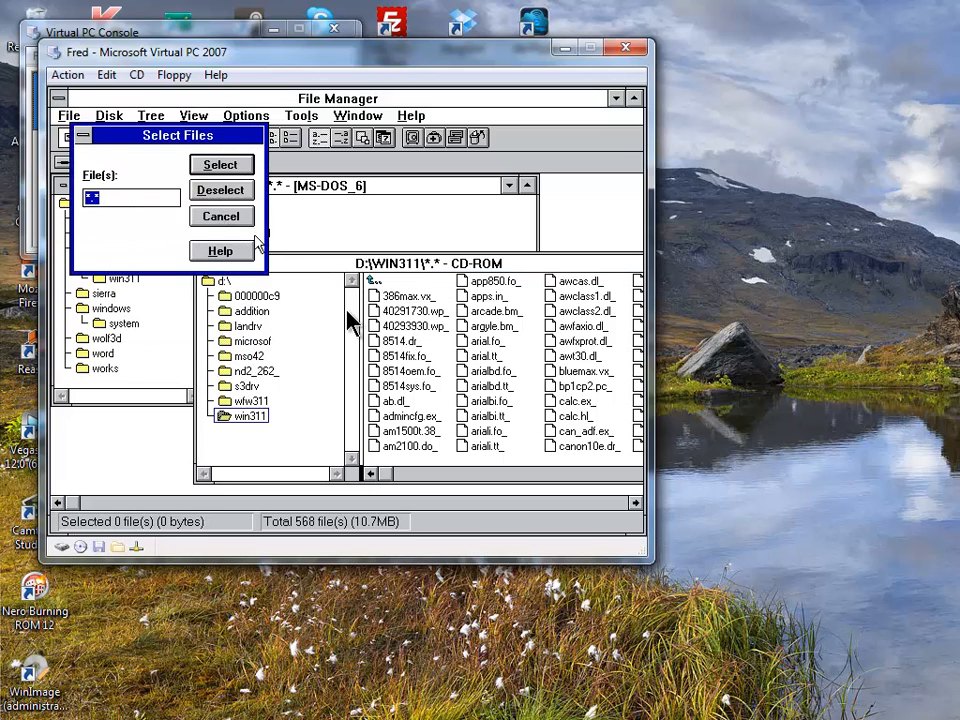
{"action": "left_click", "coordinate": [222, 165]}
{"action": "left_click", "coordinate": [224, 216]}
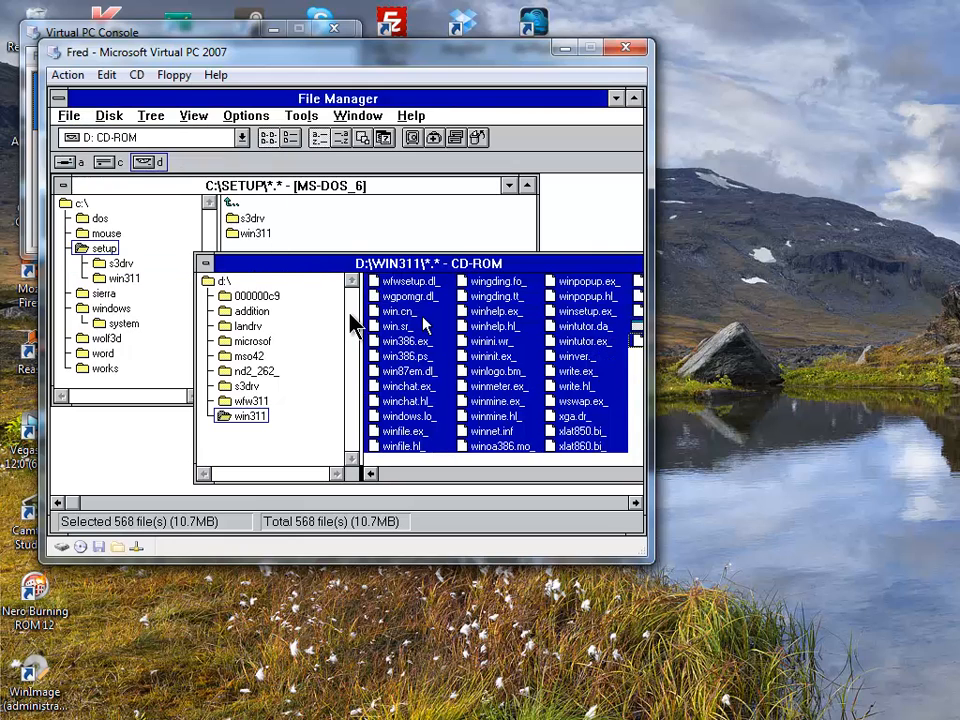
{"action": "left_click_drag", "start_coordinate": [422, 325], "coordinate": [333, 236]}
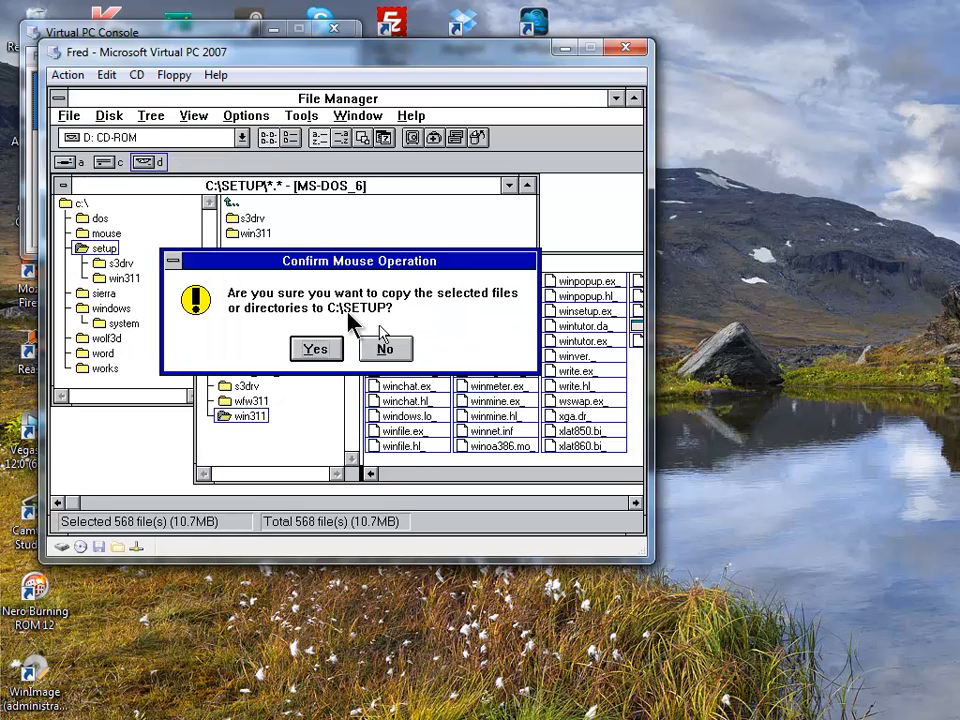
{"action": "key", "text": "Return"}
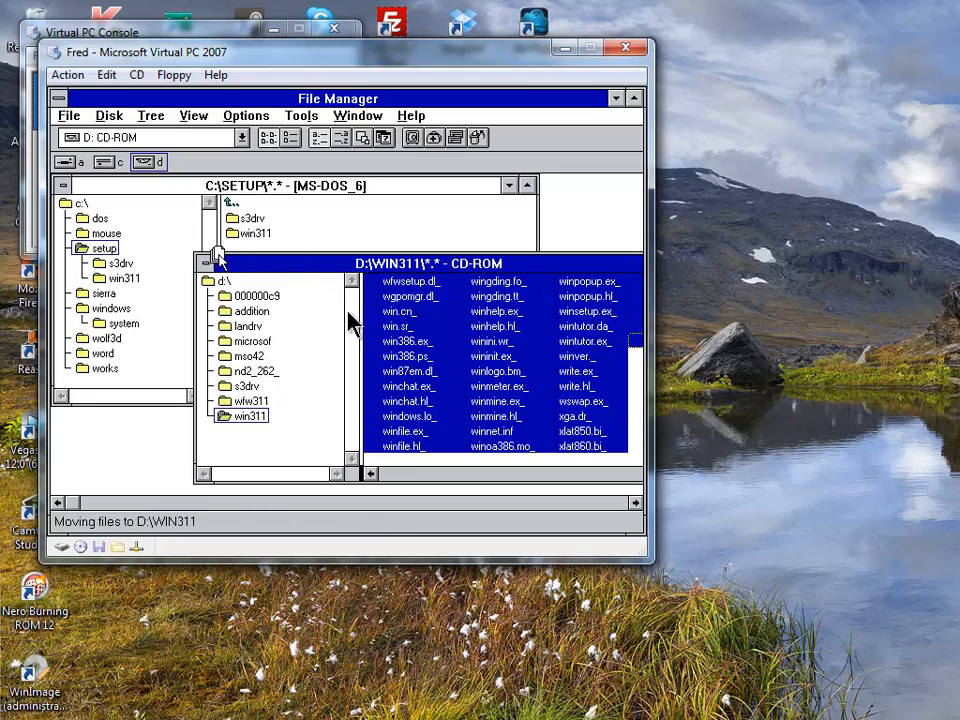
{"action": "left_click_drag", "start_coordinate": [237, 241], "coordinate": [244, 236]}
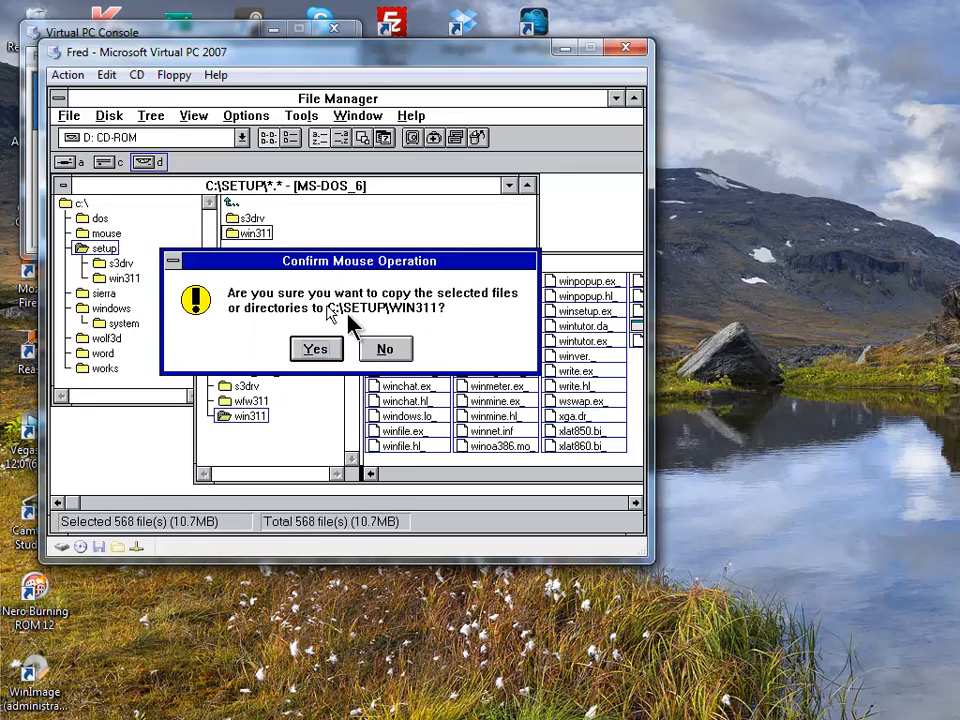
{"action": "left_click", "coordinate": [332, 346]}
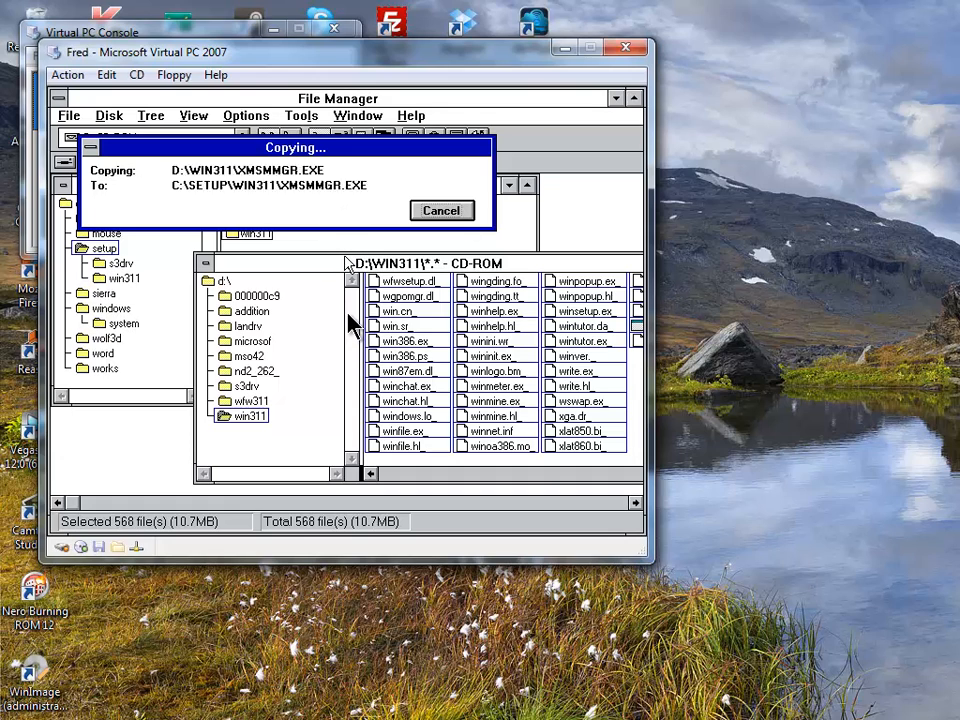
- Select all 54 files in D:\S3DRV and copy them into C:\SETUP\S3DRV
{"action": "left_click", "coordinate": [247, 386]}
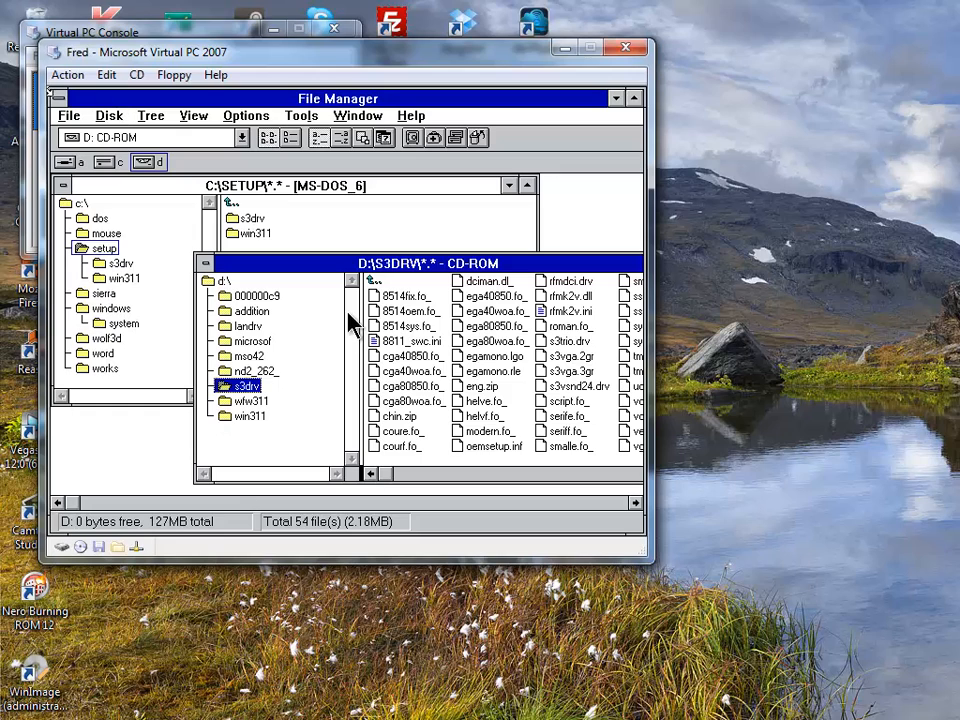
{"action": "left_click", "coordinate": [66, 116]}
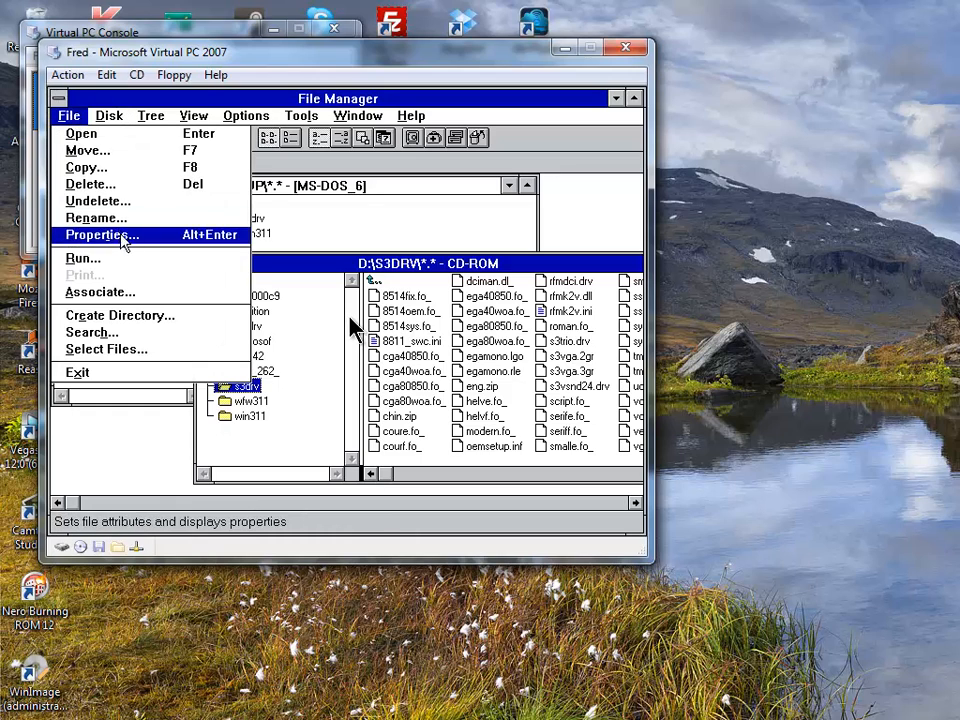
{"action": "left_click", "coordinate": [140, 350]}
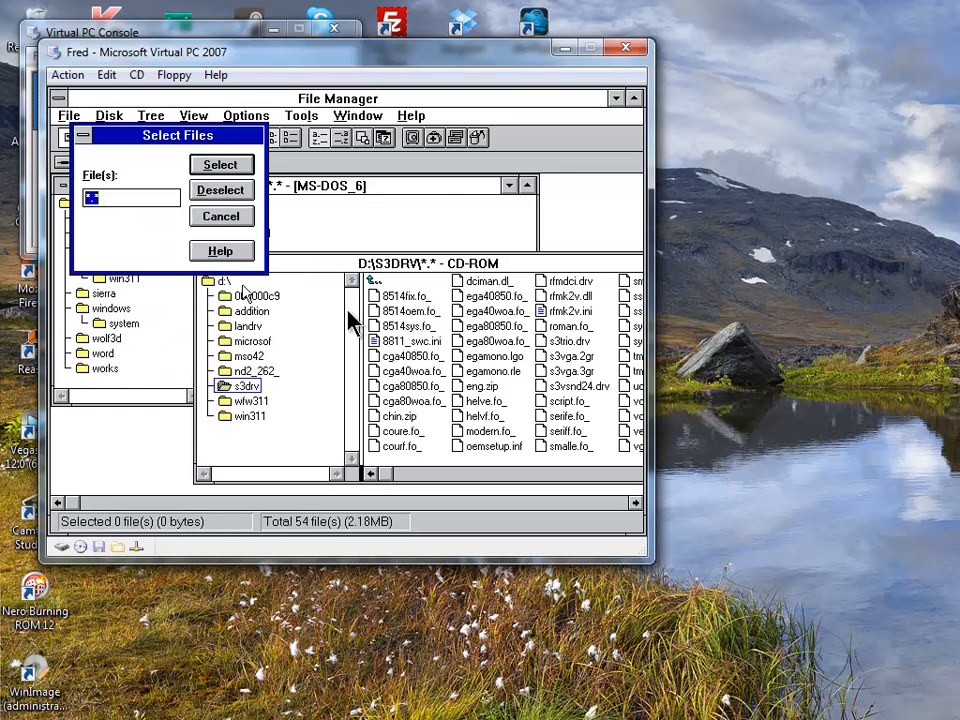
{"action": "left_click", "coordinate": [216, 166]}
{"action": "left_click", "coordinate": [232, 217]}
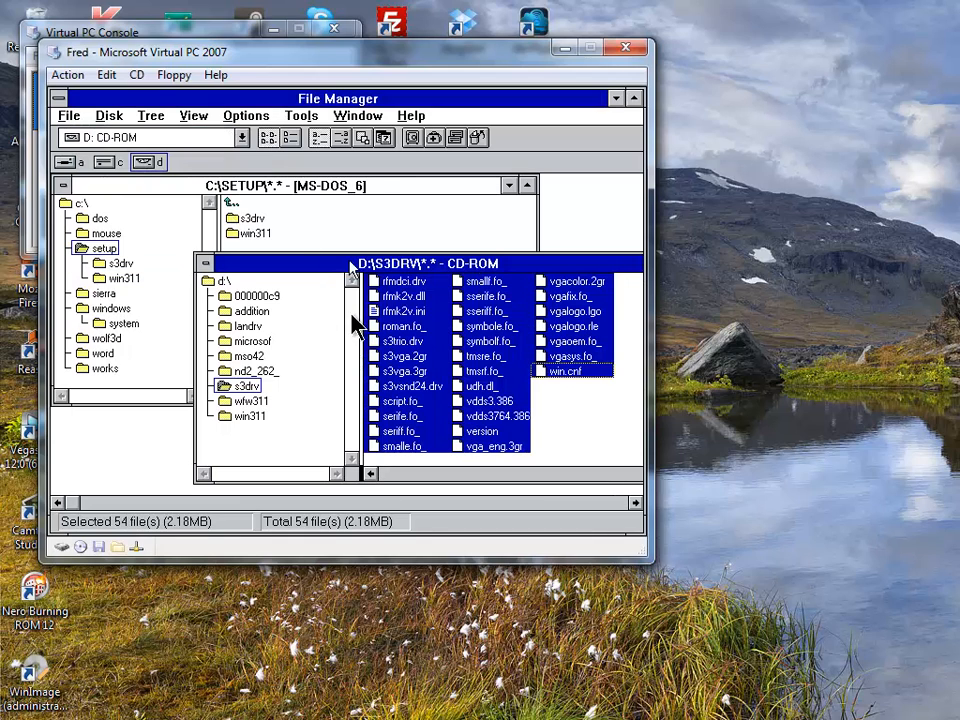
{"action": "left_click_drag", "start_coordinate": [386, 297], "coordinate": [250, 217]}
{"action": "left_click", "coordinate": [318, 350]}
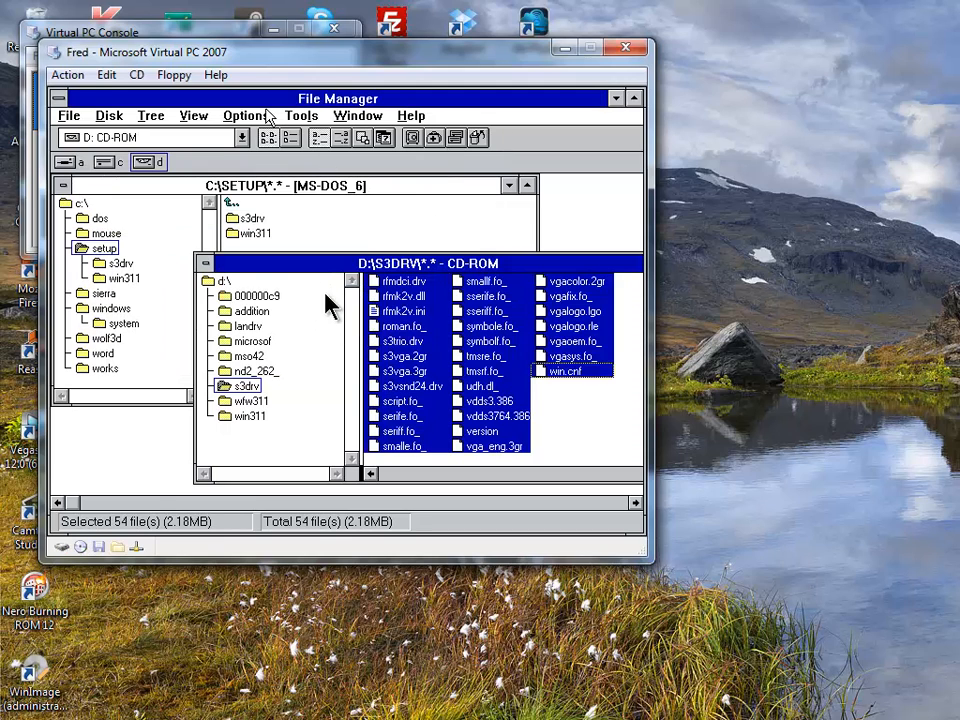
- Close File Manager and exit Windows from Program Manager, confirming with OK
{"action": "double_click", "coordinate": [60, 99]}
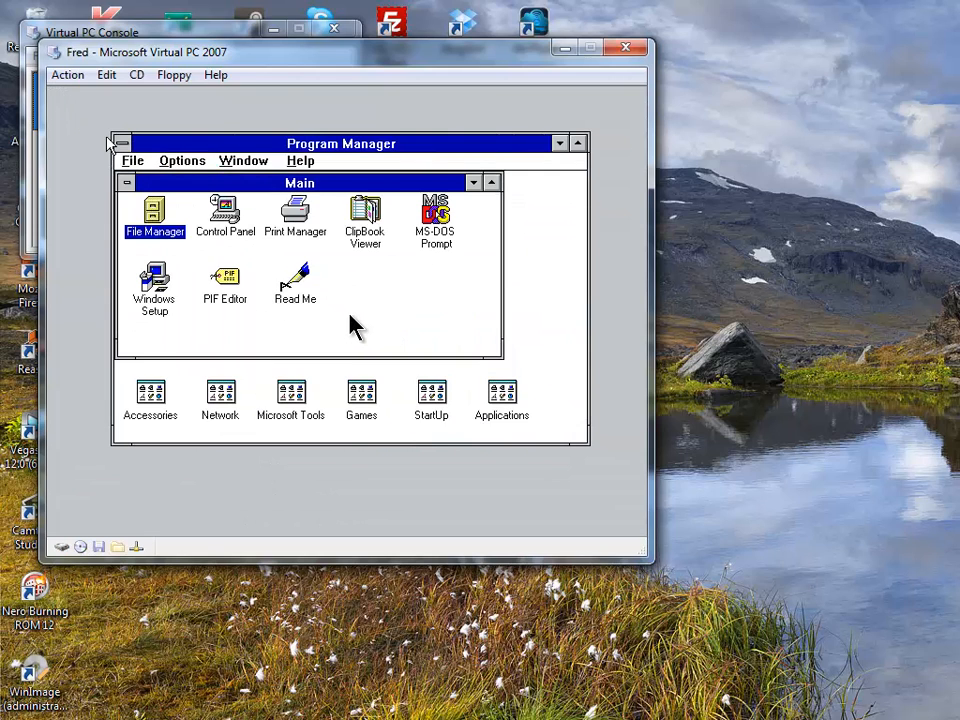
{"action": "left_click", "coordinate": [132, 161]}
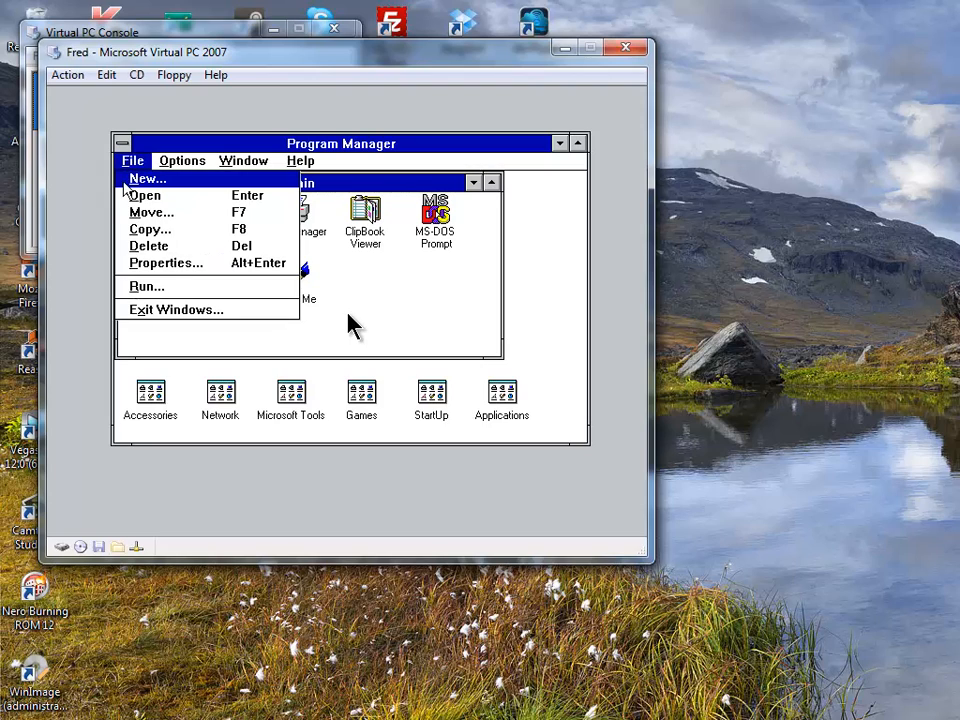
{"action": "left_click", "coordinate": [208, 310]}
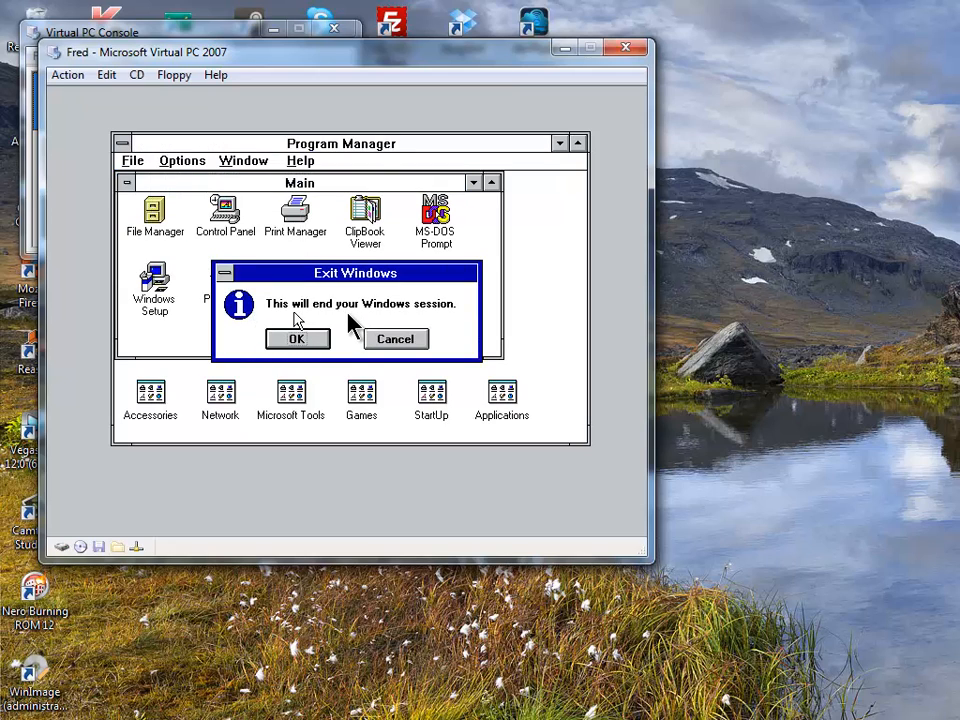
{"action": "left_click", "coordinate": [299, 340]}
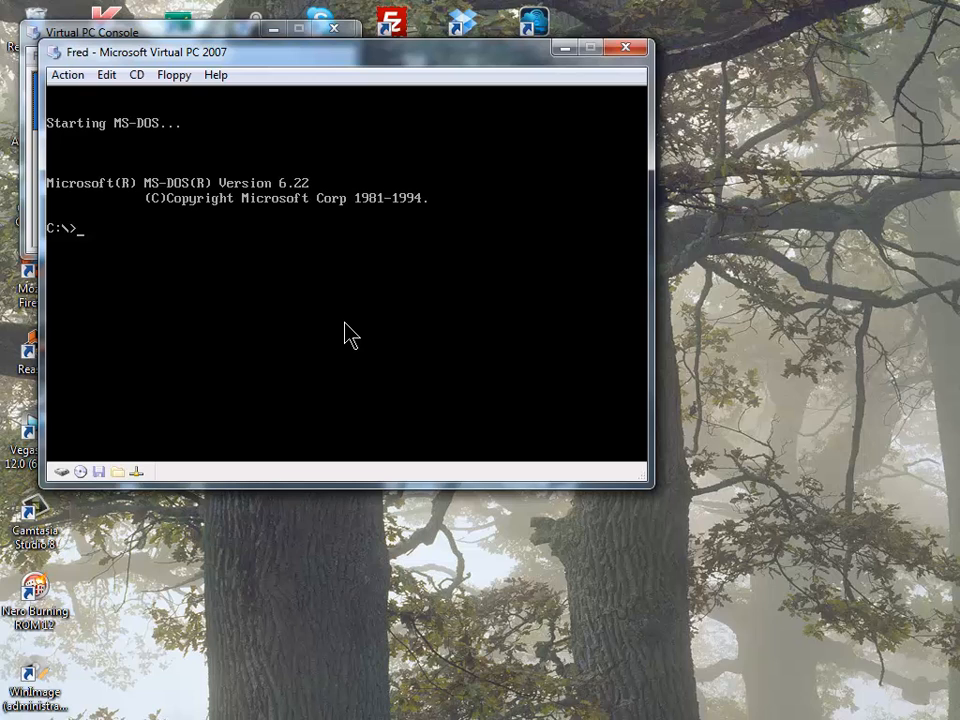
- Change into the windows directory and run setup
{"action": "type", "text": "cd windows"}
{"action": "key", "text": "Return"}
{"action": "type", "text": "setup"}
{"action": "key", "text": "Return"}
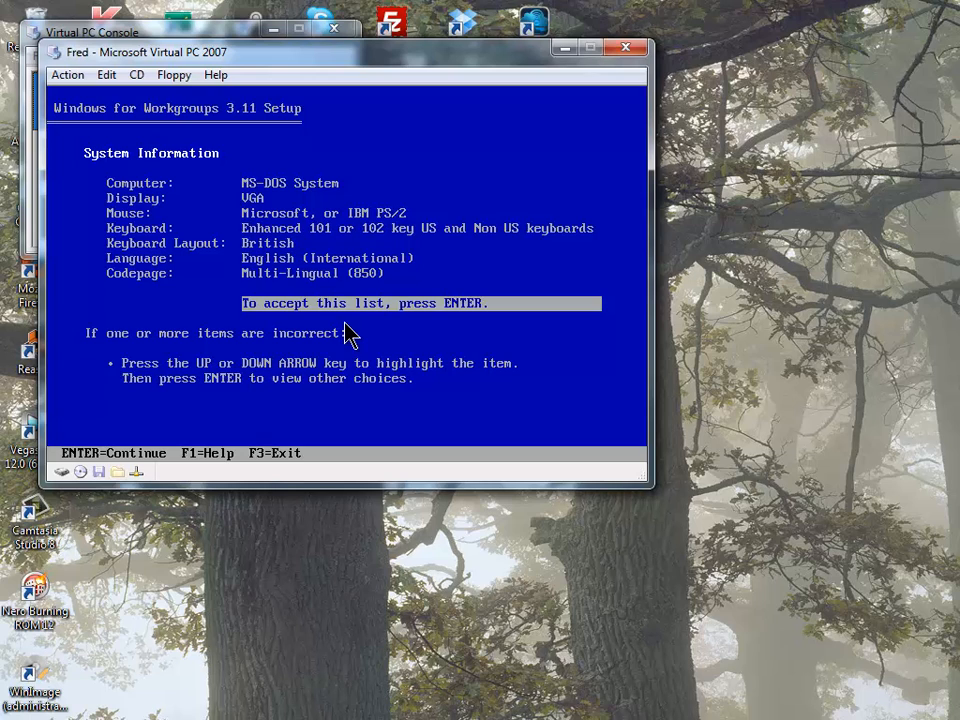
- Set the setup Codepage entry to English (437)
{"action": "key", "text": "Up"}
{"action": "key", "text": "Up"}
{"action": "key", "text": "Up"}
{"action": "key", "text": "Up"}
{"action": "key", "text": "Up"}
{"action": "key", "text": "Up"}
{"action": "key", "text": "Up"}
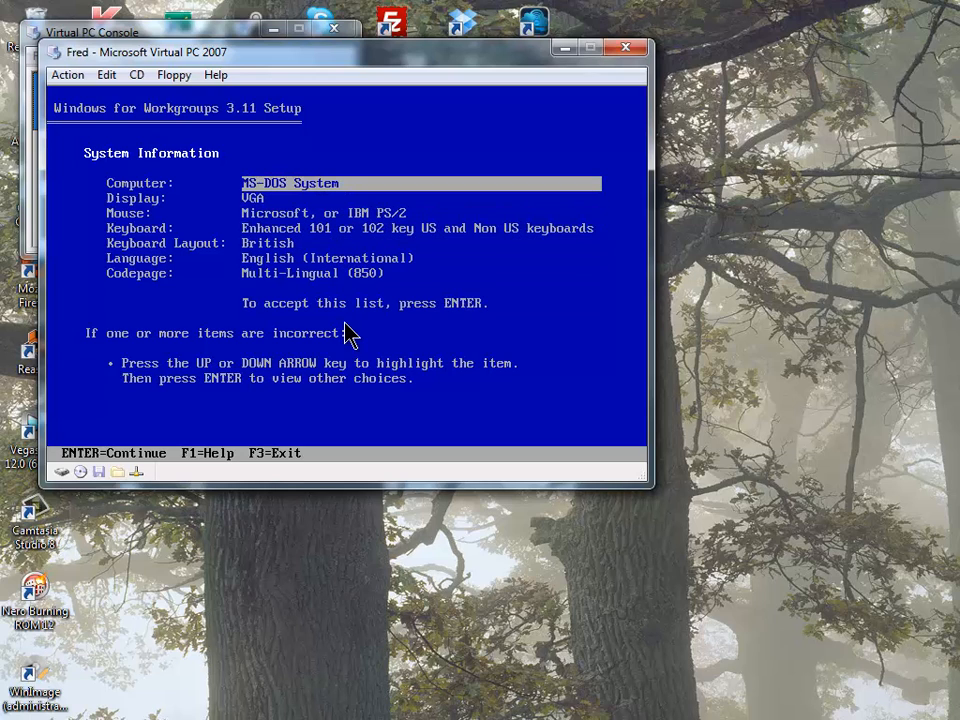
{"action": "key", "text": "Down"}
{"action": "key", "text": "Down"}
{"action": "key", "text": "Down"}
{"action": "key", "text": "Down"}
{"action": "key", "text": "Down"}
{"action": "key", "text": "Down"}
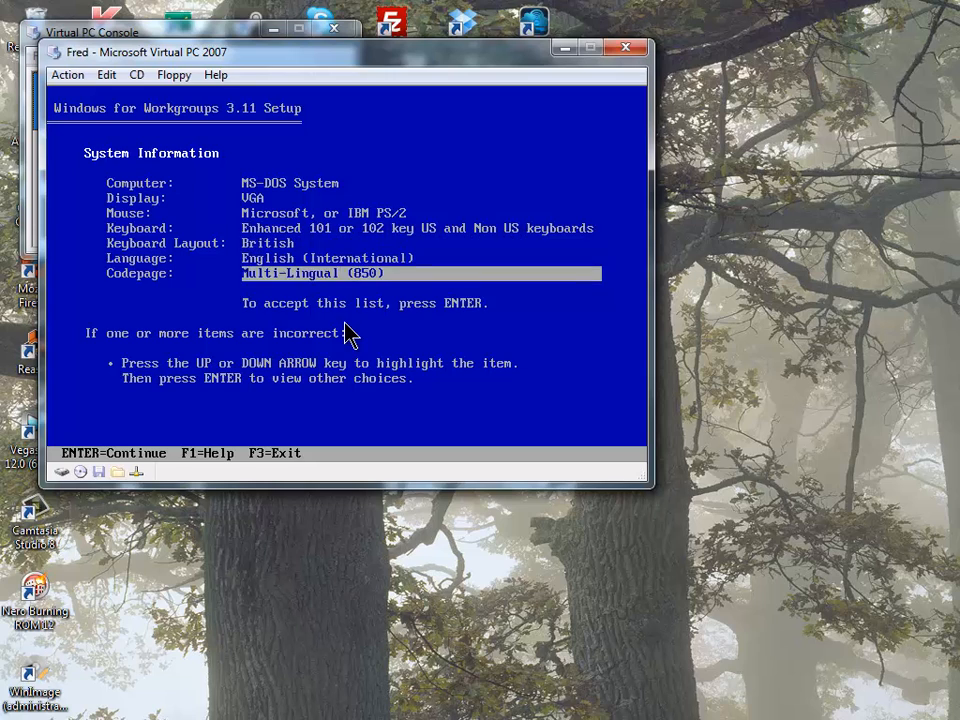
{"action": "key", "text": "Up"}
{"action": "key", "text": "Up"}
{"action": "key", "text": "Up"}
{"action": "key", "text": "Up"}
{"action": "key", "text": "Up"}
{"action": "key", "text": "Up"}
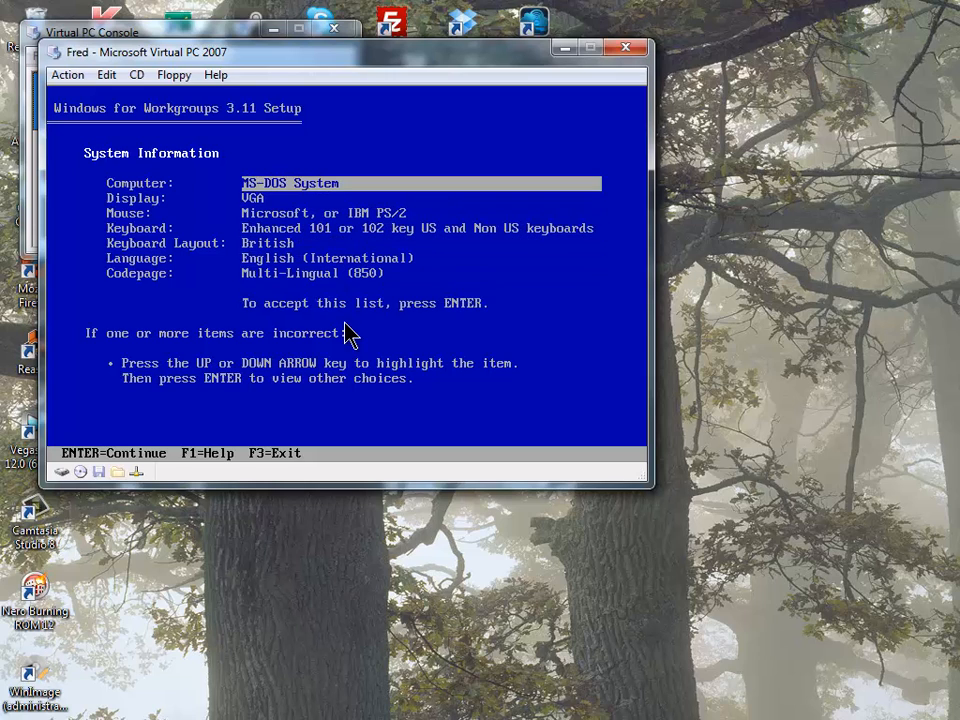
{"action": "key", "text": "Down"}
{"action": "key", "text": "Down"}
{"action": "key", "text": "Down"}
{"action": "key", "text": "Down"}
{"action": "key", "text": "Down"}
{"action": "key", "text": "Down"}
{"action": "key", "text": "Down"}
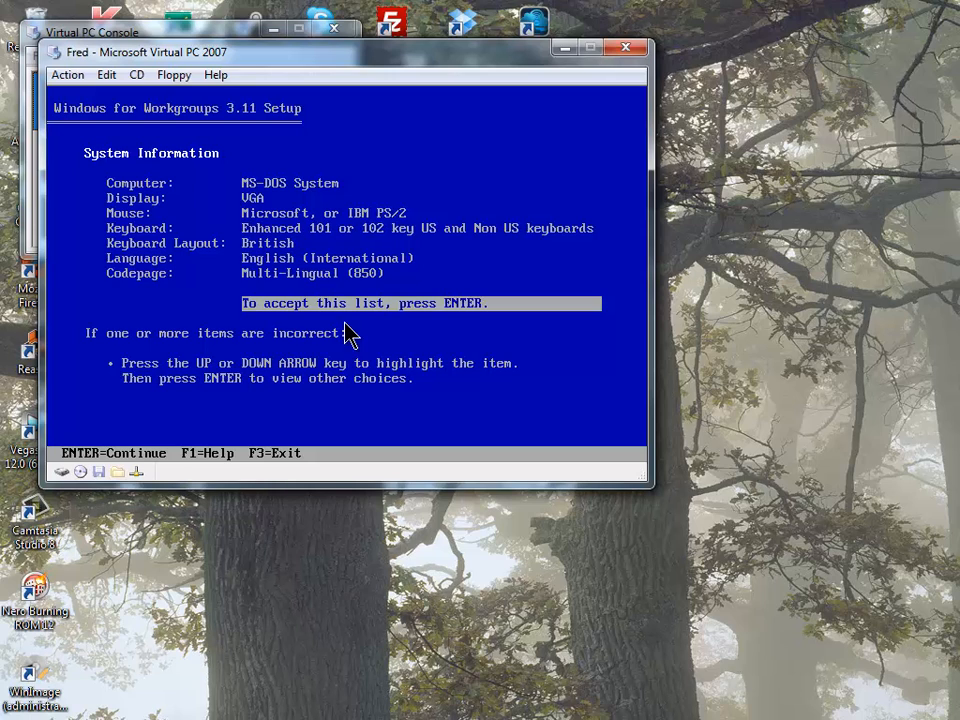
{"action": "key", "text": "Up"}
{"action": "key", "text": "Up"}
{"action": "key", "text": "Up"}
{"action": "key", "text": "Up"}
{"action": "key", "text": "Up"}
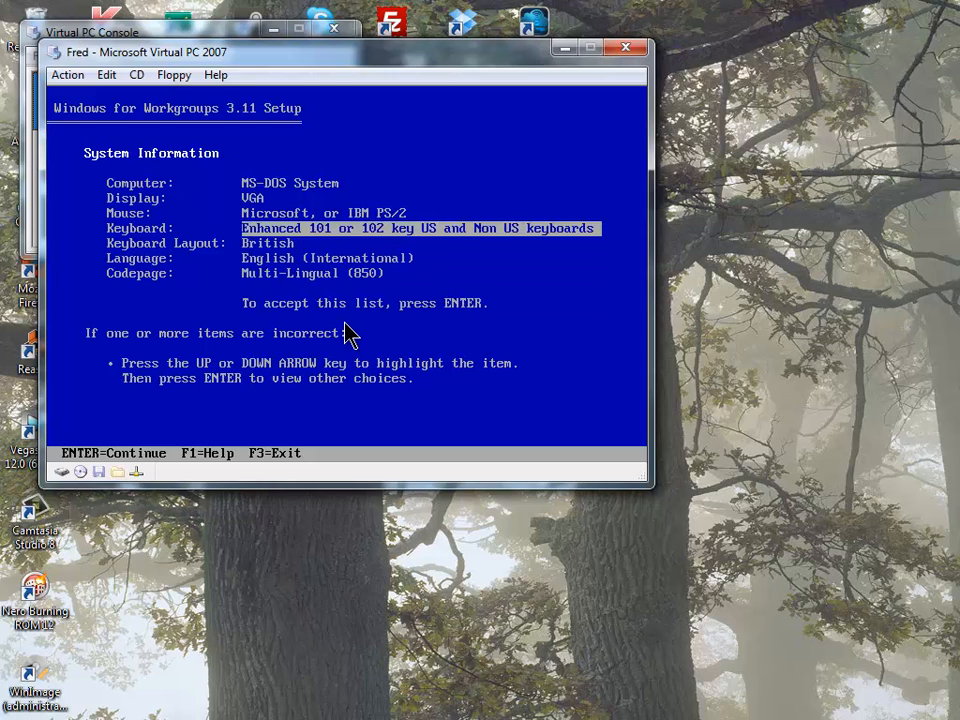
{"action": "key", "text": "Up"}
{"action": "key", "text": "Down"}
{"action": "key", "text": "Down"}
{"action": "key", "text": "Down"}
{"action": "key", "text": "Down"}
{"action": "key", "text": "Down"}
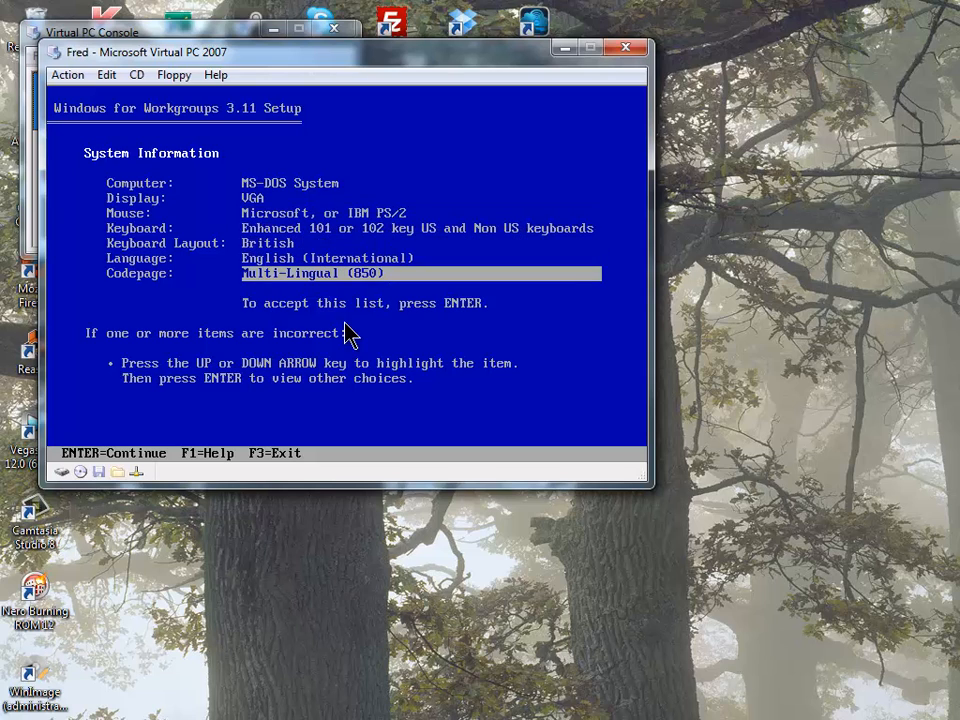
{"action": "key", "text": "Return"}
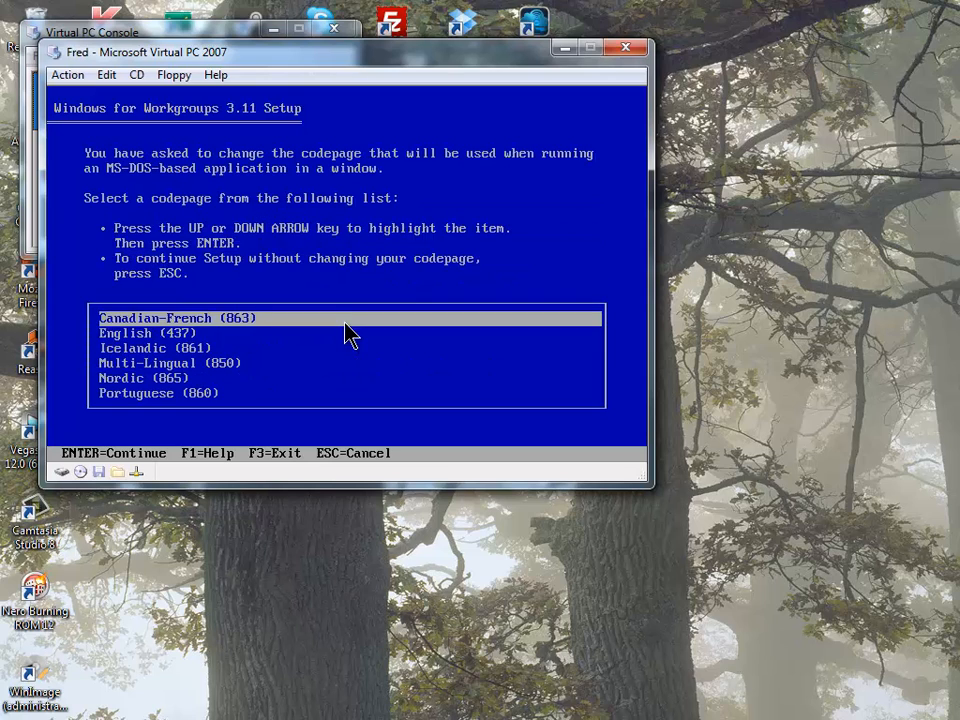
{"action": "key", "text": "Down"}
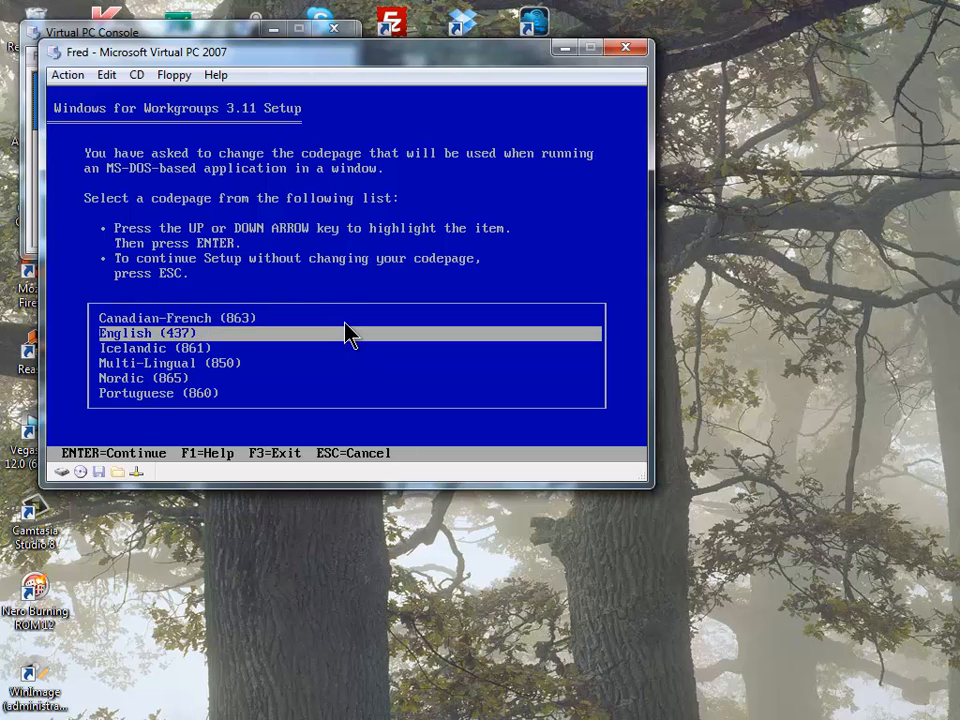
{"action": "key", "text": "Return"}
- Set Display to Other (Requires disk provided by a hardware manufacturer)
{"action": "key", "text": "Up"}
{"action": "key", "text": "Up"}
{"action": "key", "text": "Up"}
{"action": "key", "text": "Up"}
{"action": "key", "text": "Up"}
{"action": "key", "text": "Up"}
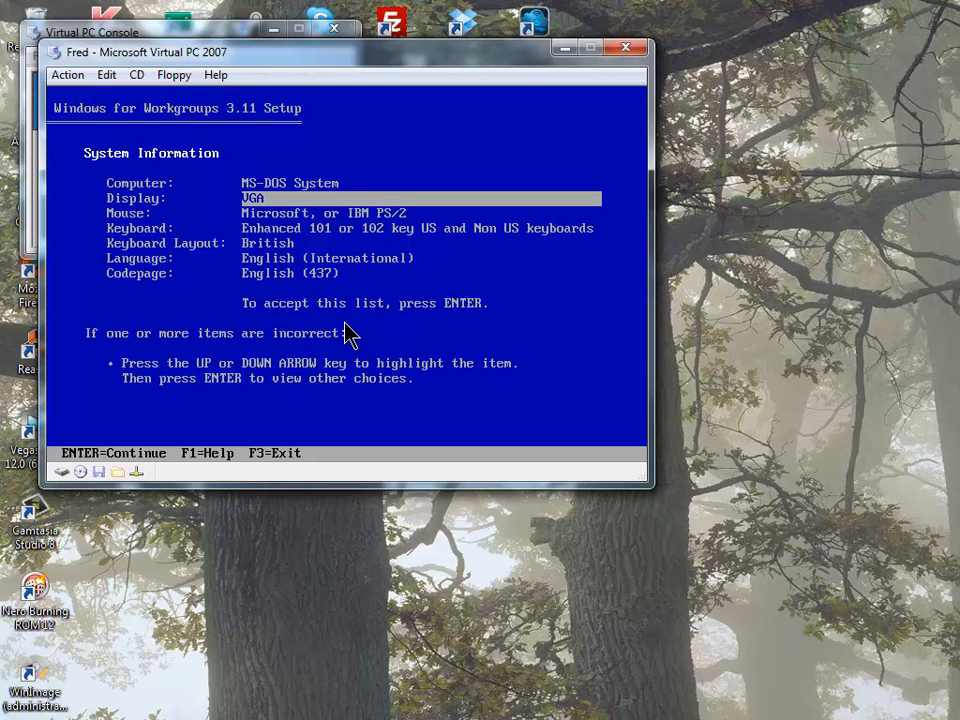
{"action": "key", "text": "Return"}
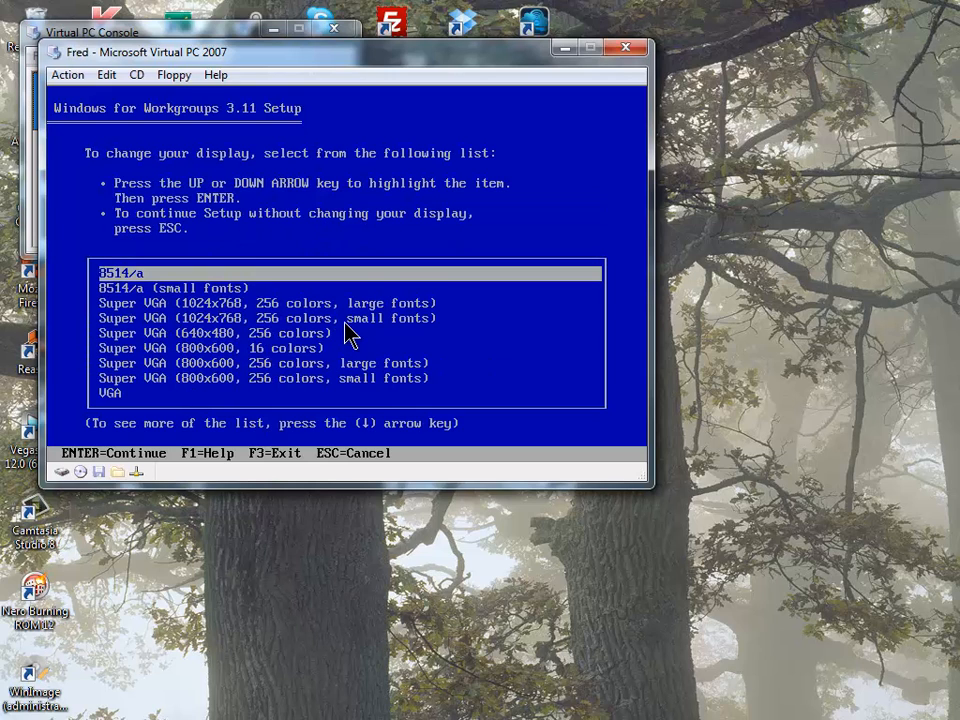
{"action": "key", "text": "Down"}
{"action": "key", "text": "Down"}
{"action": "key", "text": "Down"}
{"action": "key", "text": "Down"}
{"action": "key", "text": "Down"}
{"action": "key", "text": "Down"}
{"action": "key", "text": "Down"}
{"action": "key", "text": "Down"}
{"action": "key", "text": "Down"}
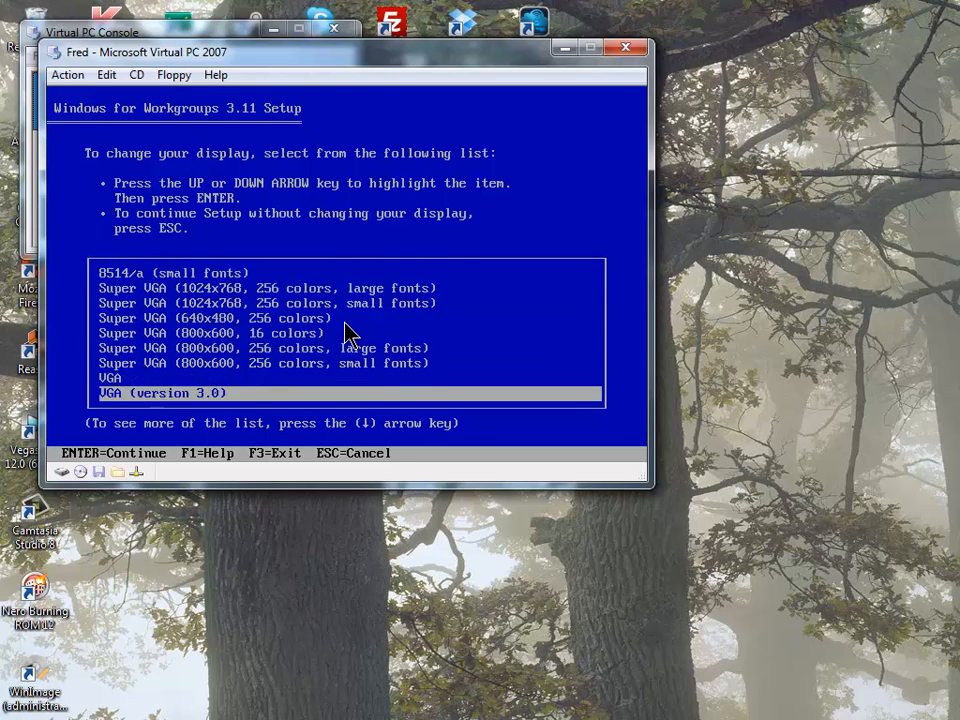
{"action": "key", "text": "Down"}
{"action": "key", "text": "Down"}
{"action": "key", "text": "Down"}
{"action": "key", "text": "Down"}
{"action": "key", "text": "Down"}
{"action": "key", "text": "Down"}
{"action": "key", "text": "Down"}
{"action": "key", "text": "Down"}
{"action": "key", "text": "Down"}
{"action": "key", "text": "Down"}
{"action": "key", "text": "Up"}
{"action": "key", "text": "Down"}
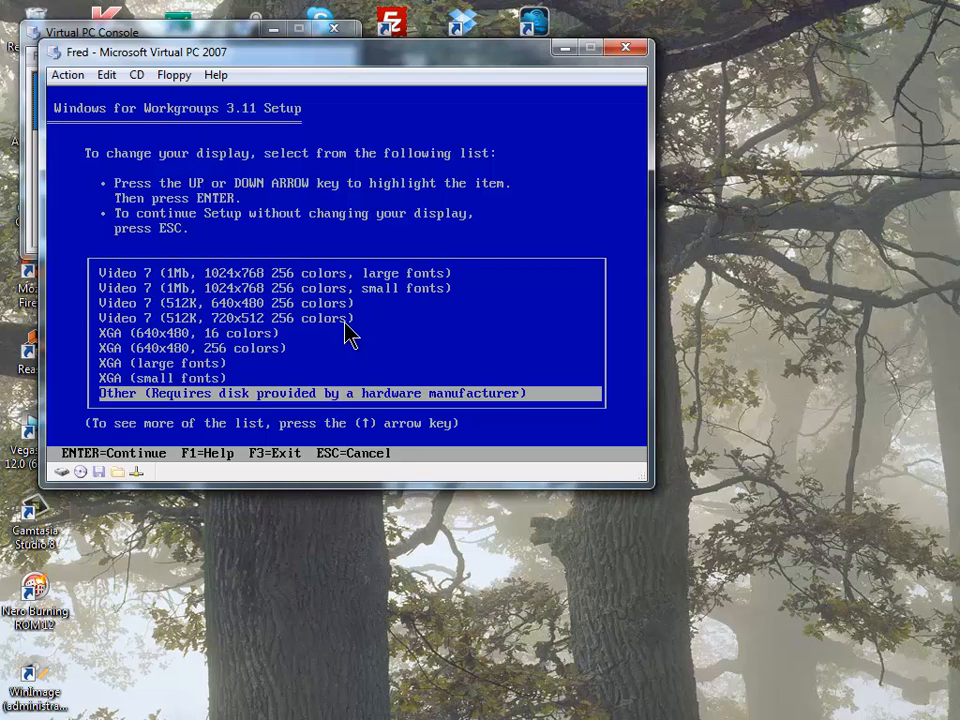
{"action": "key", "text": "Return"}
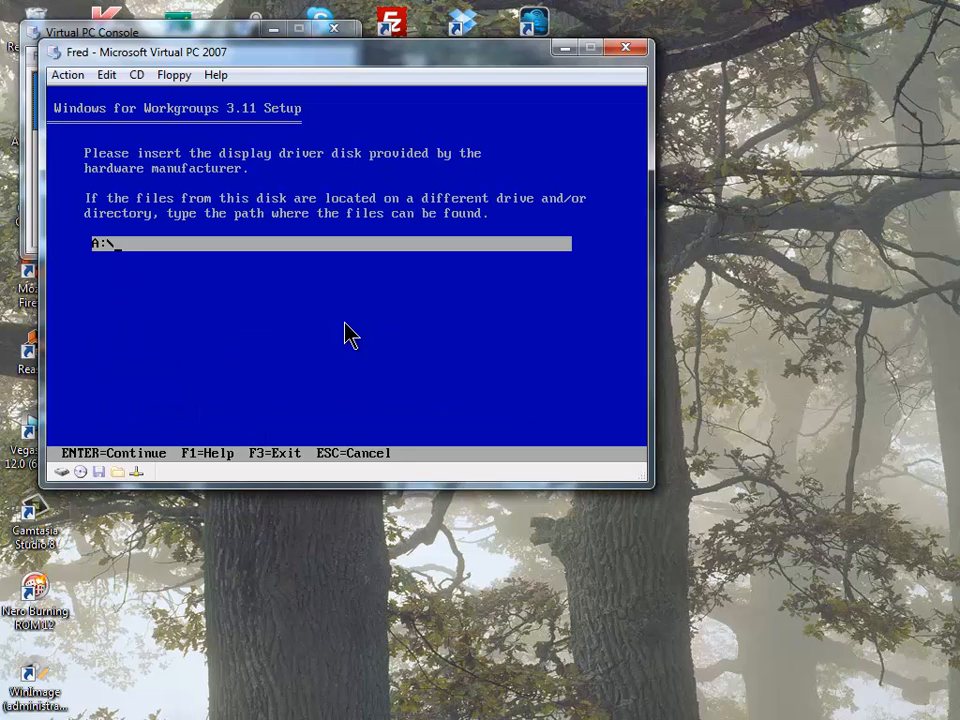
- Point setup to C:\SETUP\S3DRV and choose the S3 TrioV2 1.69.02 800x600 16.7M C SF driver
{"action": "key", "text": "BackSpace"}
{"action": "key", "text": "BackSpace"}
{"action": "key", "text": "BackSpace"}
{"action": "type", "text": "C:\\SETUP\\S3DRV"}
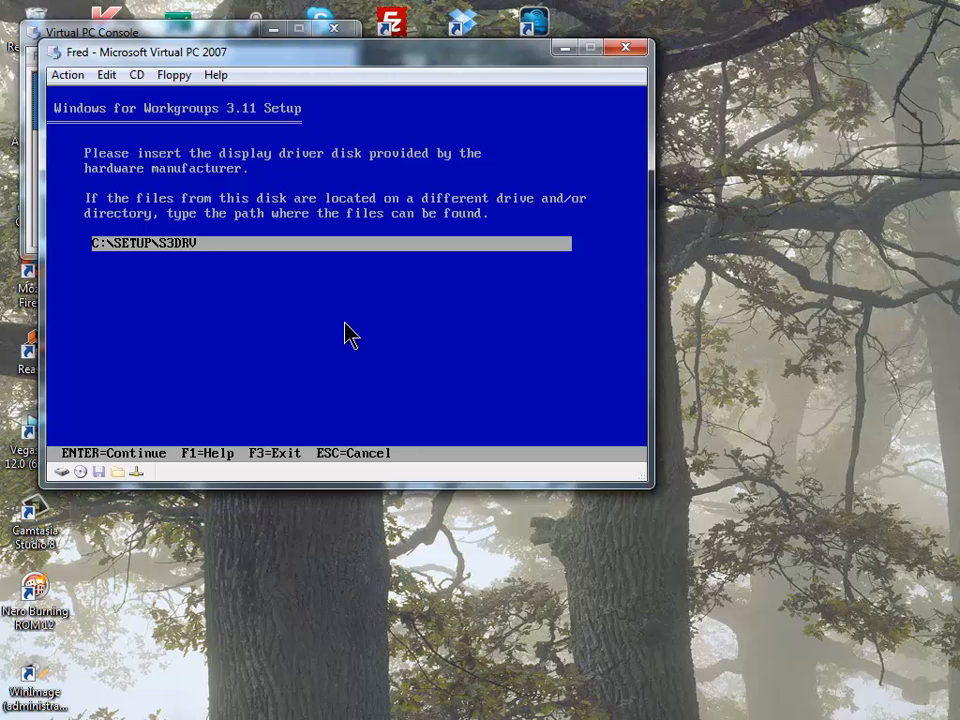
{"action": "key", "text": "Return"}
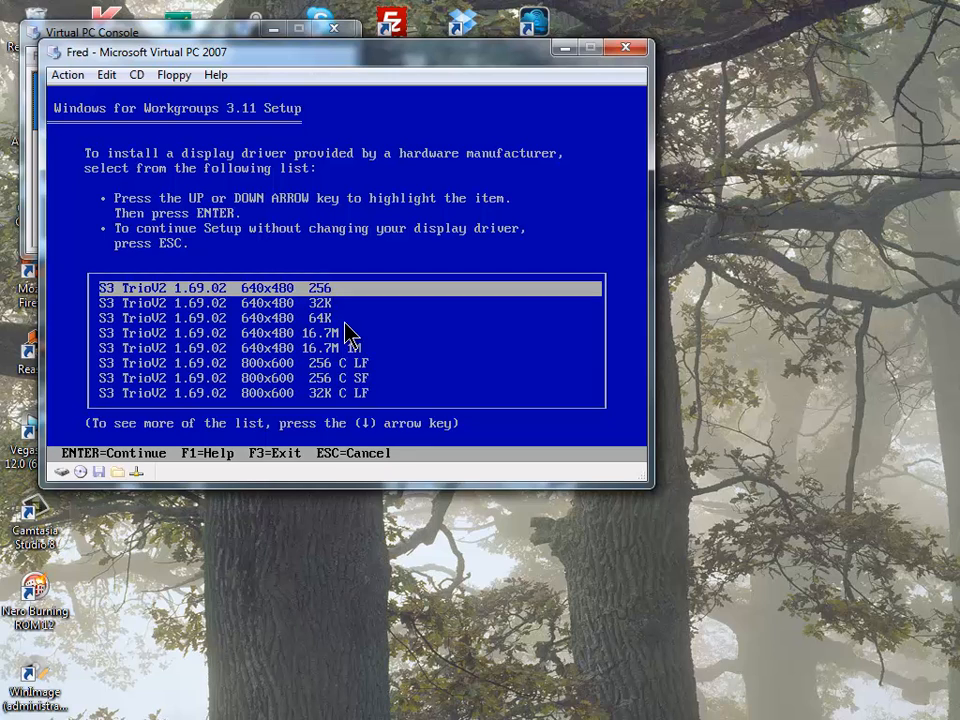
{"action": "key", "text": "Down"}
{"action": "key", "text": "Down"}
{"action": "key", "text": "Down"}
{"action": "key", "text": "Down"}
{"action": "key", "text": "Down"}
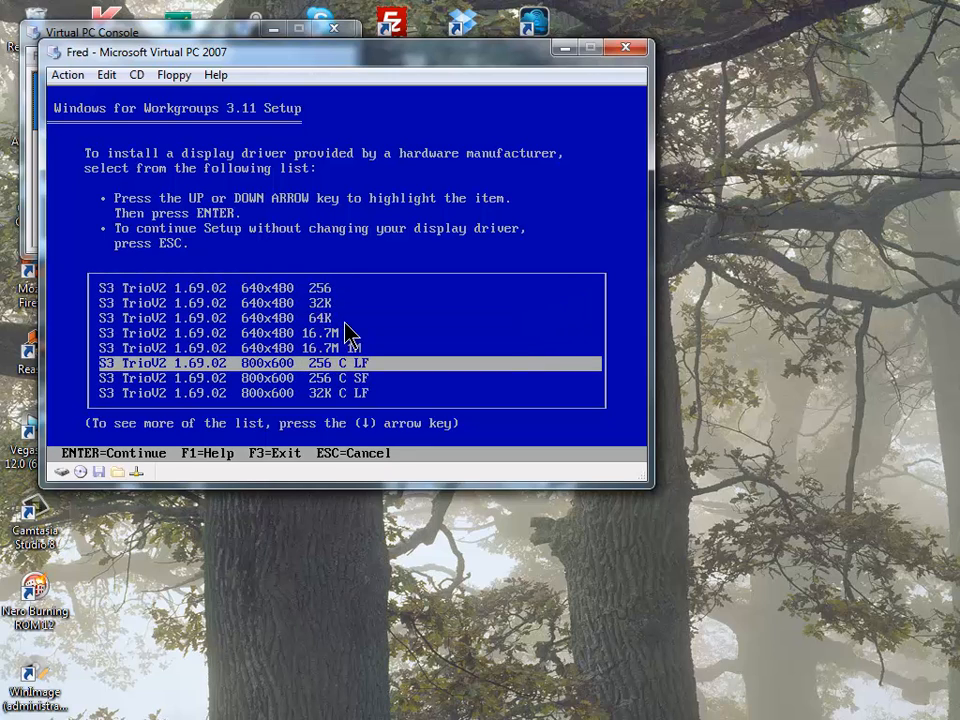
{"action": "key", "text": "Up"}
{"action": "key", "text": "Down"}
{"action": "key", "text": "Down"}
{"action": "key", "text": "Down"}
{"action": "key", "text": "Down"}
{"action": "key", "text": "Down"}
{"action": "key", "text": "Down"}
{"action": "key", "text": "Down"}
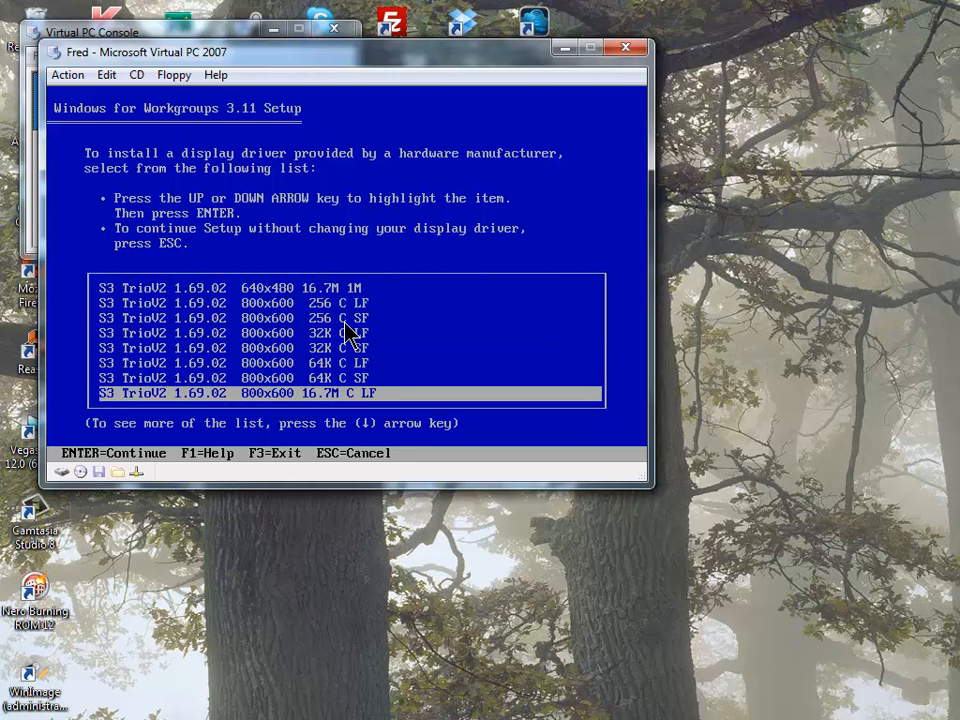
{"action": "key", "text": "Down"}
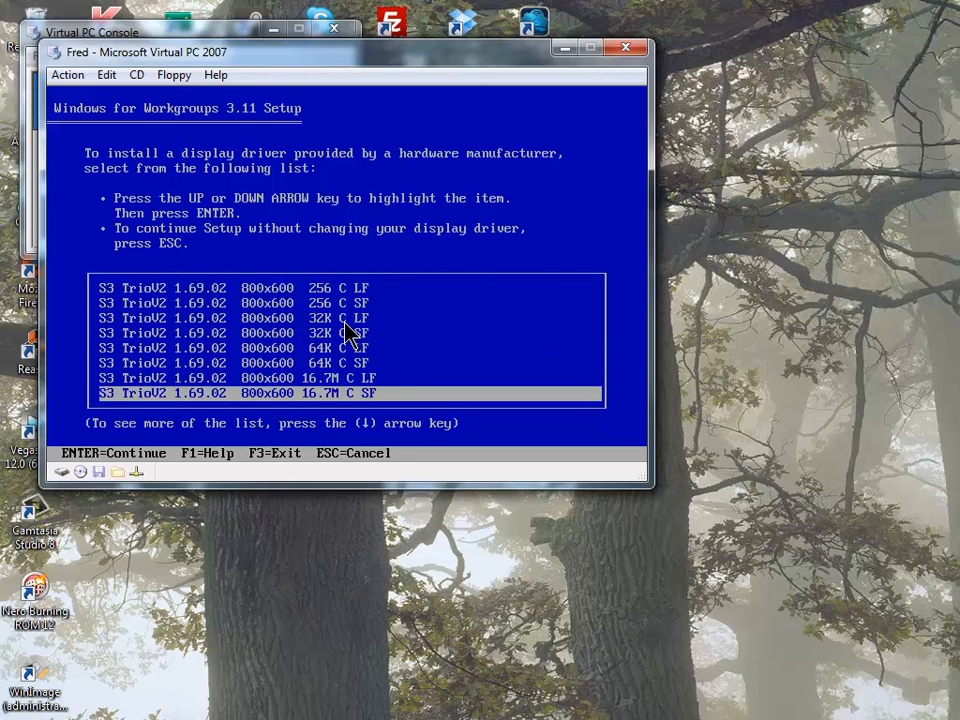
{"action": "key", "text": "Return"}
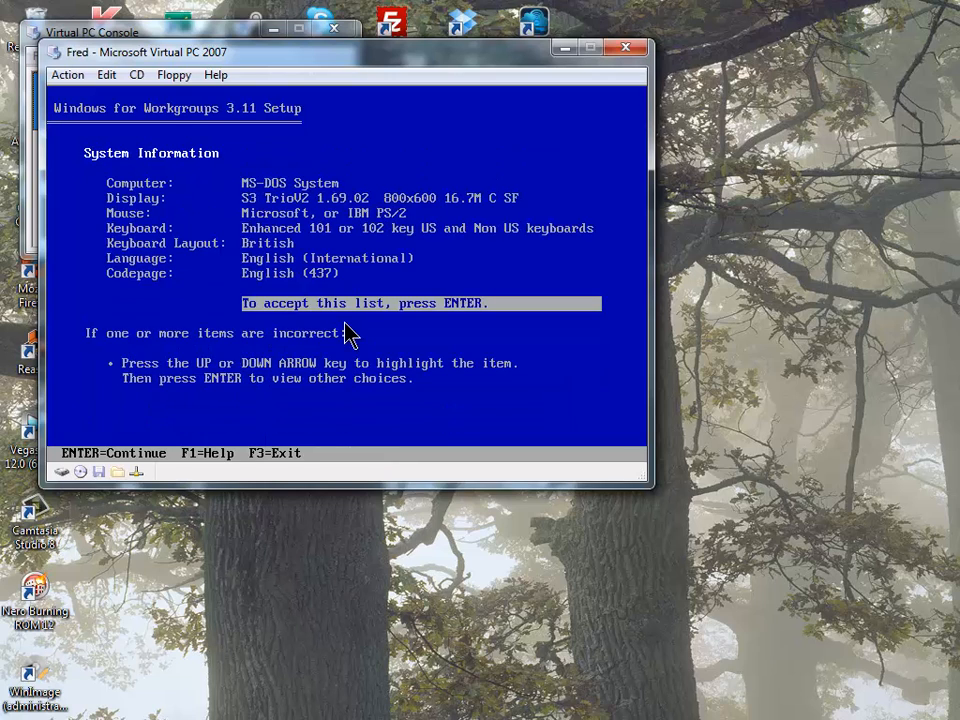
- Accept the hardware list and give C:\SETUP\WIN311 as the source path for copying files
{"action": "key", "text": "Return"}
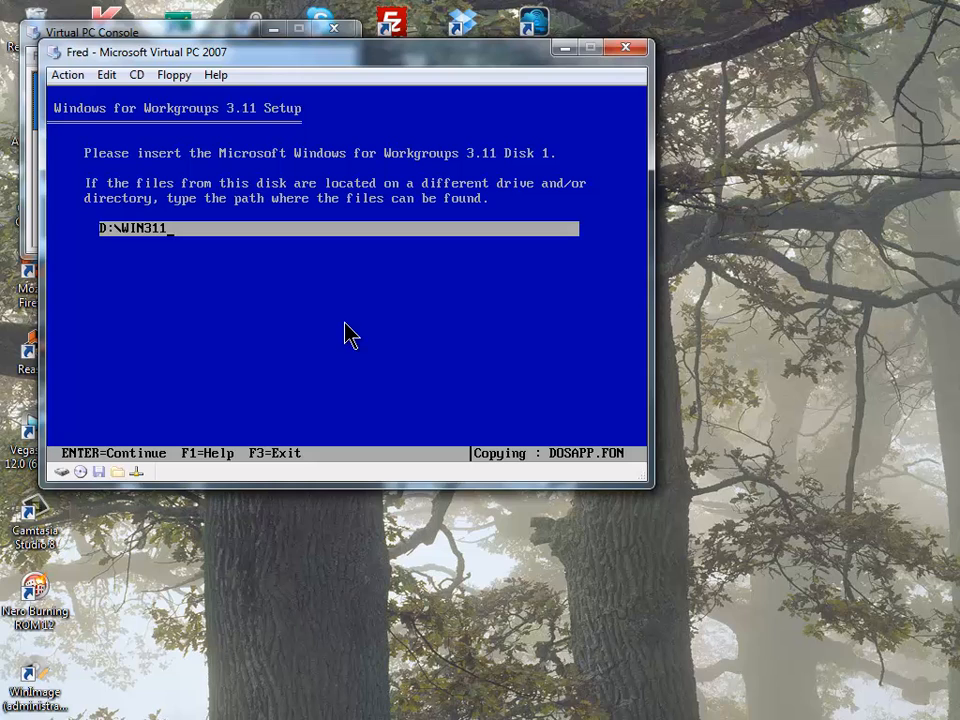
{"action": "key", "text": "BackSpace"}
{"action": "key", "text": "BackSpace"}
{"action": "key", "text": "BackSpace"}
{"action": "key", "text": "BackSpace"}
{"action": "key", "text": "BackSpace"}
{"action": "key", "text": "BackSpace"}
{"action": "key", "text": "BackSpace"}
{"action": "key", "text": "BackSpace"}
{"action": "key", "text": "BackSpace"}
{"action": "type", "text": "A:\\"}
{"action": "key", "text": "BackSpace"}
{"action": "key", "text": "BackSpace"}
{"action": "key", "text": "BackSpace"}
{"action": "type", "text": "C:\\SETUP\\WIN311"}
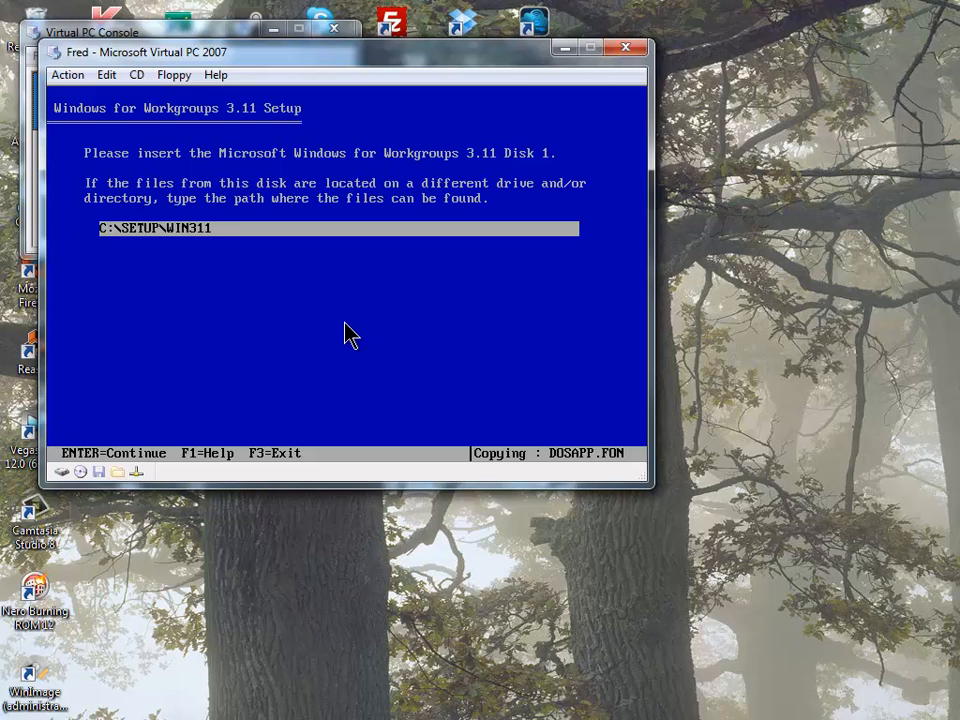
{"action": "key", "text": "Return"}
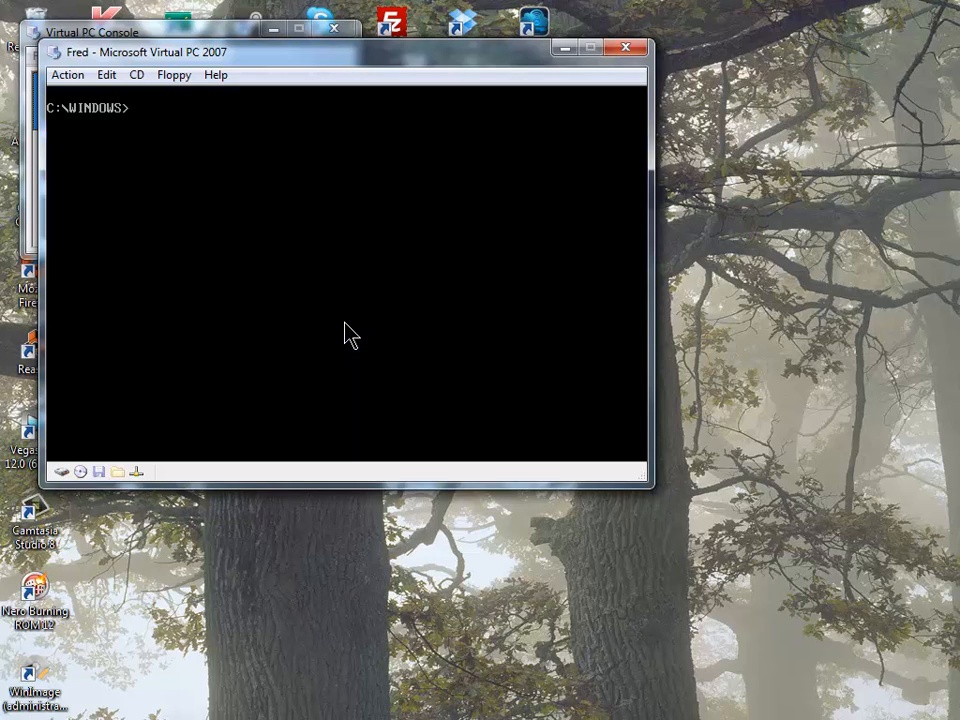
- Delete C:\SETUP with deltree from the root, then reset the virtual machine with Right Alt+R
{"action": "type", "text": "cd \\"}
{"action": "key", "text": "Return"}
{"action": "type", "text": "deltree C:\\"}
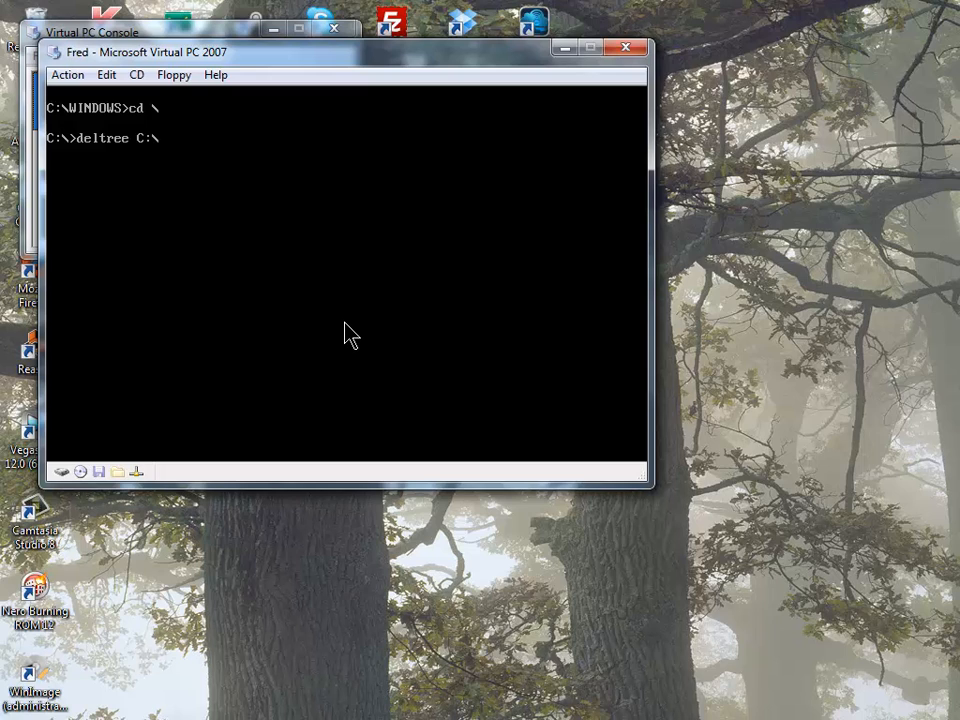
{"action": "type", "text": "SETUP"}
{"action": "key", "text": "Return"}
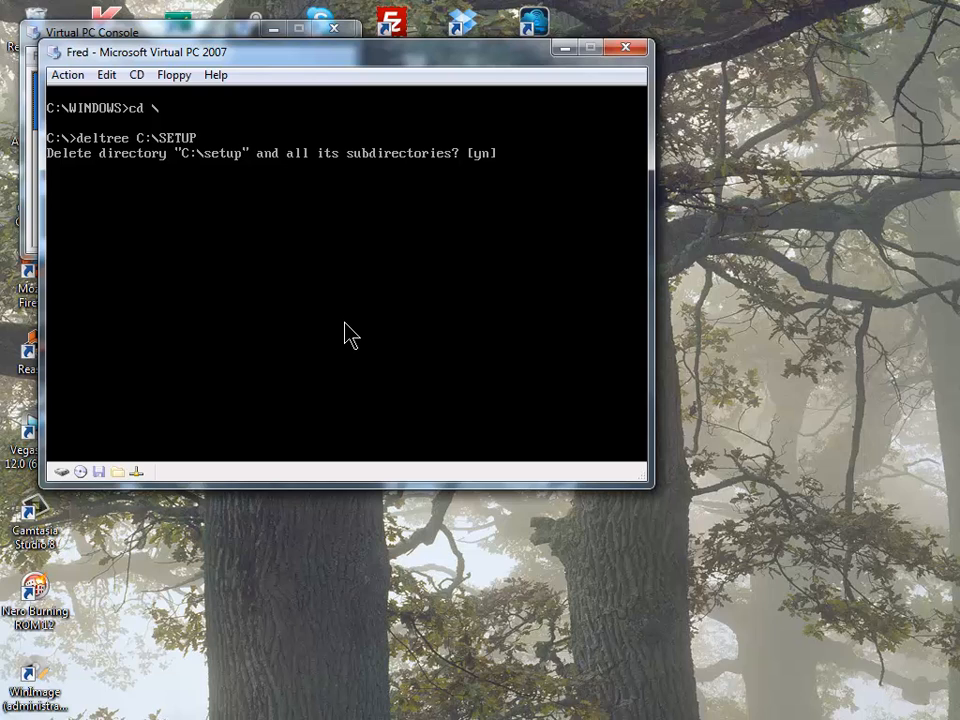
{"action": "type", "text": "y"}
{"action": "key", "text": "Return"}
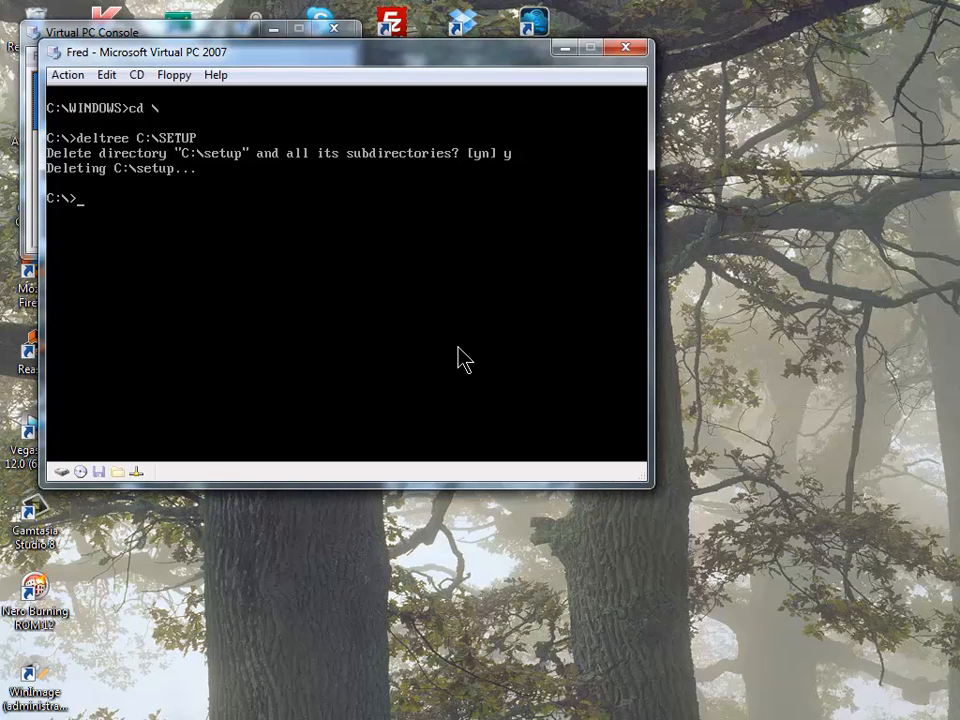
{"action": "key", "text": "alt+r"}
{"action": "key", "text": "Return"}
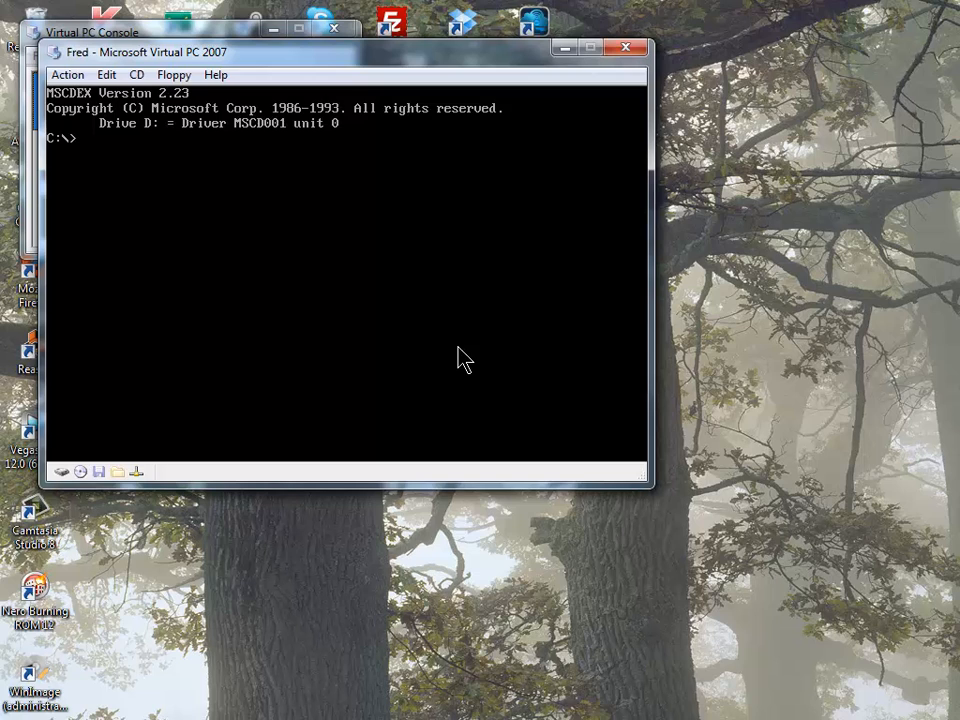
- Start Windows with win, minimize and restore the Main group, then launch Control Panel
{"action": "type", "text": "win"}
{"action": "key", "text": "Return"}
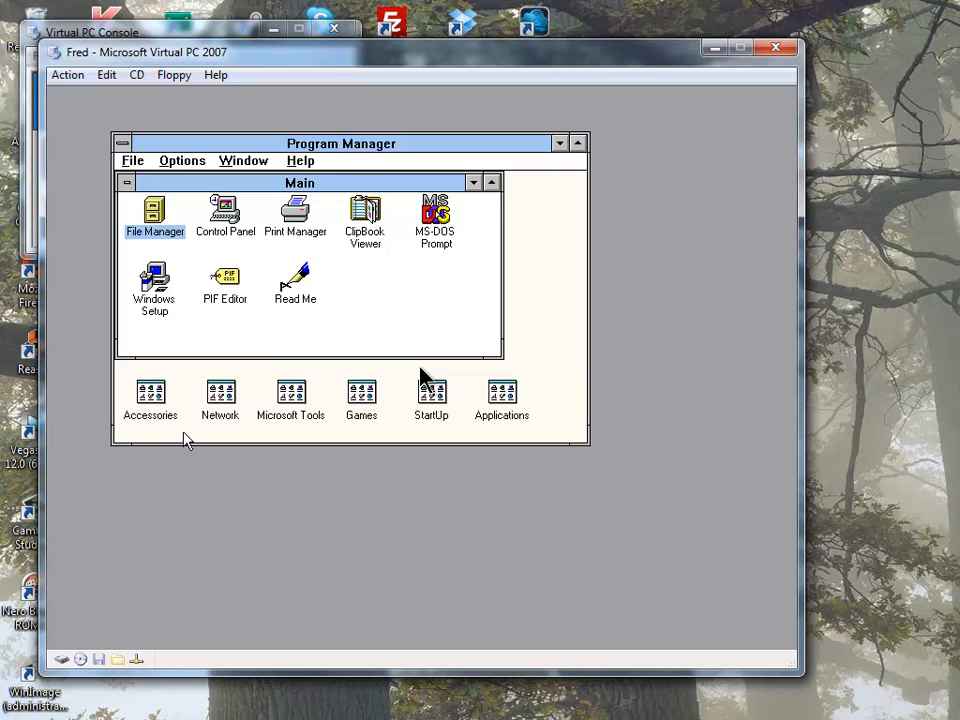
{"action": "left_click", "coordinate": [474, 183]}
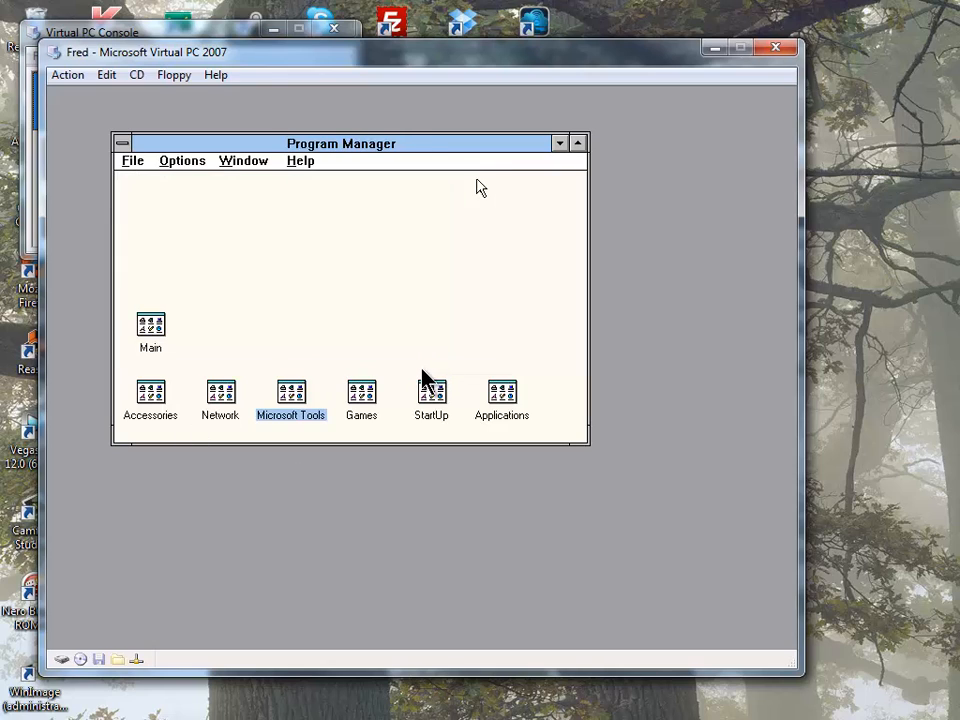
{"action": "left_click", "coordinate": [279, 162]}
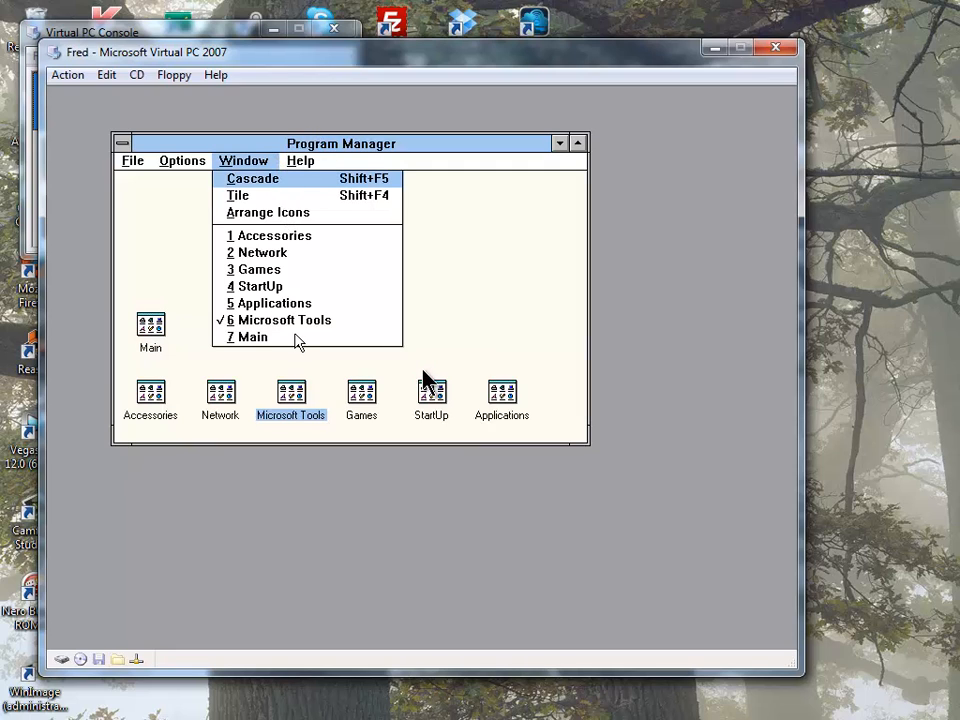
{"action": "left_click", "coordinate": [298, 338]}
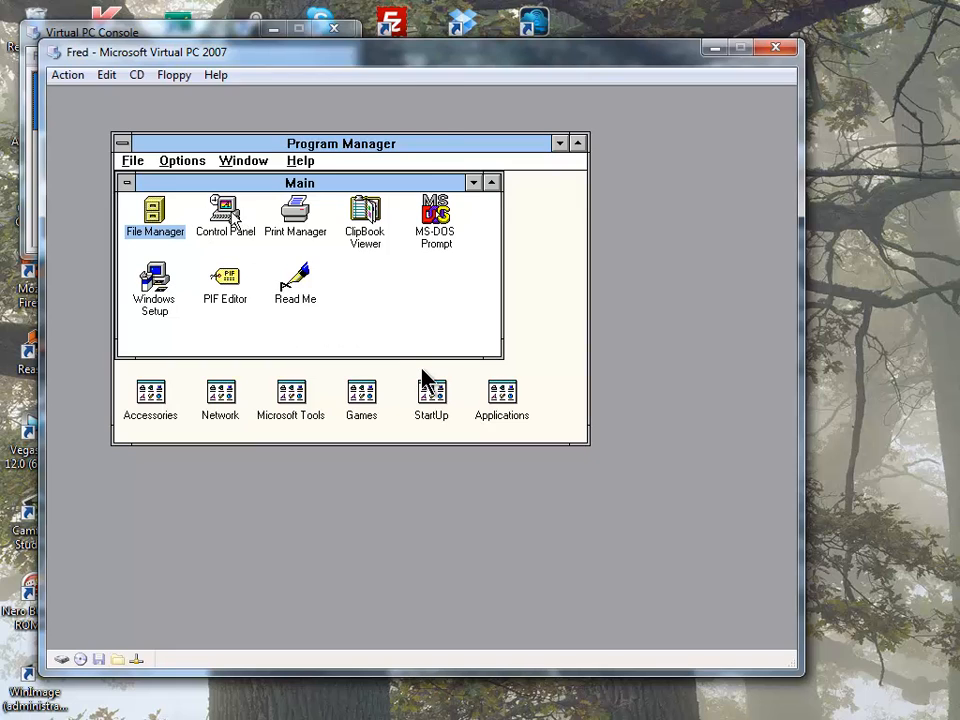
{"action": "double_click", "coordinate": [243, 213]}
{"action": "left_click", "coordinate": [232, 205]}
- Dismiss the Universal Draw Handler error in Drivers, browse the Add list without adding, and close Control Panel
{"action": "double_click", "coordinate": [230, 212]}
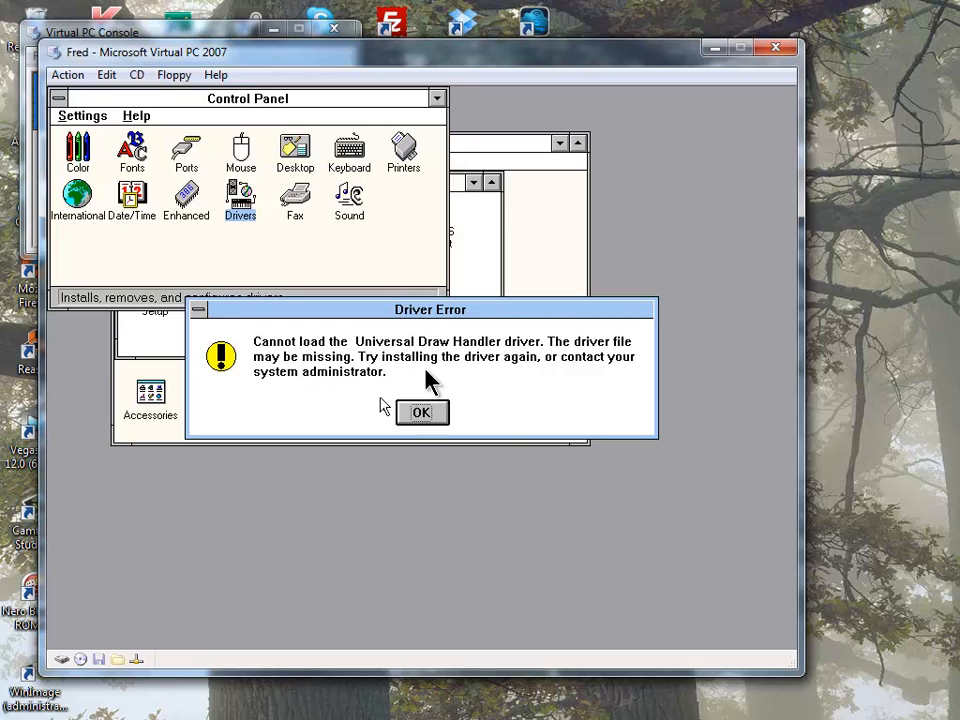
{"action": "left_click", "coordinate": [414, 416]}
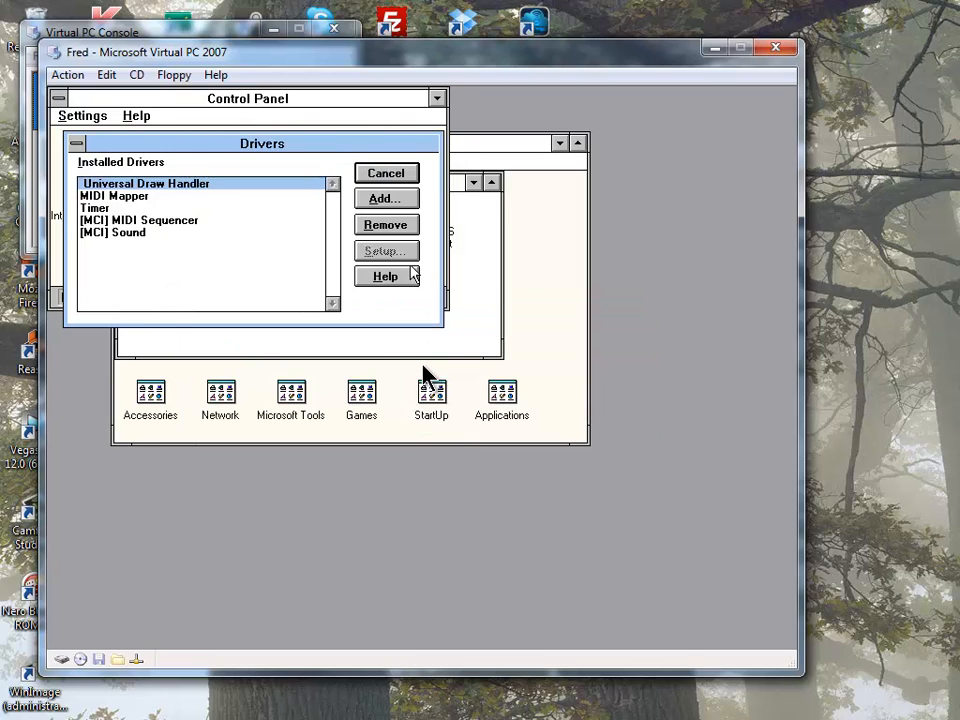
{"action": "left_click", "coordinate": [399, 199]}
{"action": "left_click", "coordinate": [274, 258]}
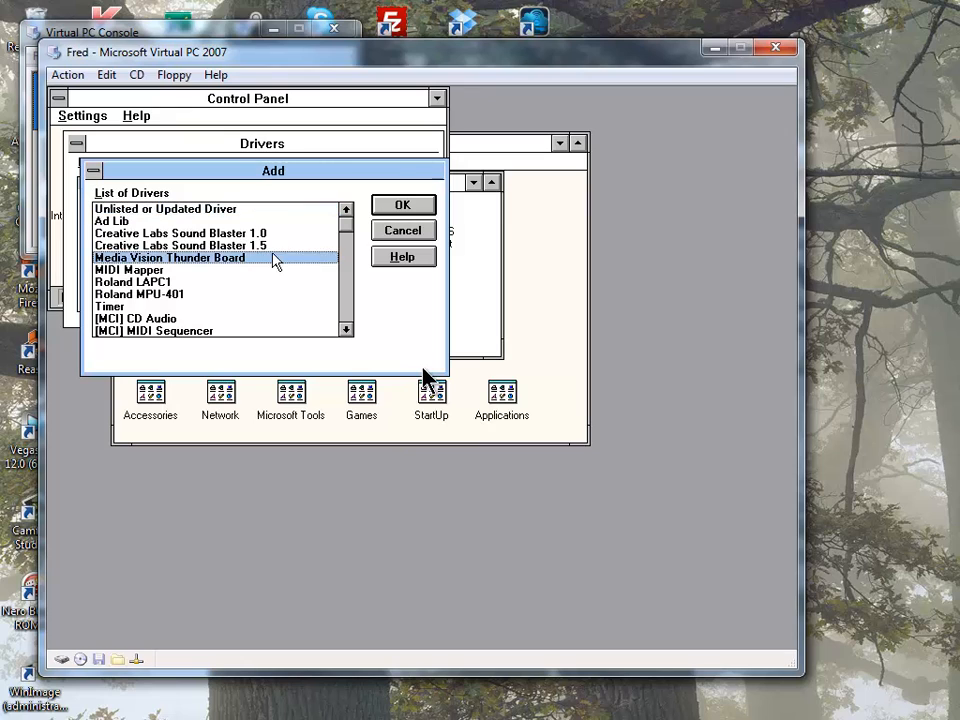
{"action": "left_click", "coordinate": [279, 246]}
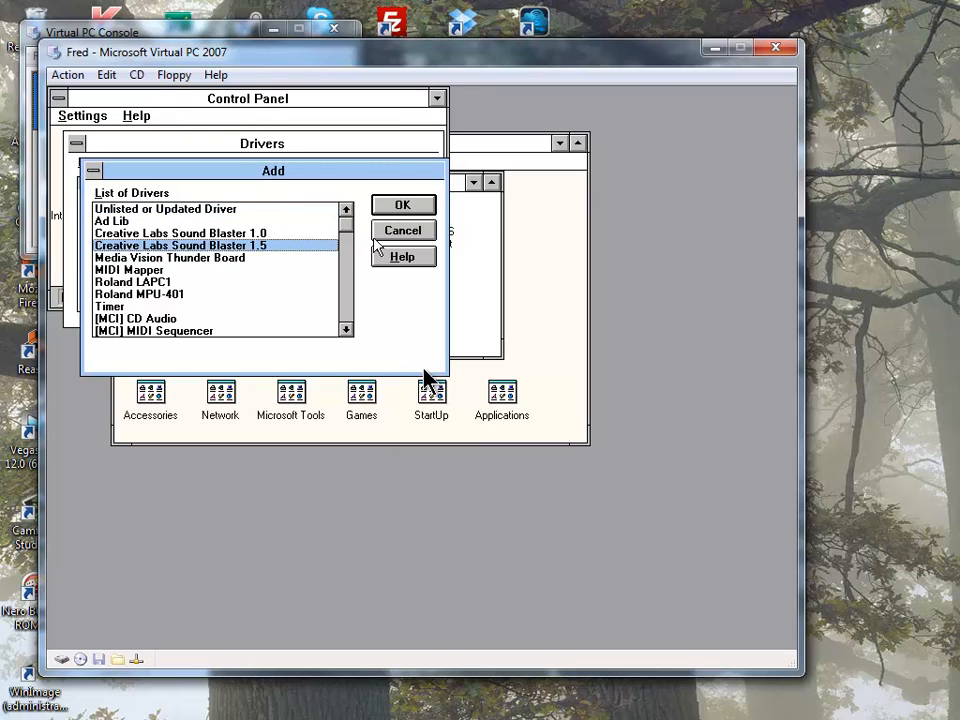
{"action": "left_click", "coordinate": [418, 234]}
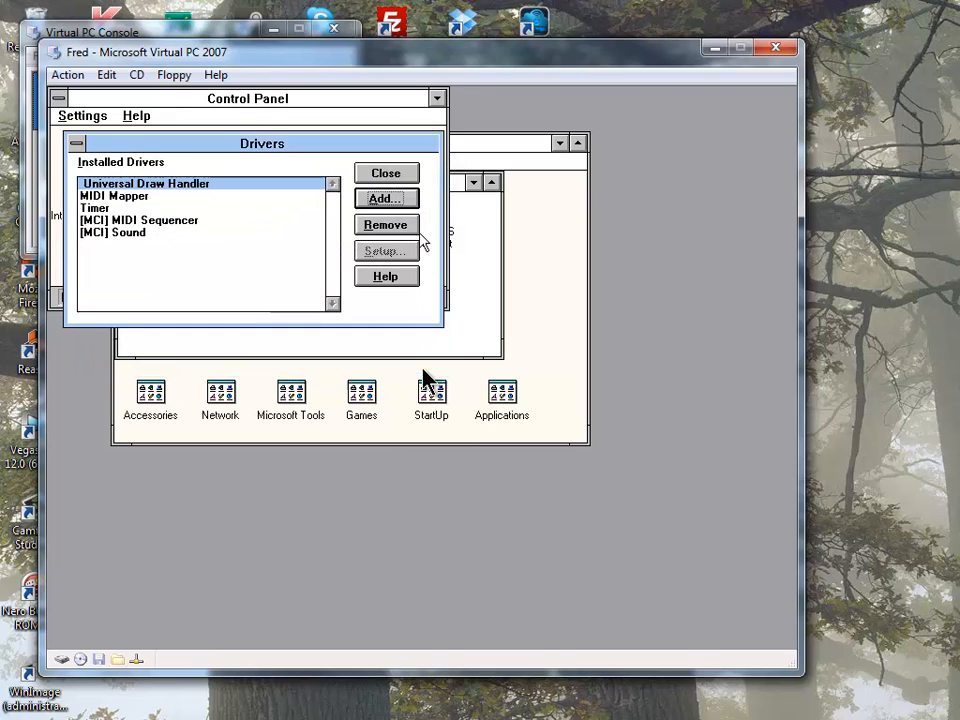
{"action": "left_click", "coordinate": [386, 174]}
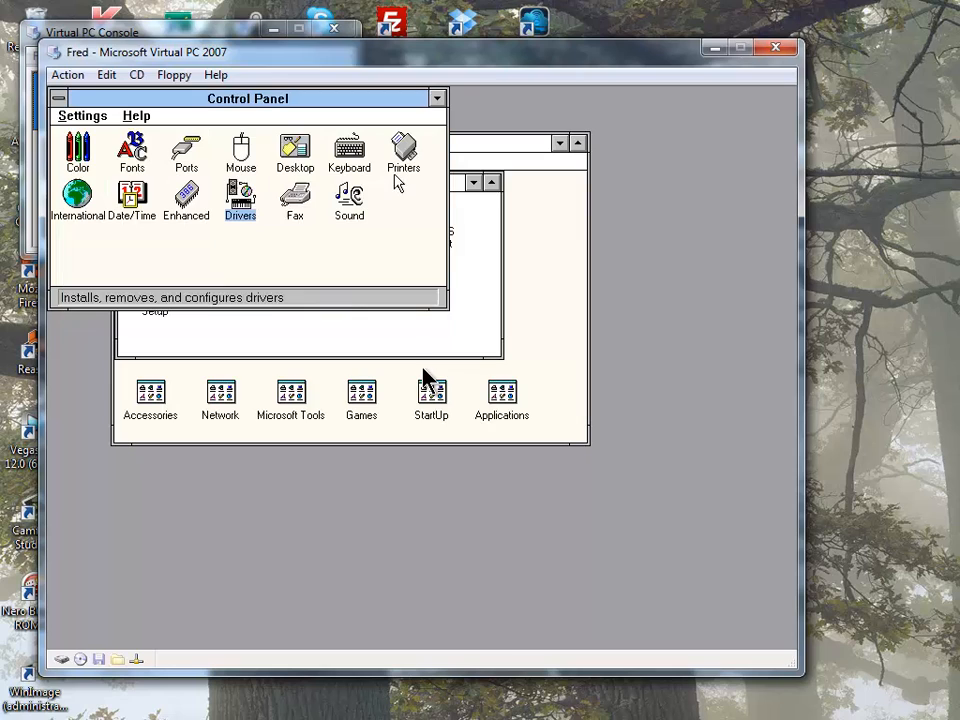
{"action": "double_click", "coordinate": [58, 98]}
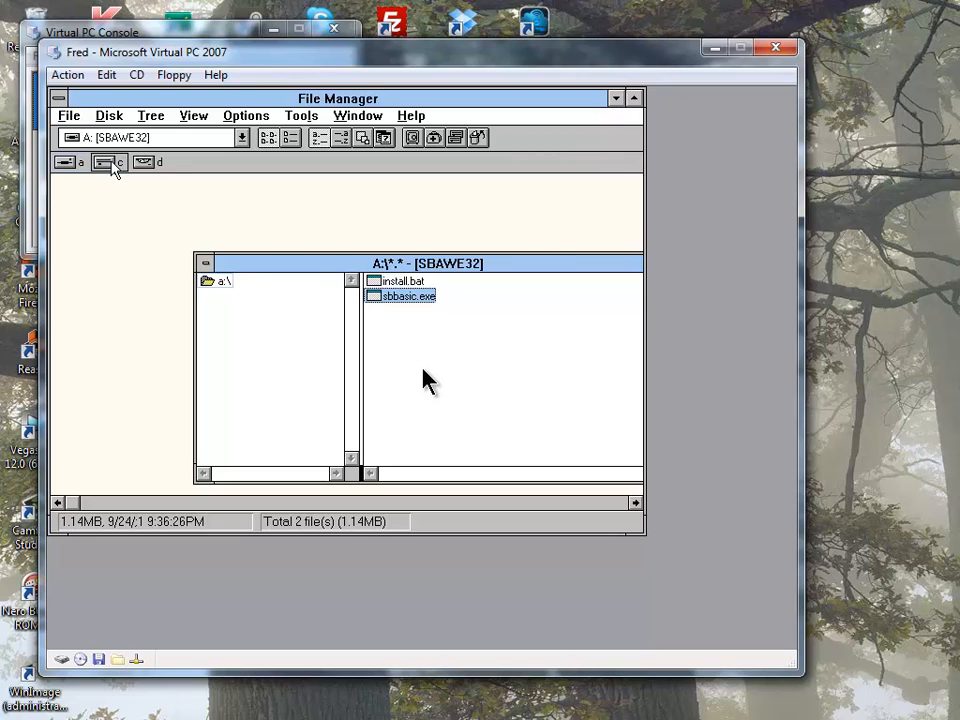
- Create a new sbbinst folder at the root of drive C
{"action": "double_click", "coordinate": [113, 164]}
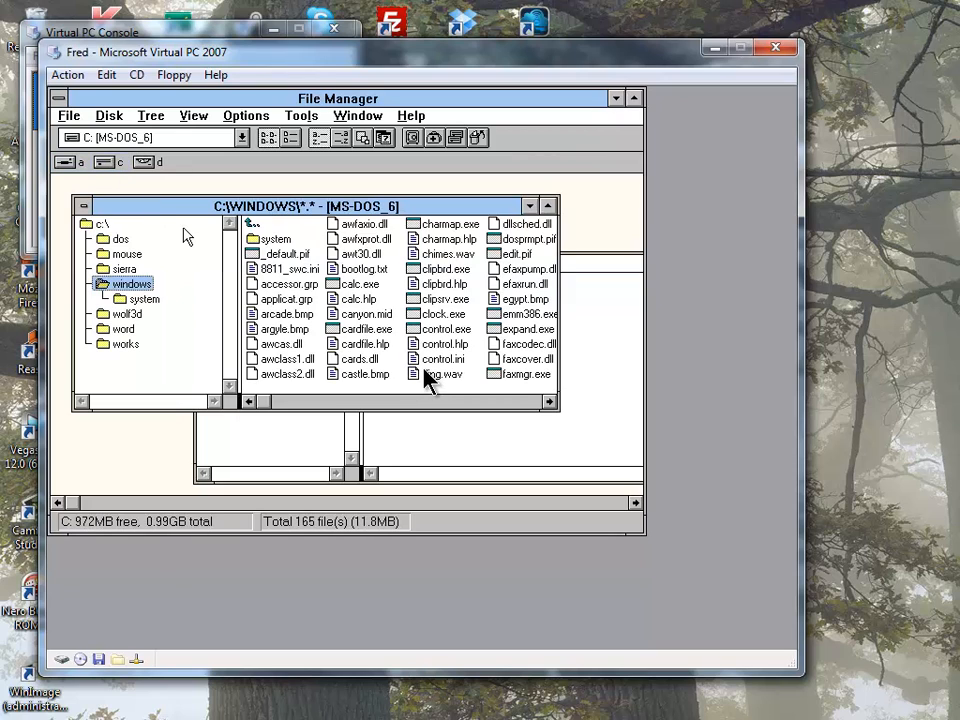
{"action": "left_click", "coordinate": [86, 224]}
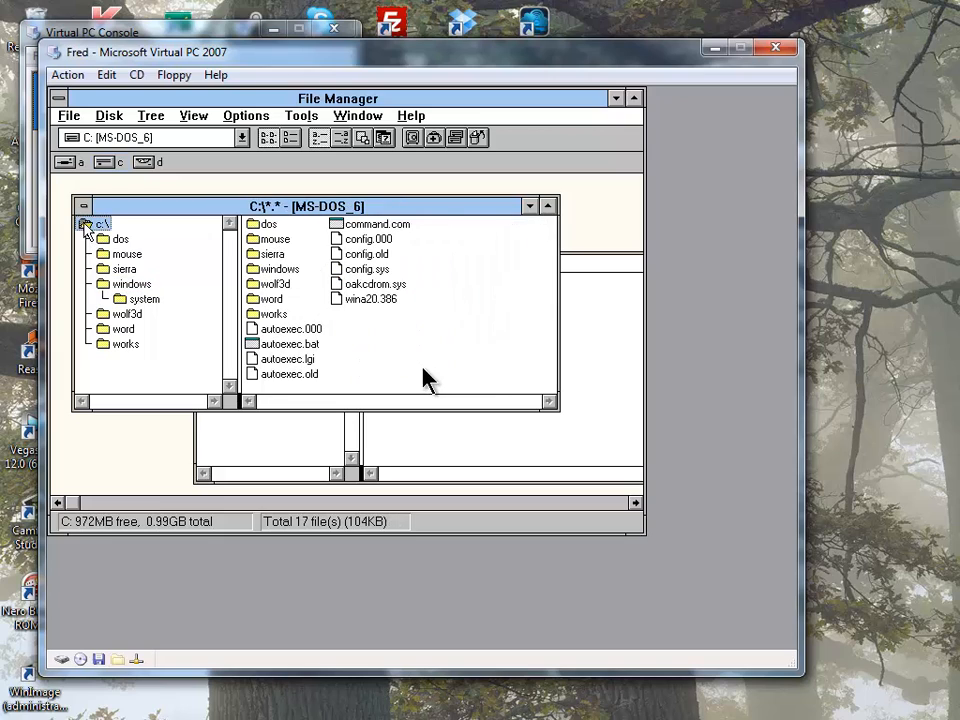
{"action": "left_click", "coordinate": [71, 118]}
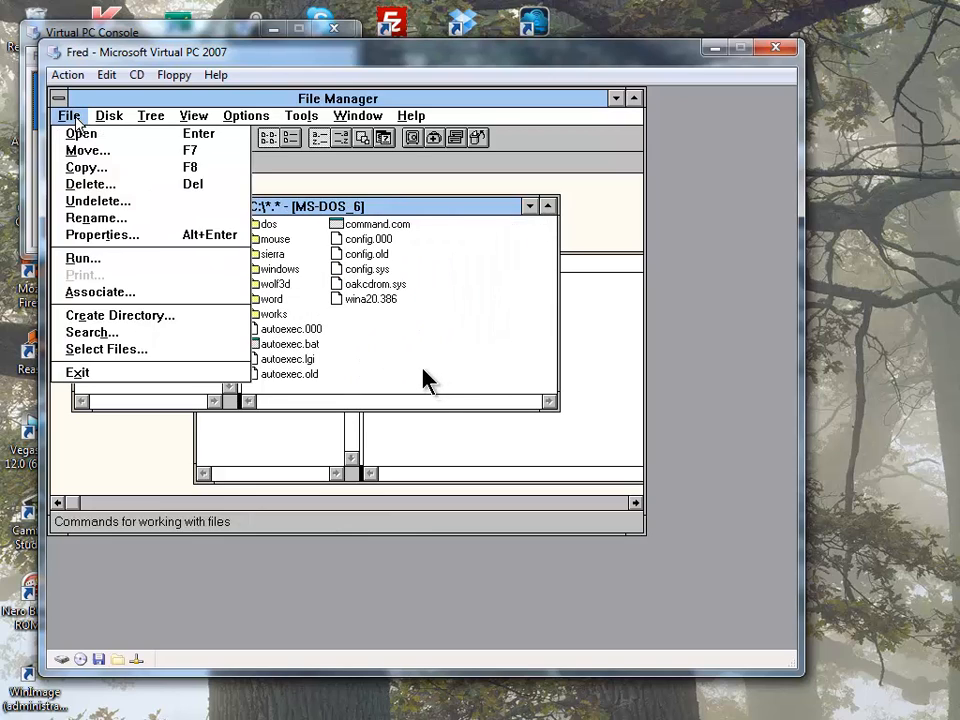
{"action": "left_click", "coordinate": [174, 316]}
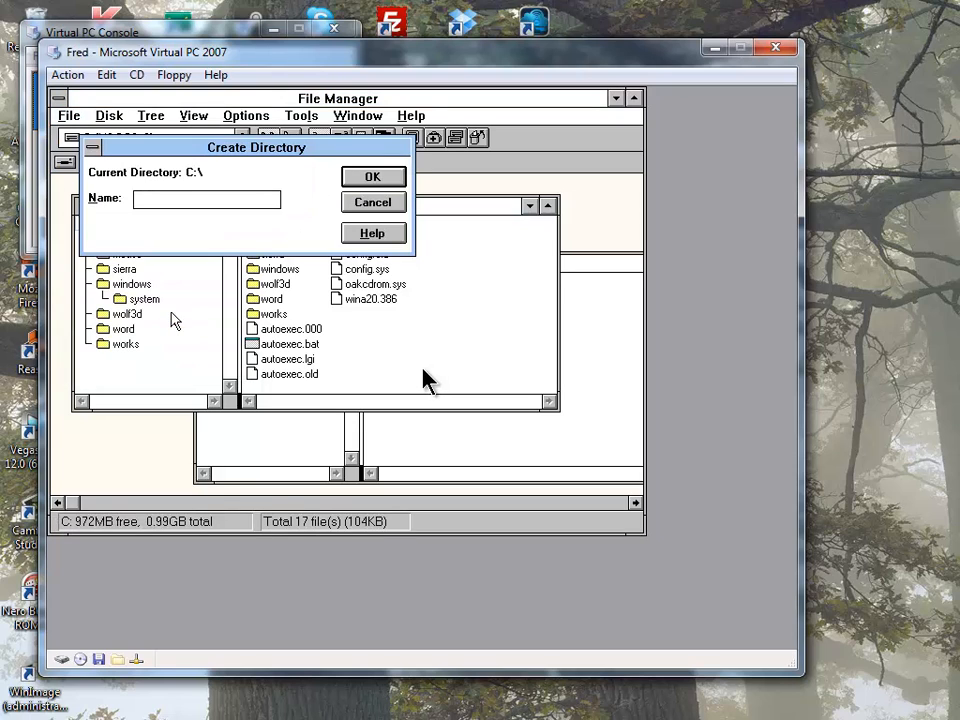
{"action": "type", "text": "sbba"}
{"action": "key", "text": "BackSpace"}
{"action": "type", "text": "inst"}
{"action": "key", "text": "Return"}
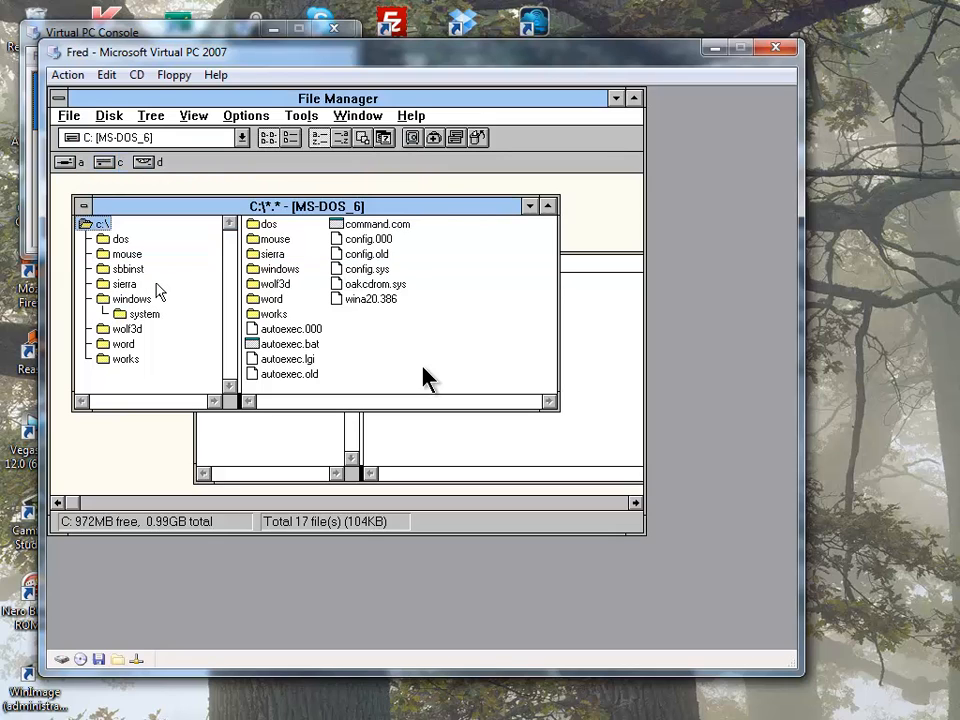
{"action": "left_click", "coordinate": [122, 254]}
{"action": "left_click", "coordinate": [120, 270]}
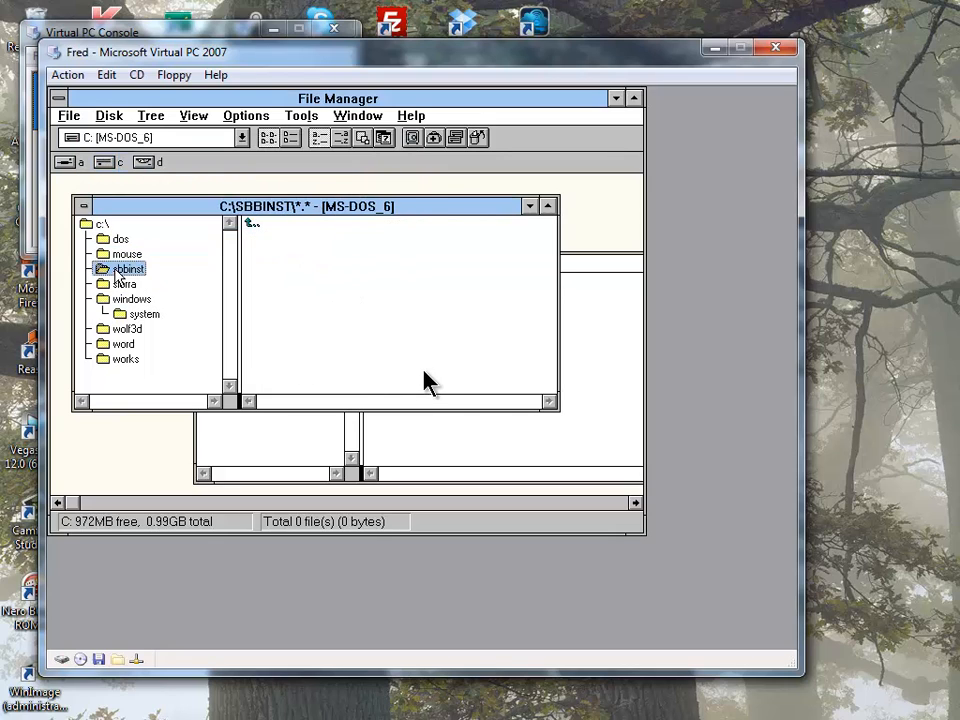
- Copy sbbasic.exe from the SBAWE32 floppy into C:\SBBINST, unpack it, and delete the archive
{"action": "left_click", "coordinate": [426, 437]}
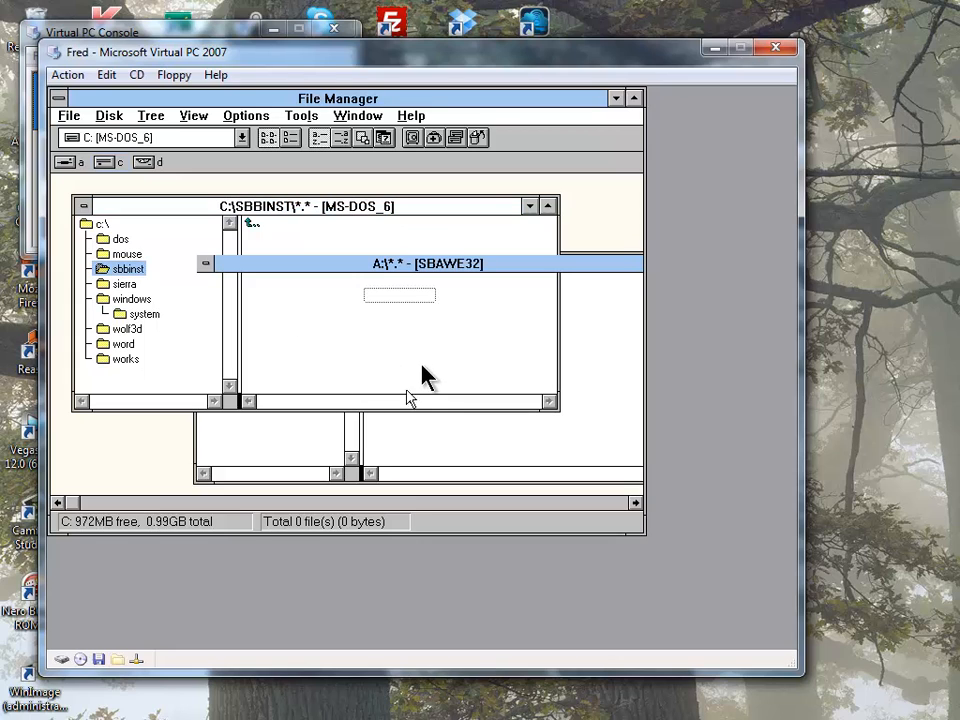
{"action": "left_click_drag", "start_coordinate": [387, 297], "coordinate": [405, 240]}
{"action": "key", "text": "Return"}
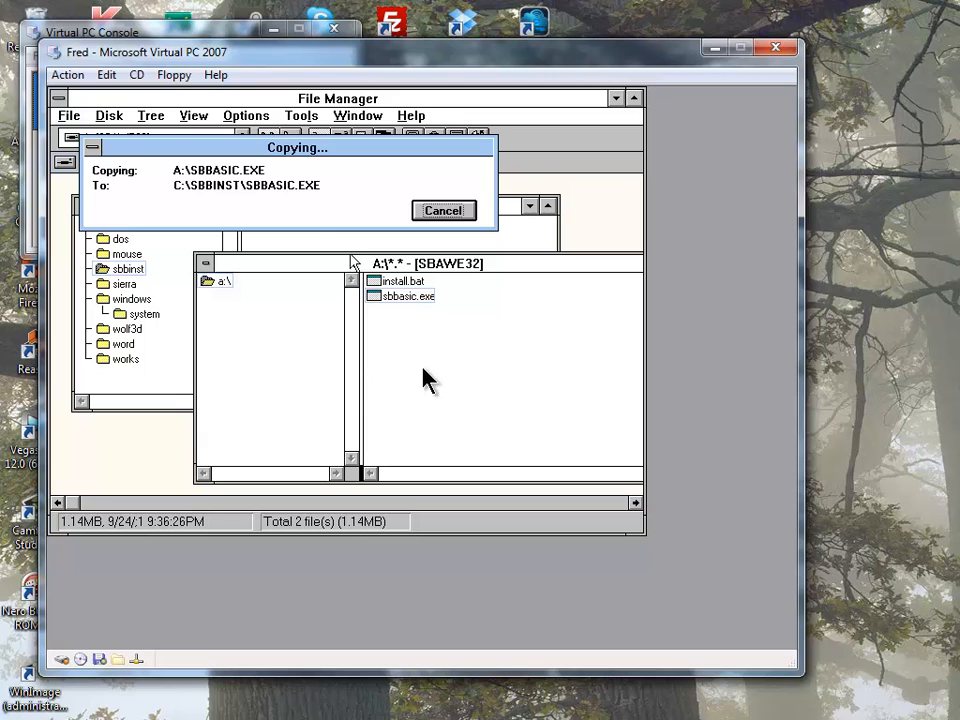
{"action": "left_click", "coordinate": [328, 222]}
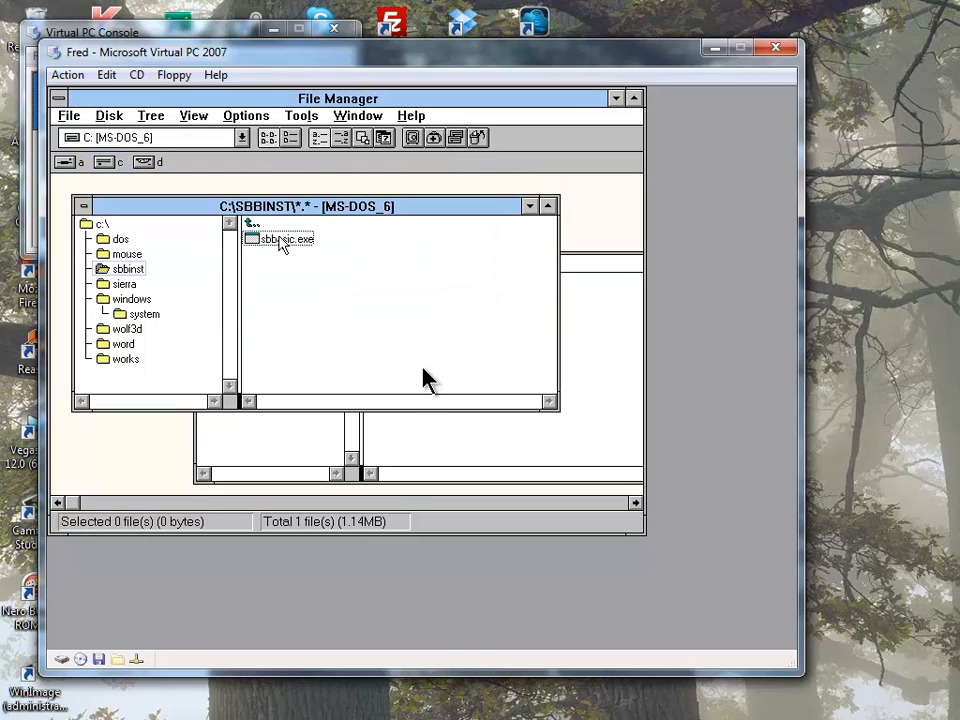
{"action": "double_click", "coordinate": [280, 240]}
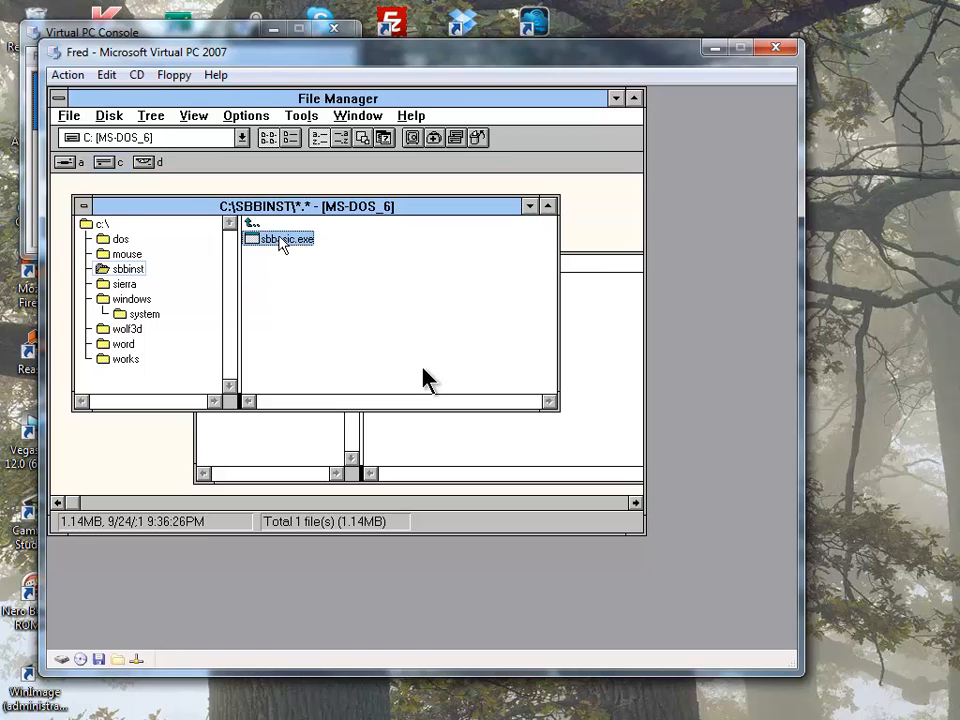
{"action": "key", "text": "Delete"}
{"action": "key", "text": "Return"}
{"action": "key", "text": "Return"}
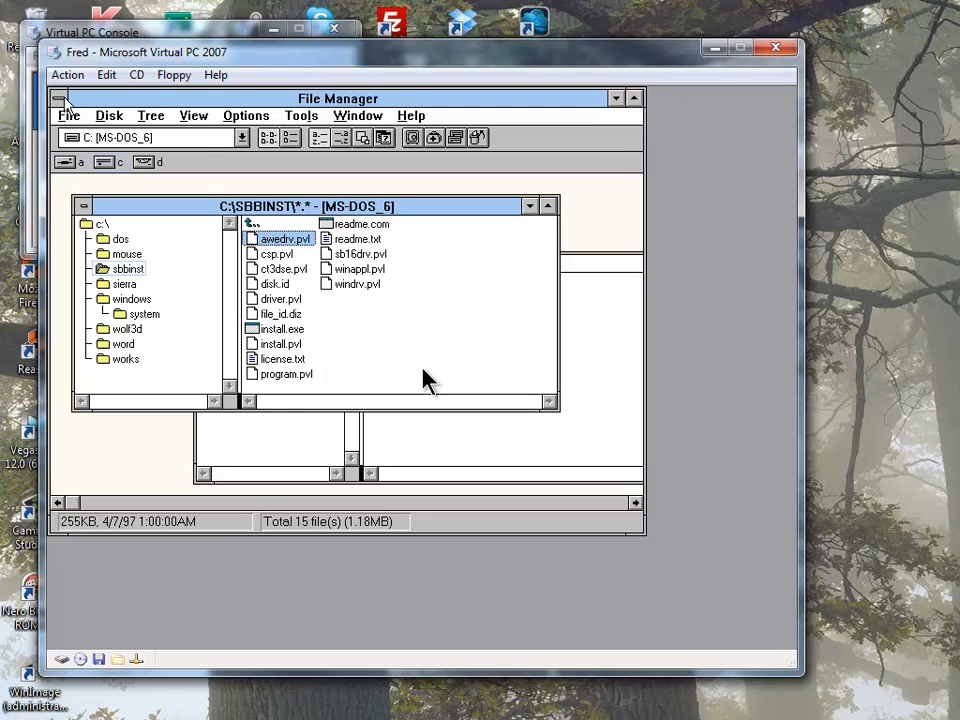
{"action": "double_click", "coordinate": [60, 99]}
- Exit Windows to DOS and try running install from C:\SBBINST, dismissing the low-memory error
{"action": "double_click", "coordinate": [122, 143]}
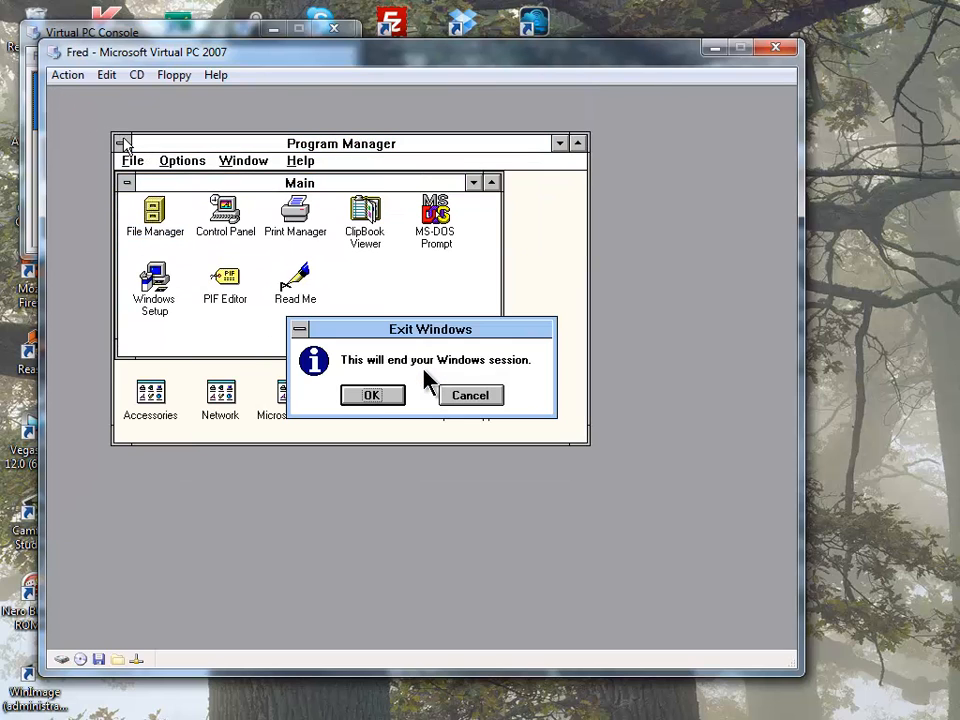
{"action": "key", "text": "Return"}
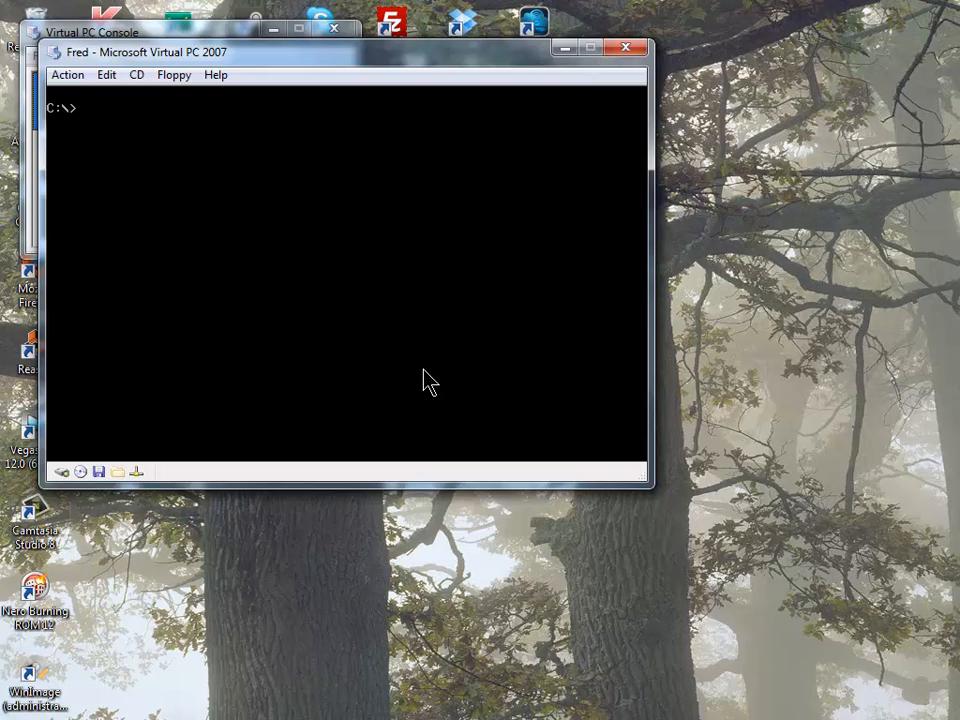
{"action": "type", "text": "cd sbbinst"}
{"action": "key", "text": "Return"}
{"action": "type", "text": "ins"}
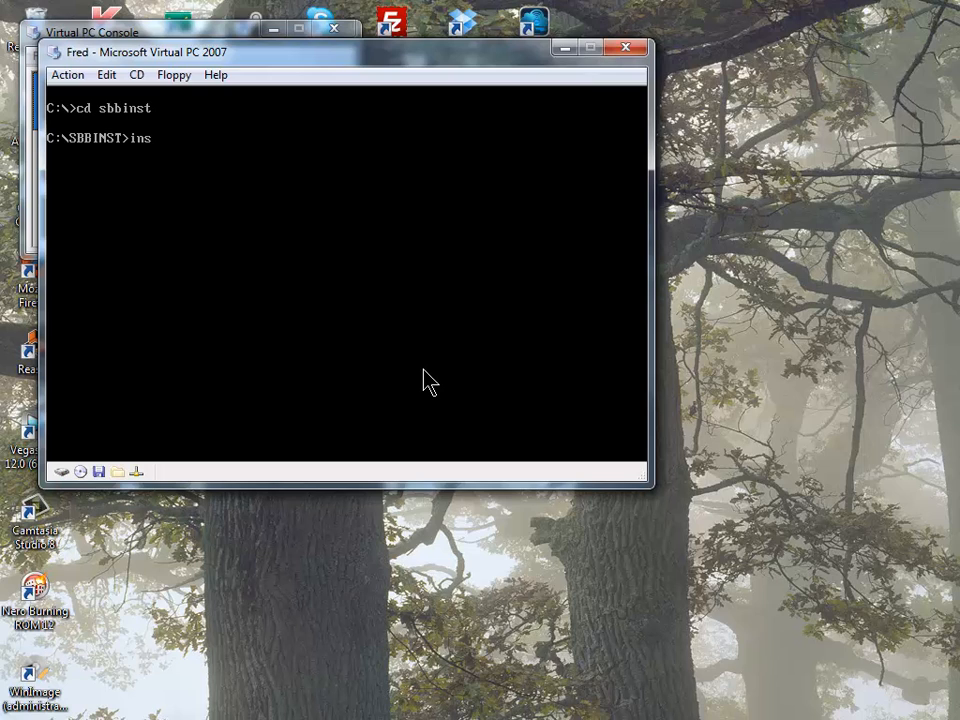
{"action": "type", "text": "tall"}
{"action": "key", "text": "Return"}
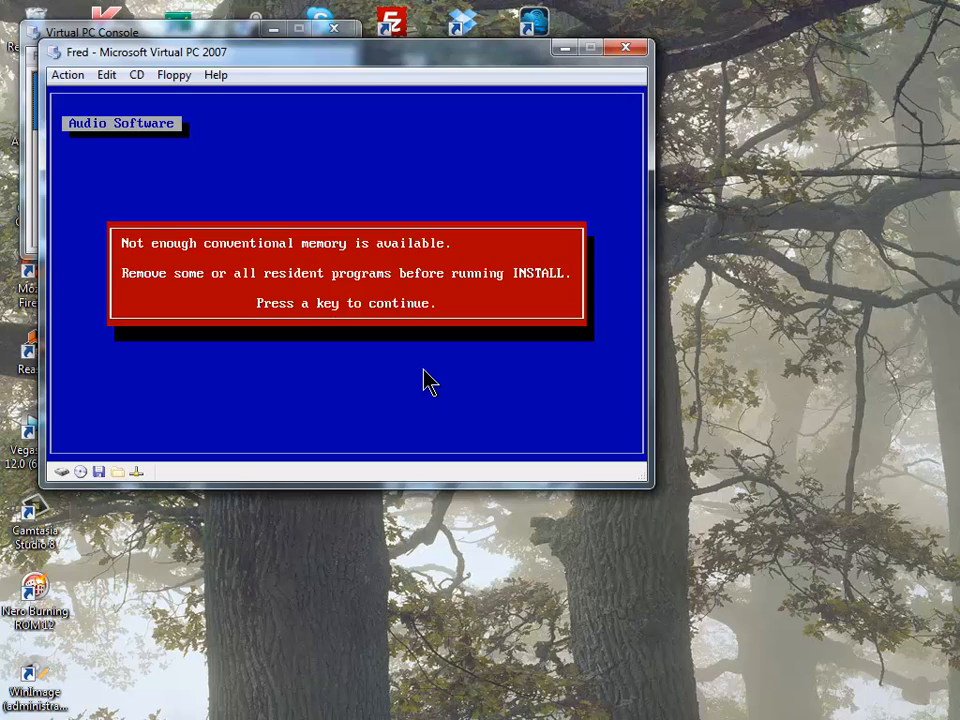
{"action": "key", "text": "Return"}
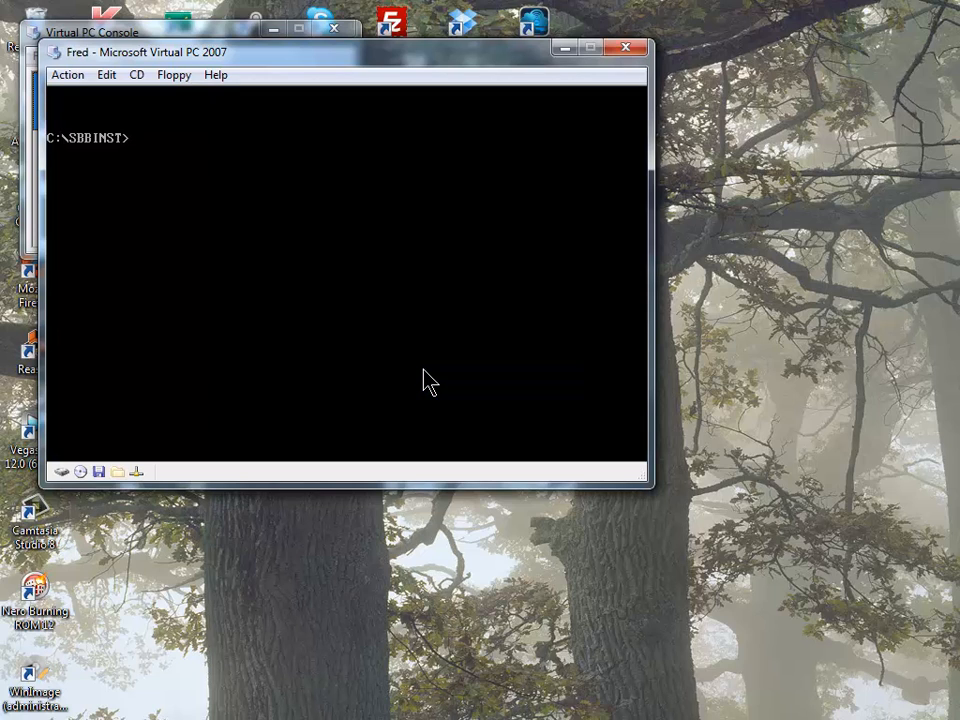
- Reset the virtual machine and eject the Sound Blaster floppy image to boot from the hard disk
{"action": "key", "text": "alt+r"}
{"action": "key", "text": "Return"}
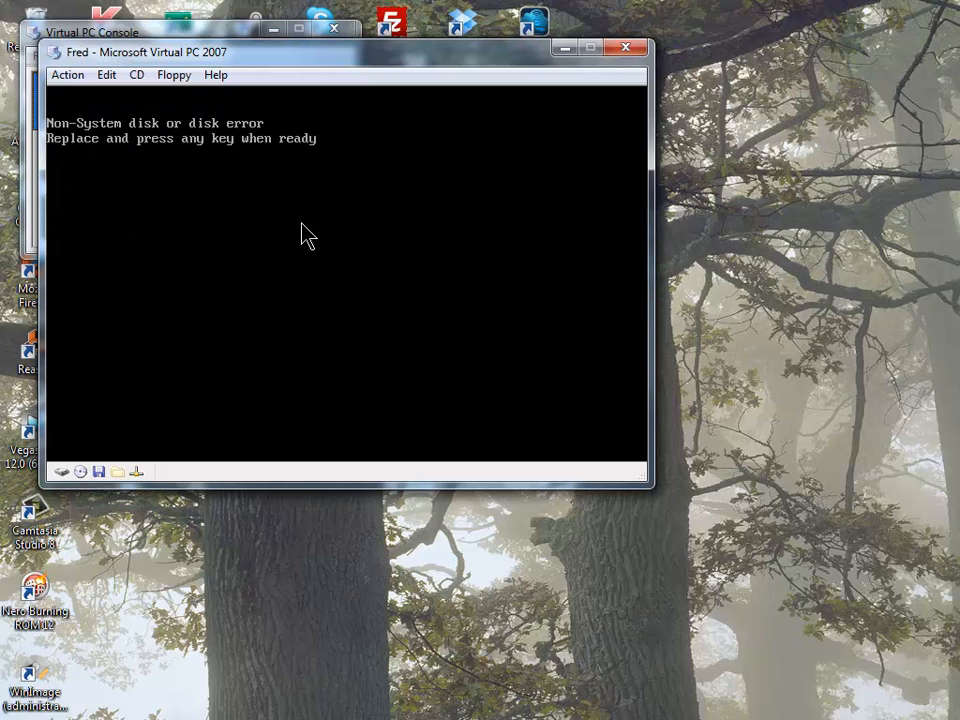
{"action": "left_click", "coordinate": [174, 76]}
{"action": "left_click", "coordinate": [177, 126]}
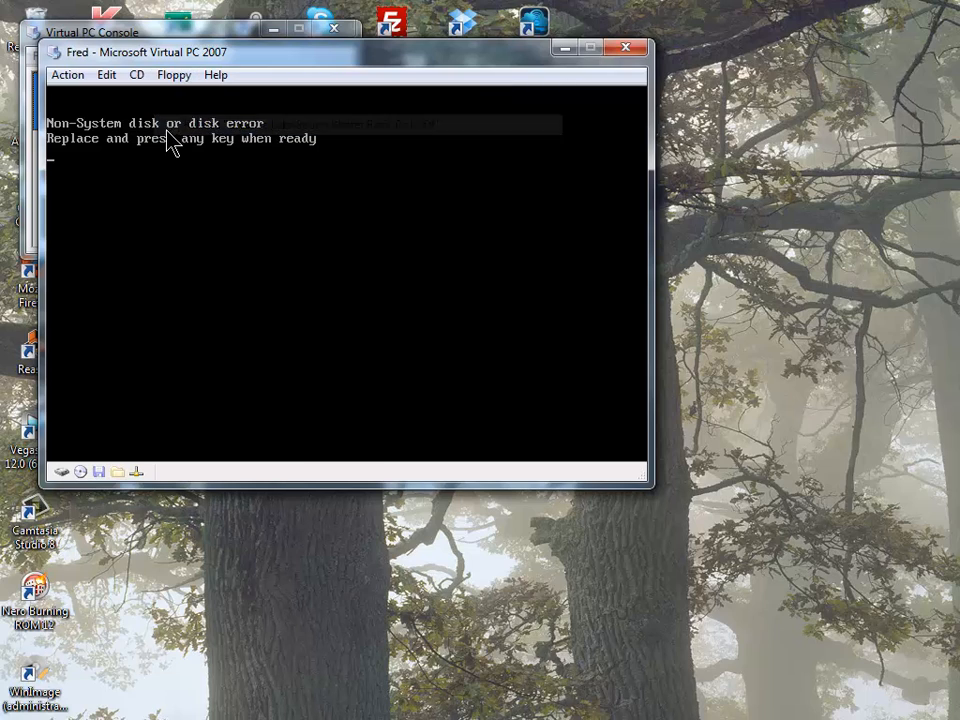
{"action": "key", "text": "Return"}
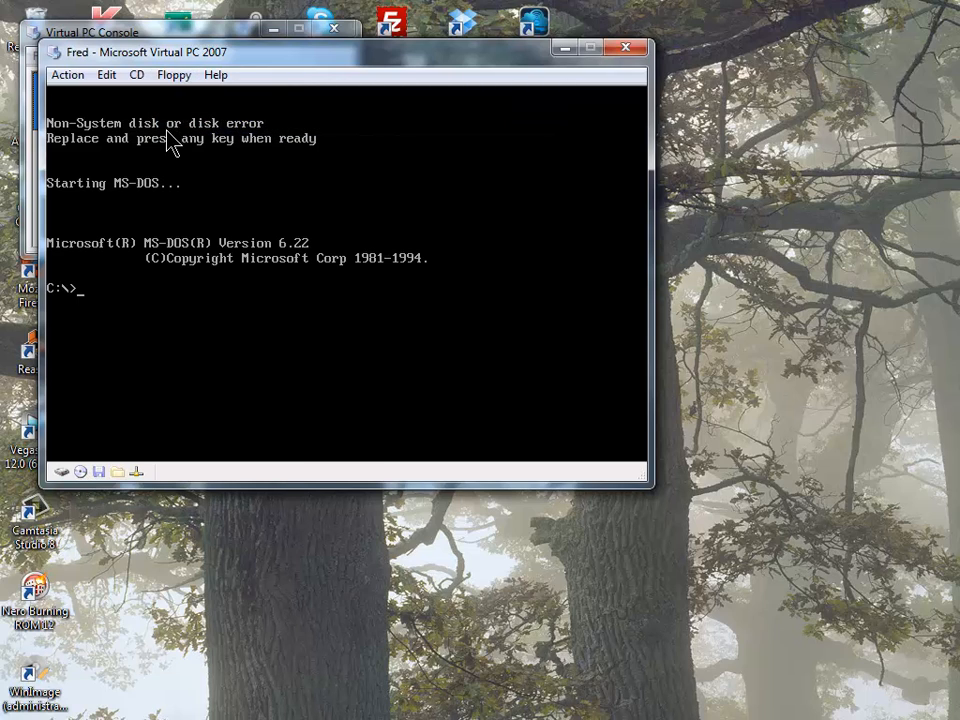
- Run install again from C:\SBBINST to bring up the Audio Software welcome screen
{"action": "type", "text": "cd sbbinst"}
{"action": "key", "text": "Return"}
{"action": "type", "text": "install"}
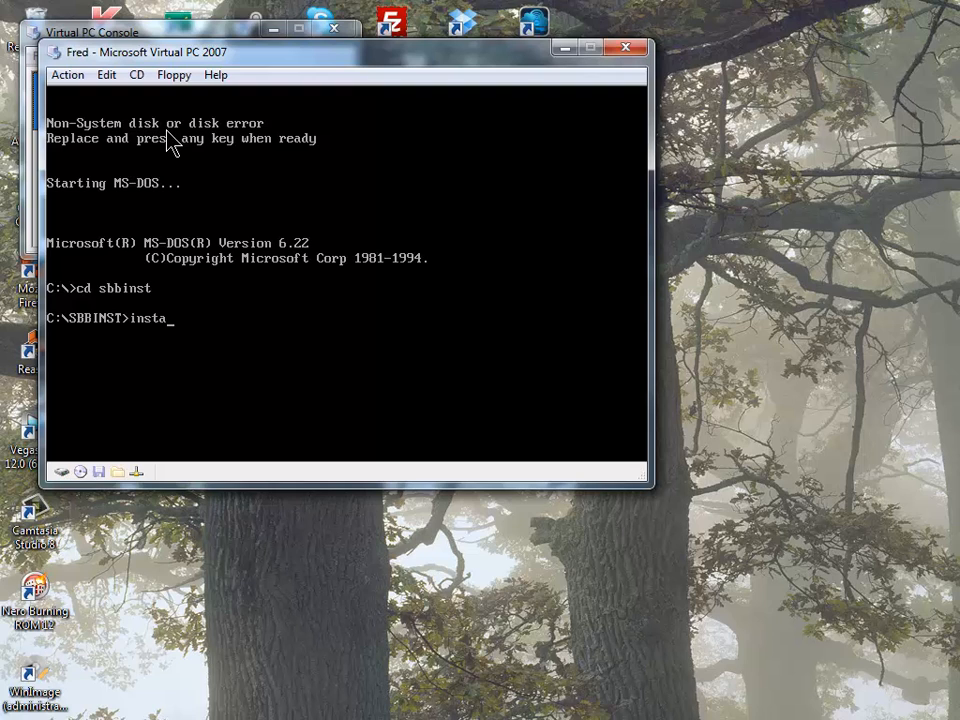
{"action": "key", "text": "Return"}
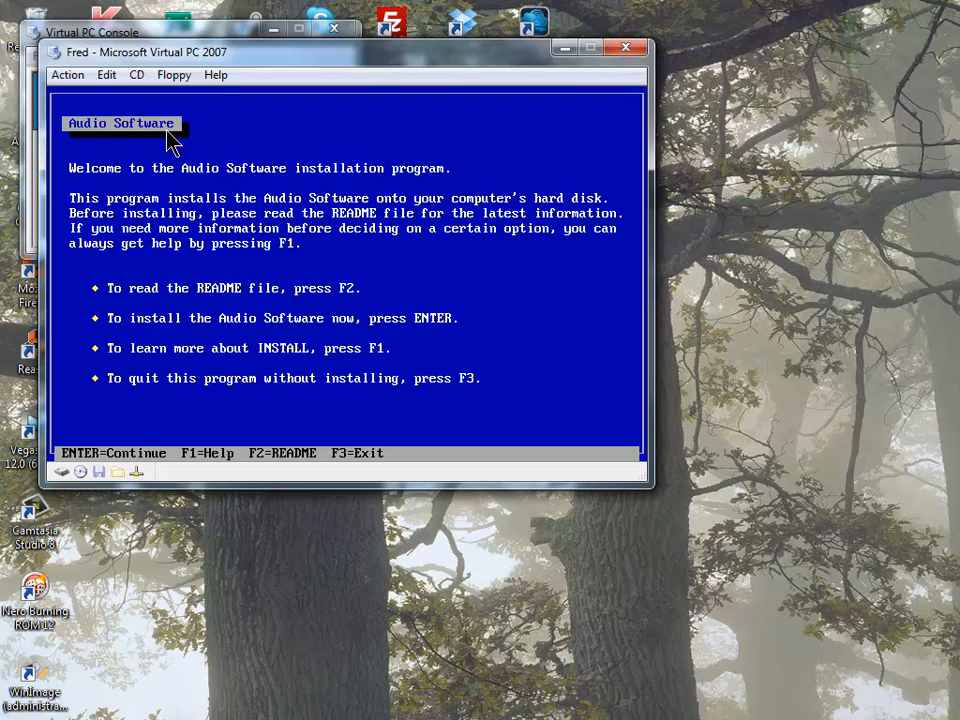
- Get past the welcome screen and set the Microsoft Windows 3.1 path to C:\WINDOWS
{"action": "key", "text": "Return"}
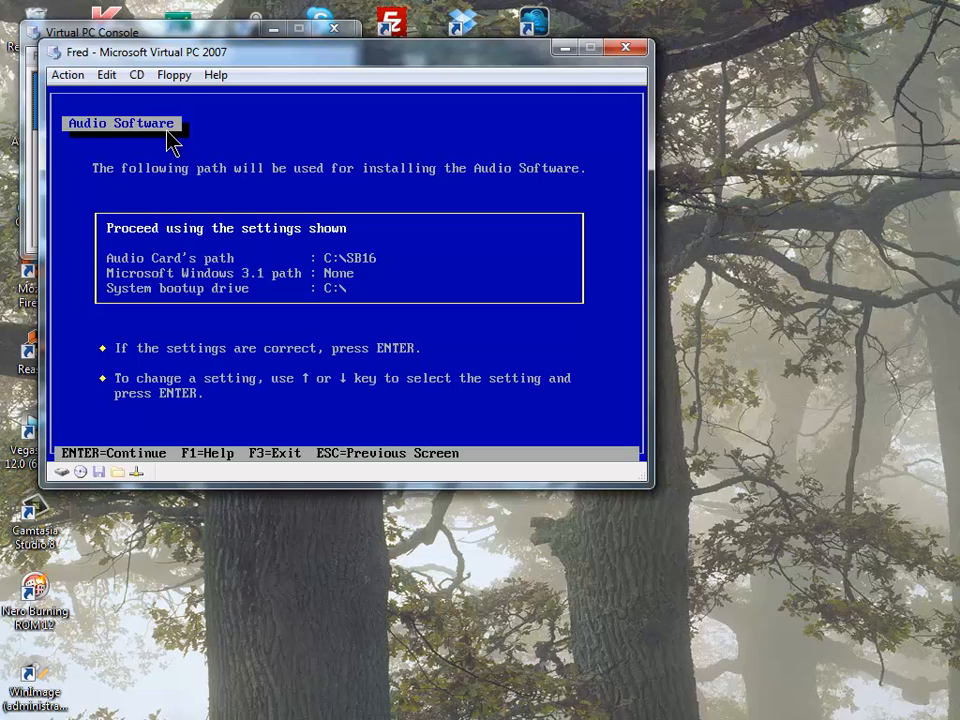
{"action": "key", "text": "Down"}
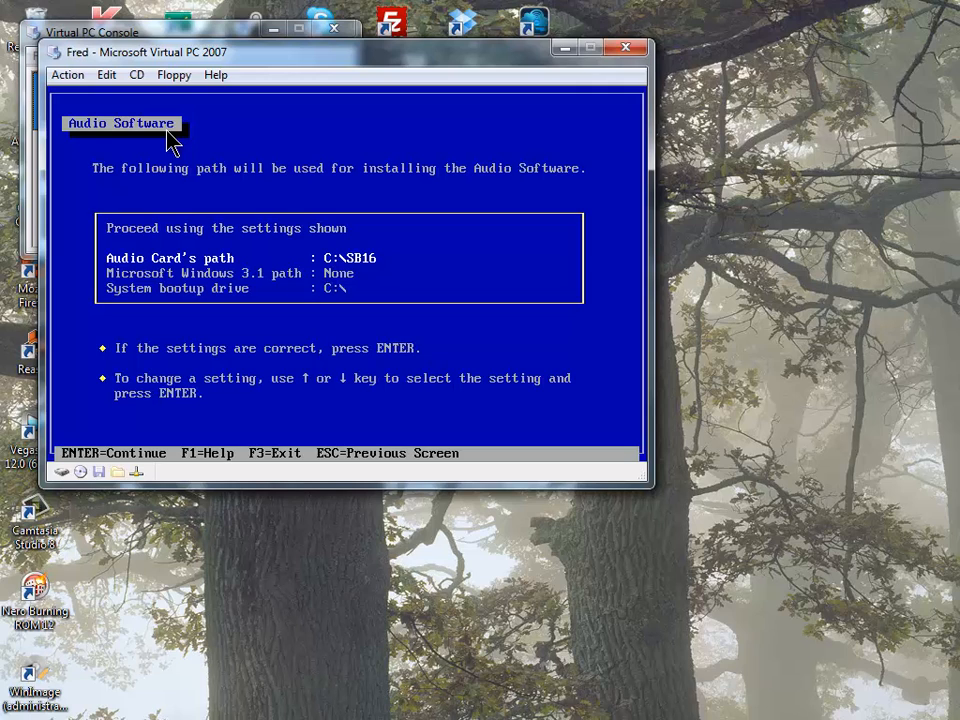
{"action": "key", "text": "Down"}
{"action": "key", "text": "Down"}
{"action": "key", "text": "Up"}
{"action": "key", "text": "Up"}
{"action": "key", "text": "Up"}
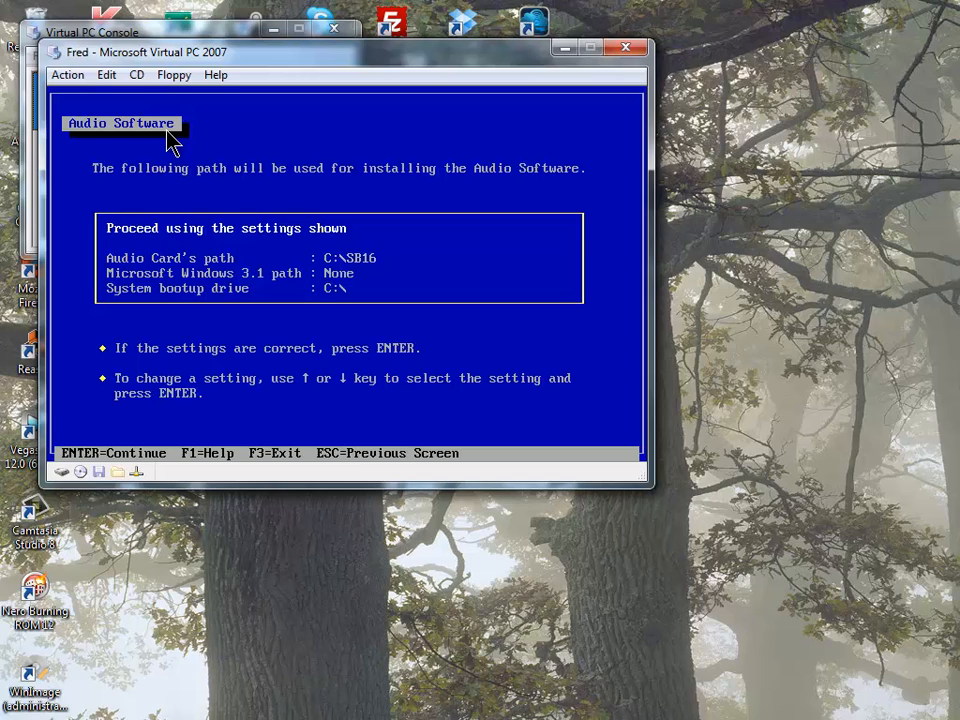
{"action": "key", "text": "Down"}
{"action": "key", "text": "Down"}
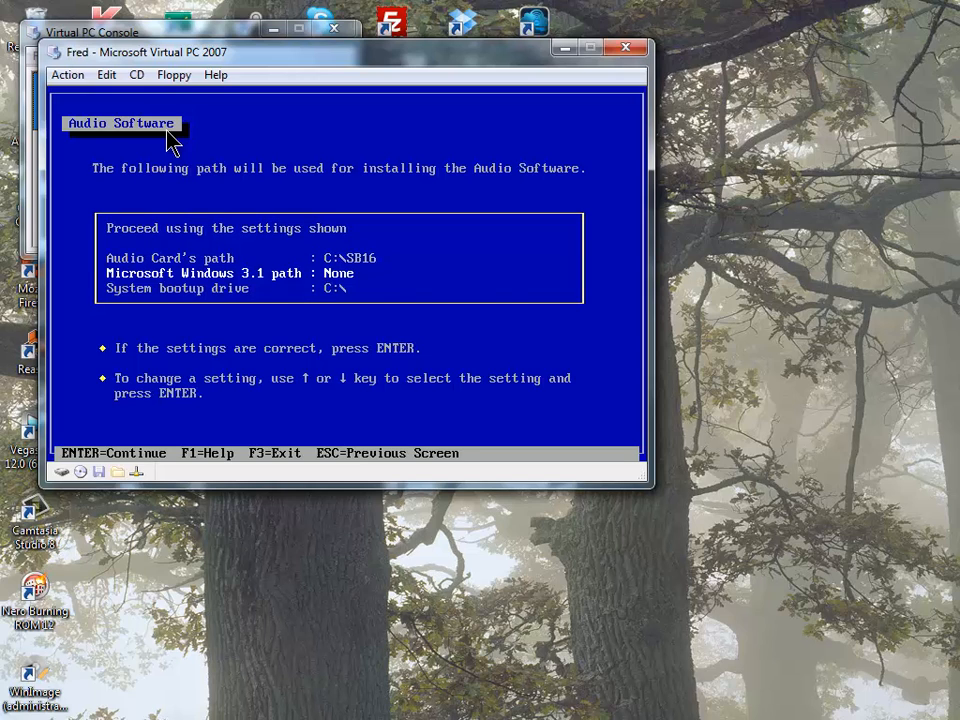
{"action": "key", "text": "Return"}
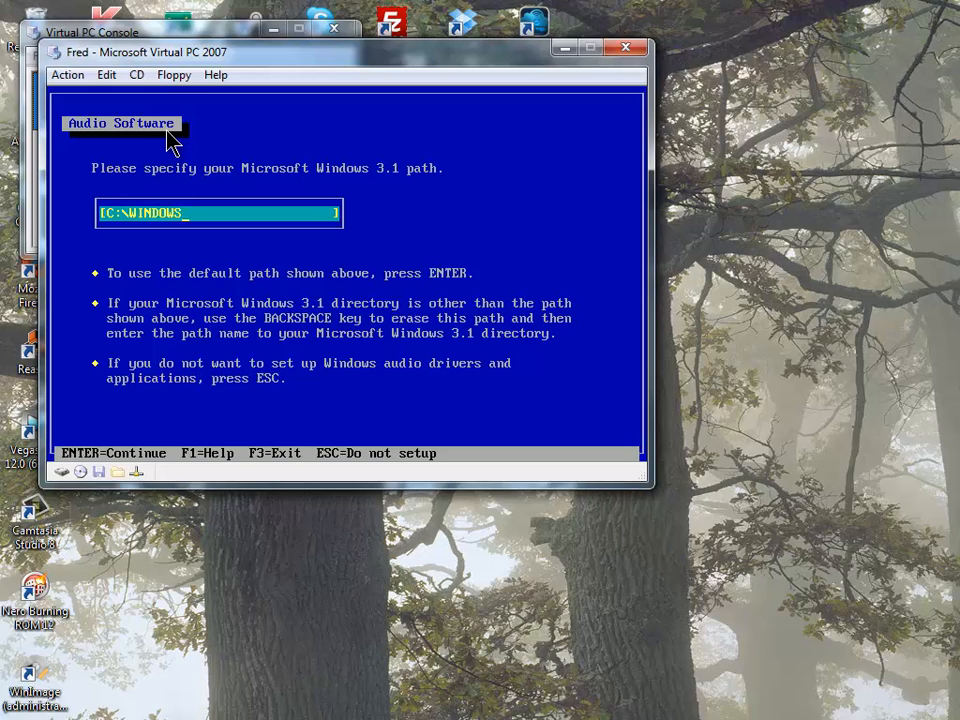
{"action": "key", "text": "Return"}
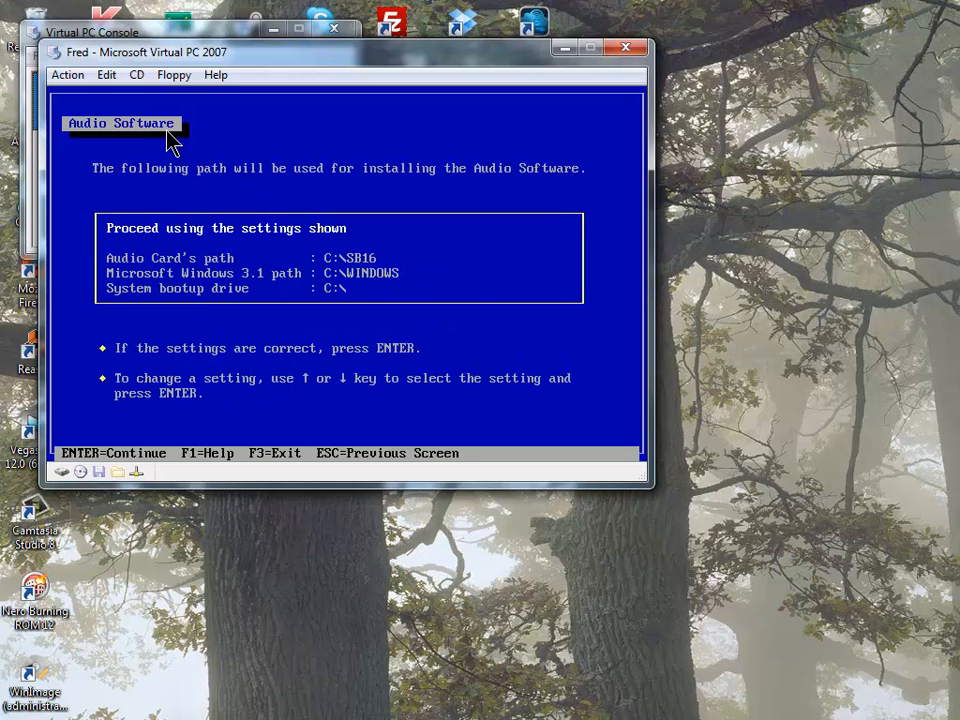
- Review the C:\SB16 audio card path, C:\WINDOWS and boot drive settings, then proceed
{"action": "key", "text": "Down"}
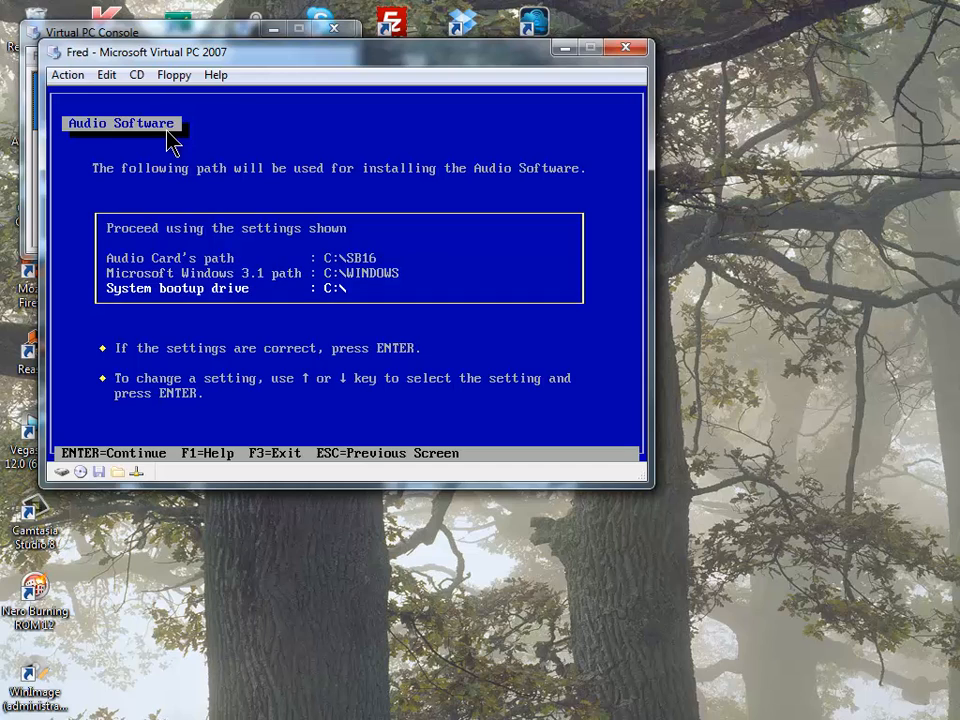
{"action": "key", "text": "Up"}
{"action": "key", "text": "Up"}
{"action": "key", "text": "Up"}
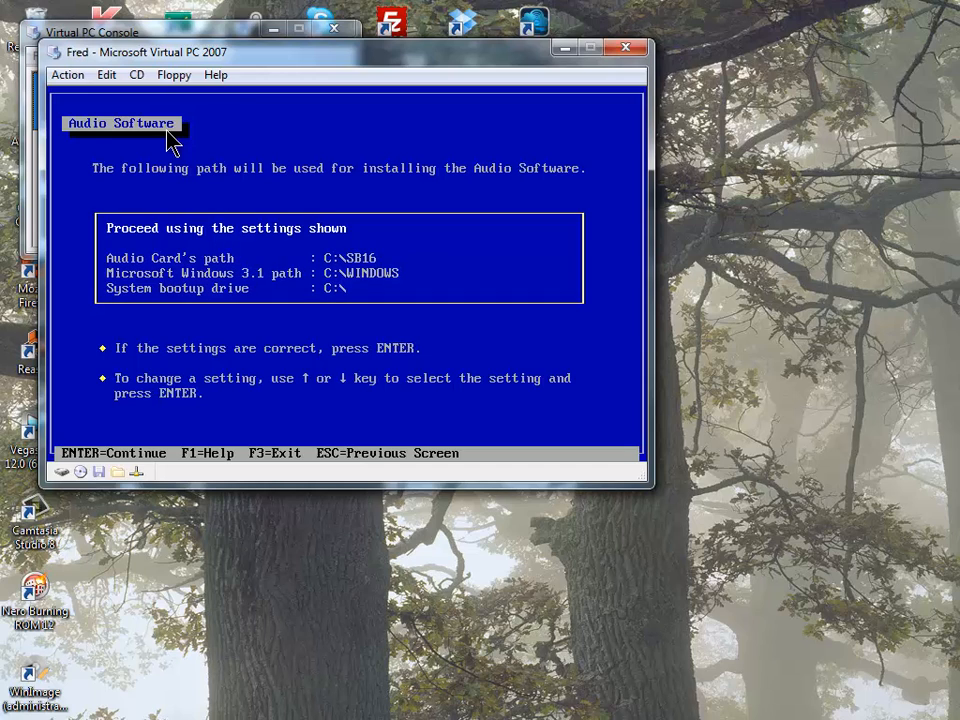
{"action": "key", "text": "Down"}
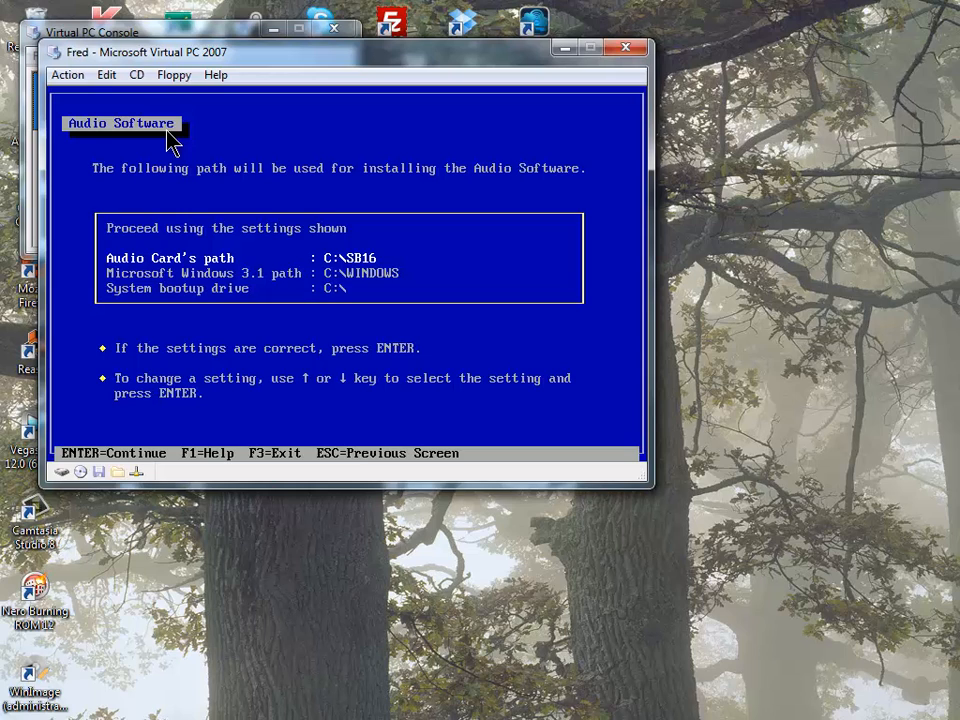
{"action": "key", "text": "Down"}
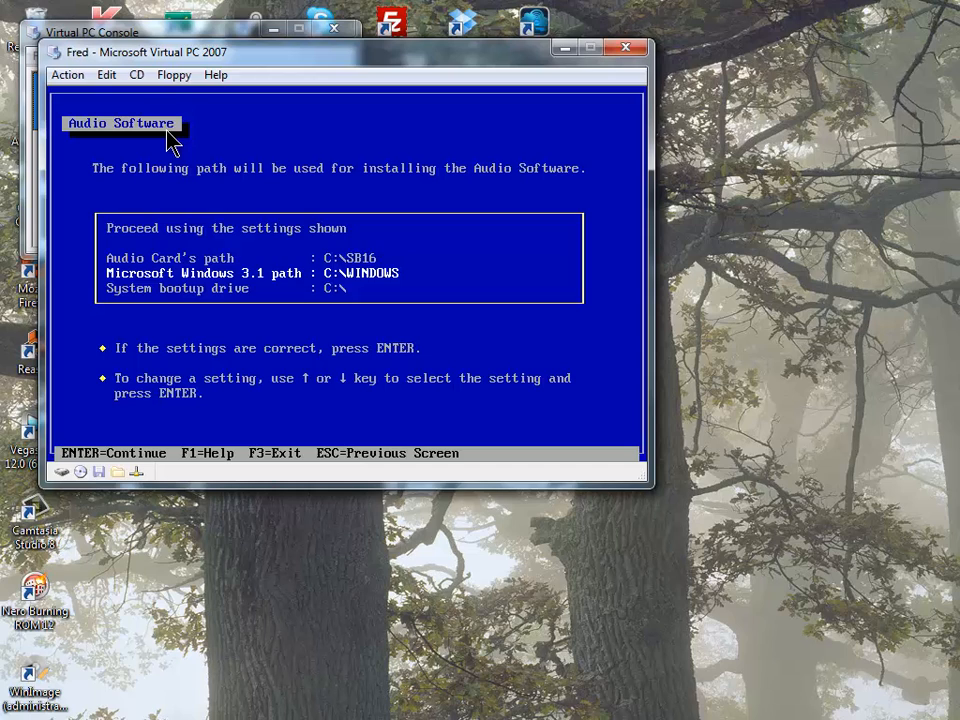
{"action": "key", "text": "Down"}
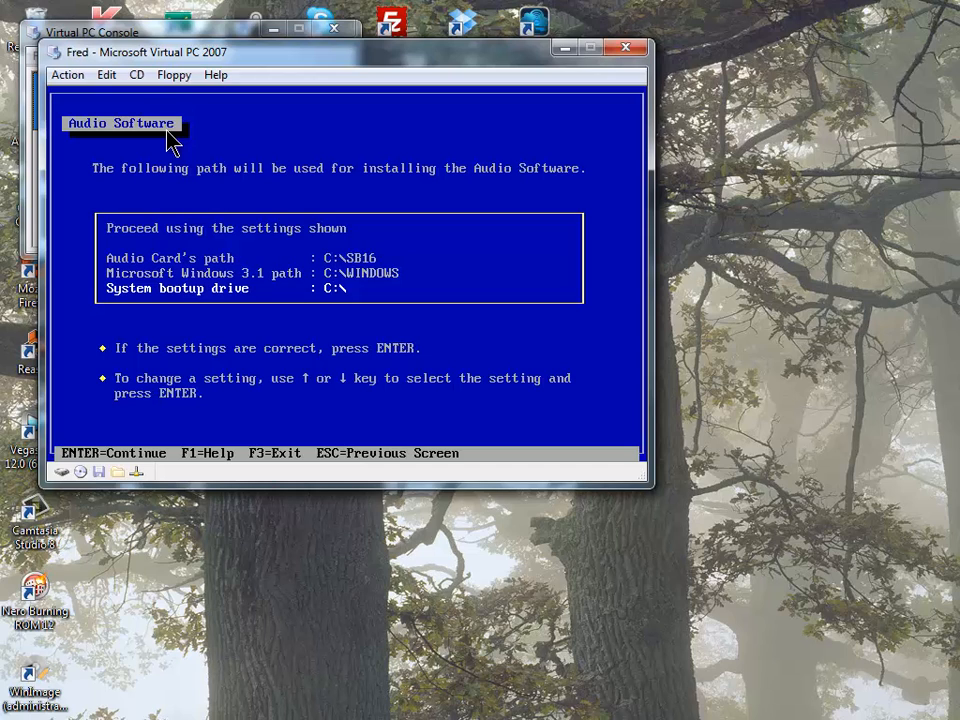
{"action": "key", "text": "Up"}
{"action": "key", "text": "Up"}
{"action": "key", "text": "Up"}
{"action": "key", "text": "Up"}
{"action": "key", "text": "Down"}
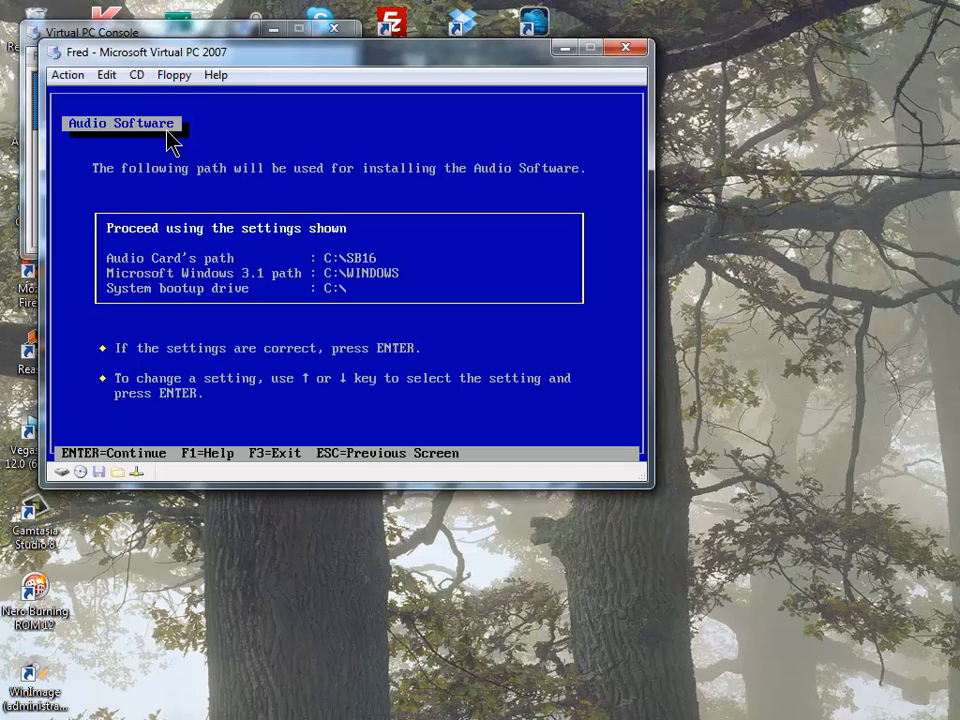
{"action": "key", "text": "Return"}
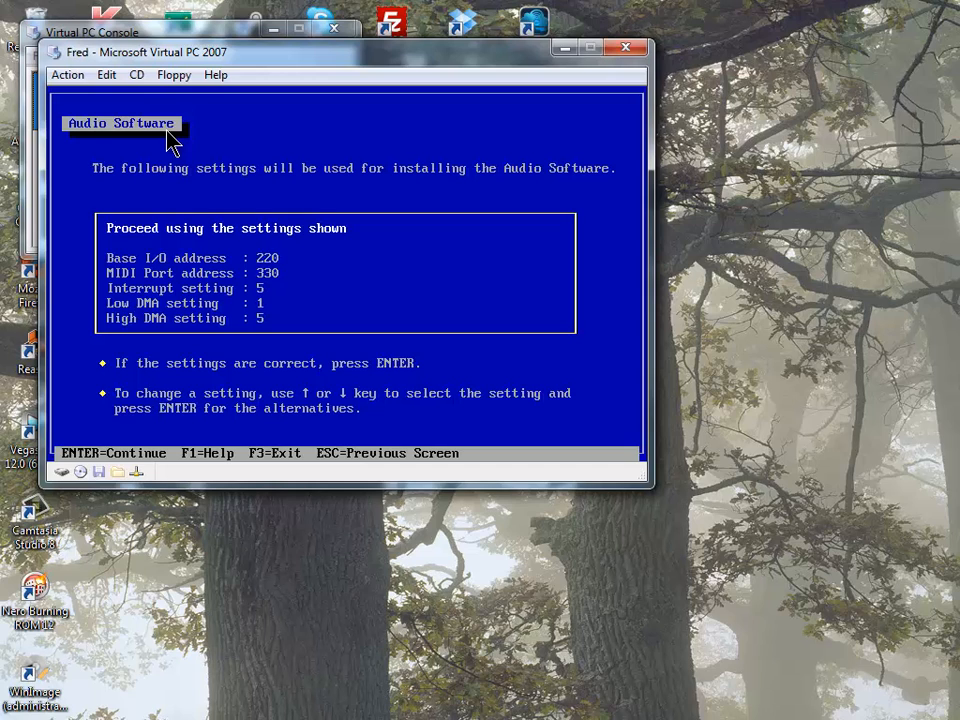
- Accept card settings I/O 220, IRQ 5, DMA 1/5 and system file changes, backing up MIDIMAP.CFG
{"action": "key", "text": "Return"}
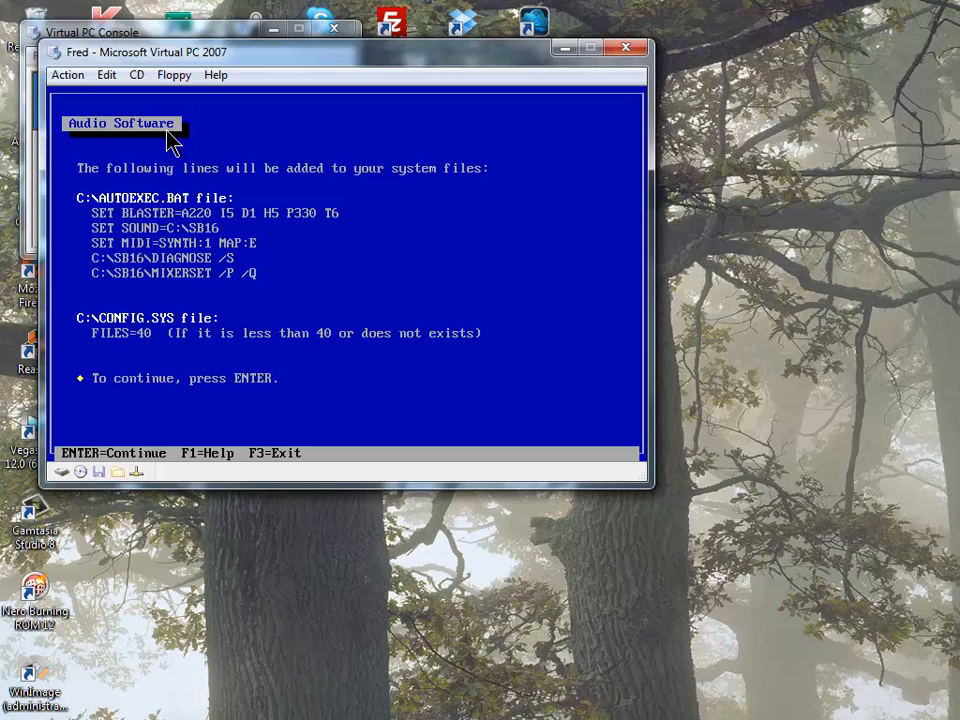
{"action": "key", "text": "Return"}
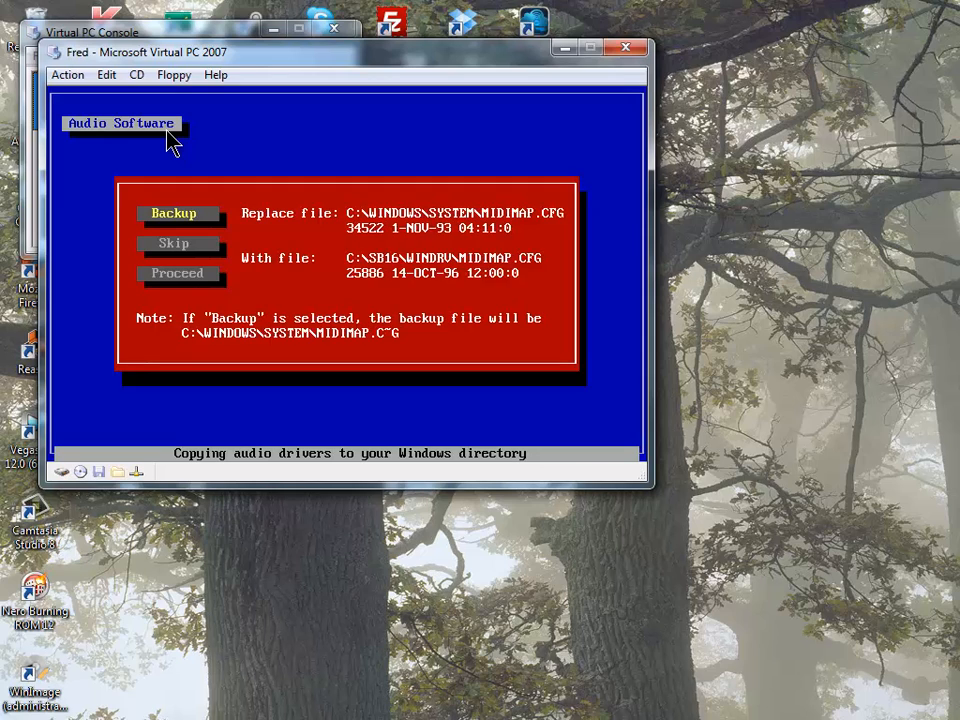
{"action": "key", "text": "Return"}
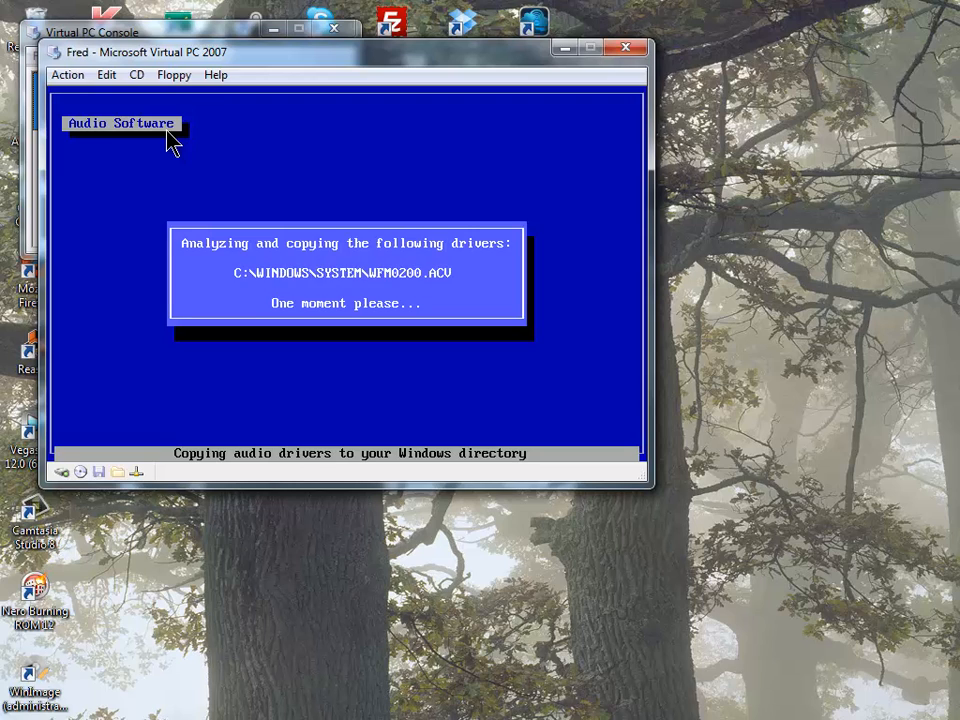
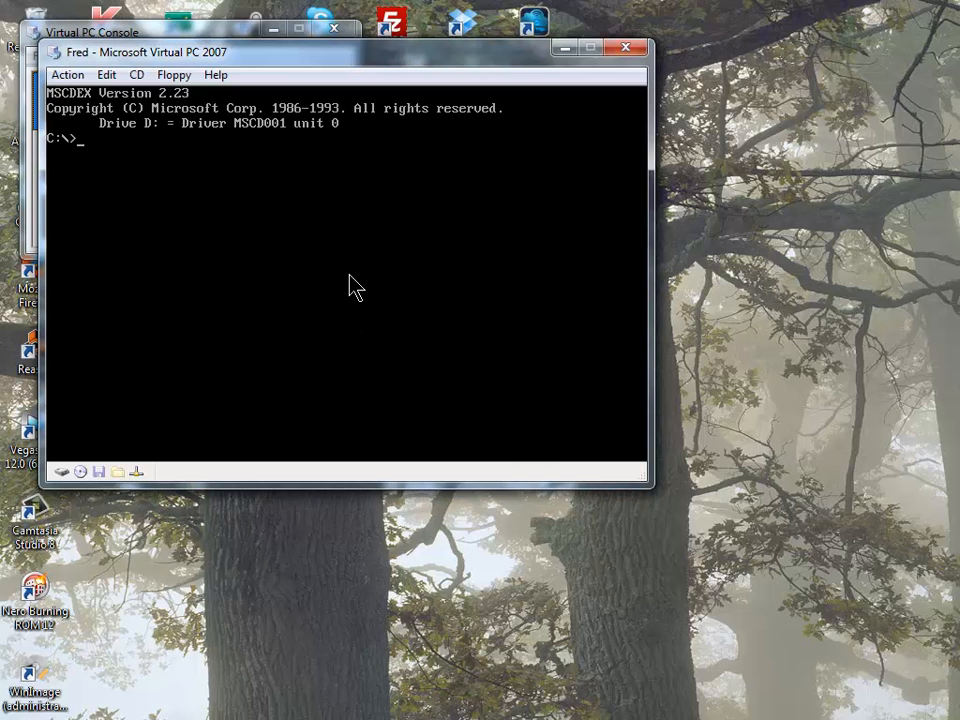
- Start Windows for Workgroups with win and acknowledge the End of Setup message
{"action": "key", "text": "Return"}
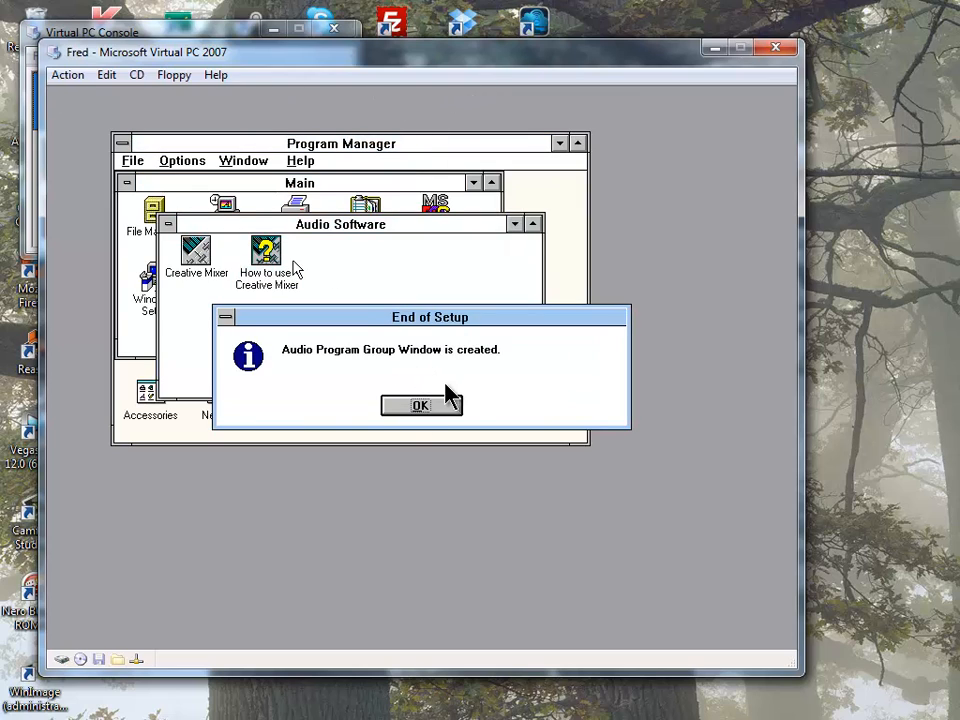
{"action": "left_click", "coordinate": [436, 411]}
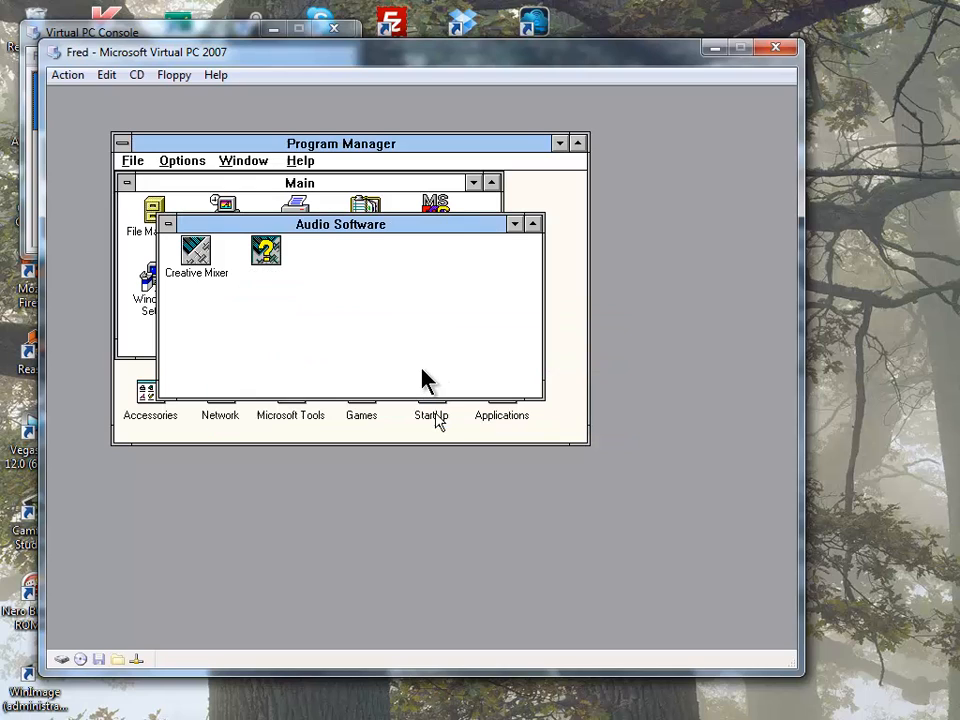
- Raise the master volume to maximum in Creative Mixer, then close the Audio Software group
{"action": "double_click", "coordinate": [190, 262]}
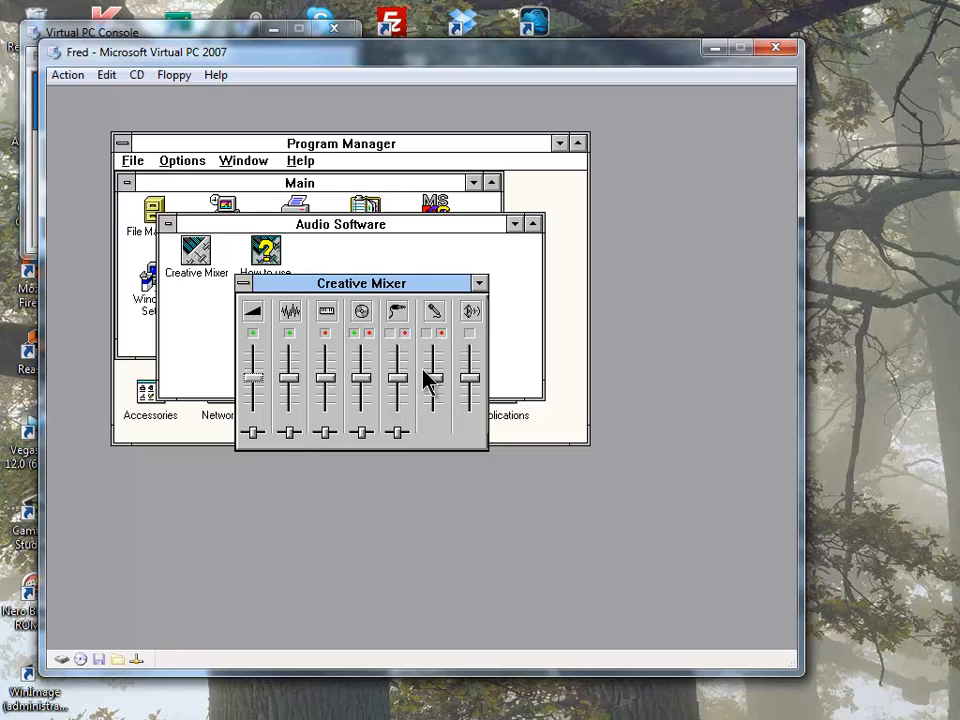
{"action": "left_click_drag", "start_coordinate": [253, 378], "coordinate": [253, 348]}
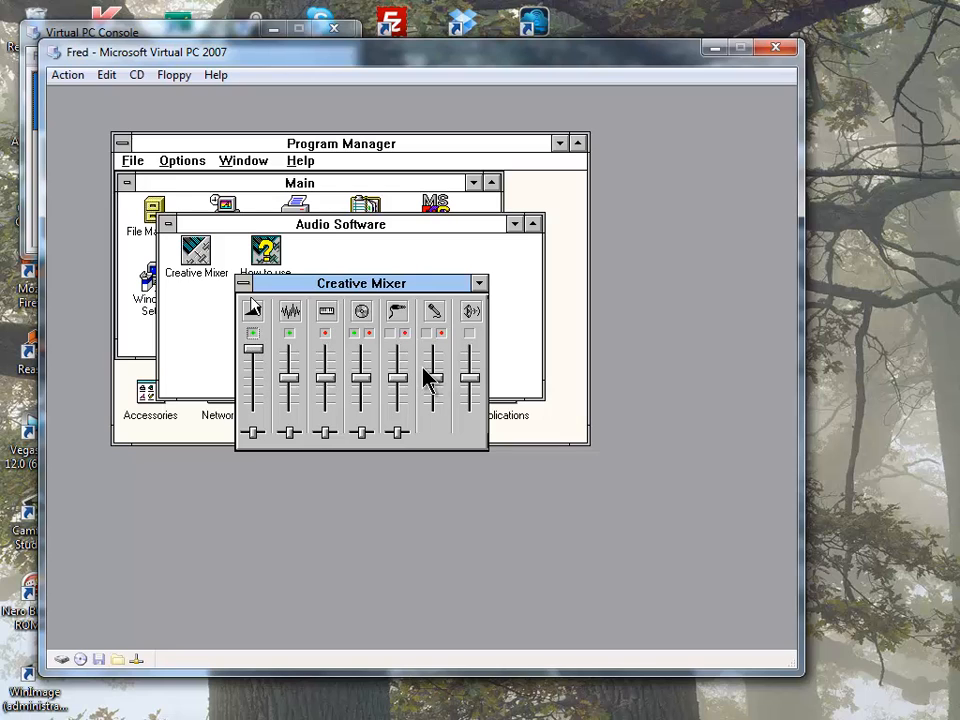
{"action": "left_click", "coordinate": [242, 284]}
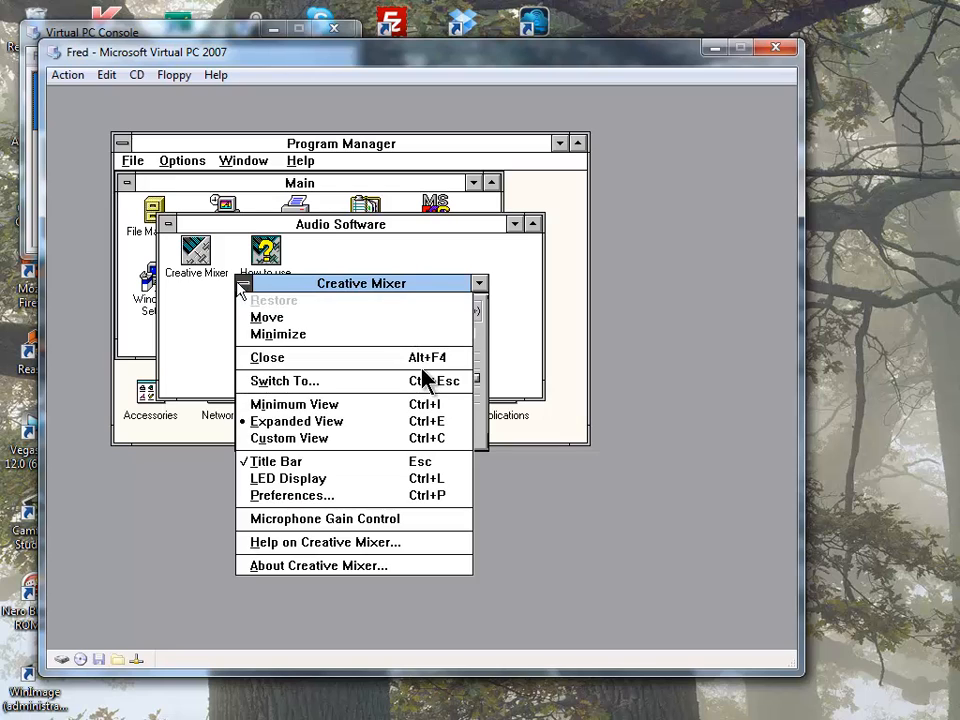
{"action": "left_click", "coordinate": [327, 358]}
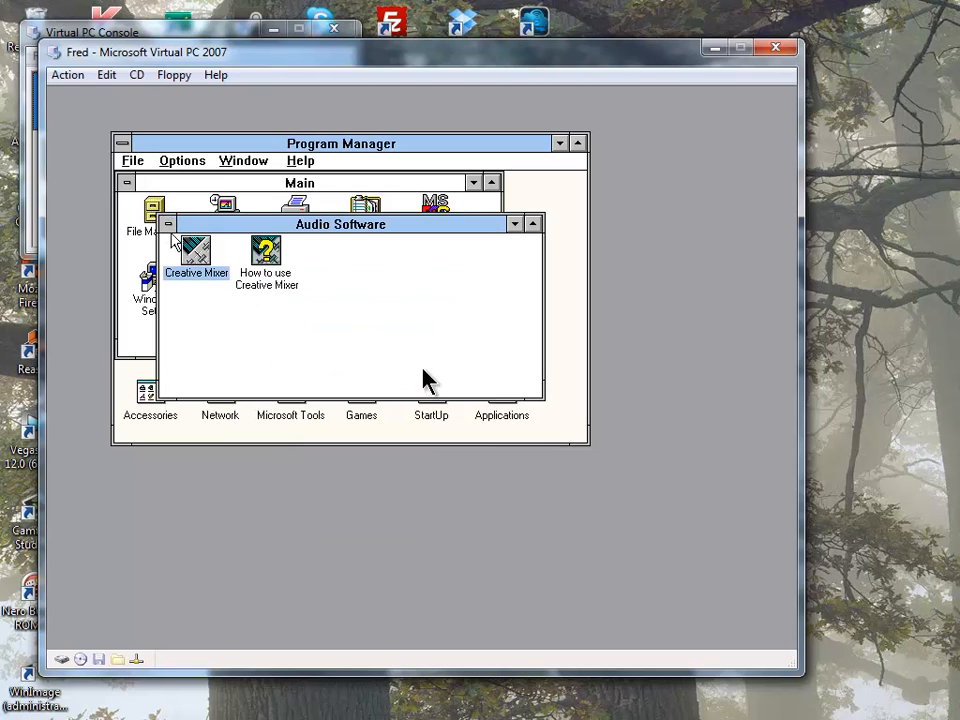
{"action": "double_click", "coordinate": [169, 225]}
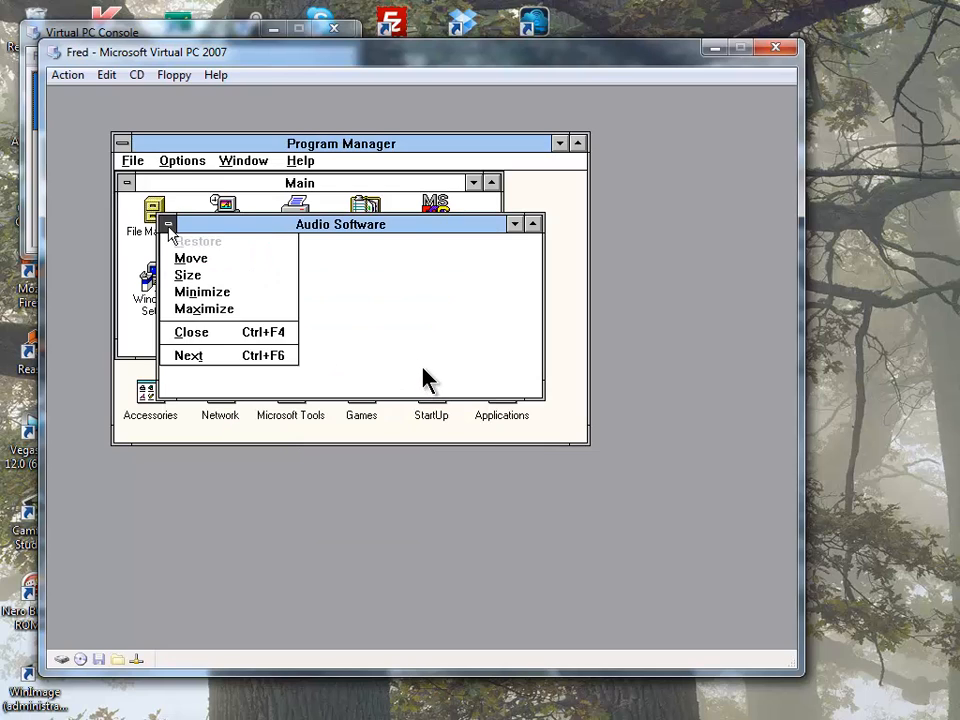
- Play CANYON.MID in Accessories' Media Player, then exit Media Player
{"action": "left_click", "coordinate": [236, 161]}
{"action": "left_click", "coordinate": [291, 234]}
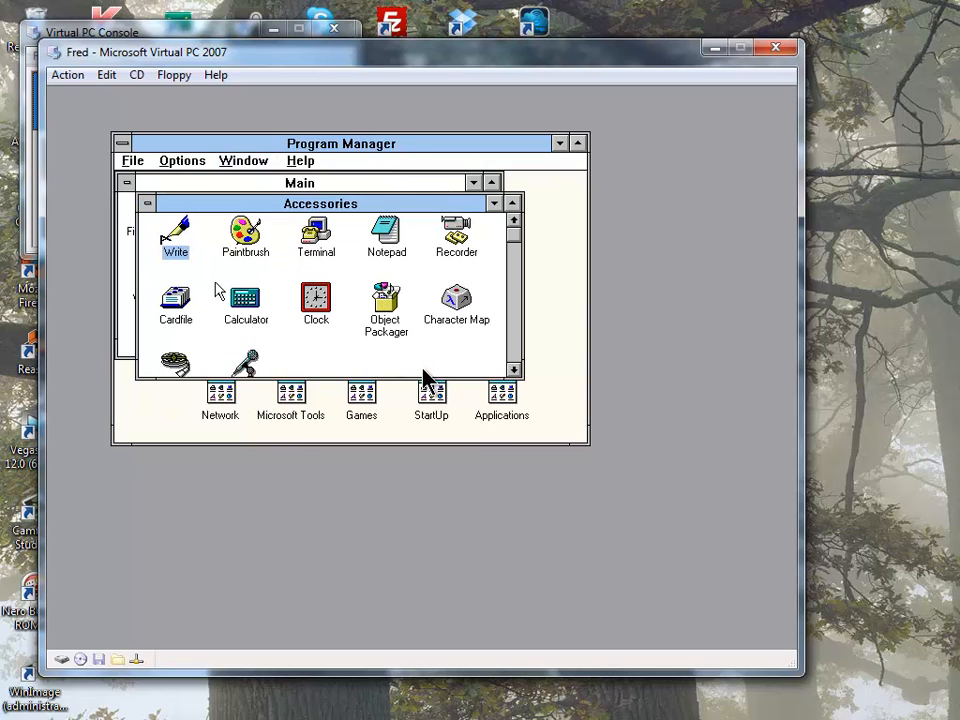
{"action": "double_click", "coordinate": [175, 362]}
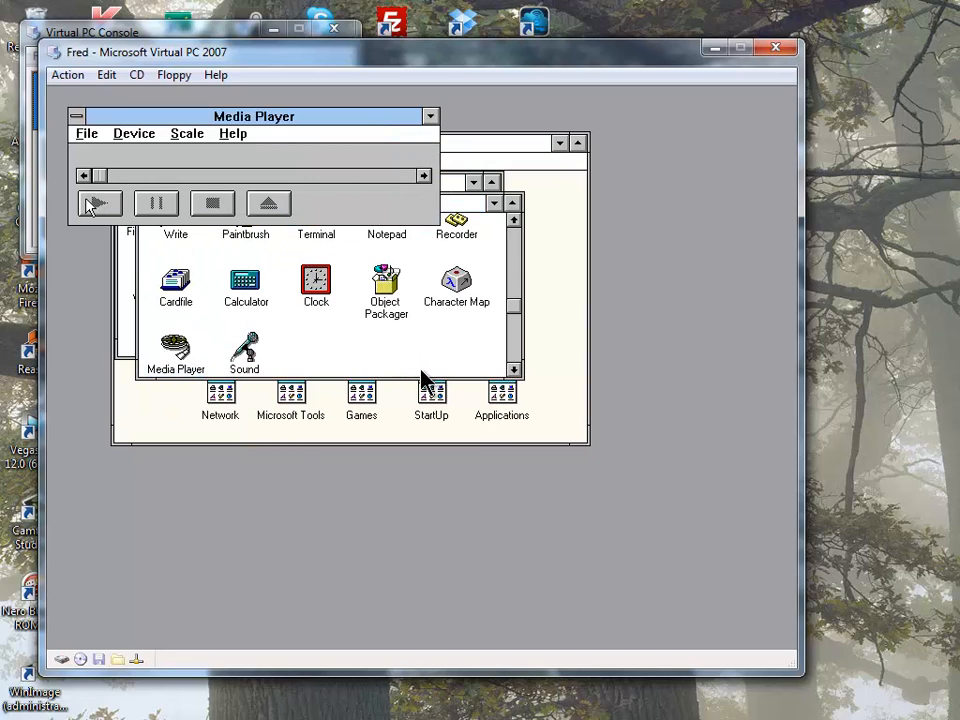
{"action": "left_click", "coordinate": [88, 134]}
{"action": "left_click", "coordinate": [96, 150]}
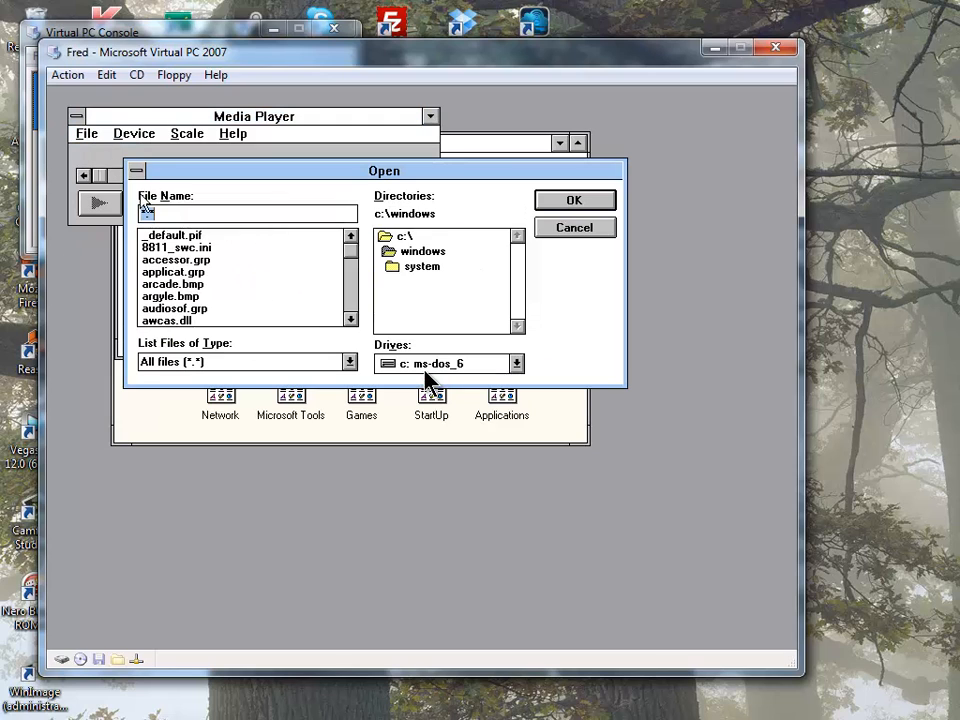
{"action": "left_click", "coordinate": [240, 362]}
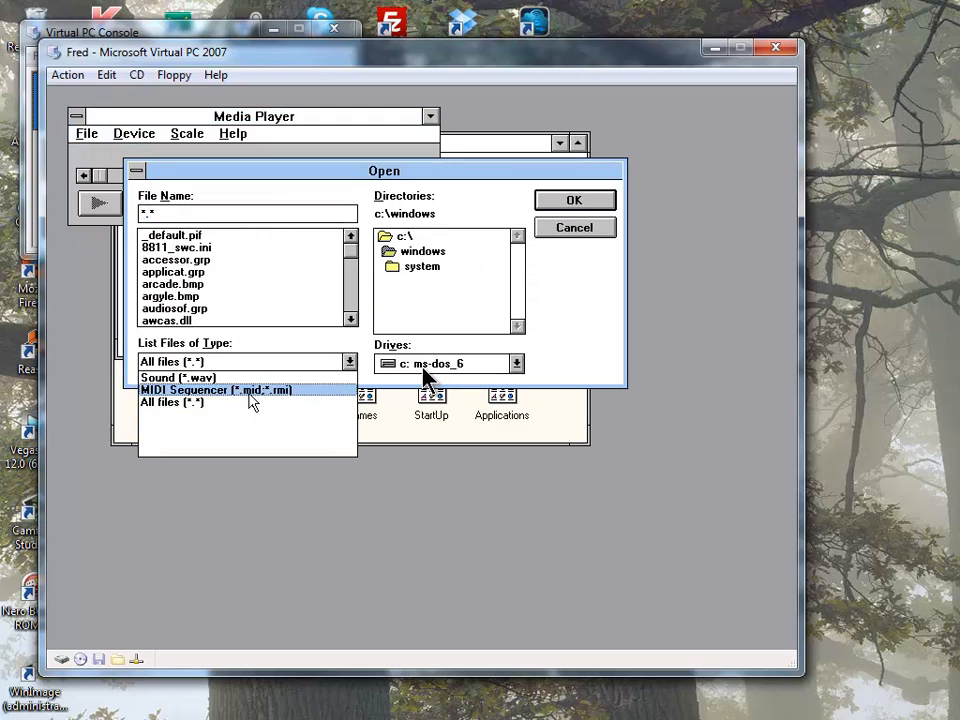
{"action": "left_click", "coordinate": [250, 392]}
{"action": "double_click", "coordinate": [222, 238]}
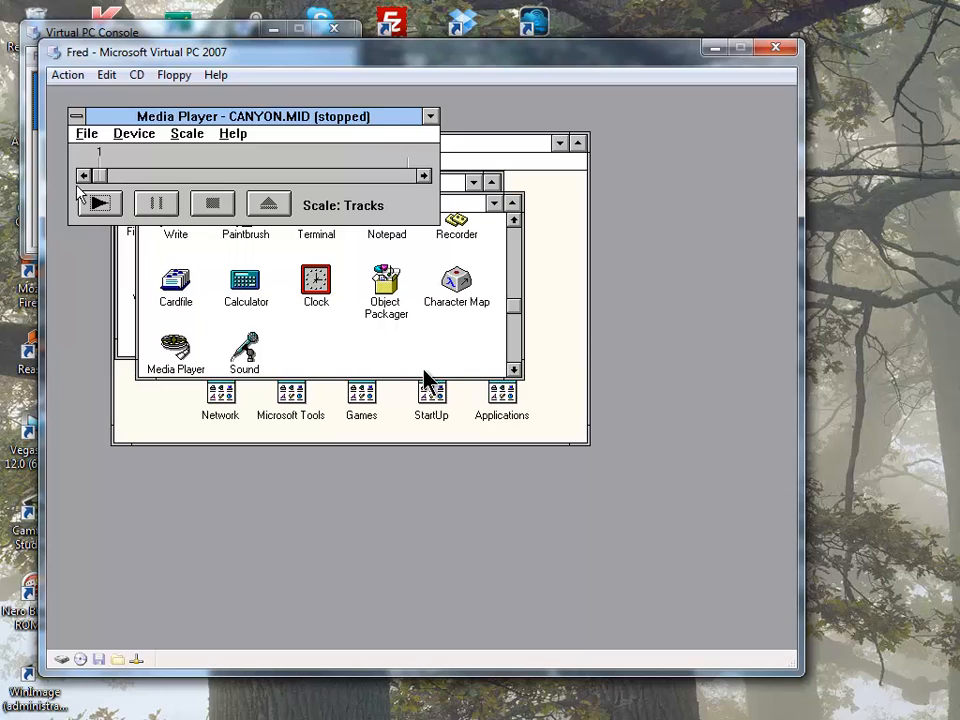
{"action": "left_click", "coordinate": [96, 203]}
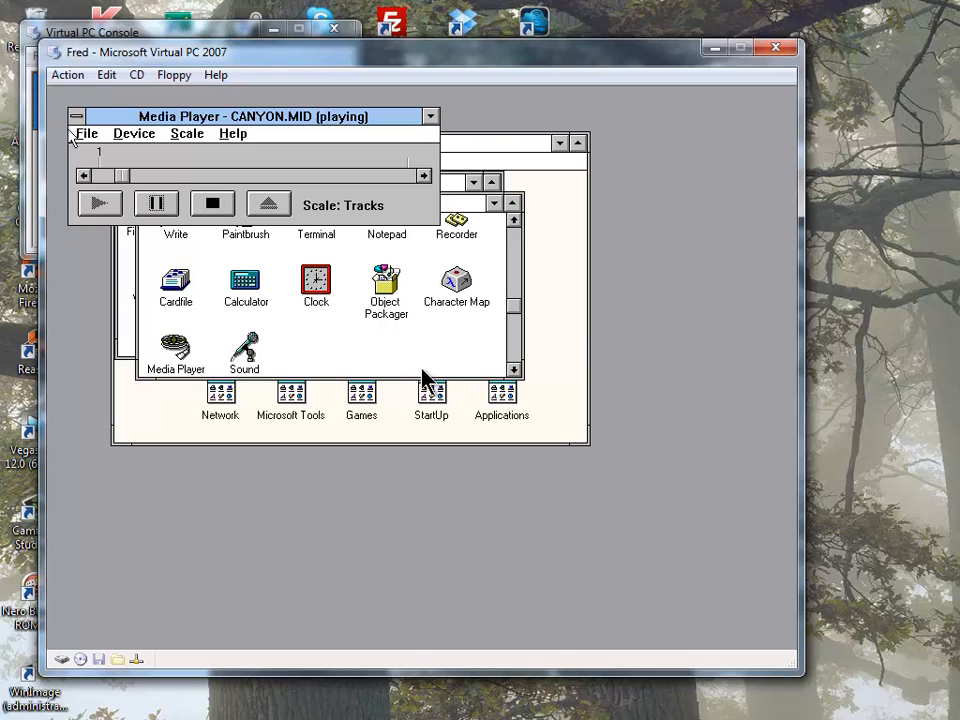
{"action": "left_click", "coordinate": [86, 134]}
{"action": "left_click", "coordinate": [96, 176]}
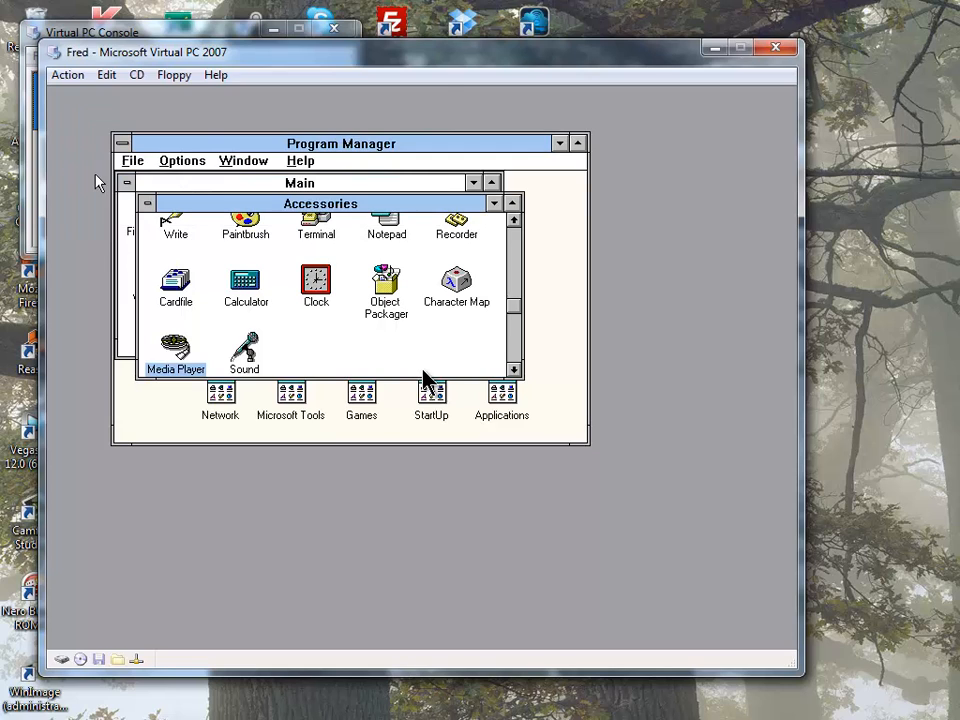
- In Control Panel's Drivers list, check the Creative SB16 and Universal Draw Handler driver setups
{"action": "left_click", "coordinate": [277, 181]}
{"action": "double_click", "coordinate": [228, 218]}
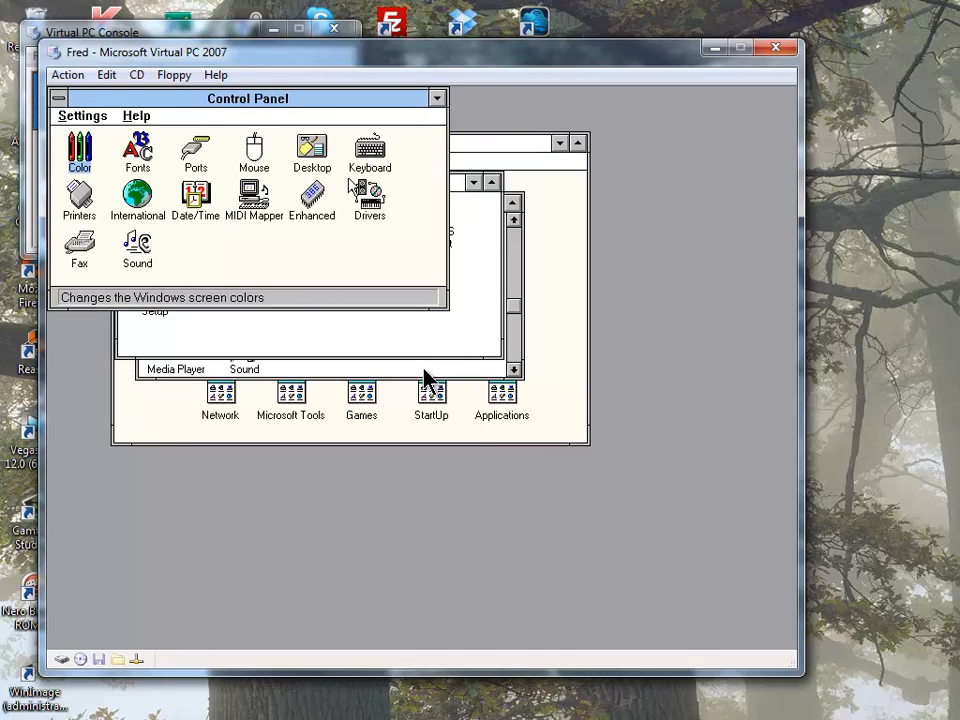
{"action": "double_click", "coordinate": [364, 192]}
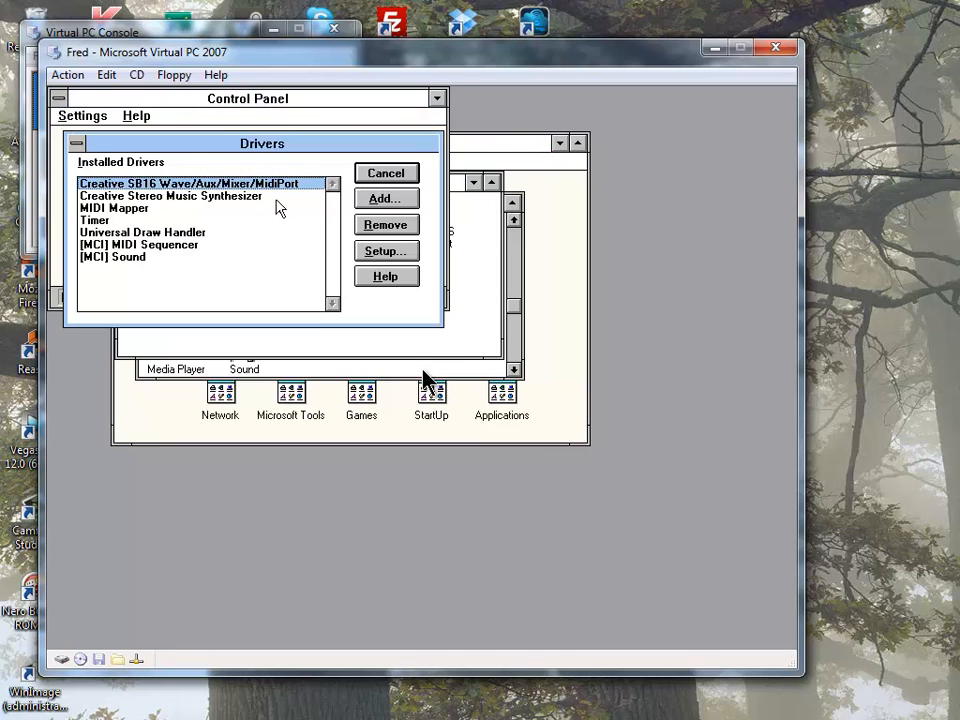
{"action": "left_click", "coordinate": [272, 232]}
{"action": "double_click", "coordinate": [292, 184]}
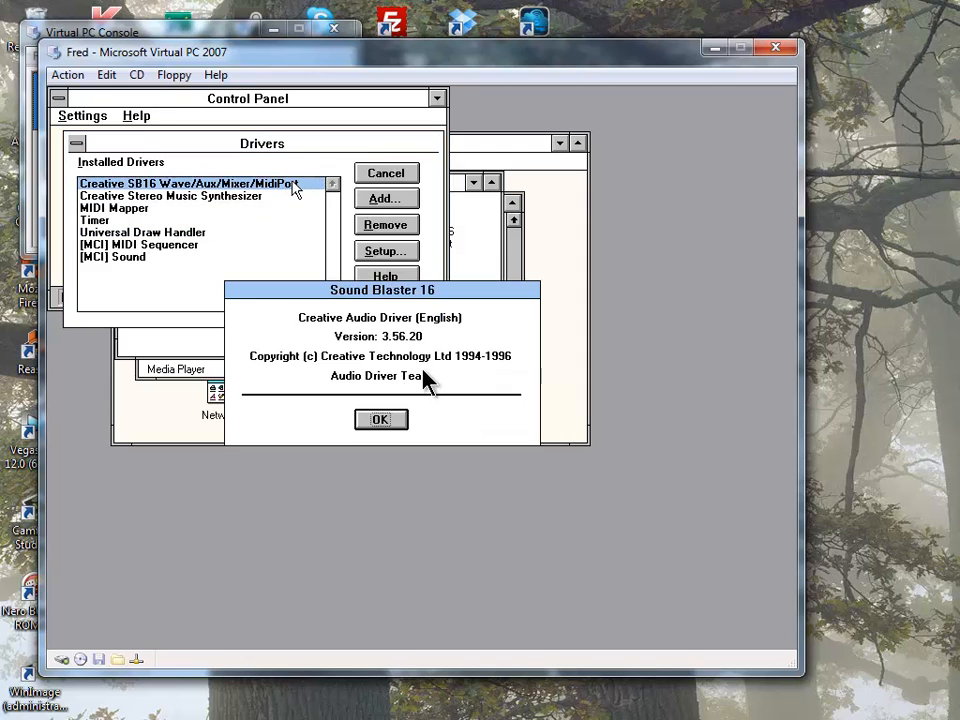
{"action": "left_click", "coordinate": [377, 421]}
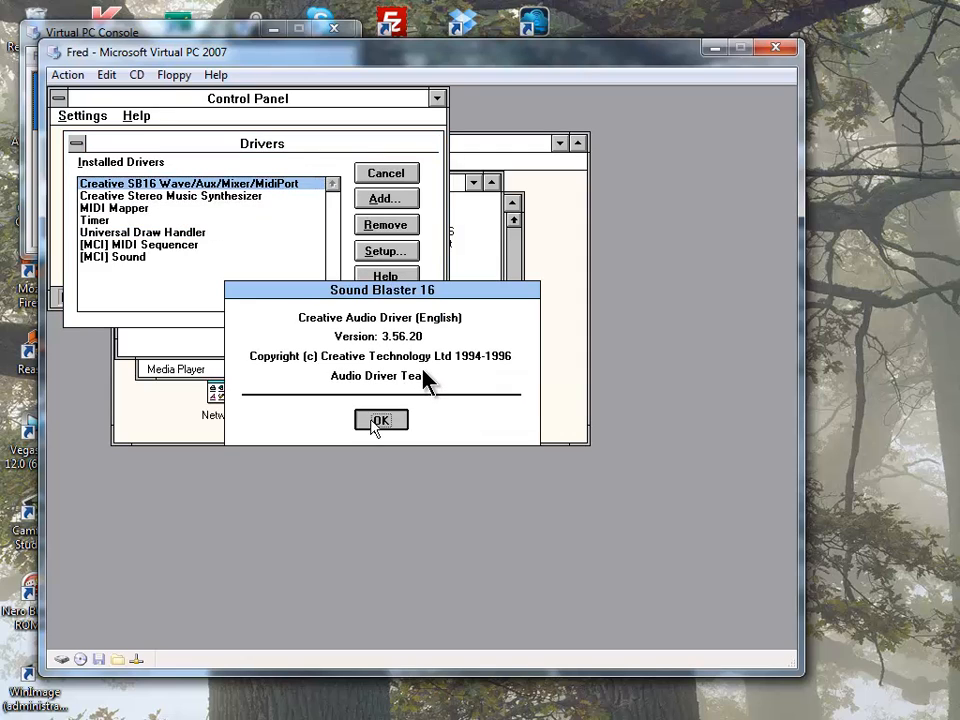
{"action": "left_click", "coordinate": [242, 232]}
{"action": "double_click", "coordinate": [246, 236]}
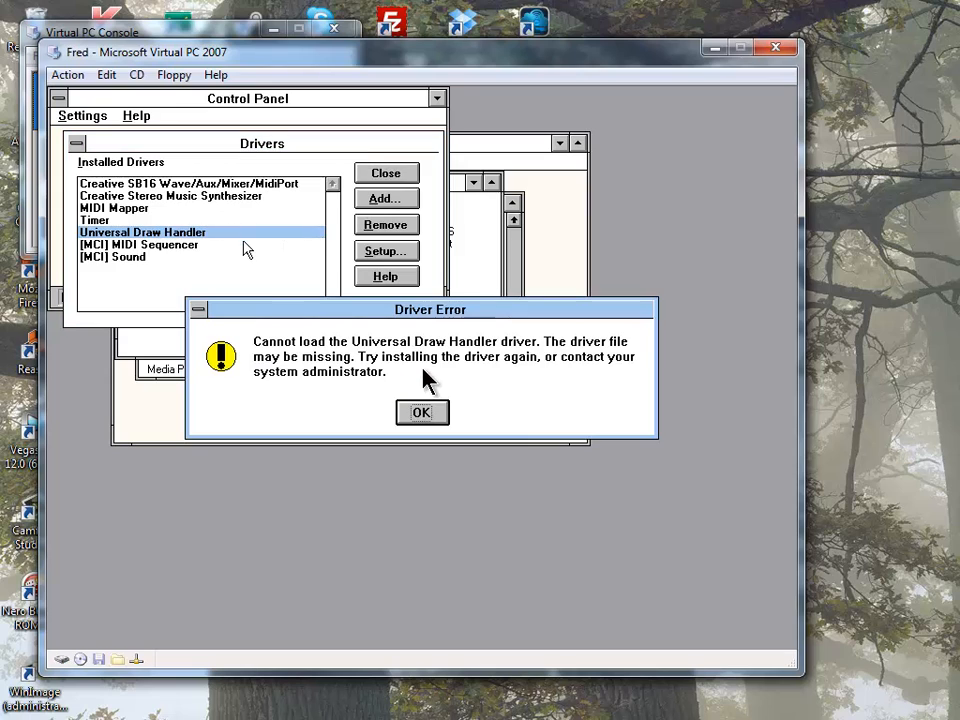
{"action": "left_click", "coordinate": [416, 422]}
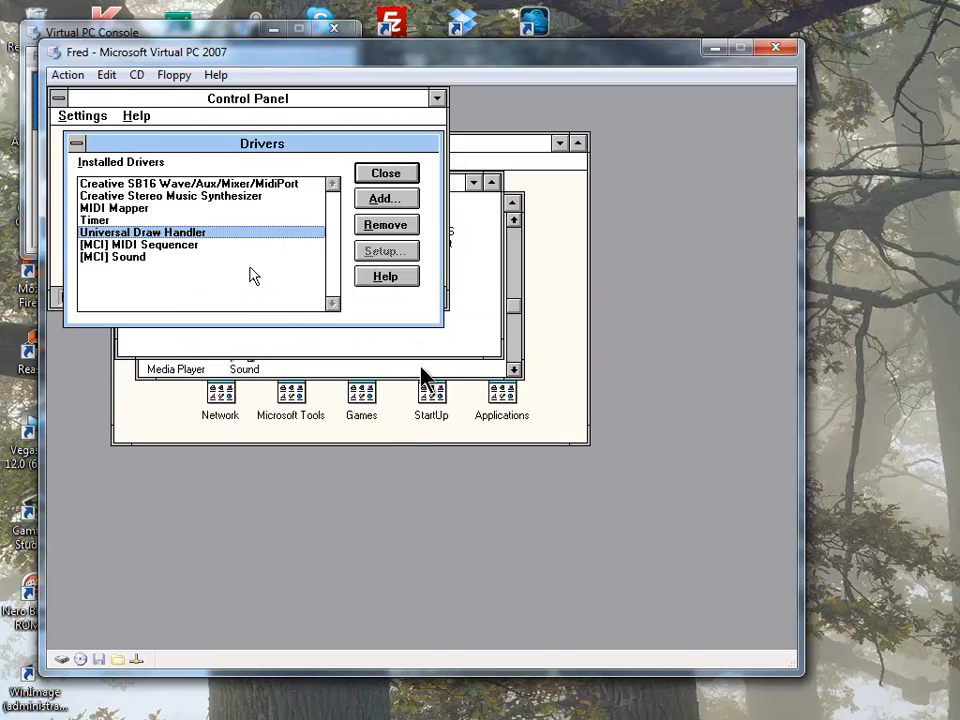
- Review the MIDI and Sound Blaster 16 driver entries (version 3.56.20), then close Drivers and Control Panel
{"action": "left_click", "coordinate": [233, 246]}
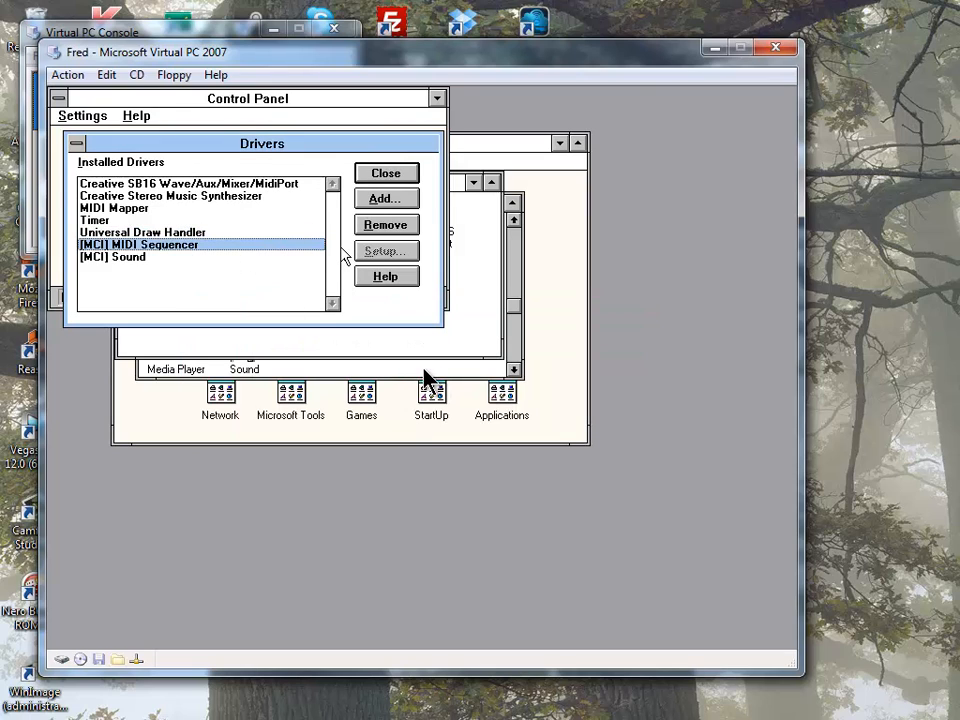
{"action": "left_click", "coordinate": [228, 209]}
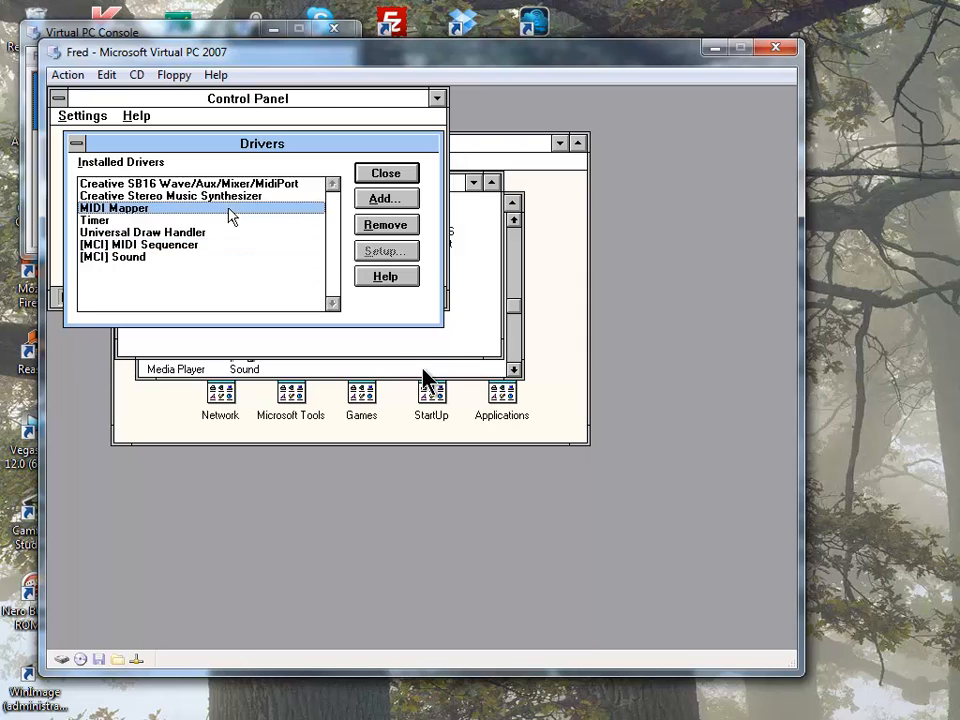
{"action": "left_click", "coordinate": [302, 196]}
{"action": "double_click", "coordinate": [304, 185]}
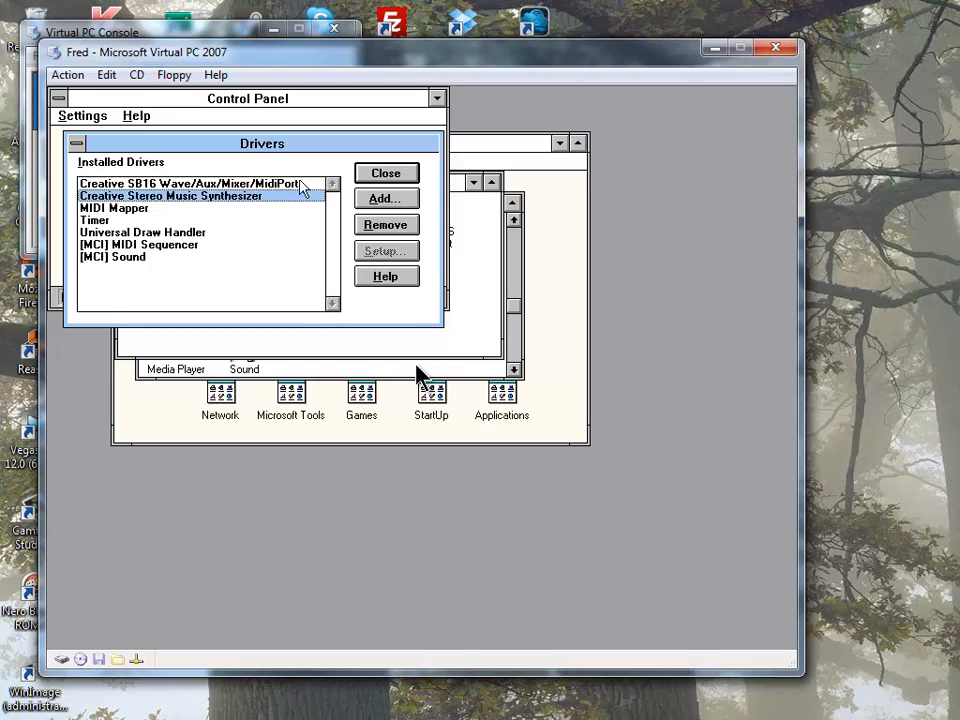
{"action": "left_click", "coordinate": [392, 422]}
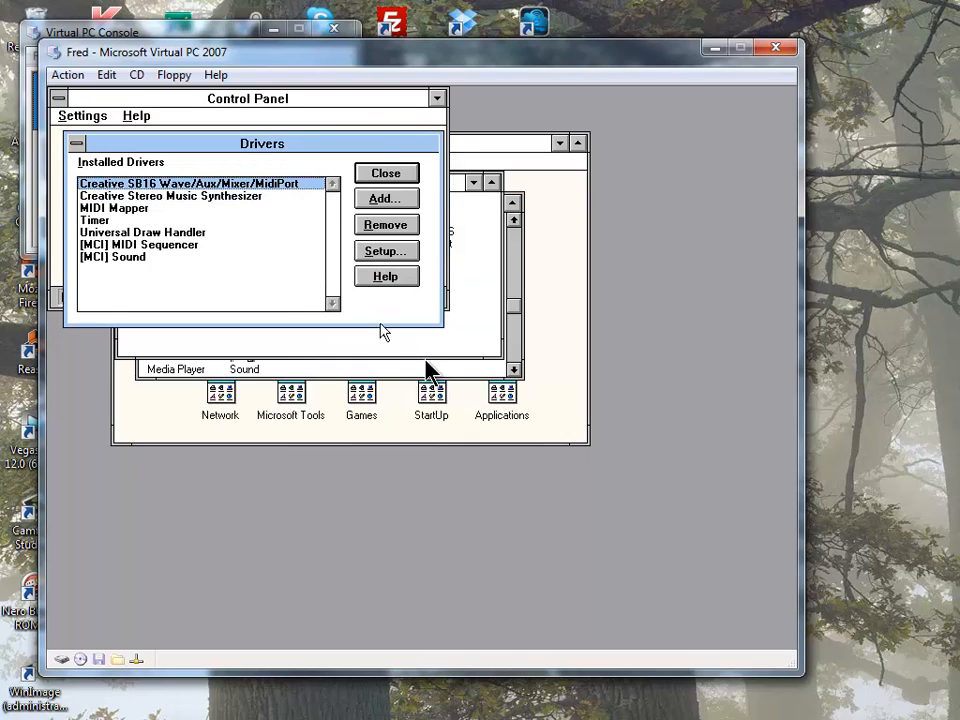
{"action": "left_click", "coordinate": [388, 248]}
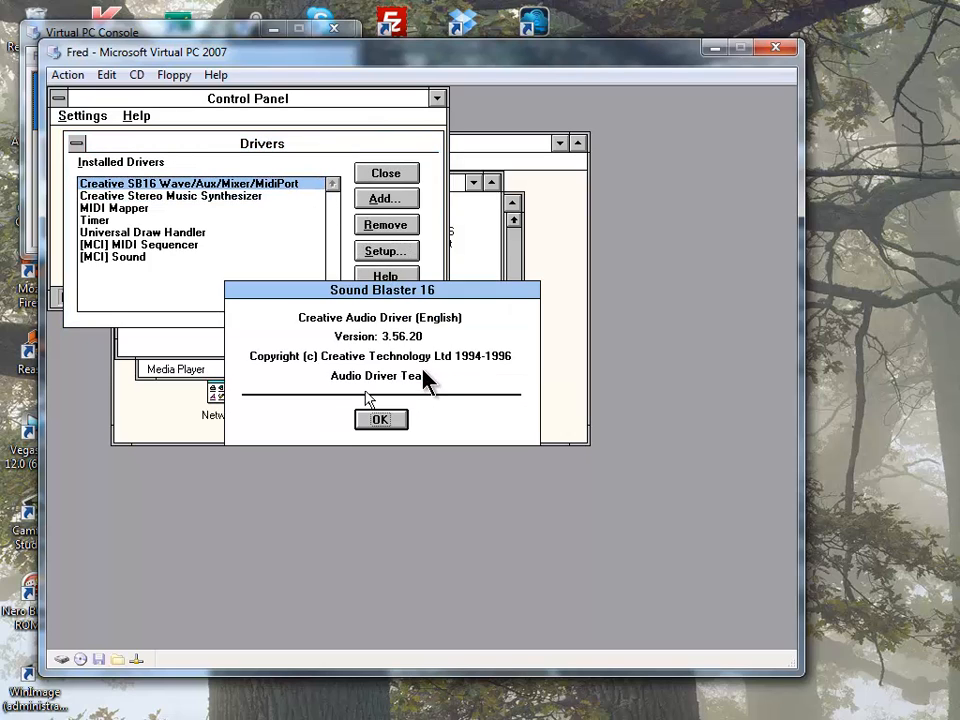
{"action": "left_click", "coordinate": [380, 418]}
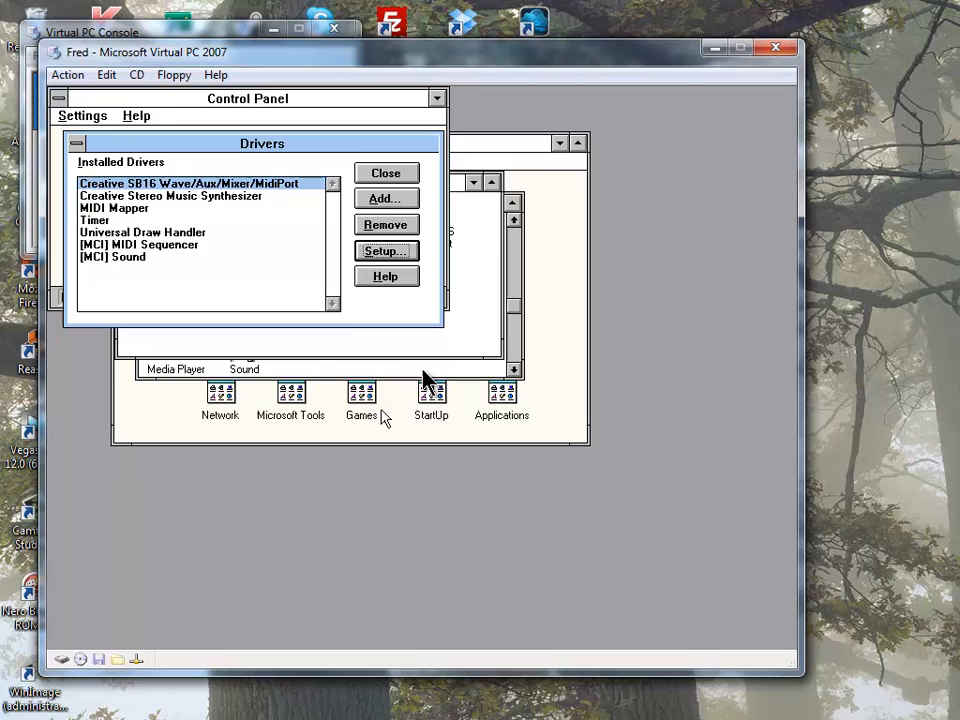
{"action": "left_click", "coordinate": [386, 175]}
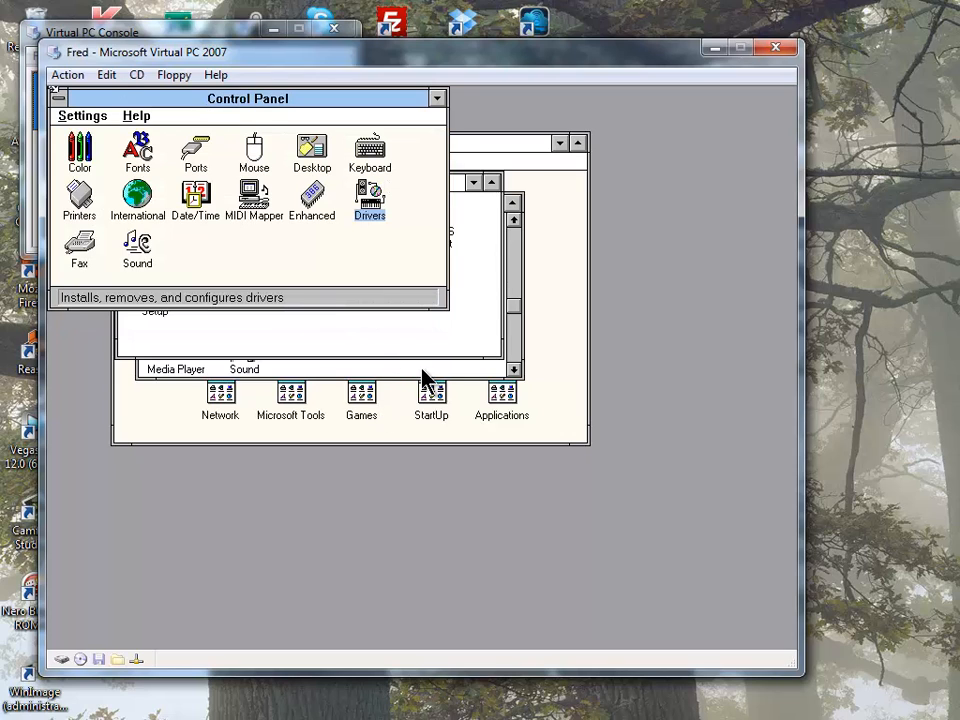
{"action": "left_click", "coordinate": [82, 116]}
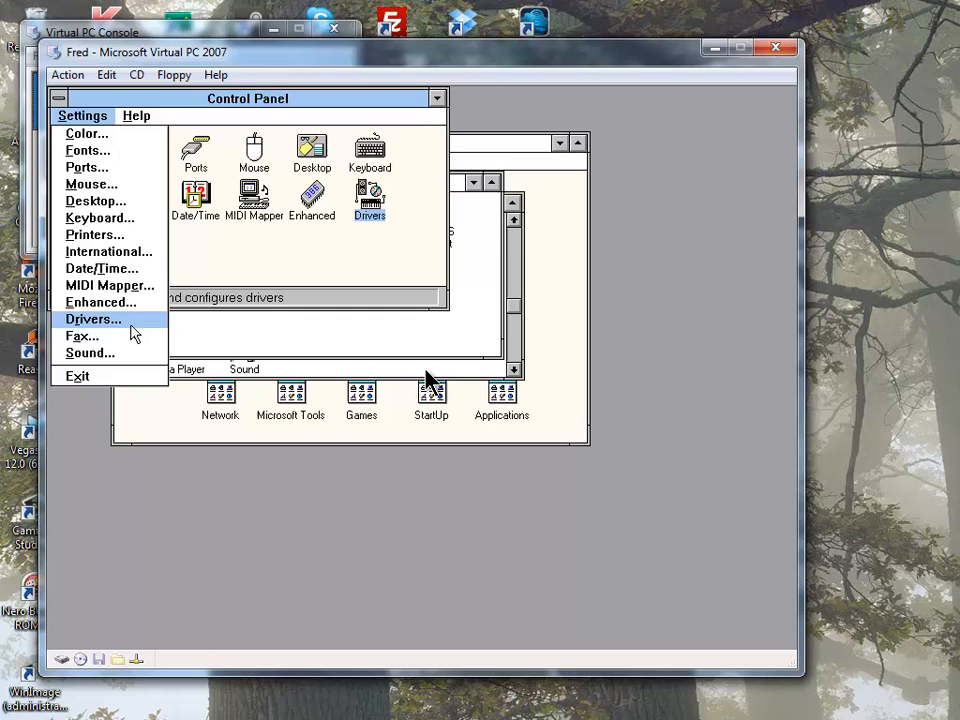
{"action": "left_click", "coordinate": [118, 377]}
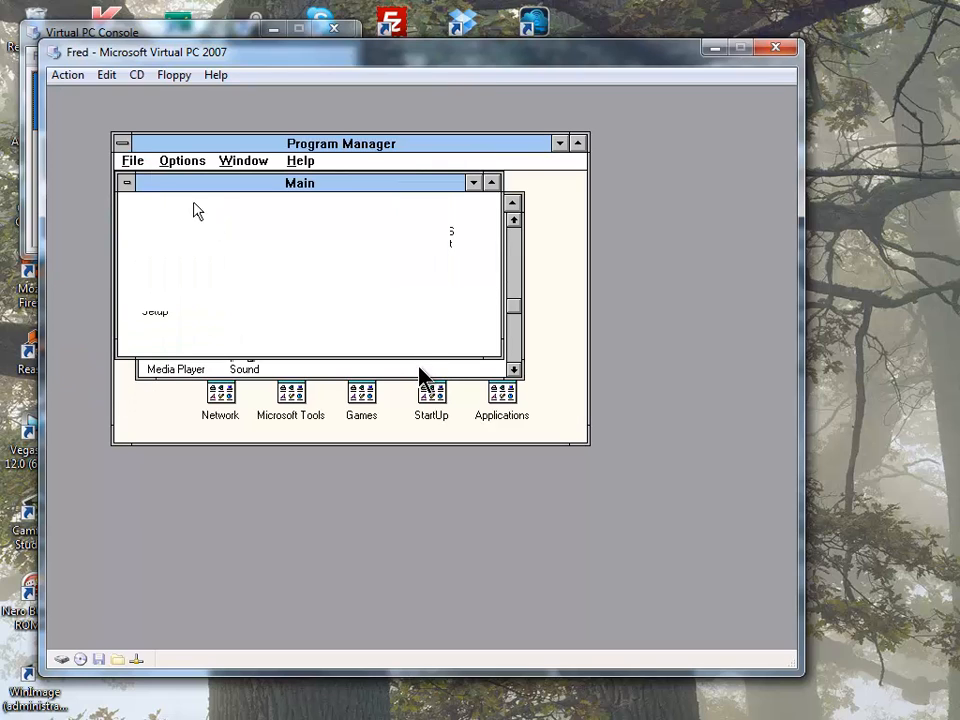
- Minimize Main and Accessories, view the How to use Creative Mixer help, then exit it
{"action": "double_click", "coordinate": [126, 183]}
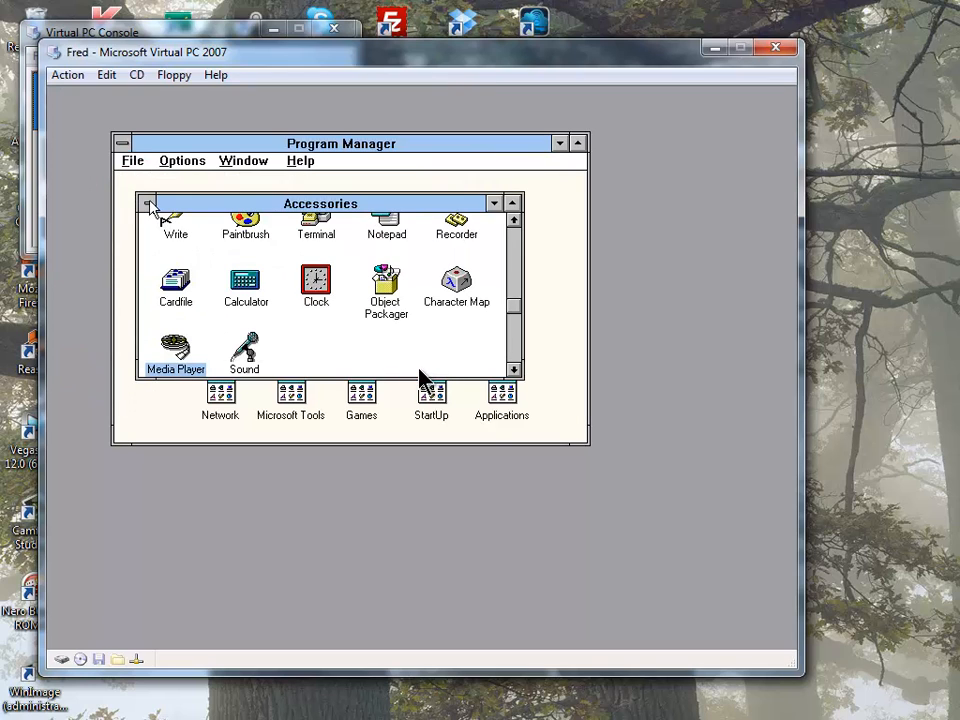
{"action": "double_click", "coordinate": [146, 204]}
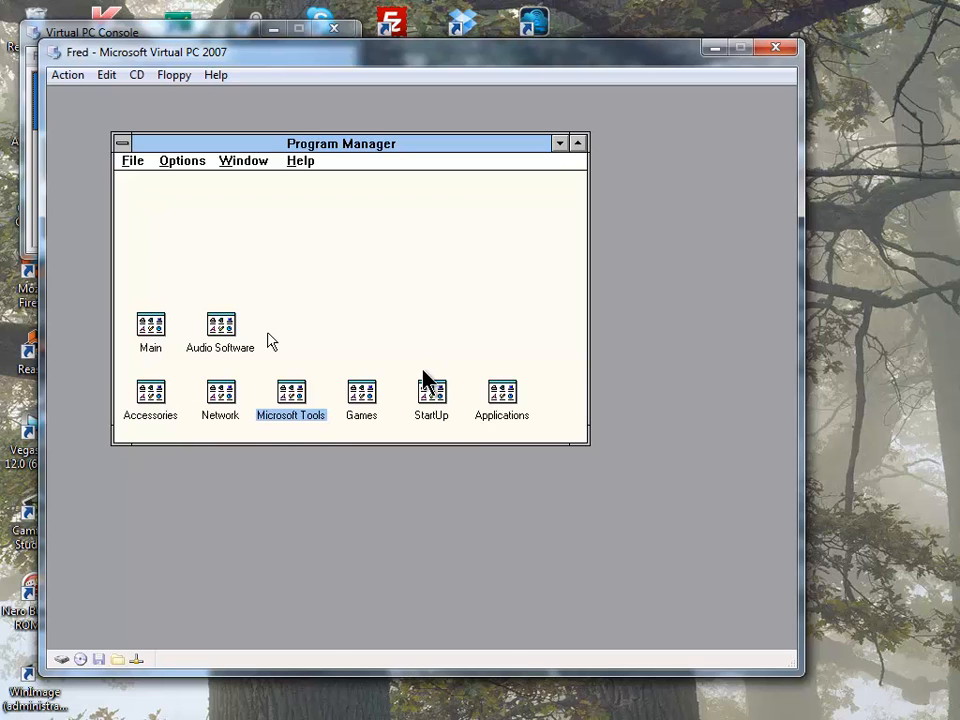
{"action": "double_click", "coordinate": [221, 327]}
{"action": "double_click", "coordinate": [268, 272]}
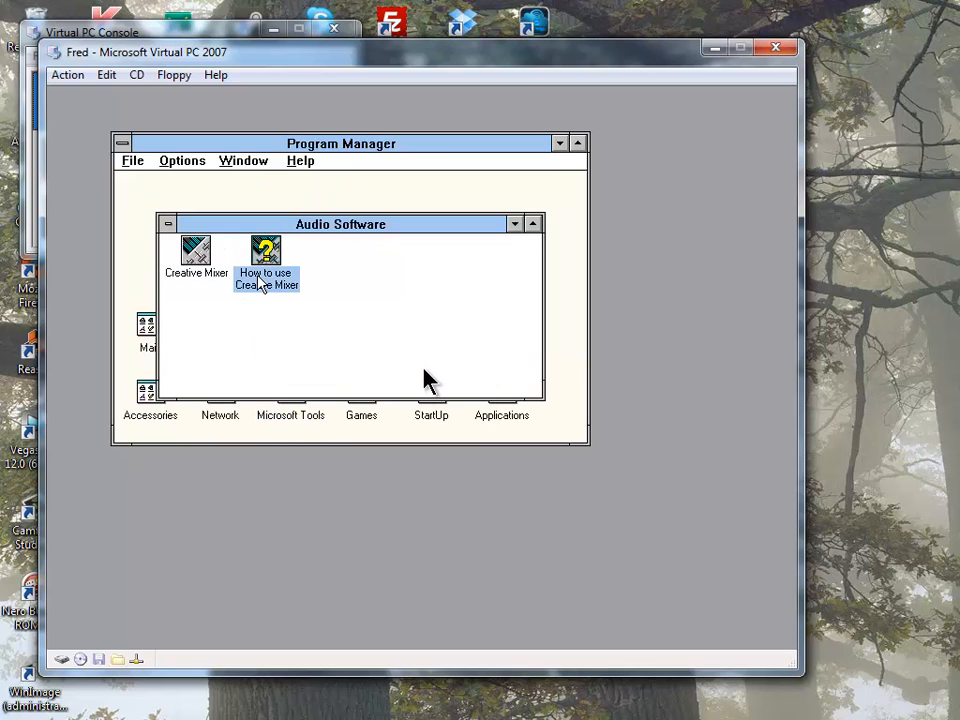
{"action": "left_click", "coordinate": [313, 121]}
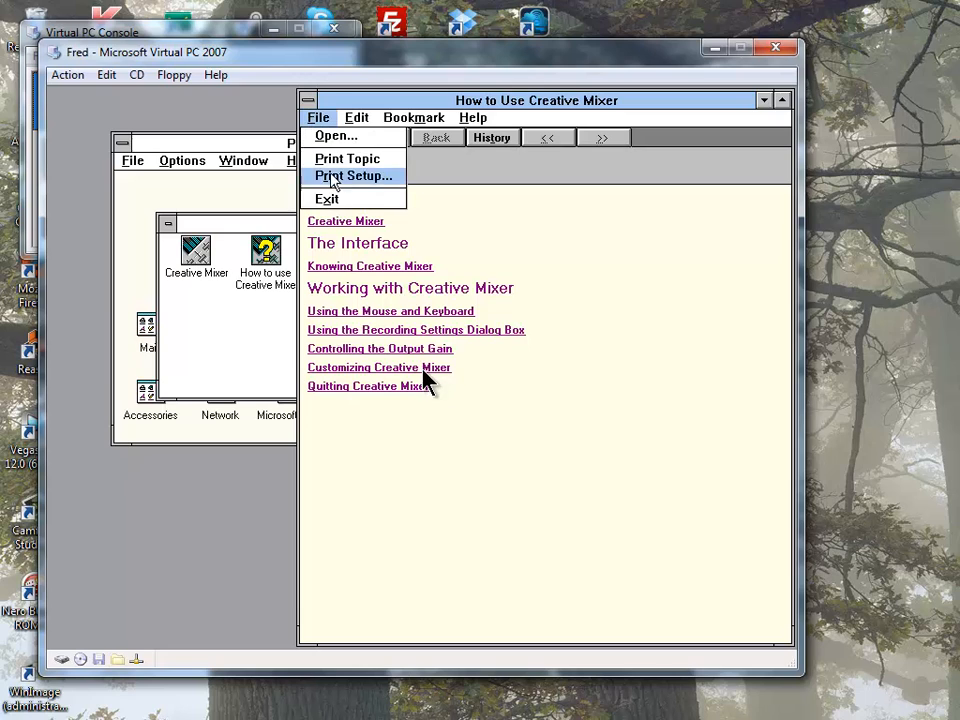
{"action": "left_click", "coordinate": [336, 199]}
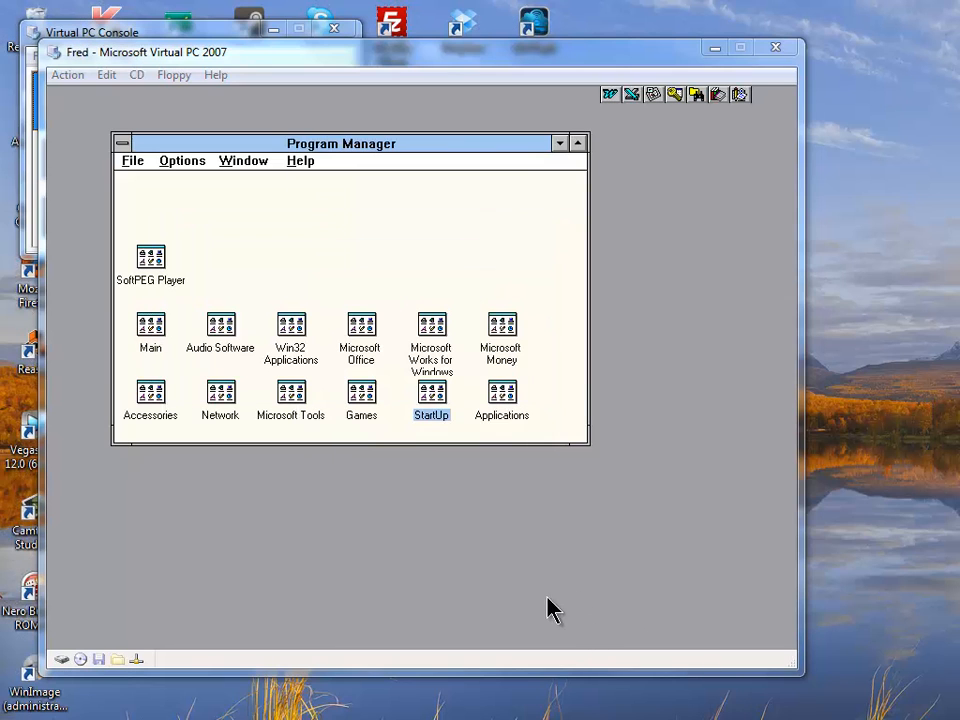
{"action": "left_click", "coordinate": [540, 590]}
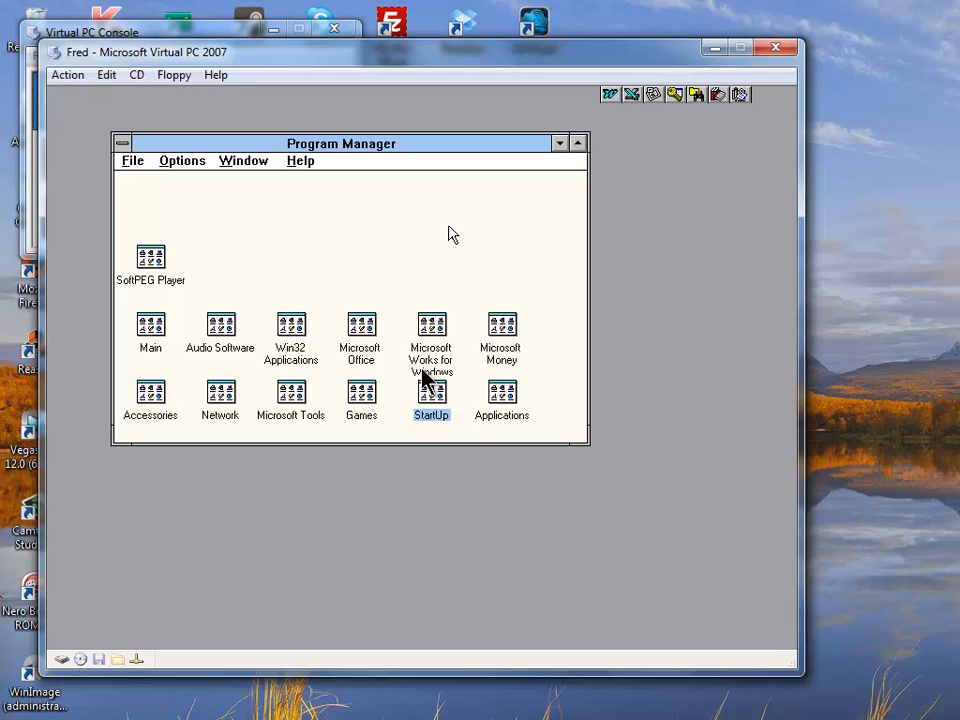
- Launch Word, switch blank Document1 to Master Document then Page Layout view, and close Word
{"action": "left_click", "coordinate": [610, 96]}
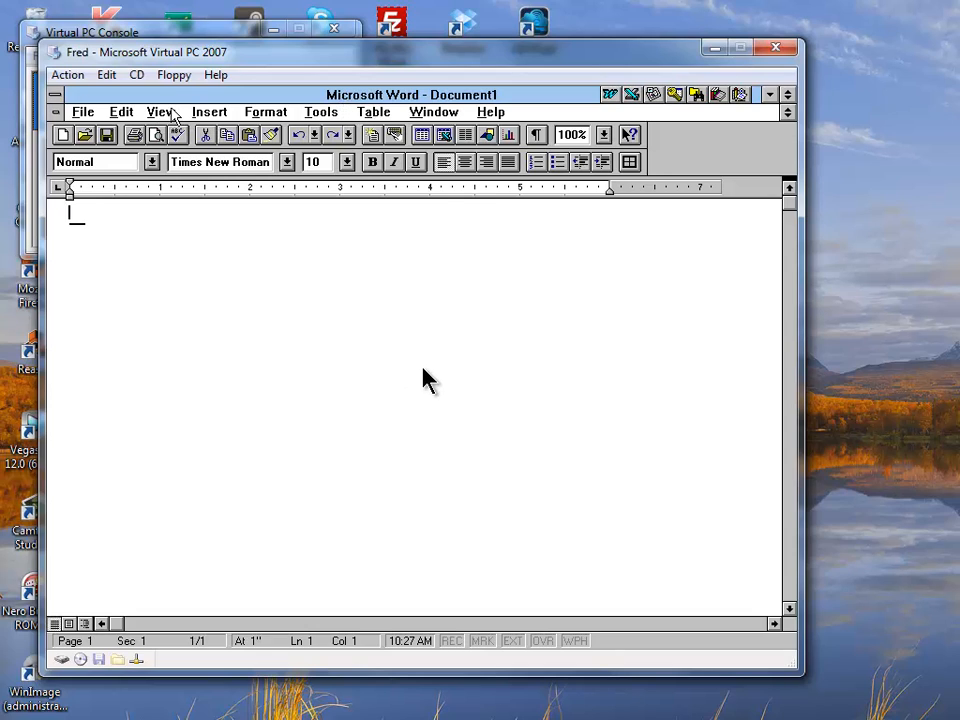
{"action": "left_click", "coordinate": [170, 112]}
{"action": "left_click", "coordinate": [218, 181]}
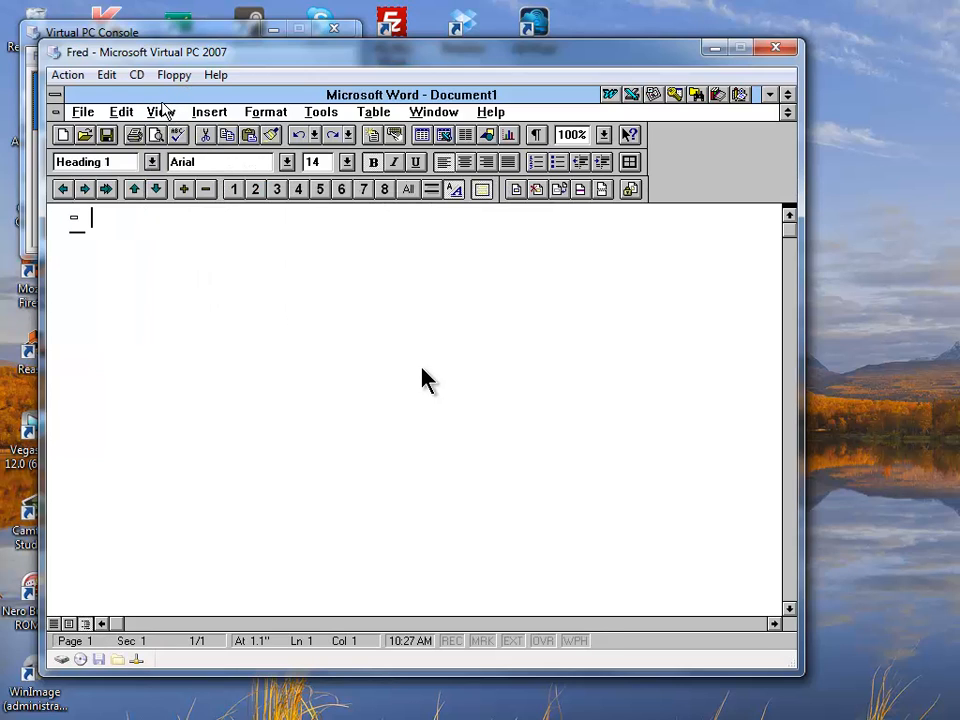
{"action": "left_click", "coordinate": [161, 112]}
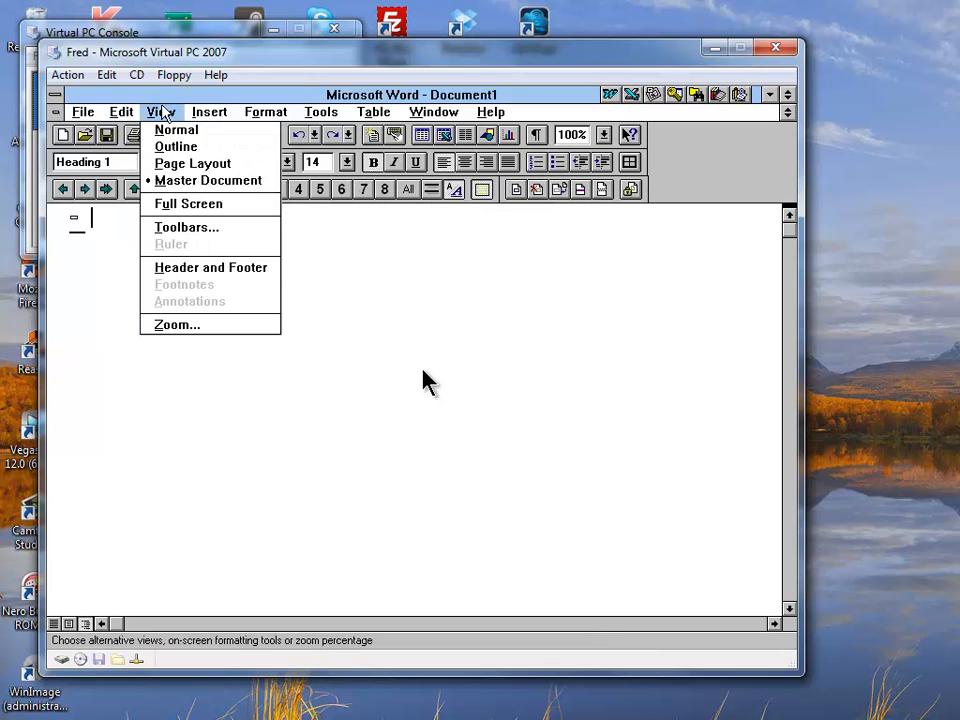
{"action": "left_click", "coordinate": [200, 165]}
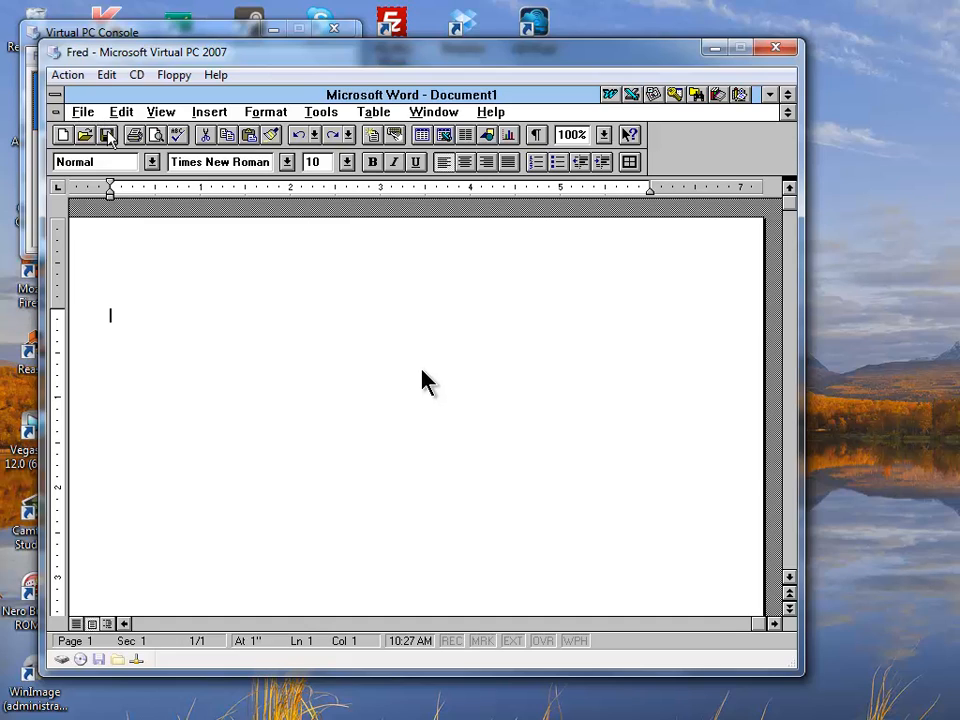
{"action": "double_click", "coordinate": [53, 93]}
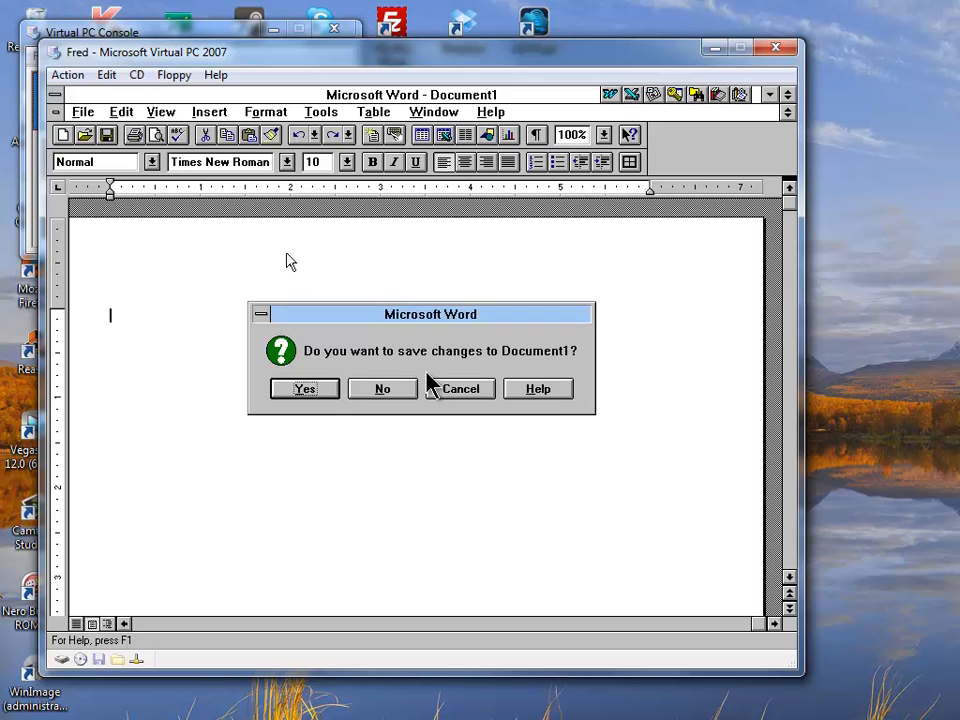
- Discard Document1, open Works to a new word processor document, close Cue Cards and exit Works
{"action": "left_click", "coordinate": [384, 389]}
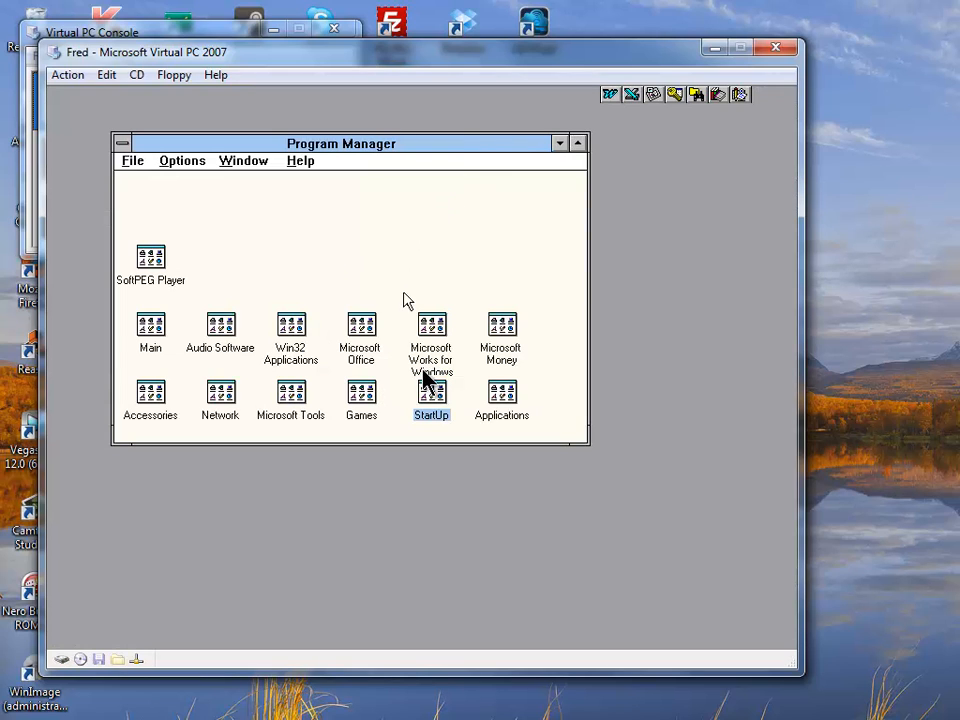
{"action": "double_click", "coordinate": [433, 328]}
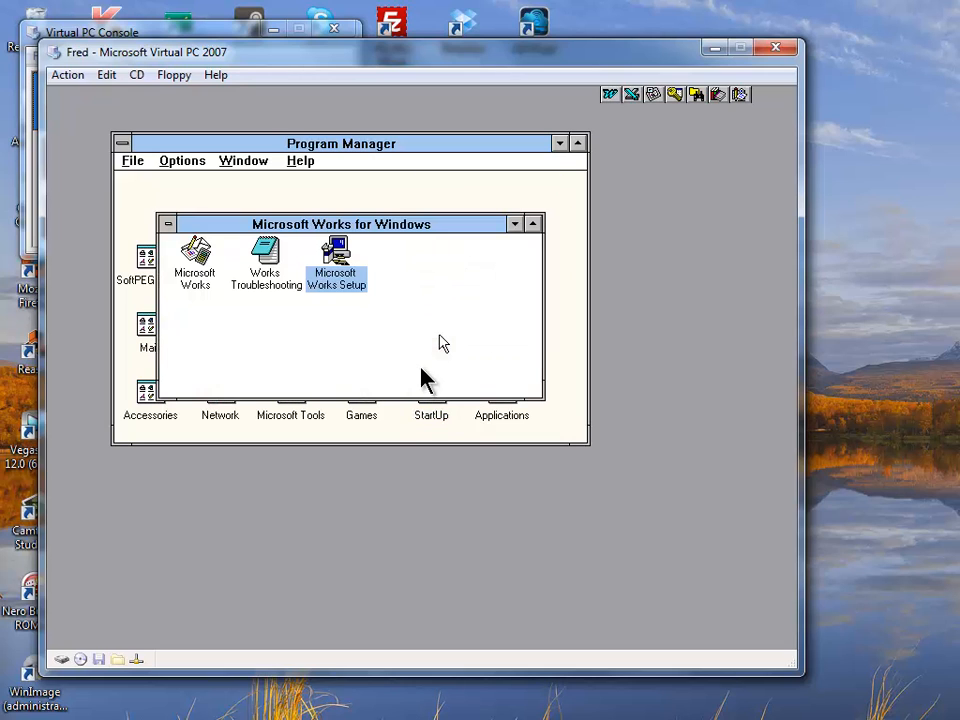
{"action": "double_click", "coordinate": [206, 280]}
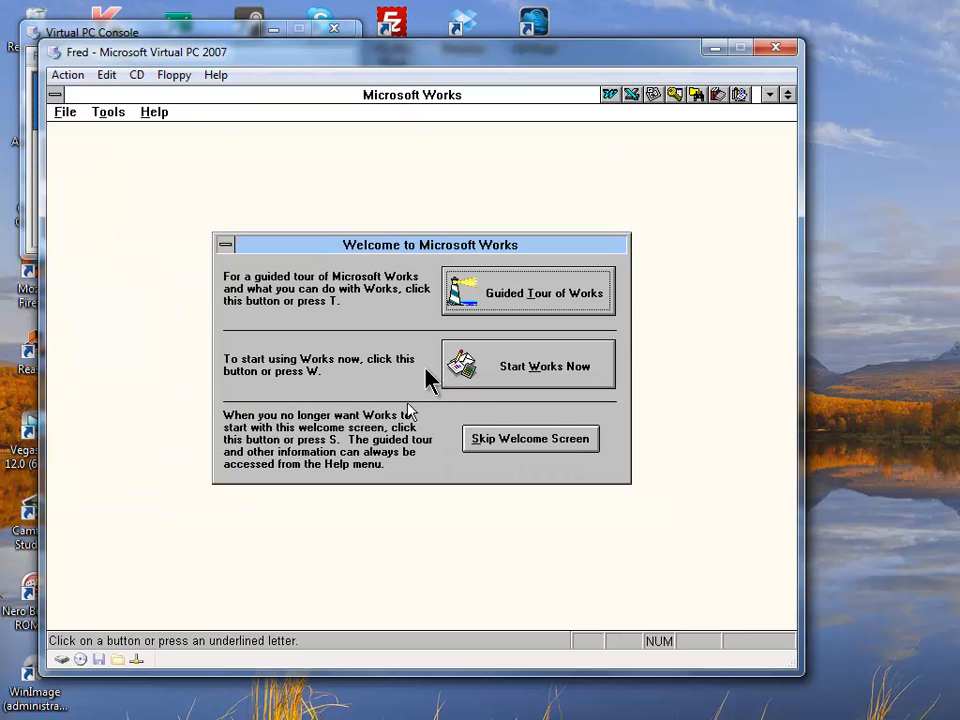
{"action": "key", "text": "w"}
{"action": "key", "text": "w"}
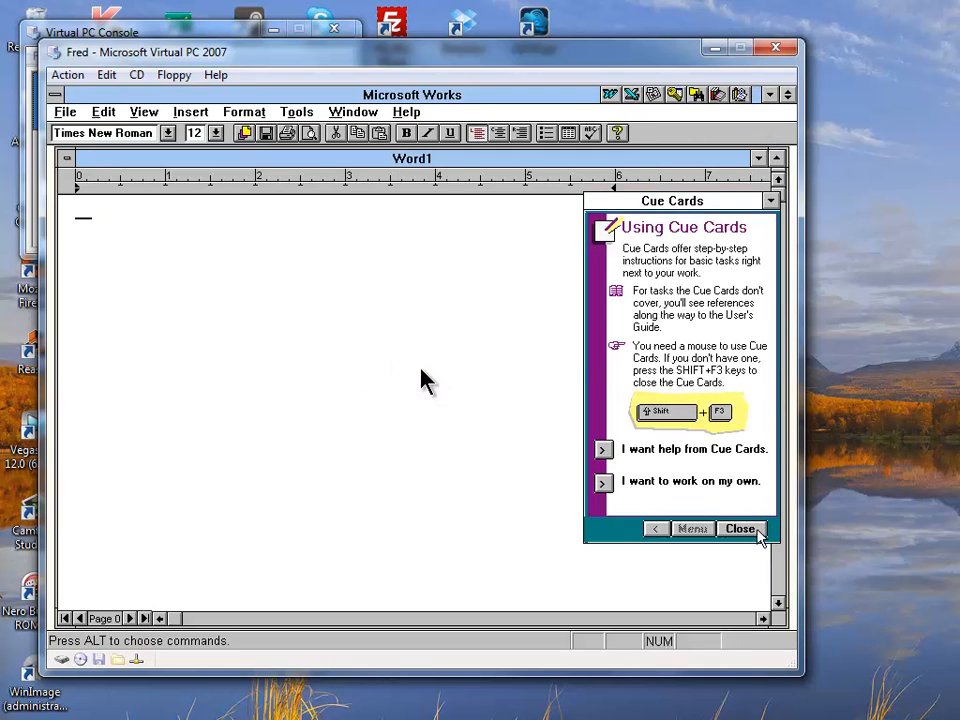
{"action": "left_click", "coordinate": [753, 530]}
{"action": "left_click", "coordinate": [752, 530]}
{"action": "double_click", "coordinate": [56, 94]}
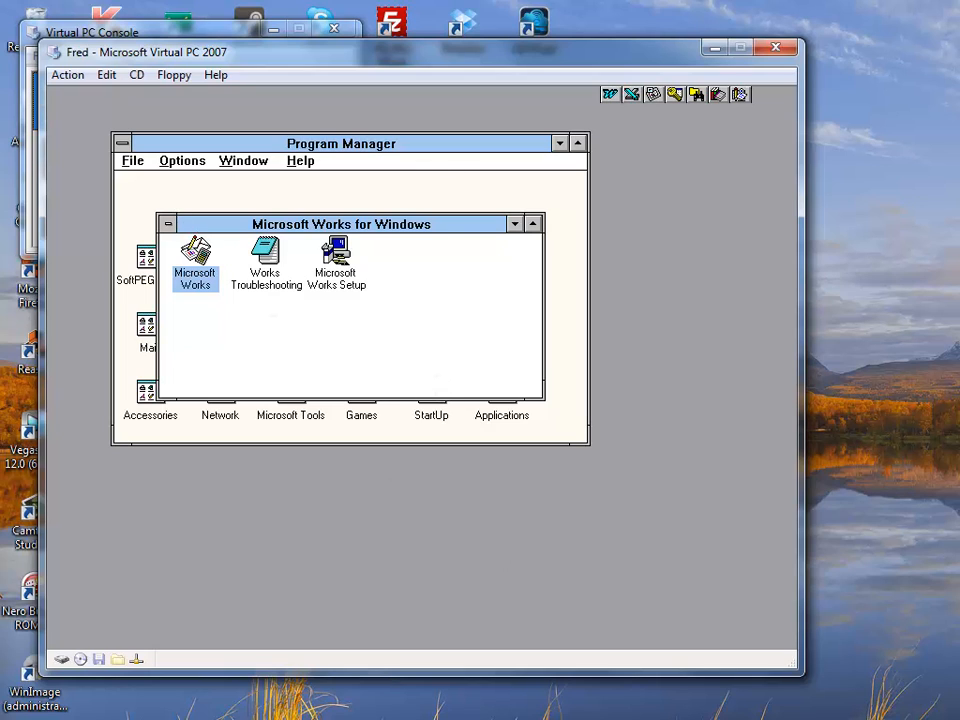
{"action": "left_click", "coordinate": [905, 718]}
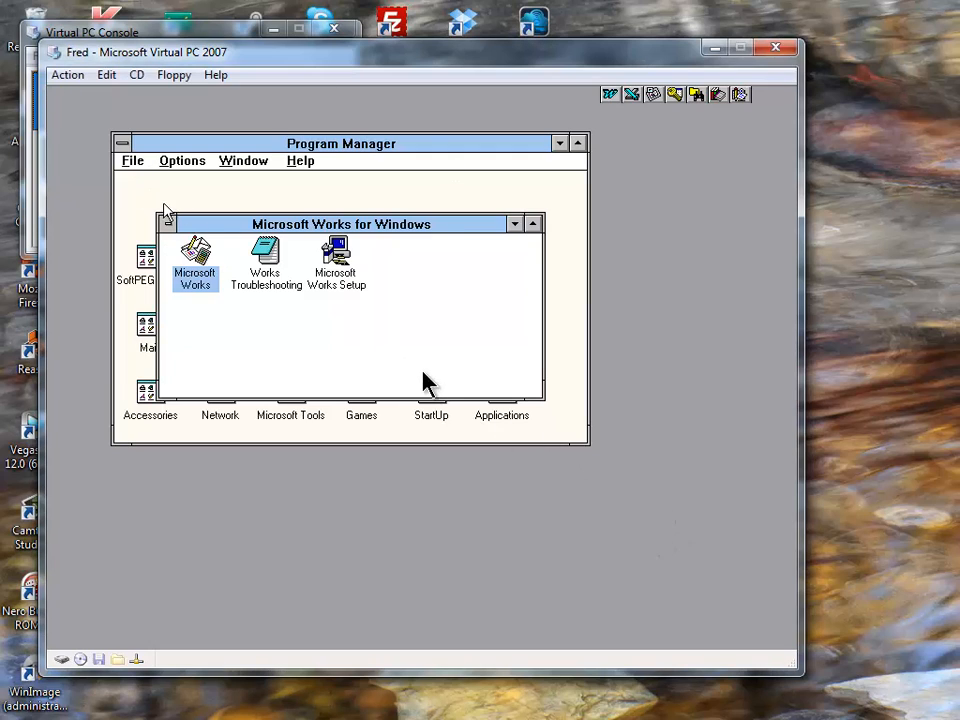
- Launch Microsoft Money with the standard categories and start a Checking bank account
{"action": "double_click", "coordinate": [166, 224]}
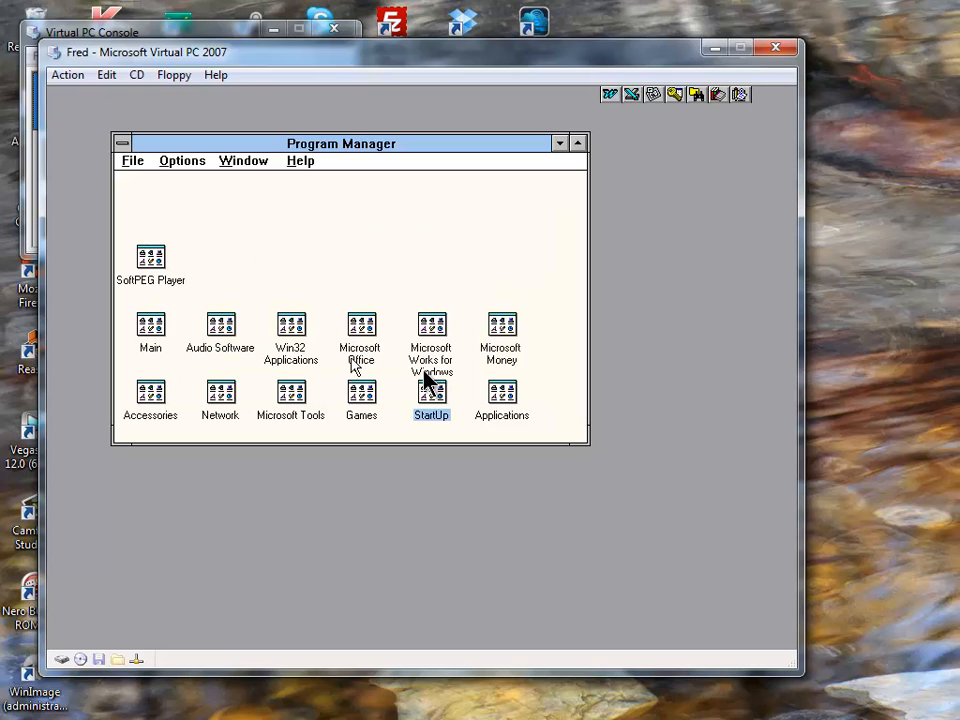
{"action": "double_click", "coordinate": [499, 350]}
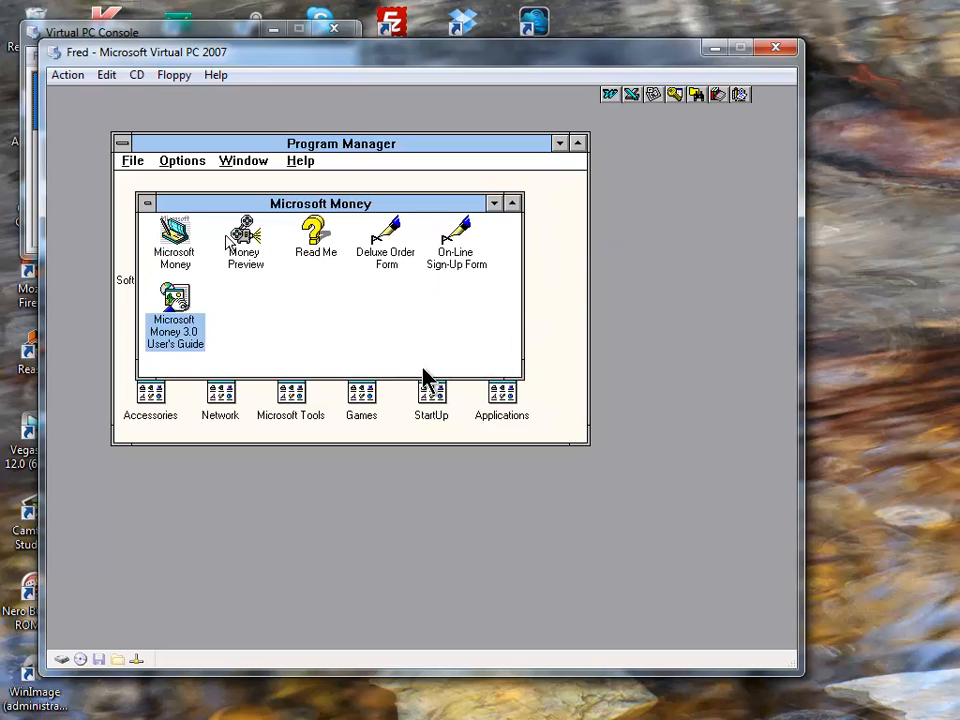
{"action": "double_click", "coordinate": [170, 238]}
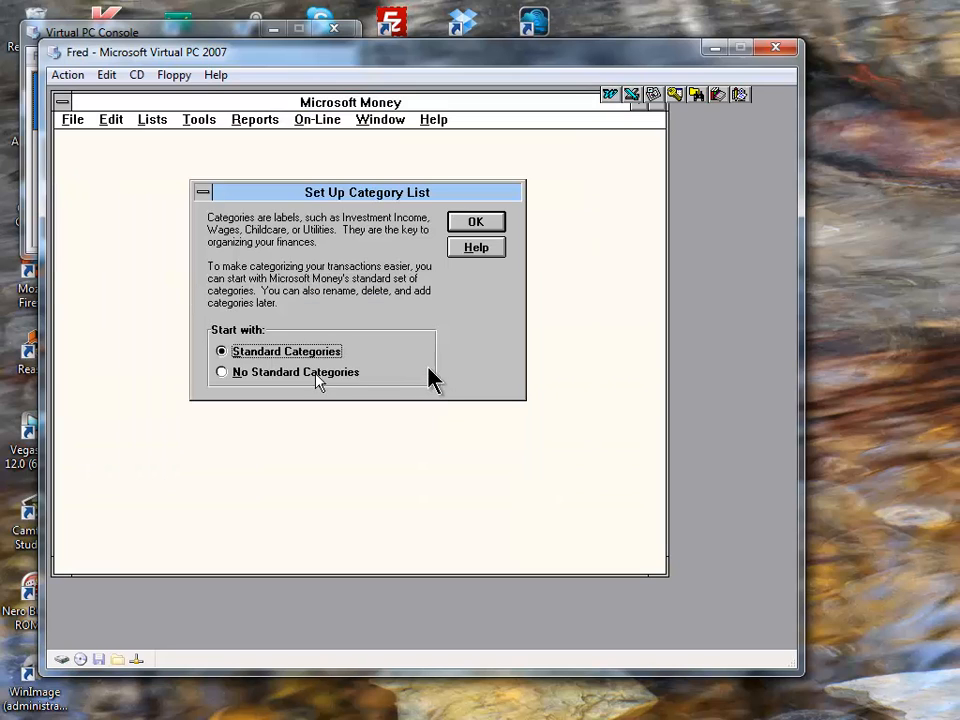
{"action": "left_click", "coordinate": [472, 224]}
{"action": "key", "text": "Return"}
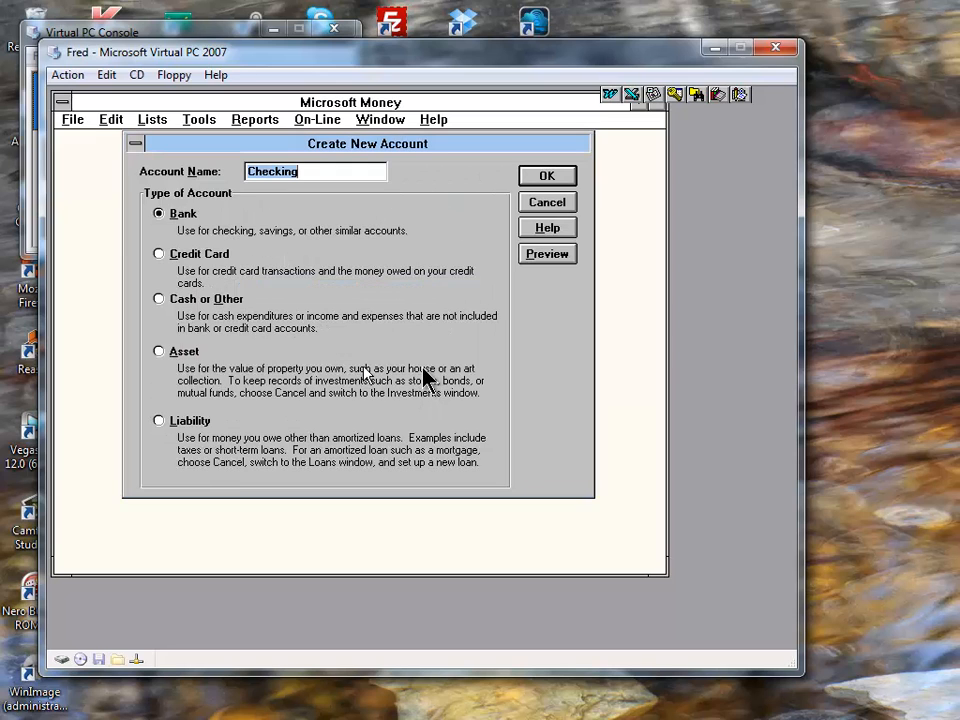
{"action": "left_click", "coordinate": [542, 172]}
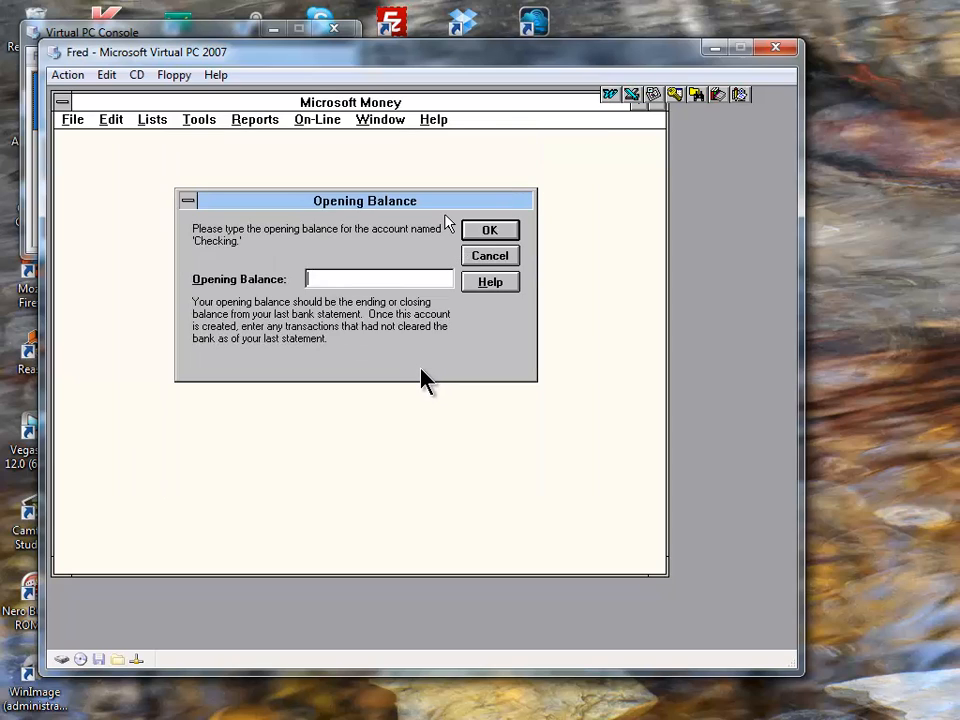
- Enter overlong Checking opening balances that get rejected, then enter 545
{"action": "type", "text": "464168546874654796"}
{"action": "key", "text": "Return"}
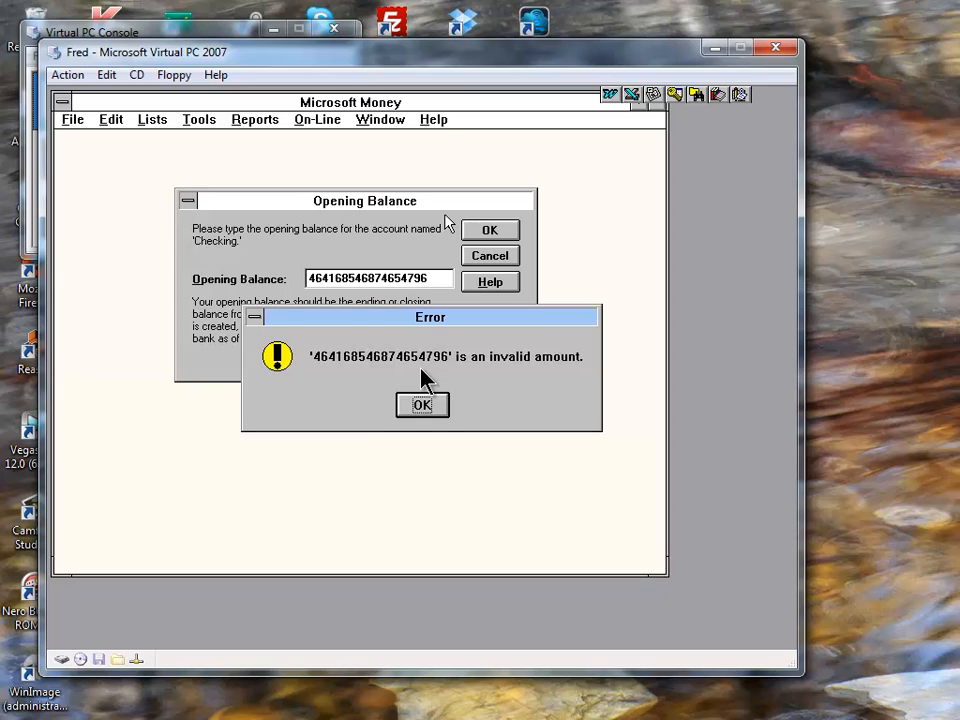
{"action": "key", "text": "Return"}
{"action": "type", "text": "4545676468476"}
{"action": "key", "text": "Return"}
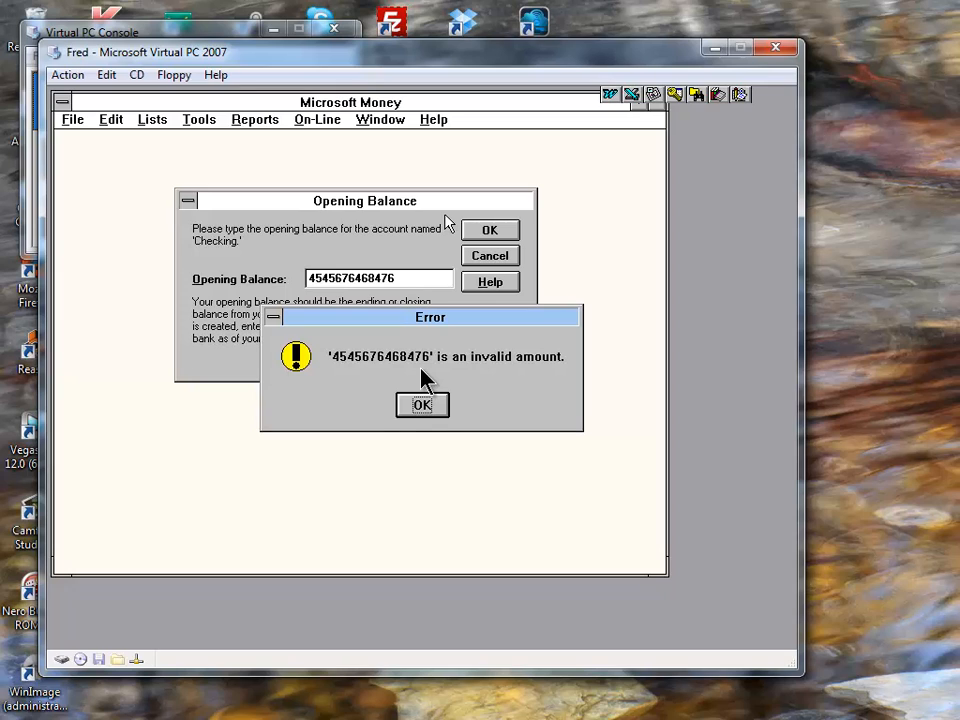
{"action": "key", "text": "Return"}
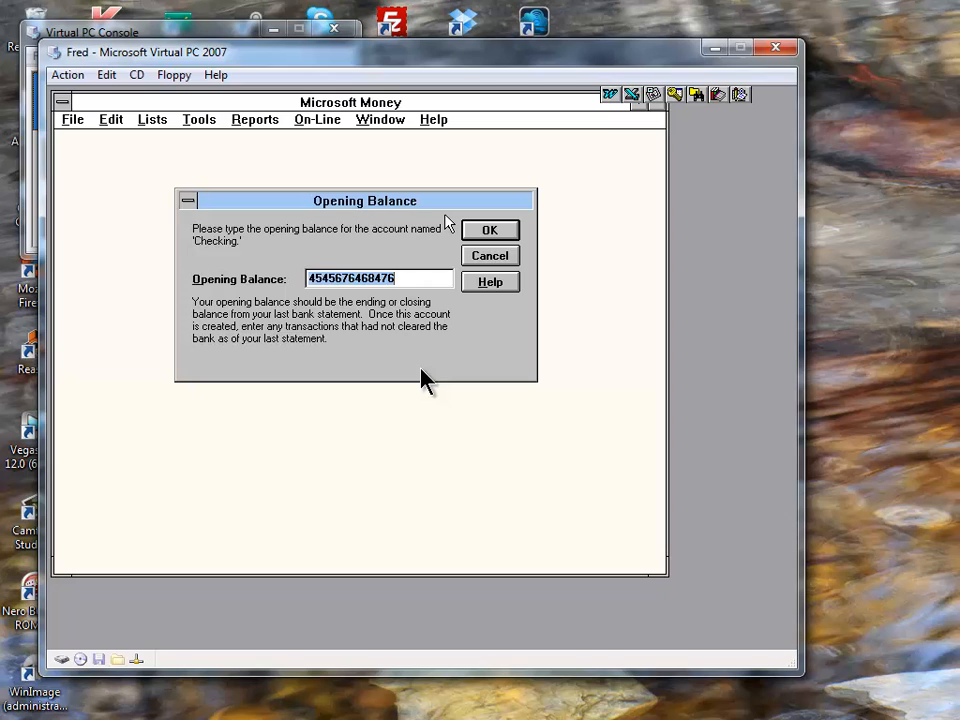
{"action": "key", "text": "Right"}
{"action": "type", "text": ".00"}
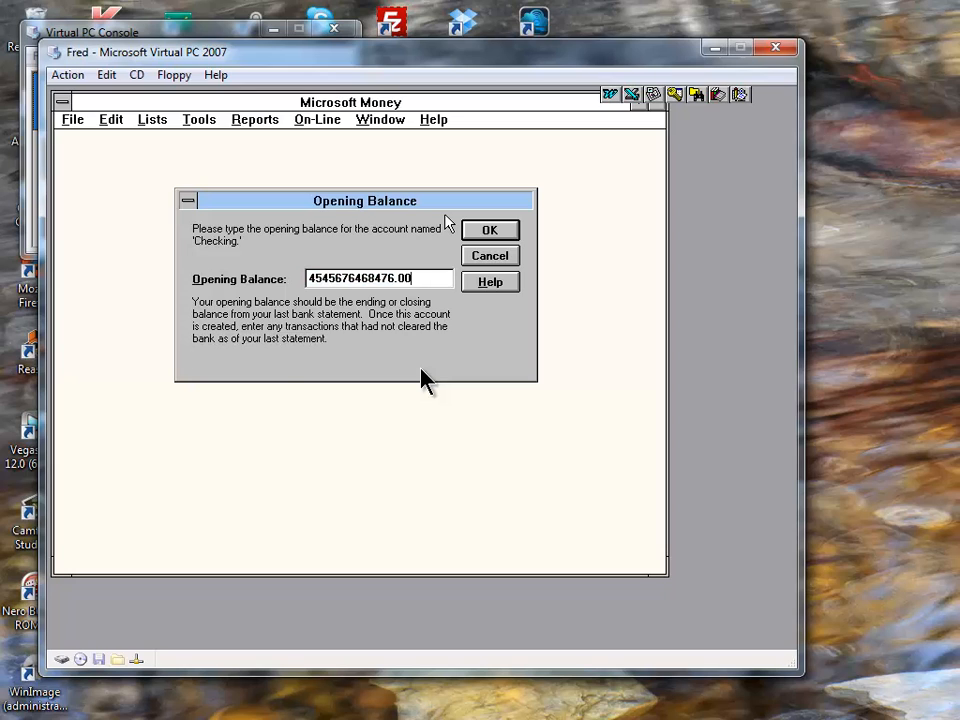
{"action": "key", "text": "Return"}
{"action": "key", "text": "Return"}
{"action": "type", "text": "545"}
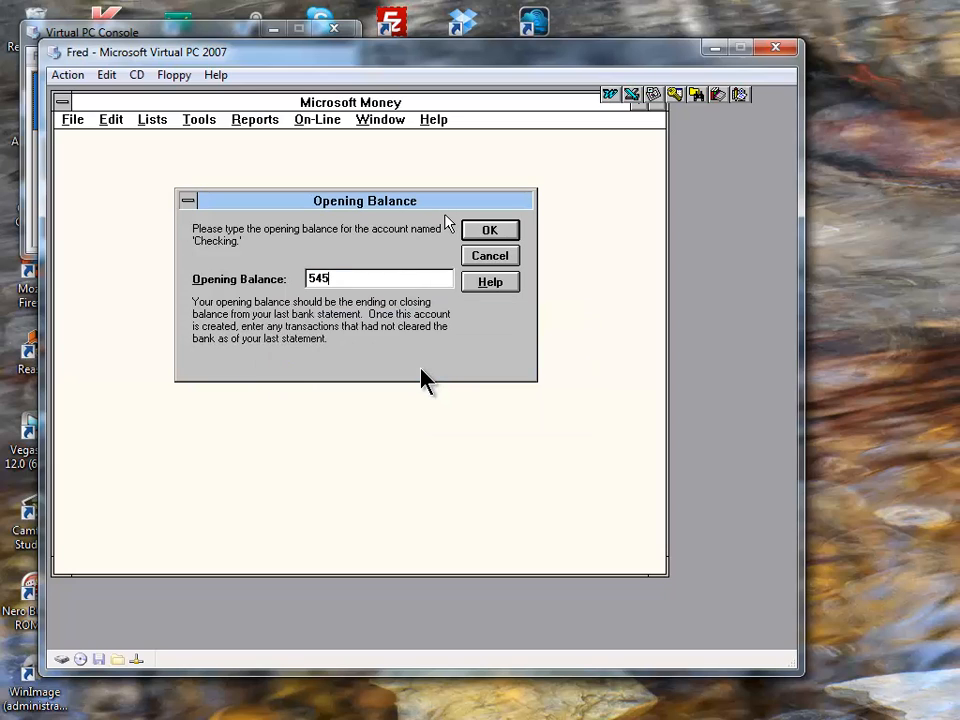
{"action": "key", "text": "Return"}
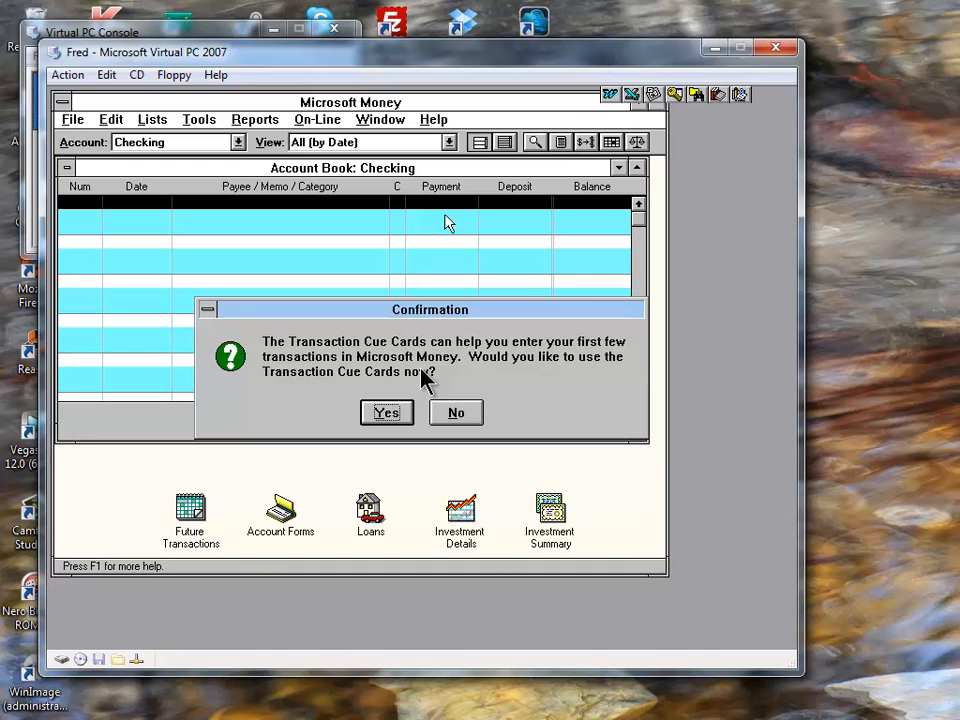
- Leave the Transaction Cue Cards and open, then close, the Loans account book
{"action": "key", "text": "Return"}
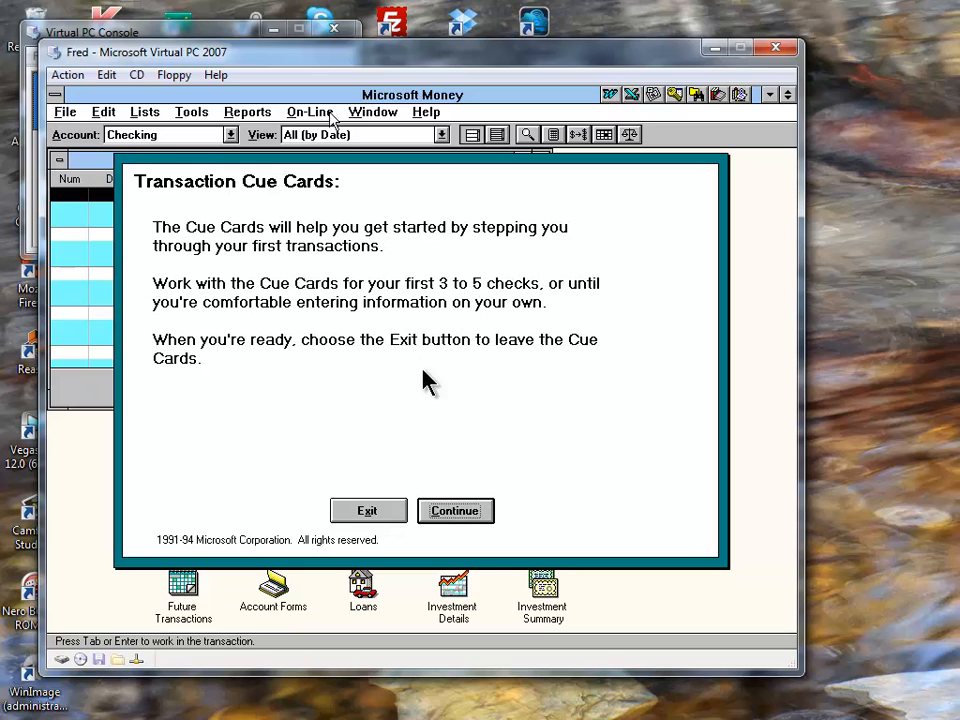
{"action": "left_click", "coordinate": [364, 514]}
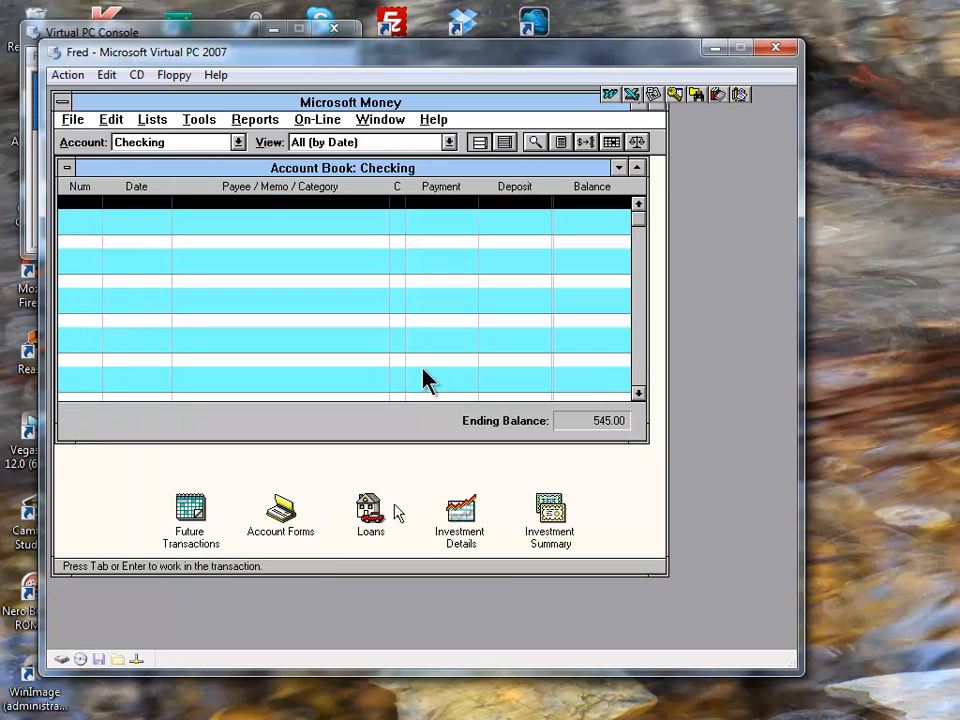
{"action": "left_click", "coordinate": [370, 510]}
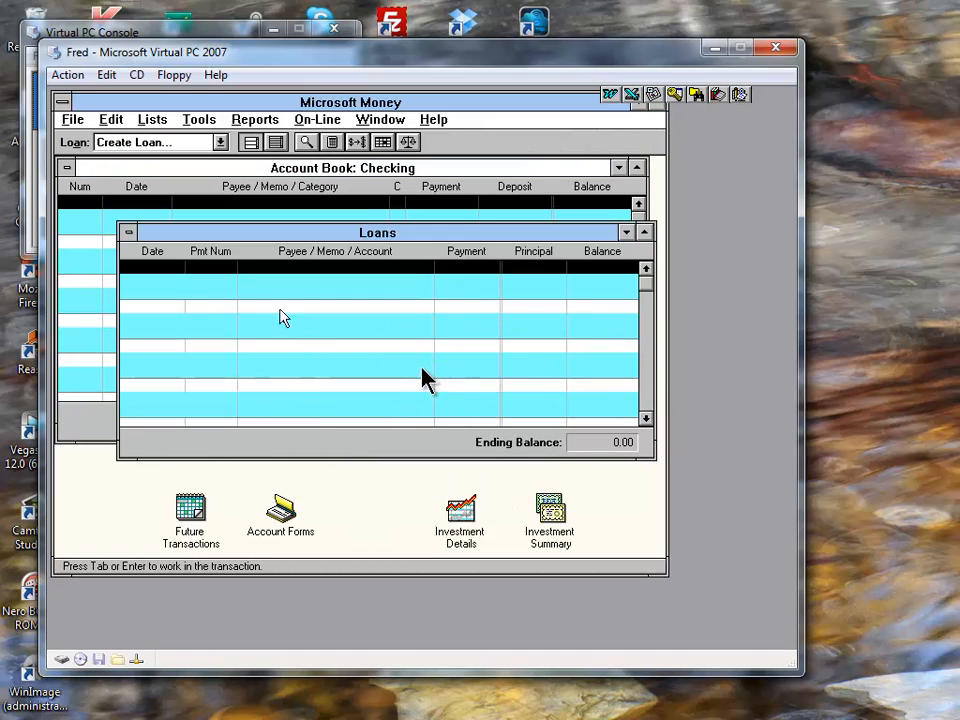
{"action": "double_click", "coordinate": [128, 232]}
{"action": "left_click", "coordinate": [73, 119]}
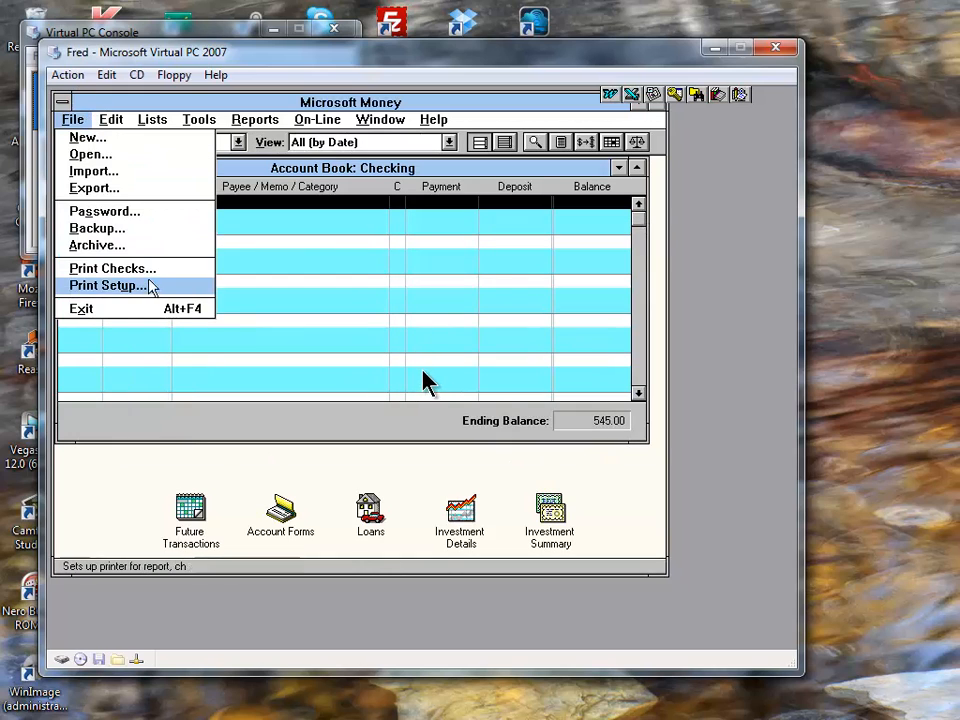
{"action": "left_click", "coordinate": [156, 343]}
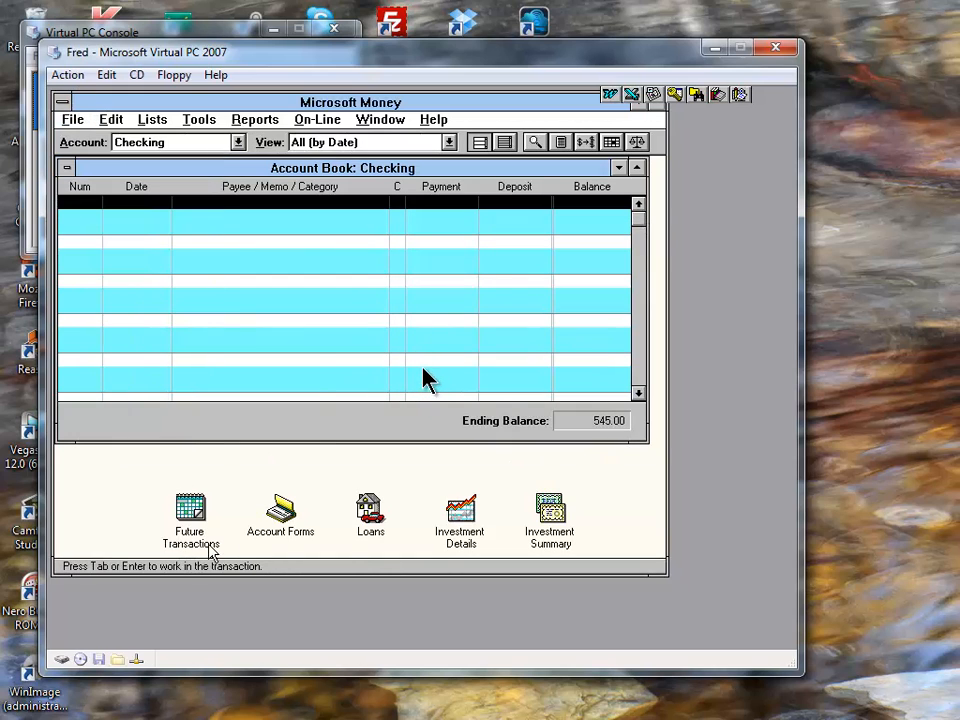
- Open Future Transactions, then exit Microsoft Money without making a backup
{"action": "double_click", "coordinate": [208, 546]}
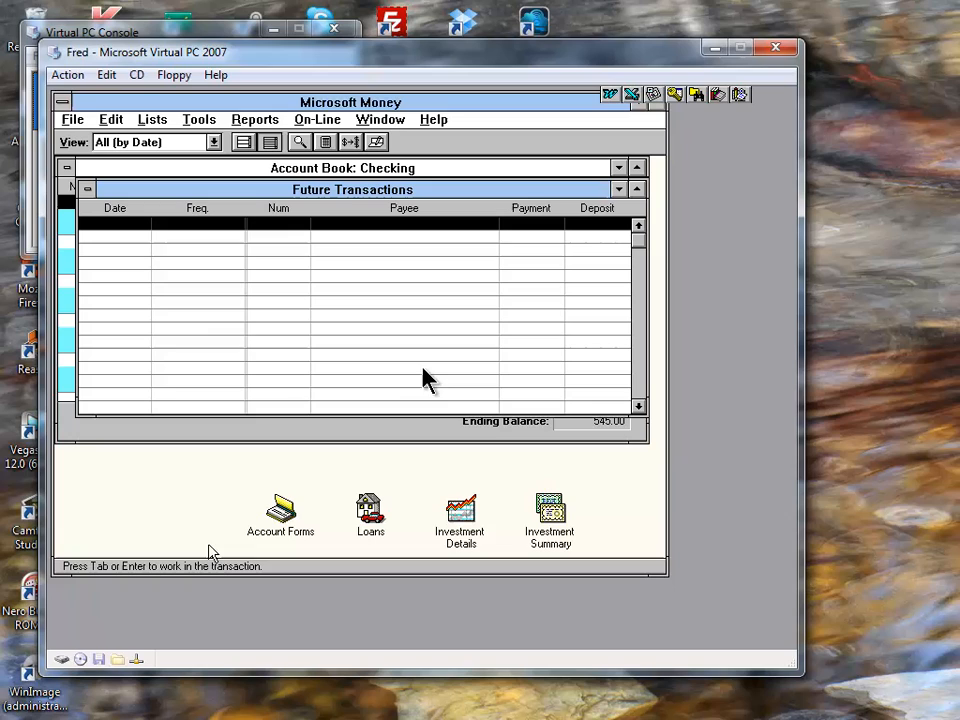
{"action": "double_click", "coordinate": [74, 99]}
{"action": "double_click", "coordinate": [86, 90]}
{"action": "double_click", "coordinate": [64, 103]}
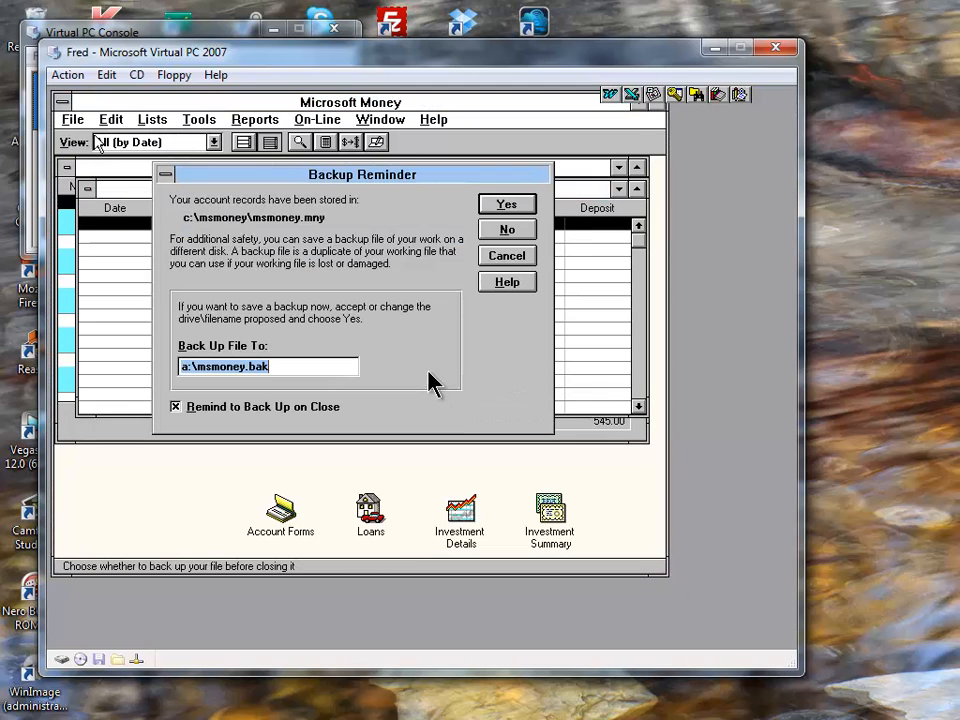
{"action": "left_click", "coordinate": [507, 230]}
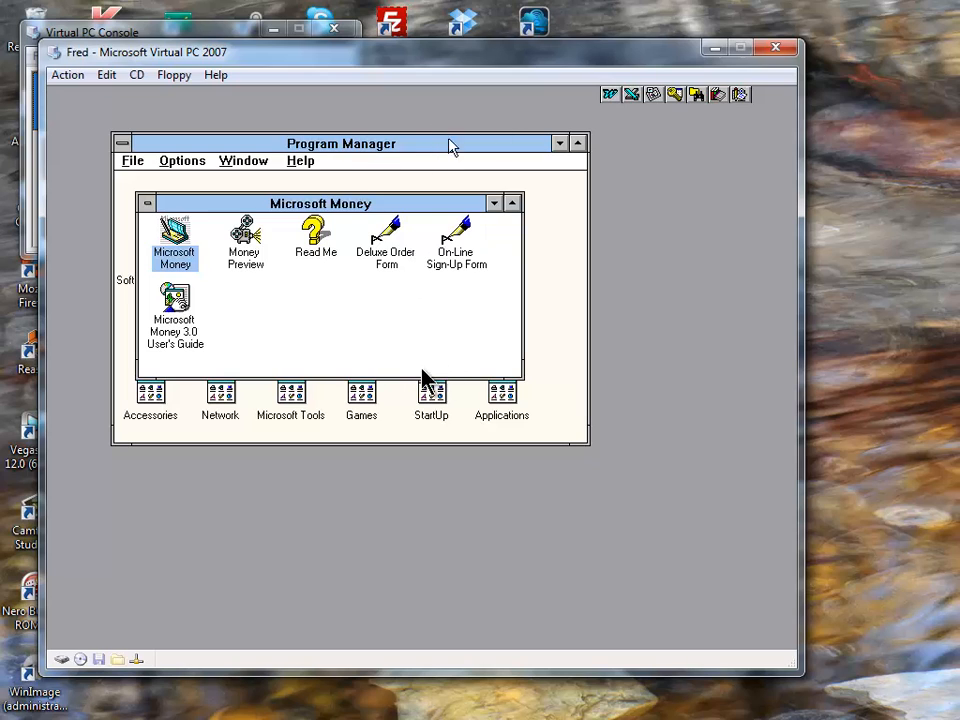
- Minimize the Money group, open and close the Microsoft Office group, and launch Word again
{"action": "left_click", "coordinate": [494, 205]}
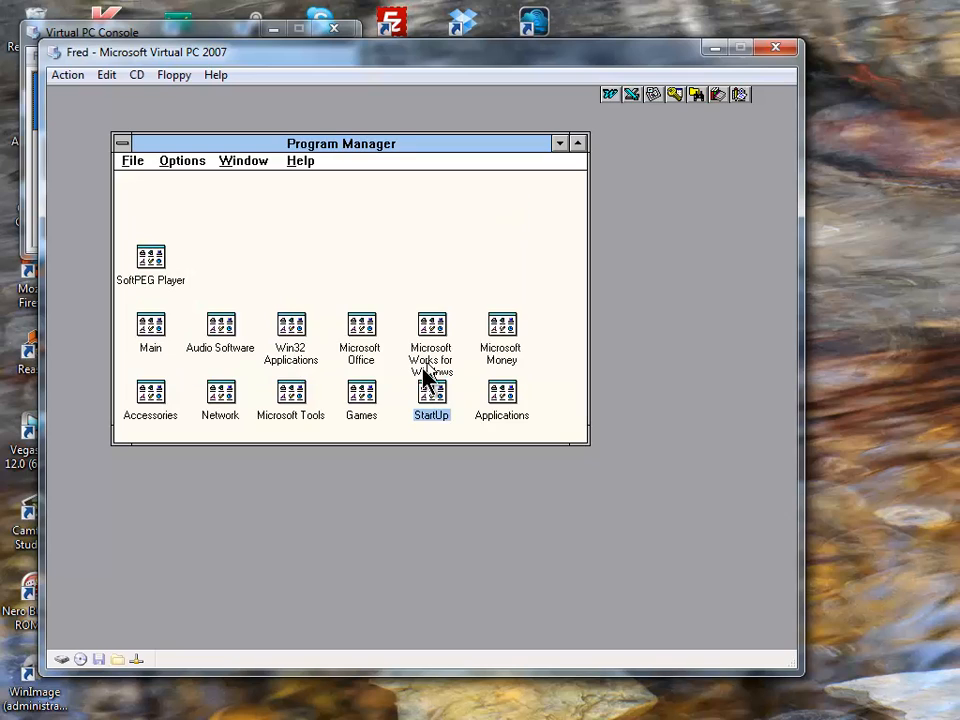
{"action": "double_click", "coordinate": [358, 325]}
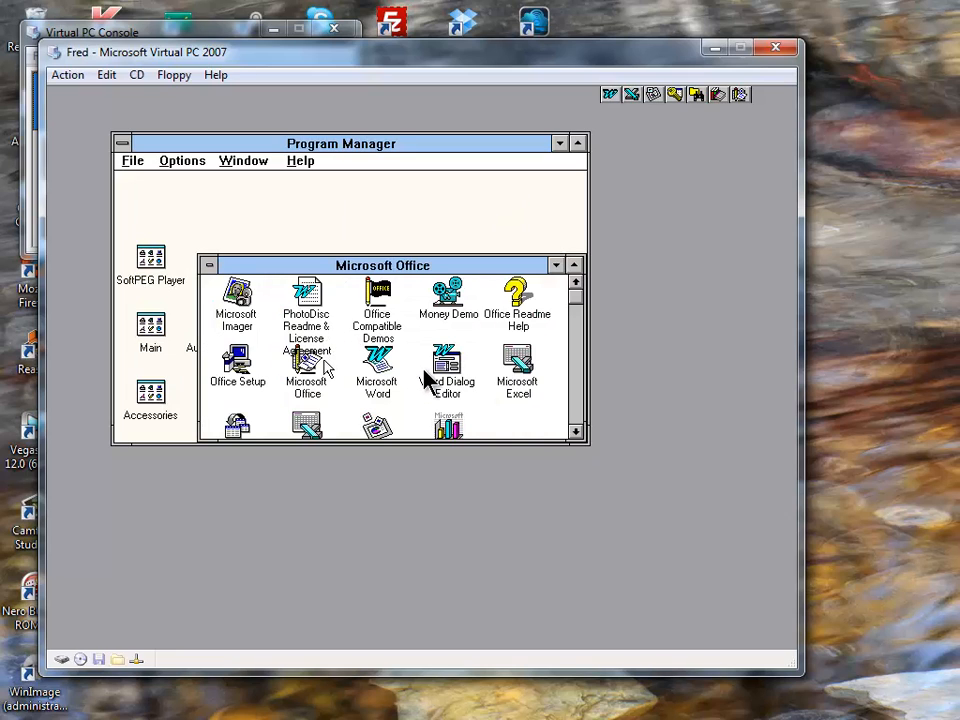
{"action": "double_click", "coordinate": [209, 265]}
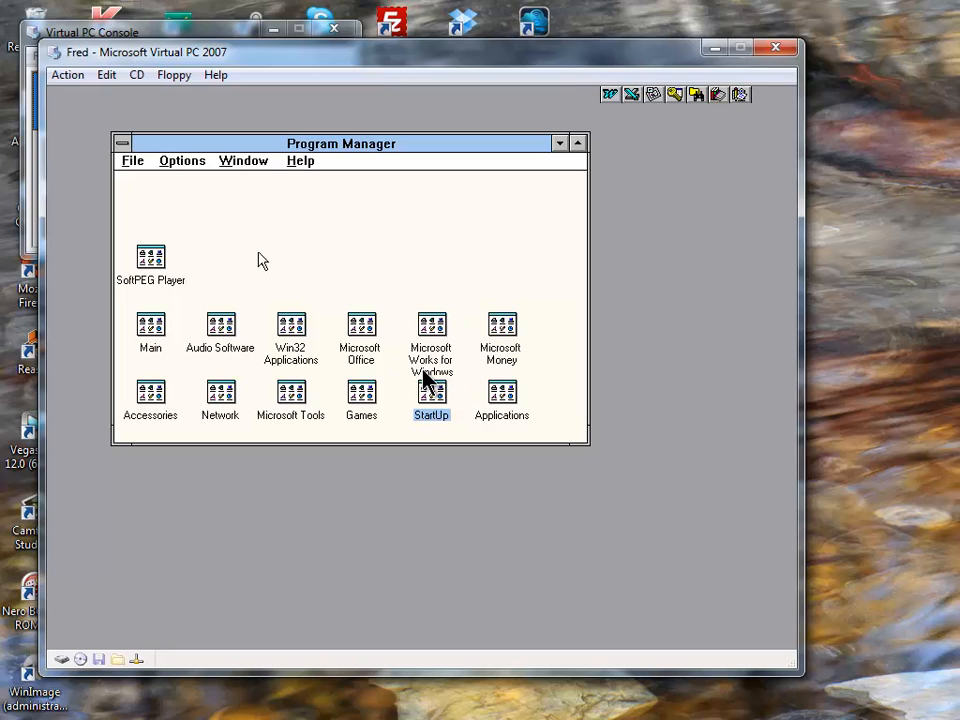
{"action": "left_click", "coordinate": [610, 95]}
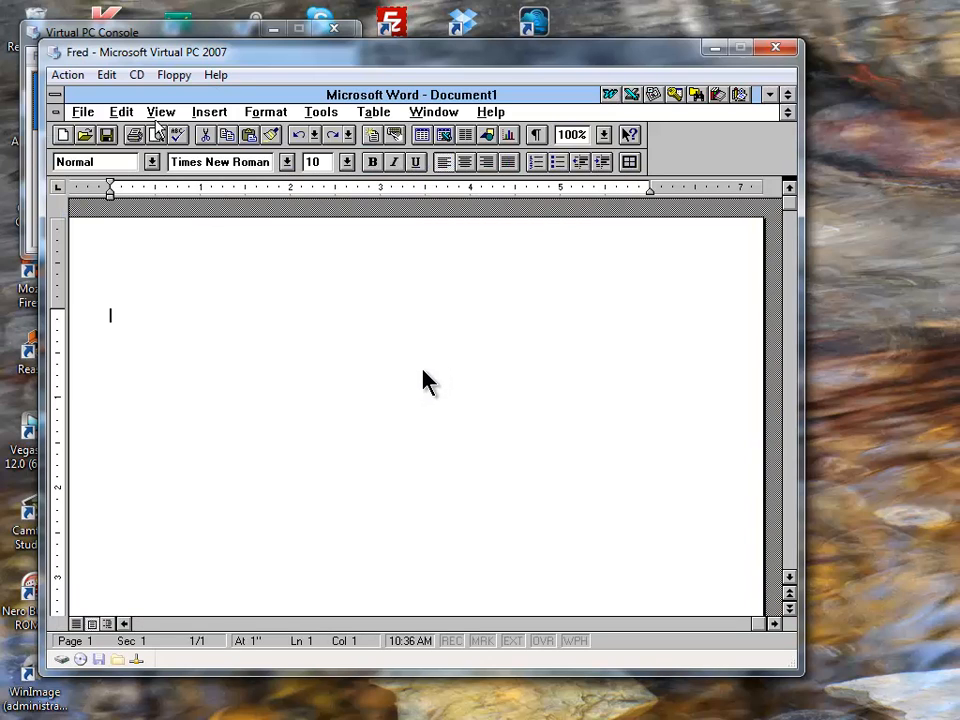
{"action": "double_click", "coordinate": [204, 162]}
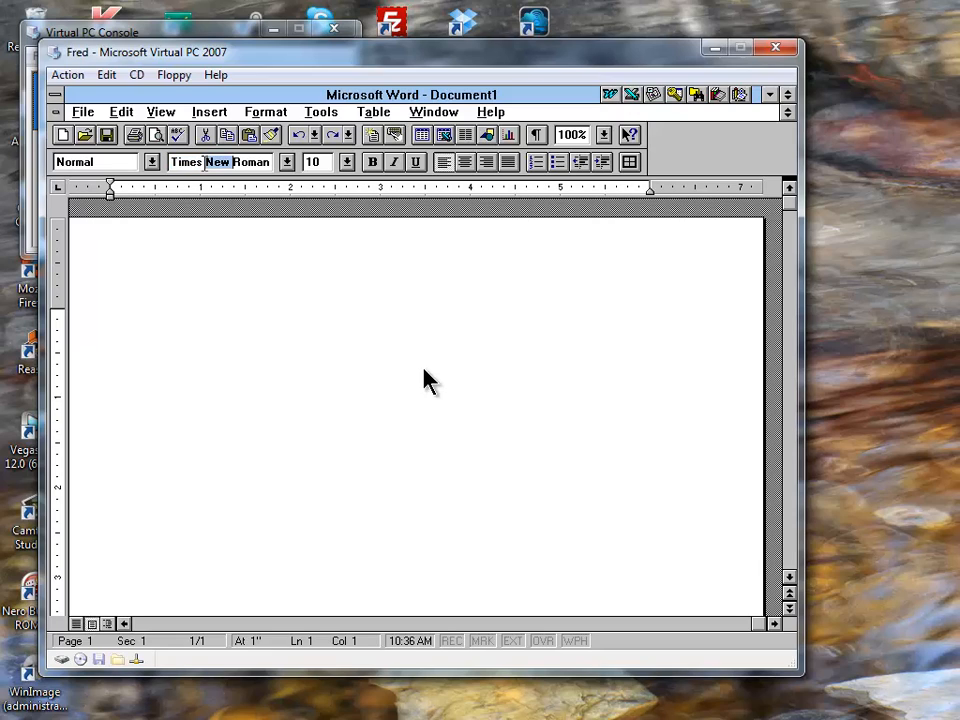
{"action": "key", "text": "shift+End"}
{"action": "key", "text": "Delete"}
{"action": "key", "text": "shift+Home"}
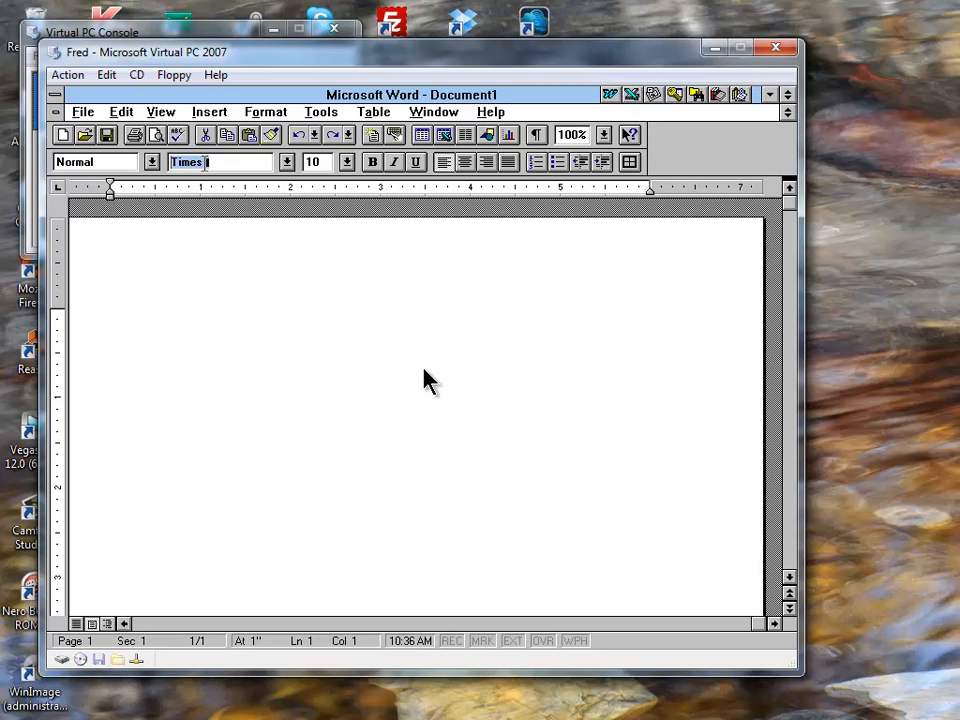
{"action": "type", "text": "Ahttp:"}
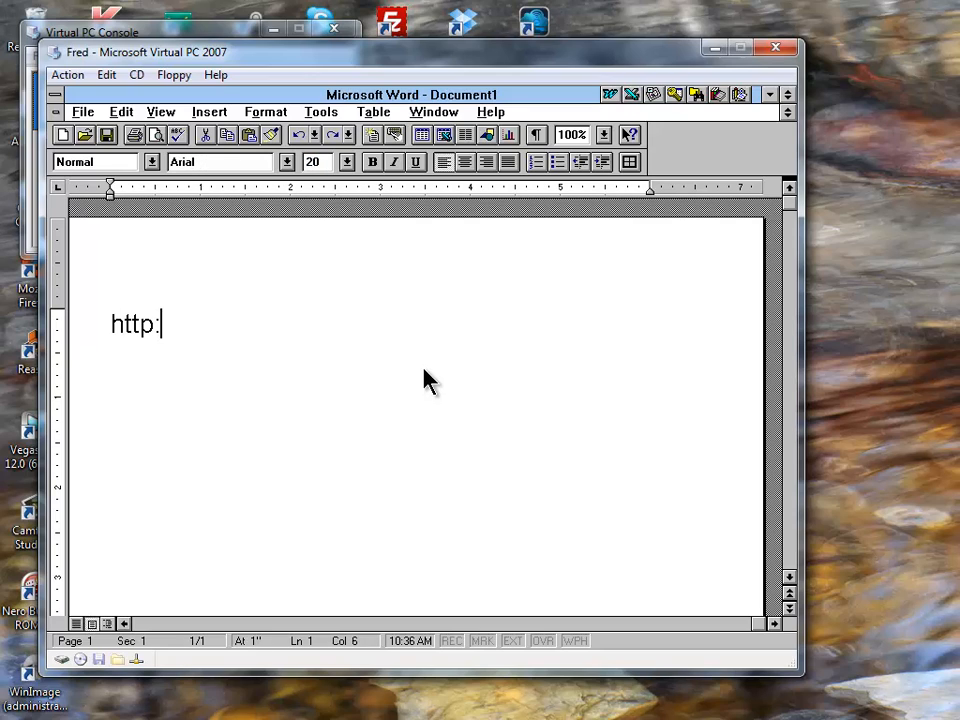
{"action": "type", "text": "//www.youtube"}
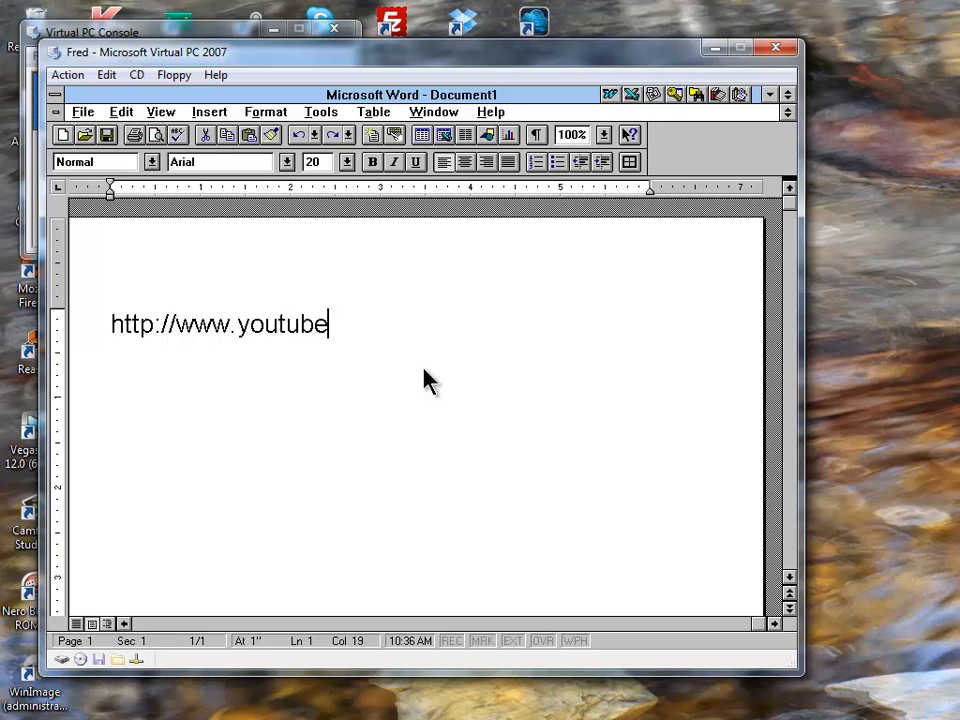
{"action": "type", "text": ".com/videos"}
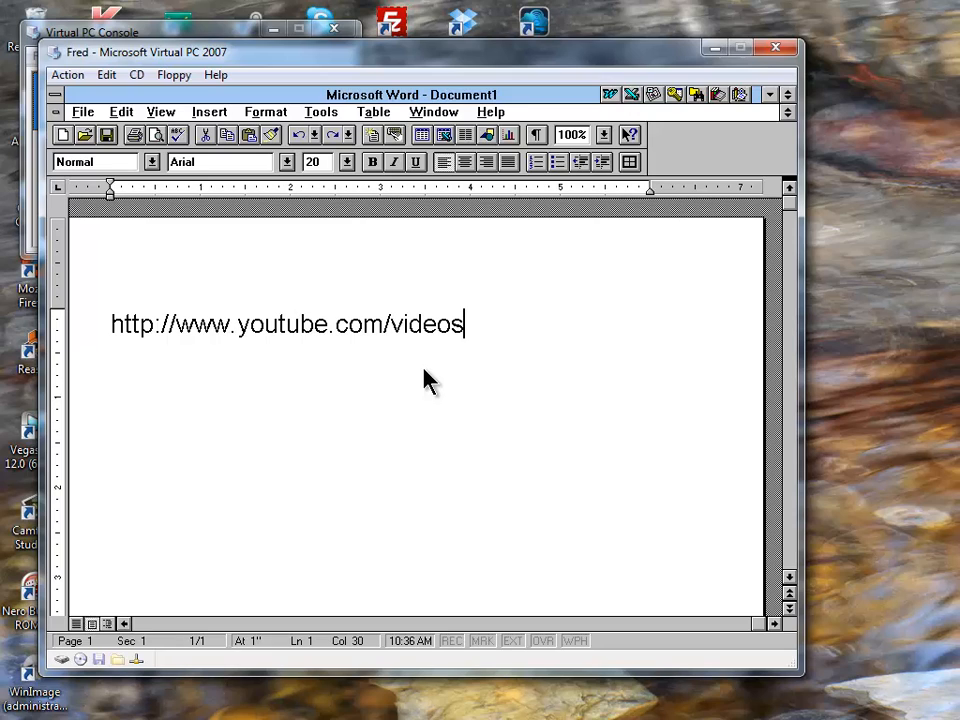
{"action": "type", "text": "sansfrontier"}
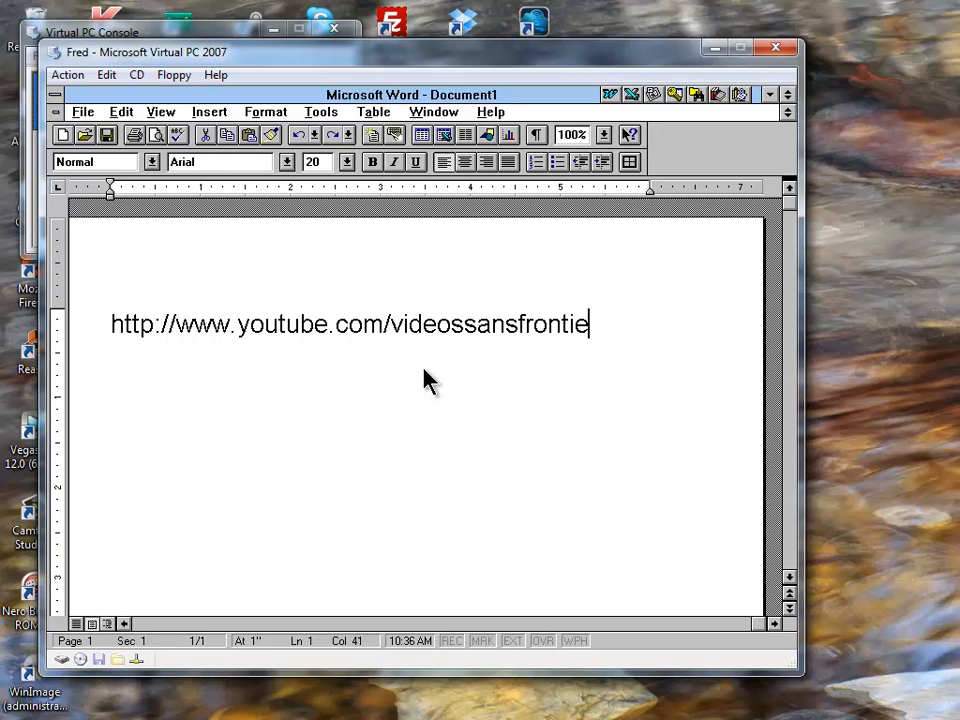
{"action": "key", "text": "Return"}
- Close Word from the control menu without saving Document1
{"action": "key", "text": "alt+space"}
{"action": "key", "text": "Up"}
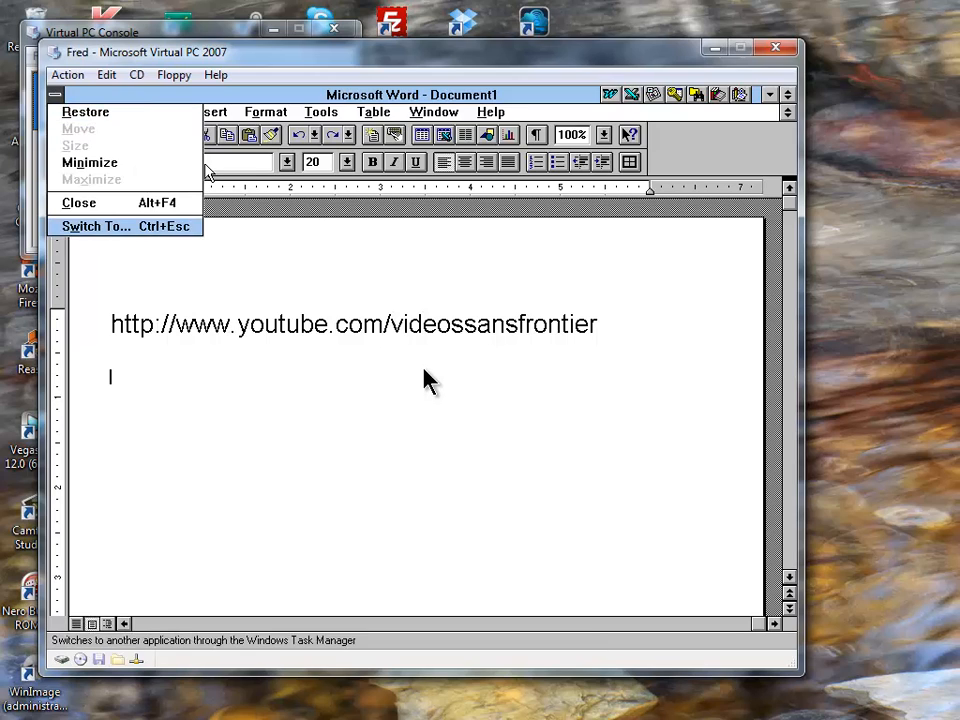
{"action": "key", "text": "Up"}
{"action": "key", "text": "Return"}
{"action": "key", "text": "n"}
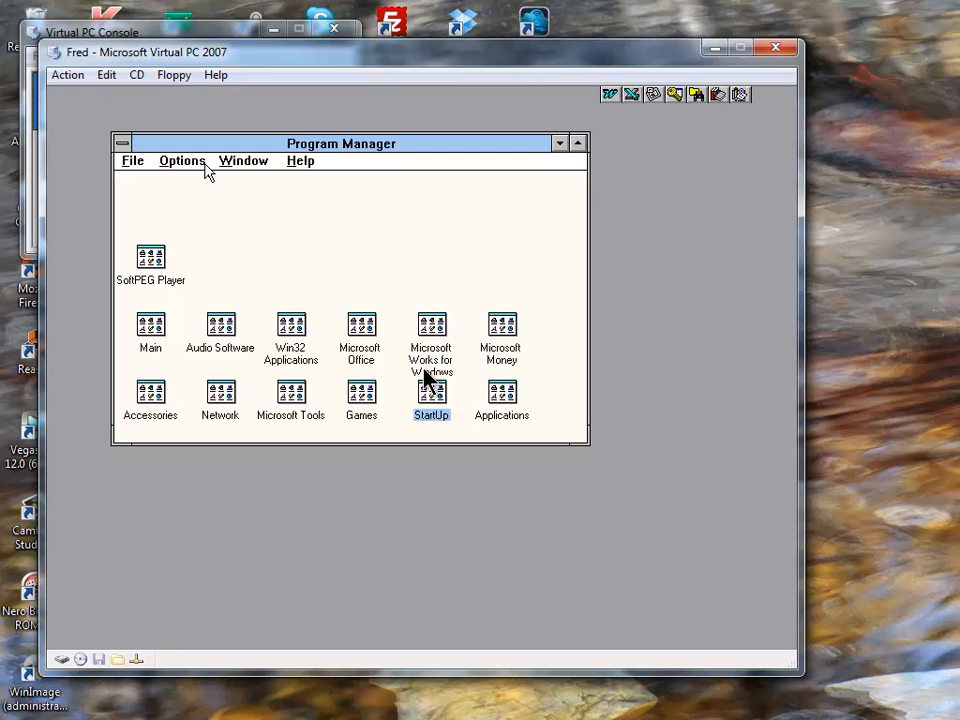